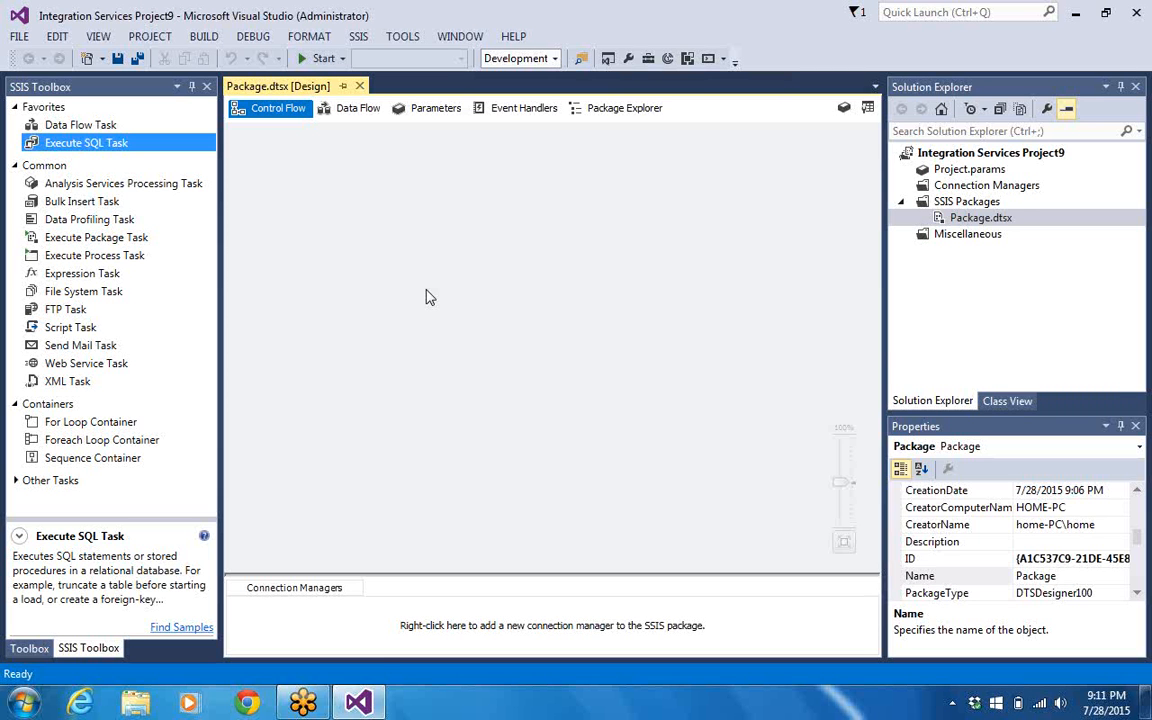
Launch Internet Information Services (IIS) Manager by running inetmgr and select the HOME-PC server
key(super+r)
text(inetmgr)
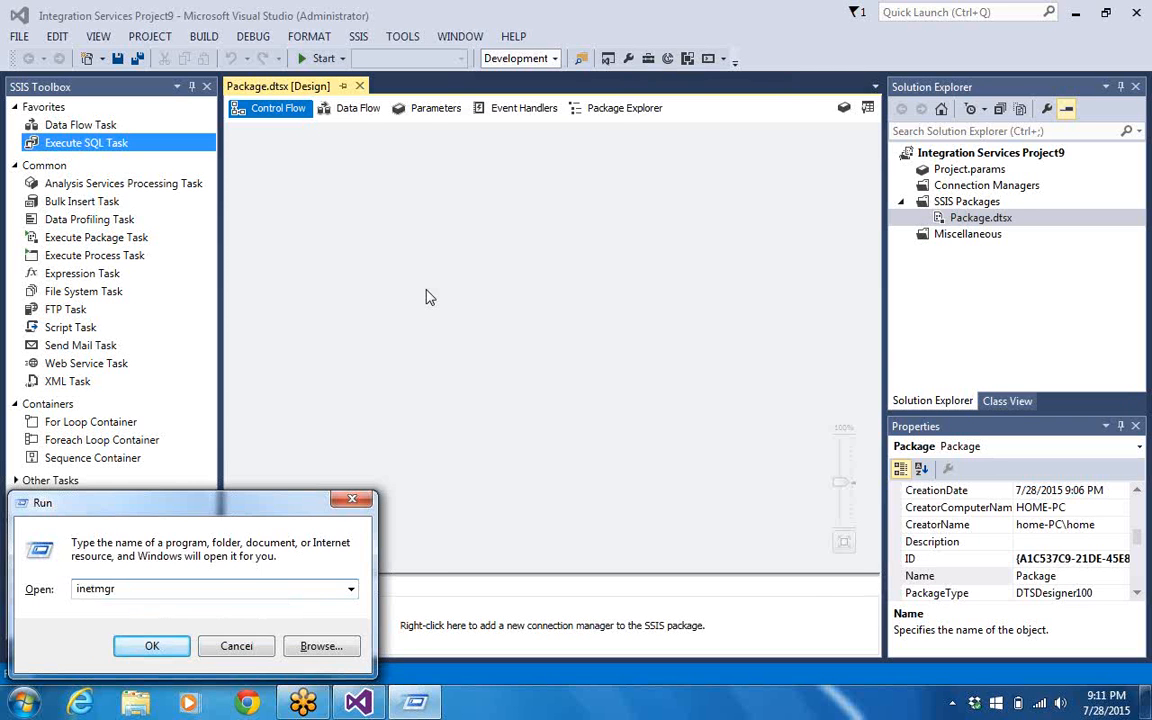
key(Return)
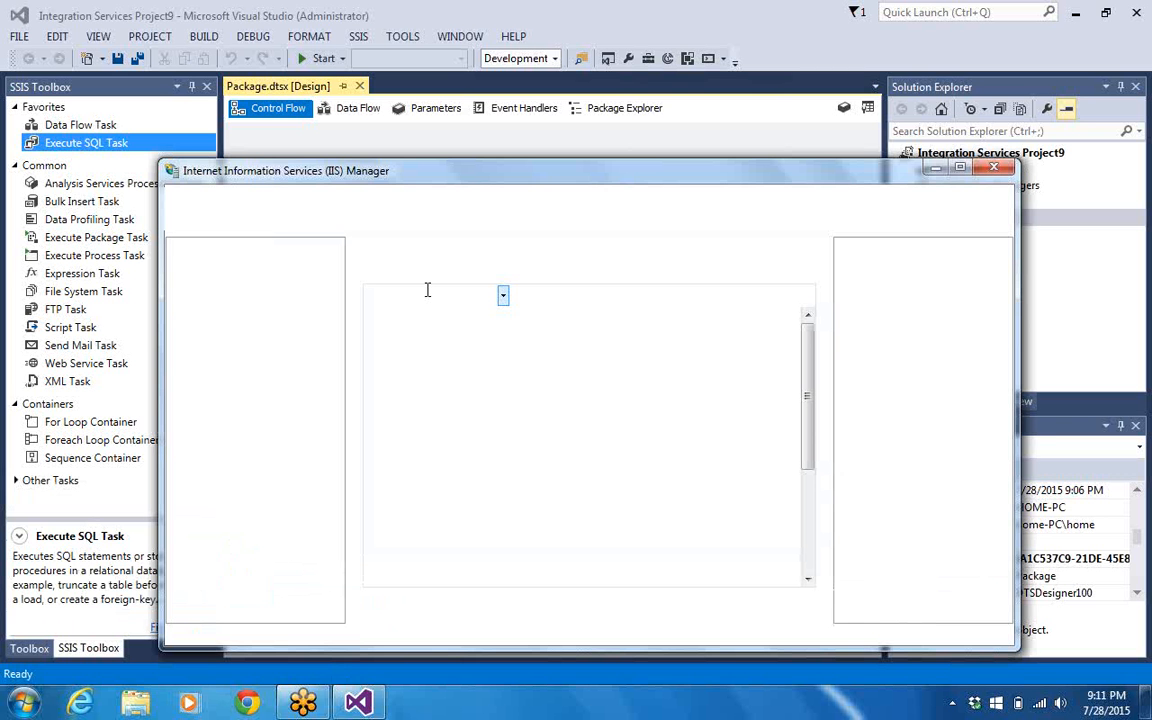
click(178, 290)
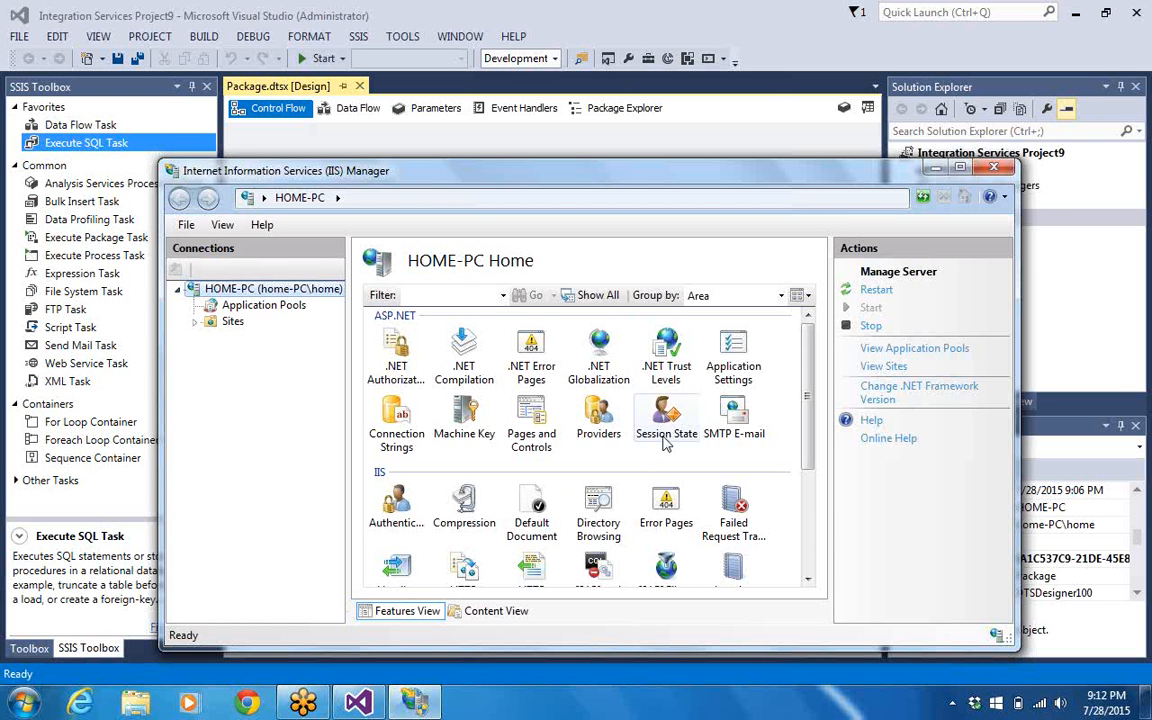
Minimize IIS Manager, switch to Internet Explorer and dismiss the Windows 10 upgrade offer on the start page
click(932, 170)
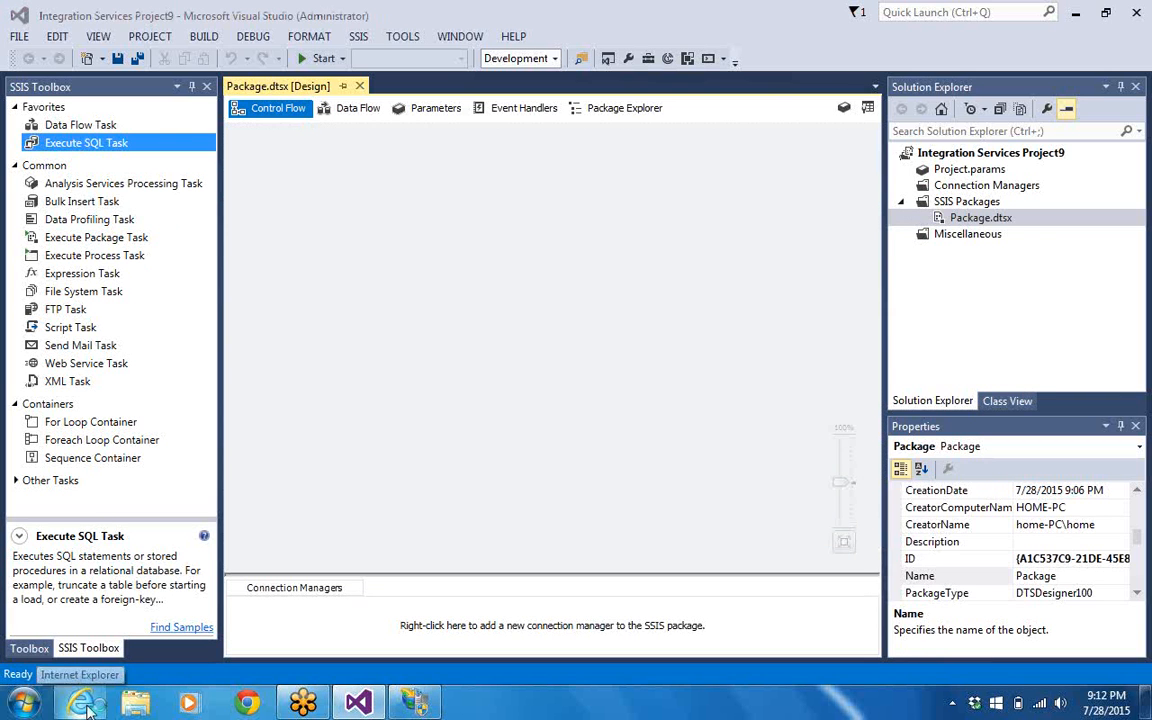
click(82, 705)
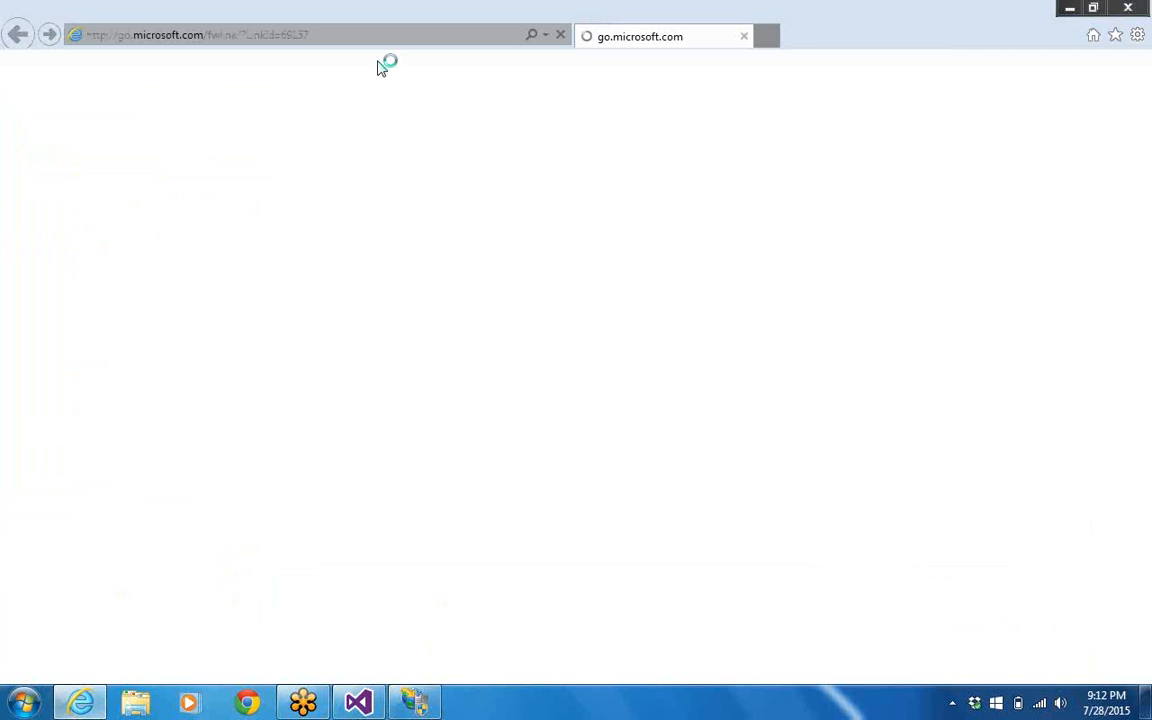
click(373, 33)
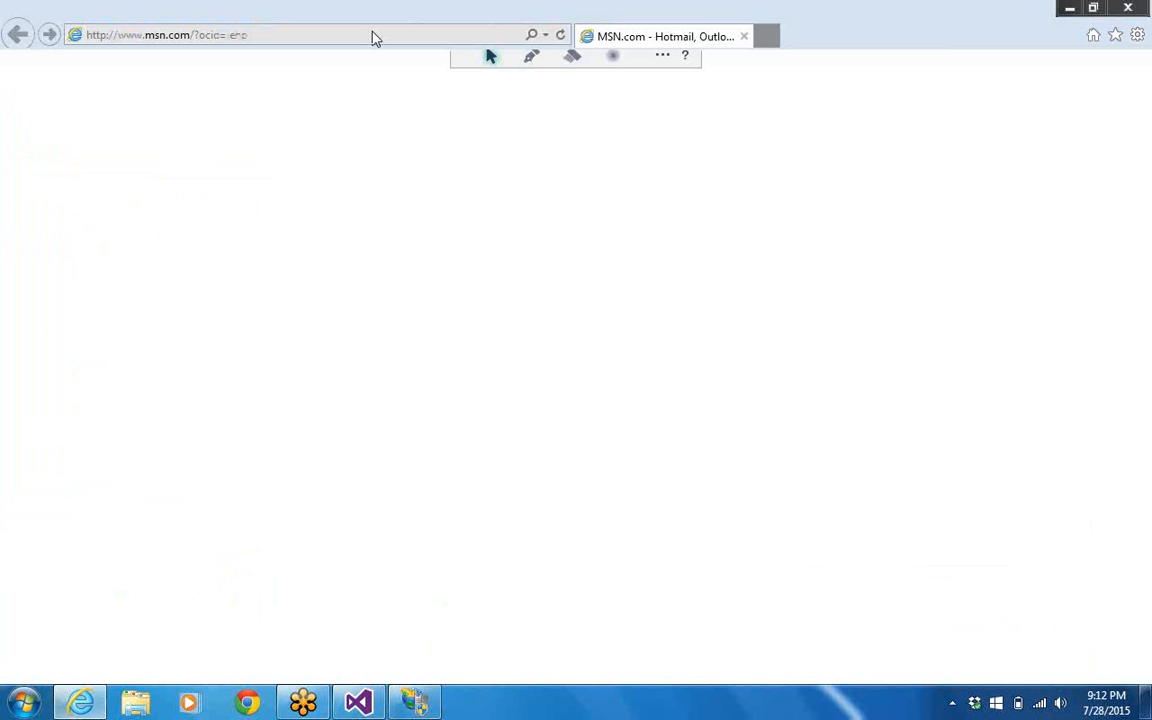
text(local)
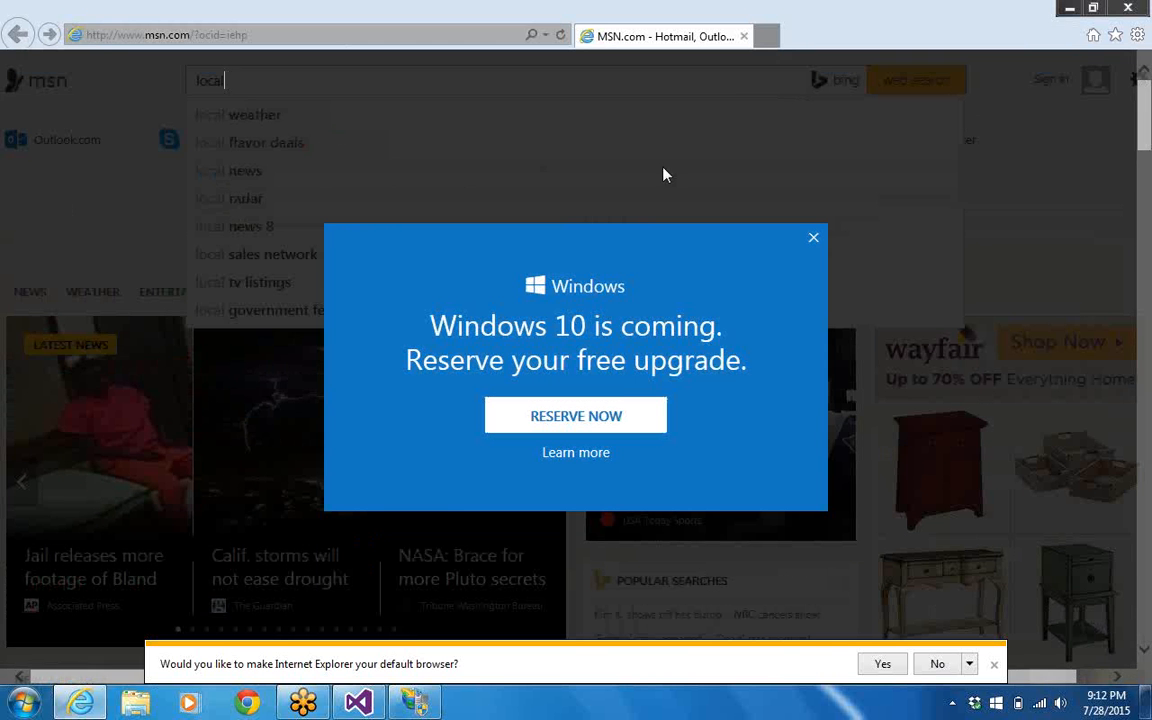
click(813, 241)
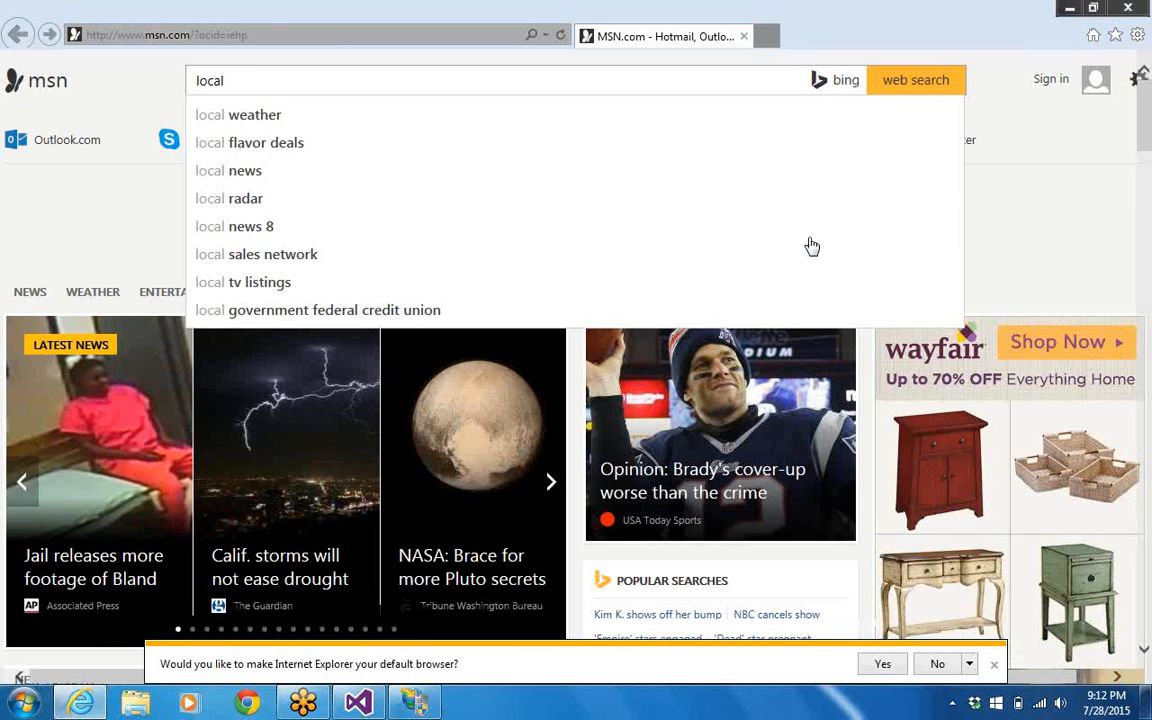
Load localhost in the browser to check the local web server's default page
click(255, 37)
text(localcoast)
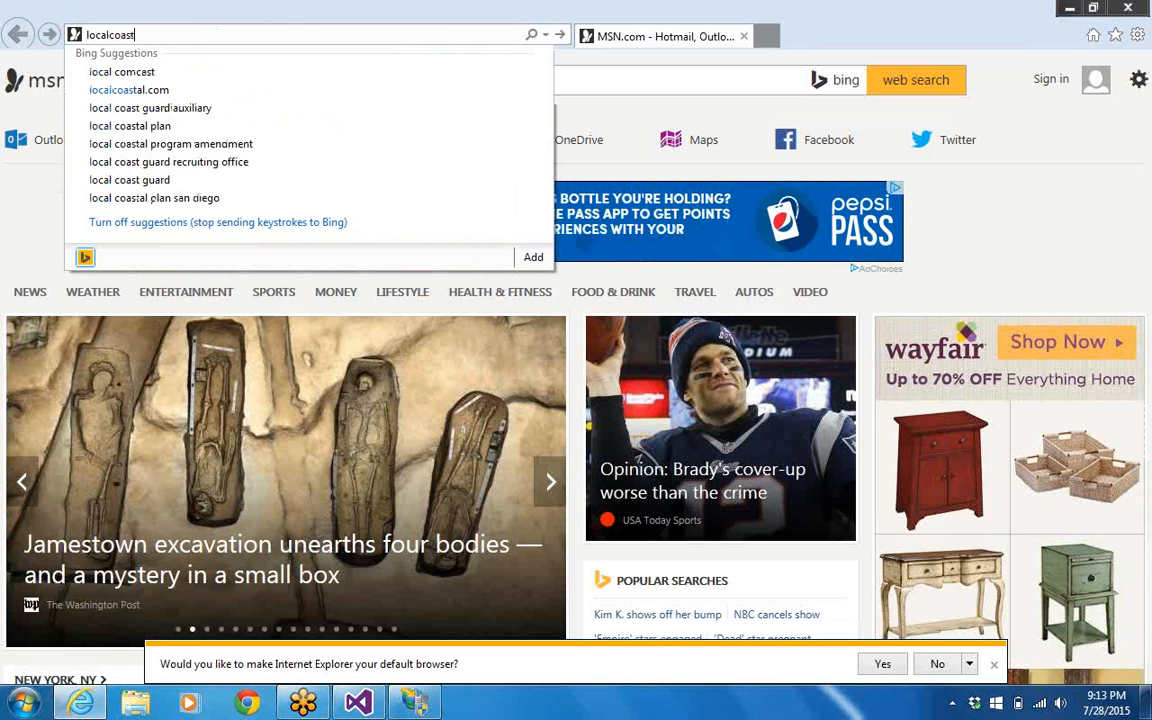
key(BackSpace)
key(BackSpace)
key(BackSpace)
key(BackSpace)
key(BackSpace)
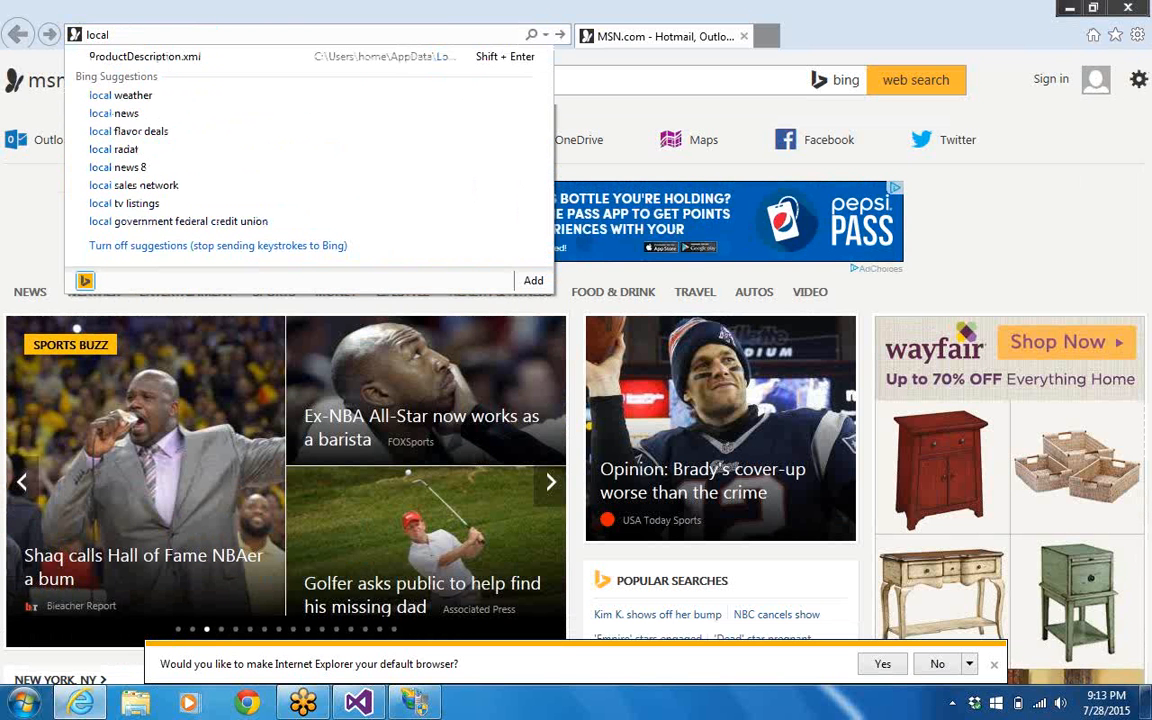
text(host)
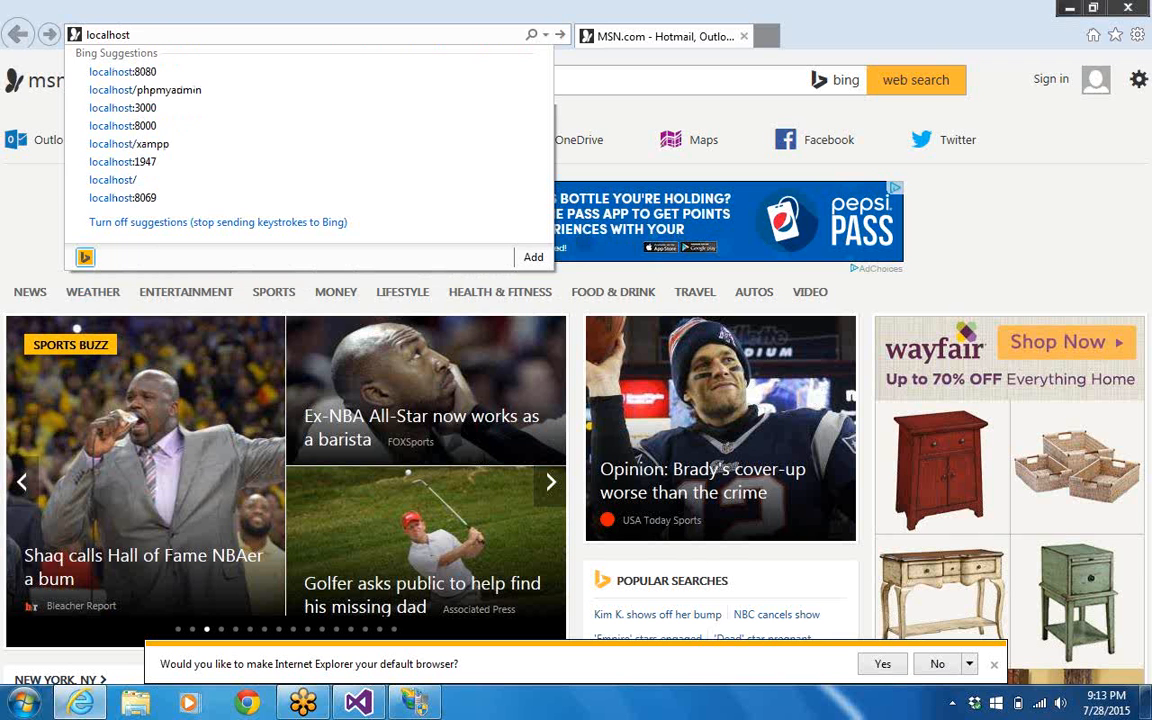
key(Return)
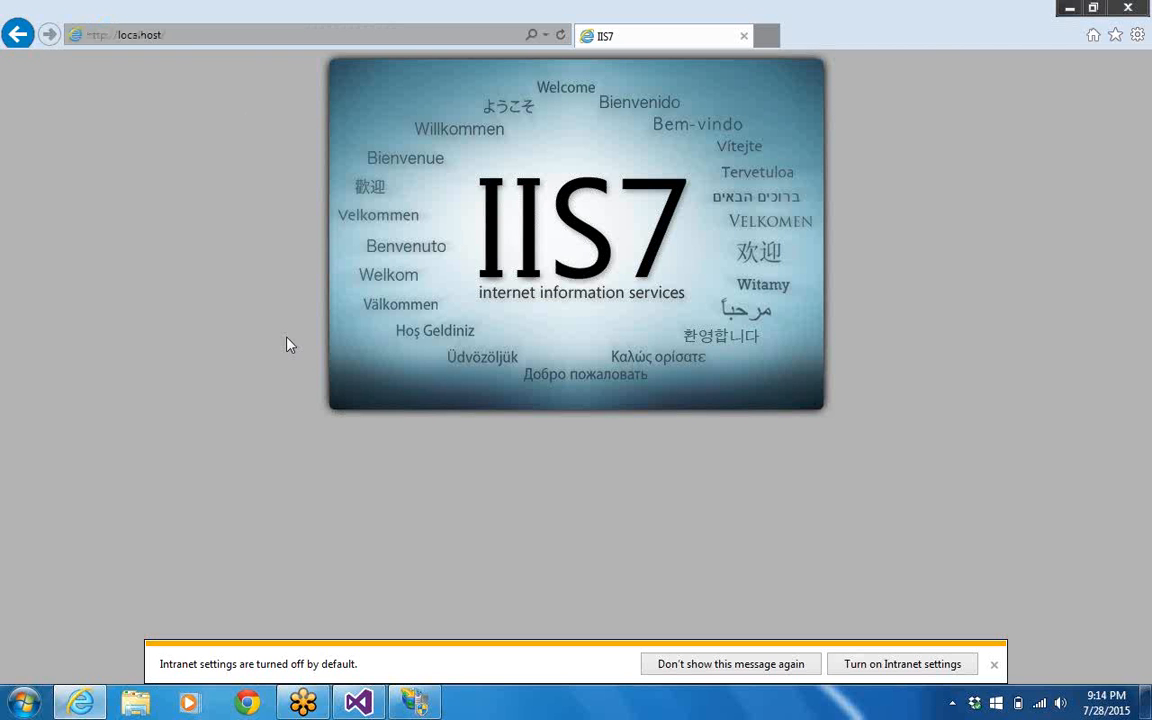
Switch back to IIS Manager, maximize it and expand Sites, Default Web Site and aspnet_client in the connections tree
click(416, 703)
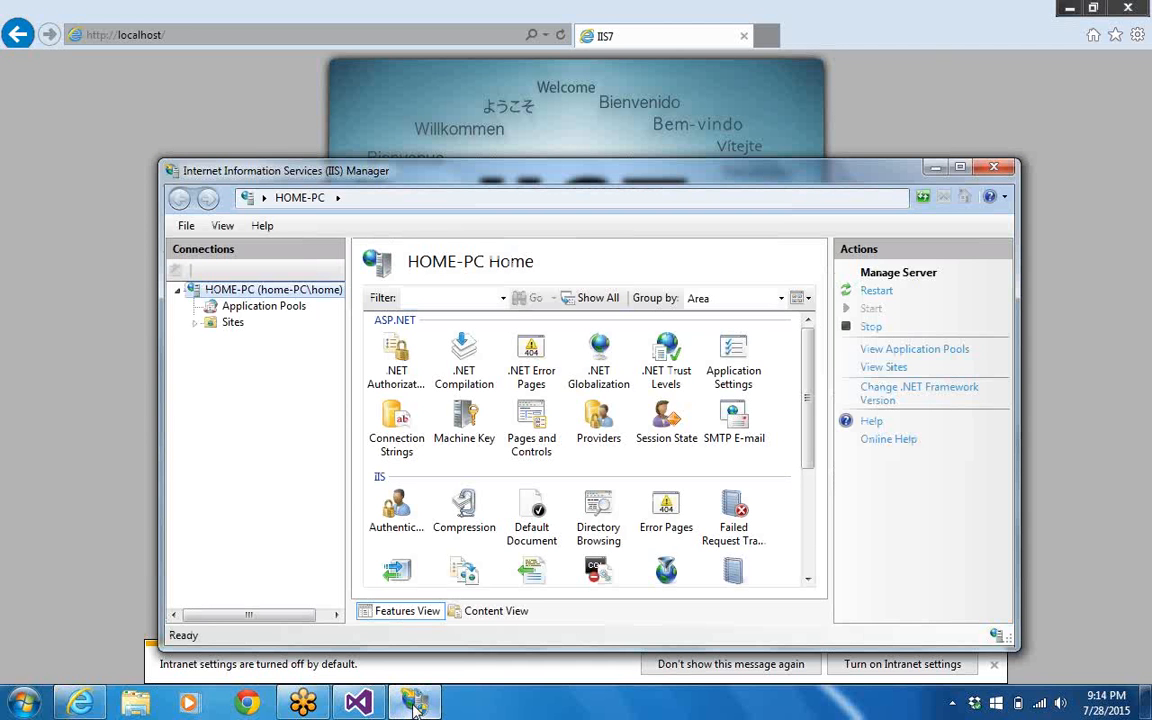
click(960, 170)
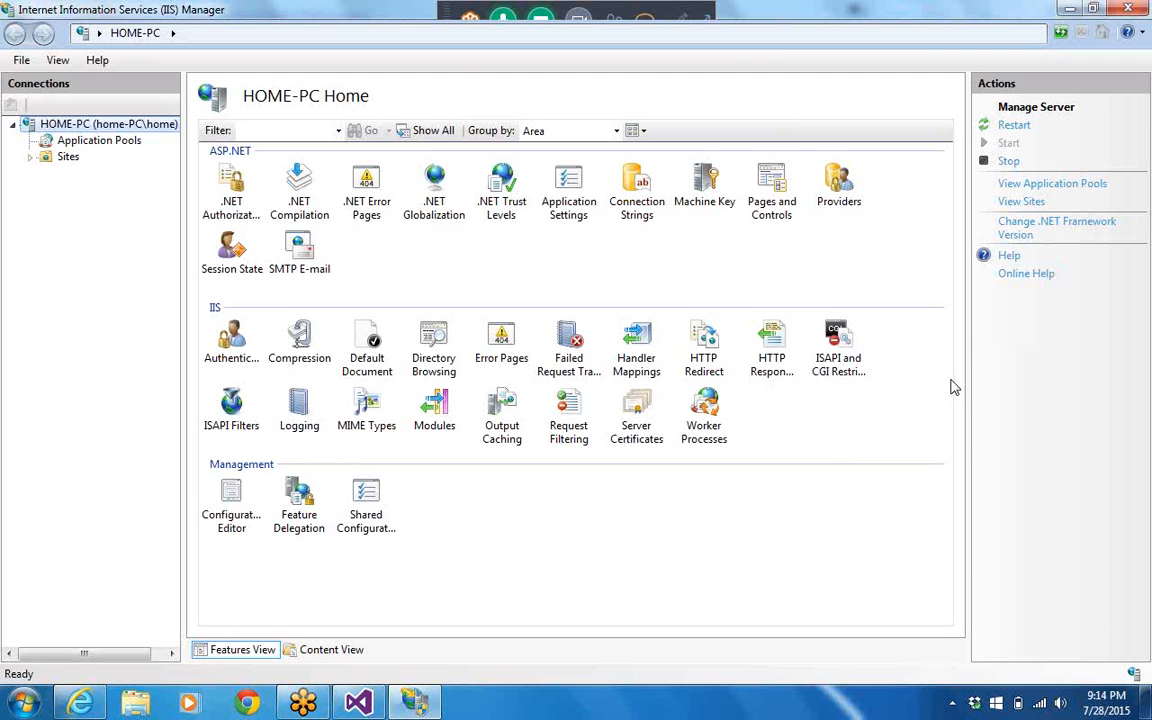
drag(968, 371, 1073, 341)
click(30, 158)
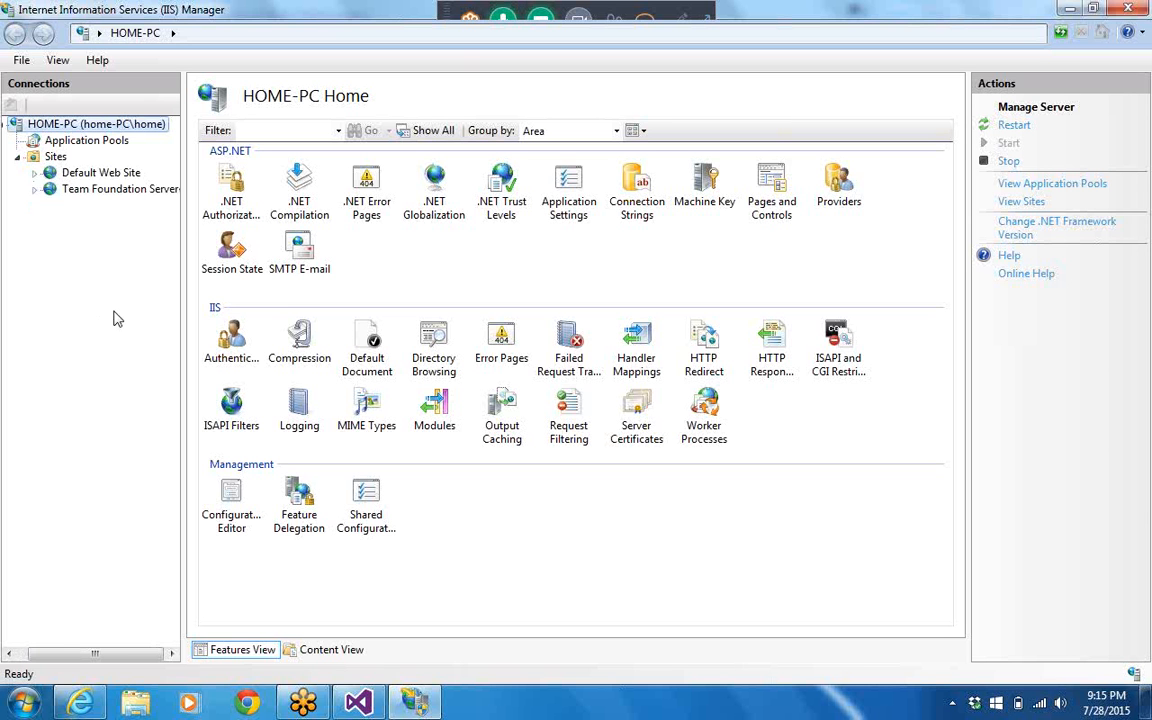
click(34, 173)
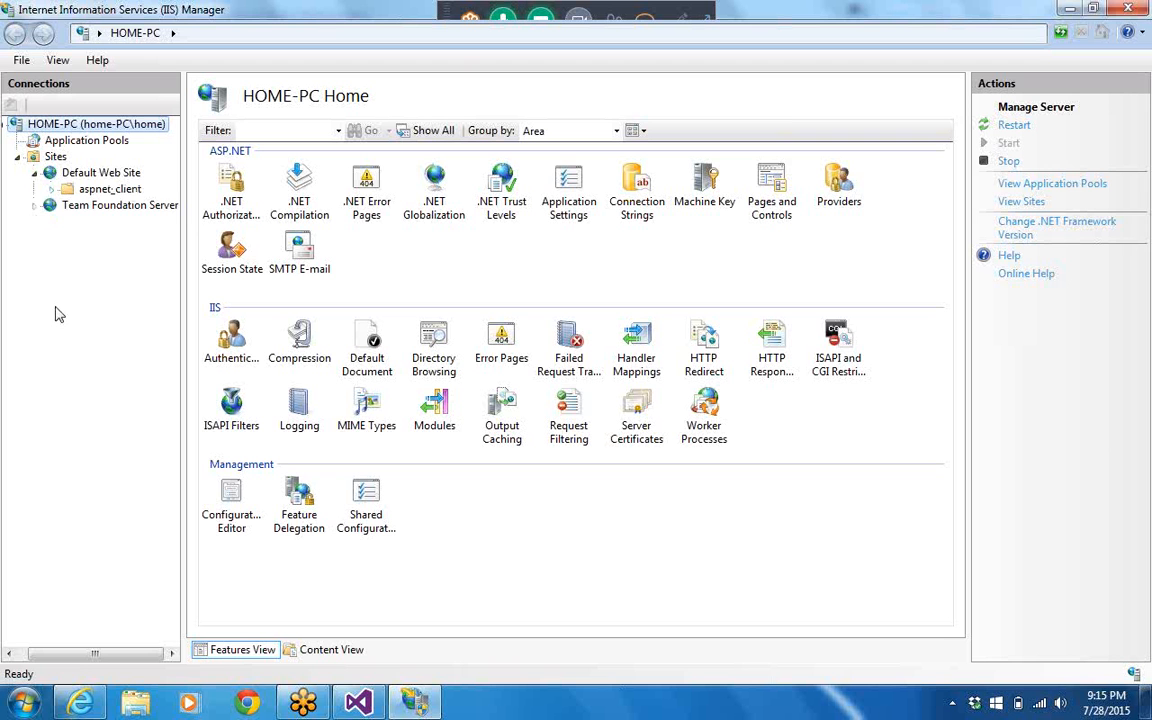
click(51, 190)
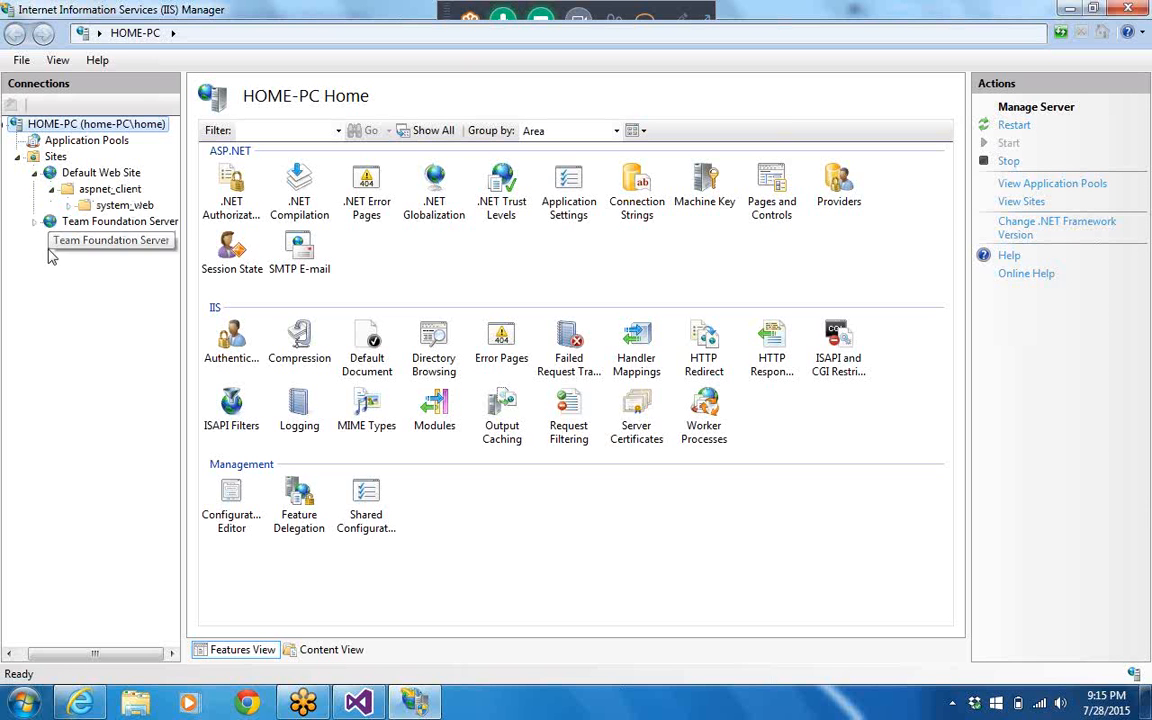
right_click(60, 307)
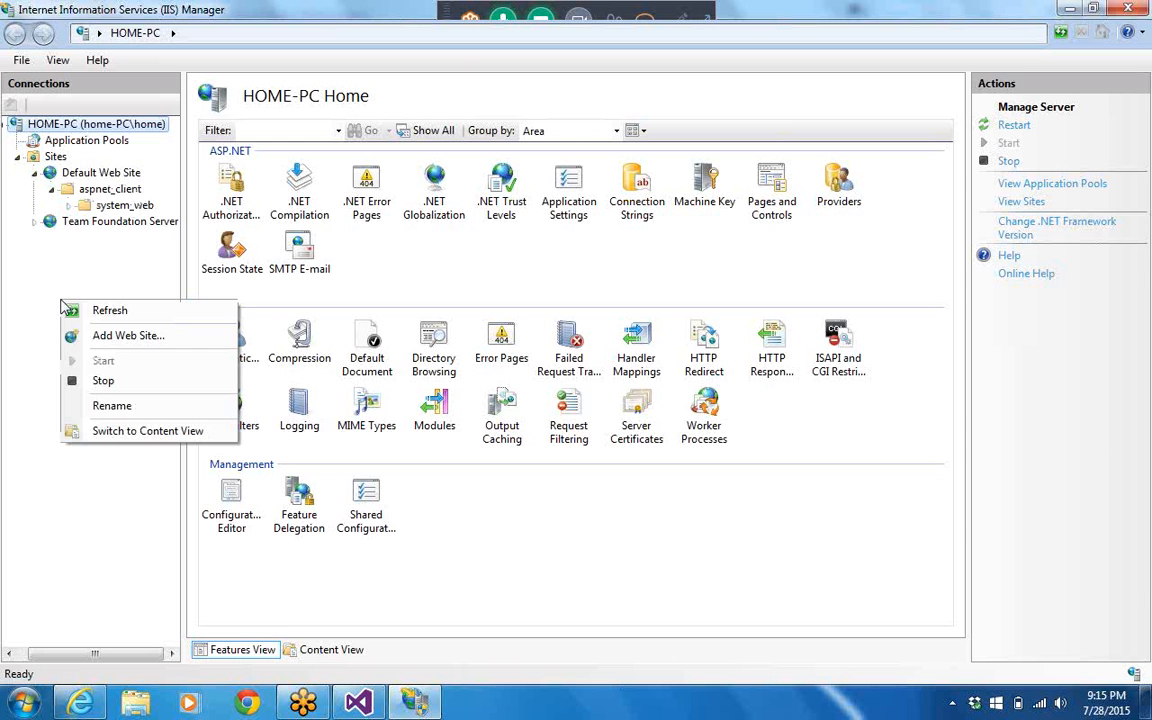
click(46, 241)
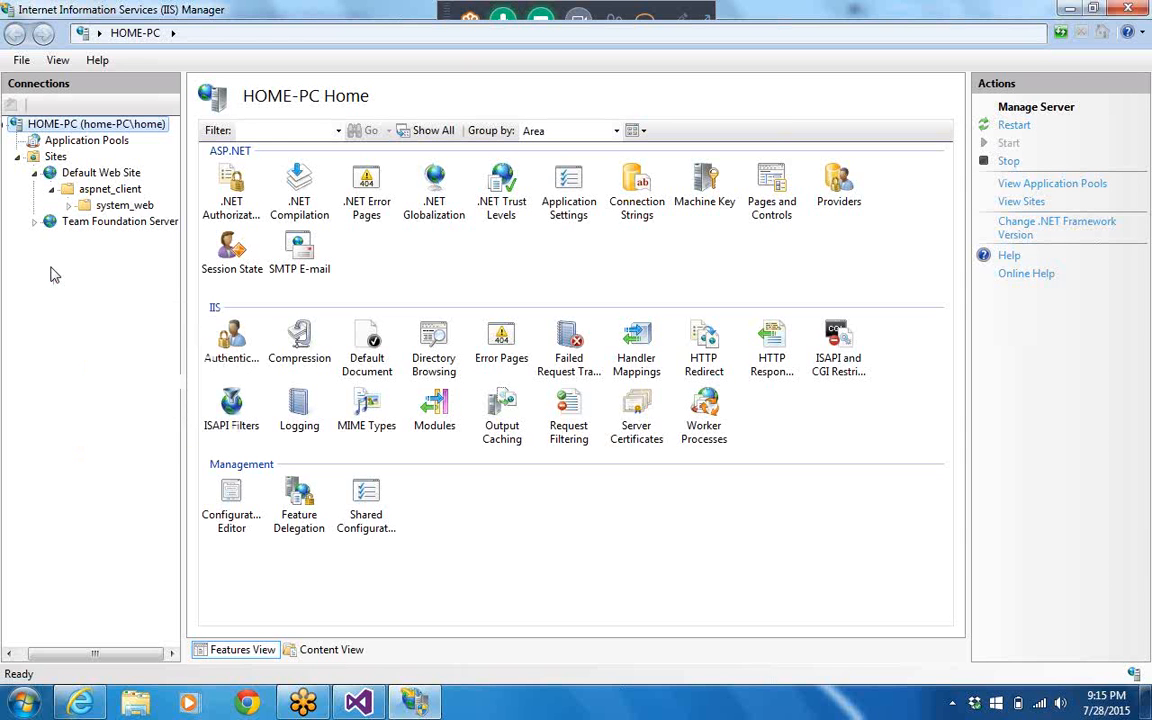
right_click(55, 158)
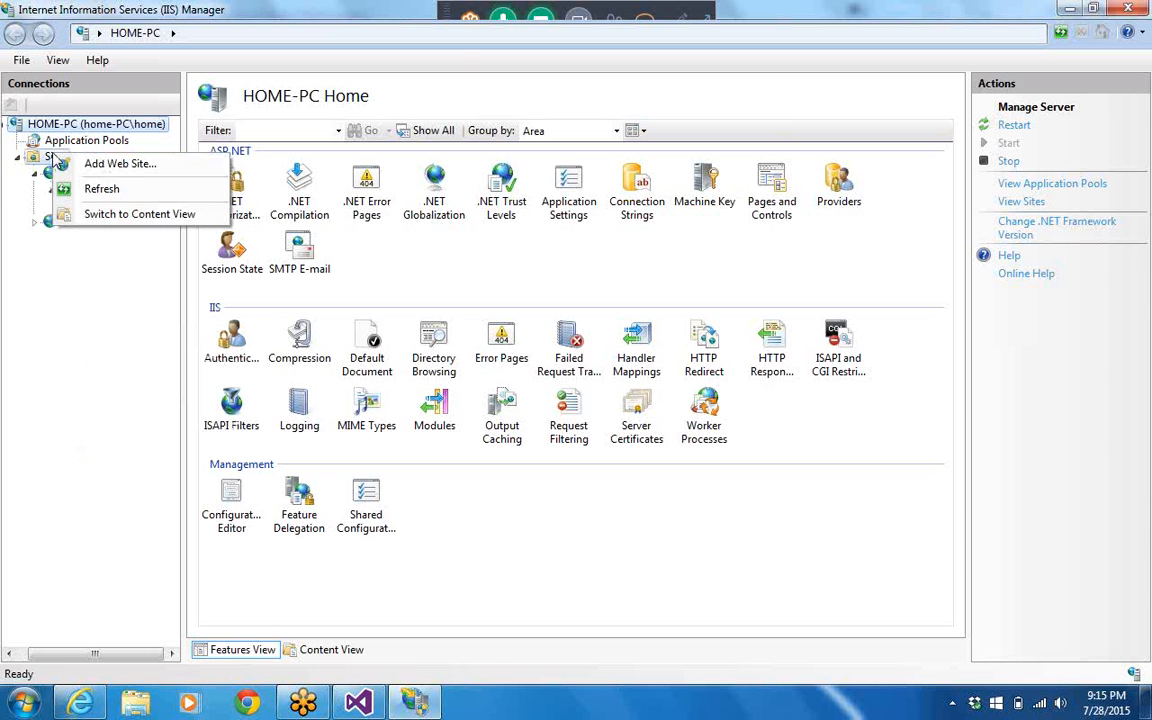
click(64, 293)
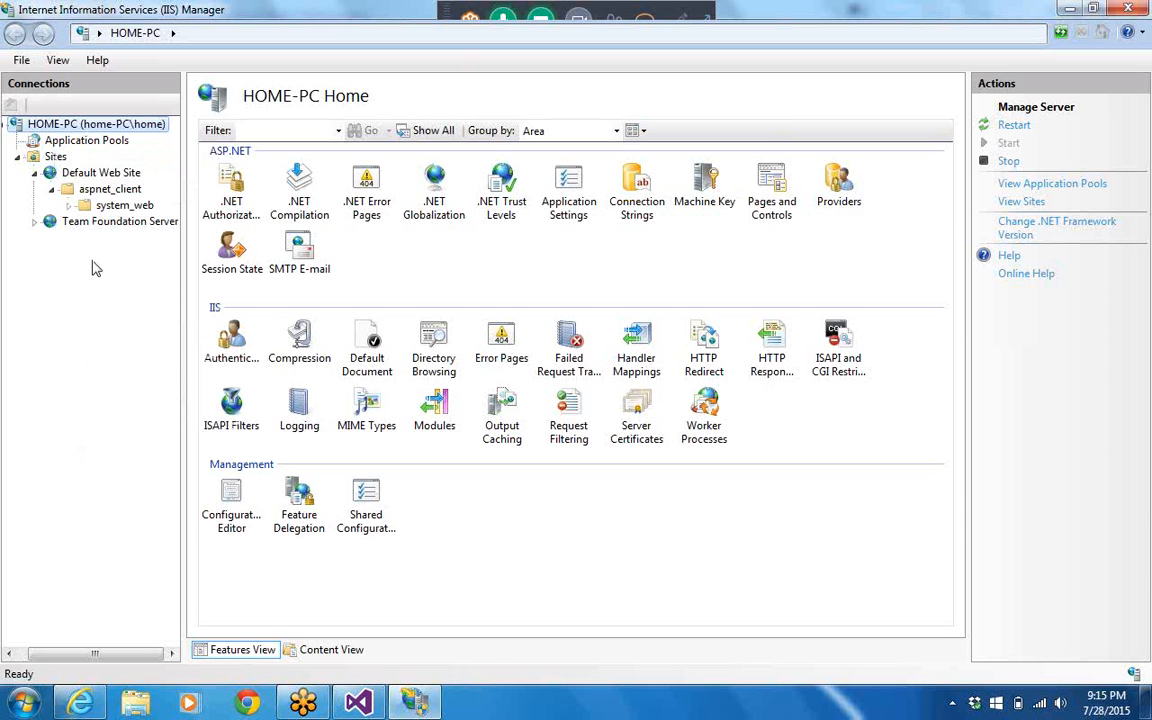
click(24, 61)
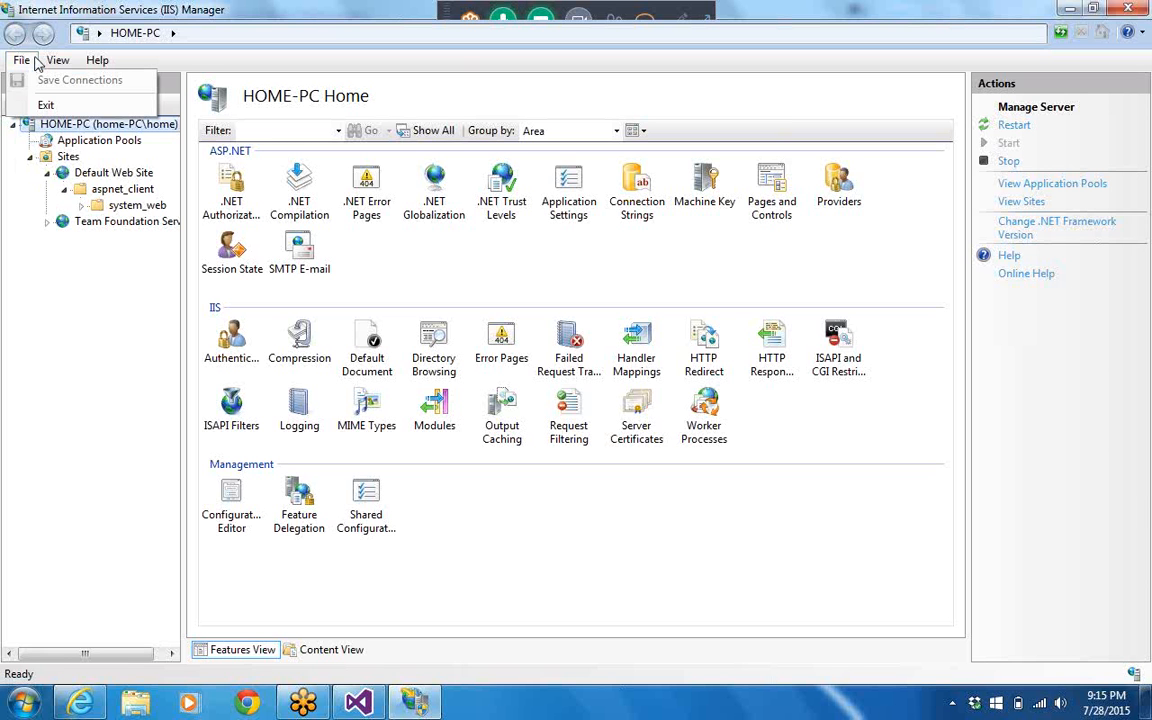
mouse_move(50, 66)
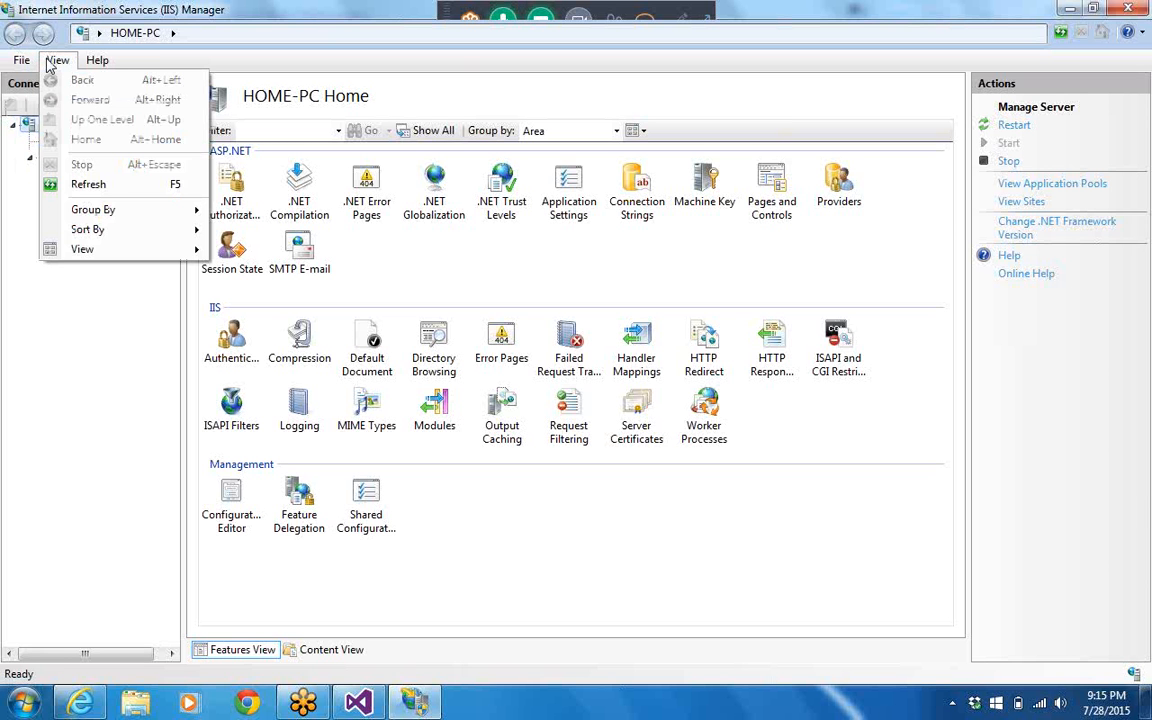
click(68, 400)
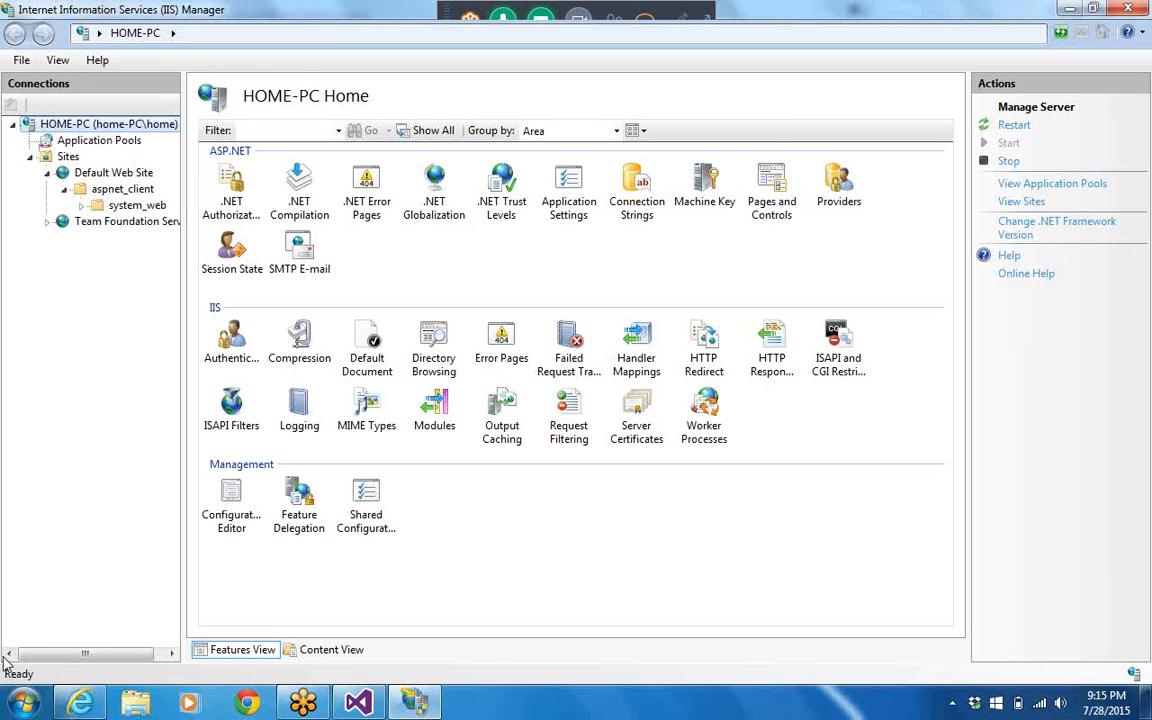
Open Control Panel's Programs and Features, bring up the dialog for turning Windows features on or off, and maximize it
click(14, 706)
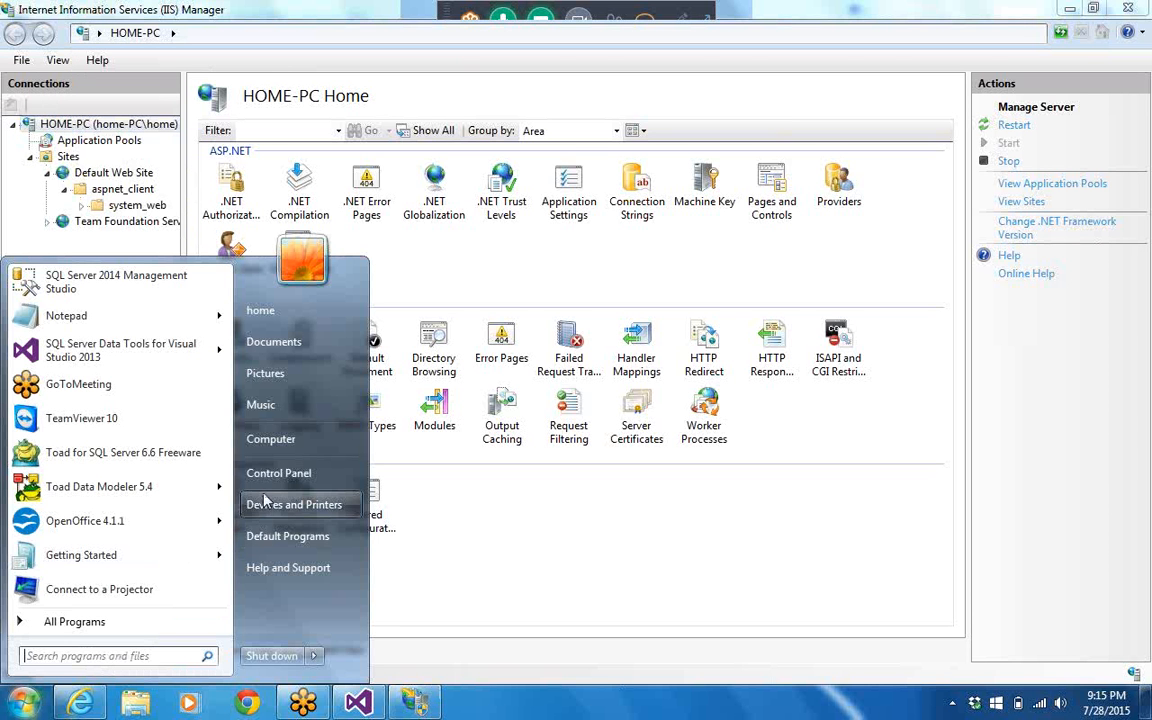
click(270, 474)
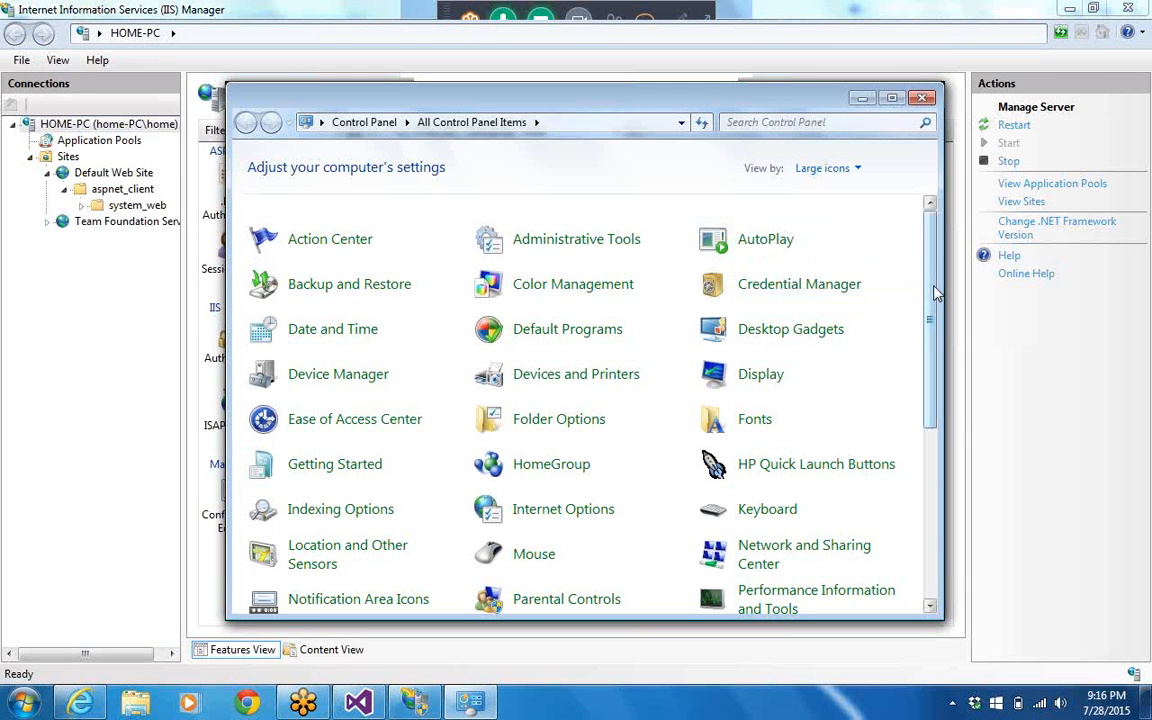
drag(930, 296, 953, 465)
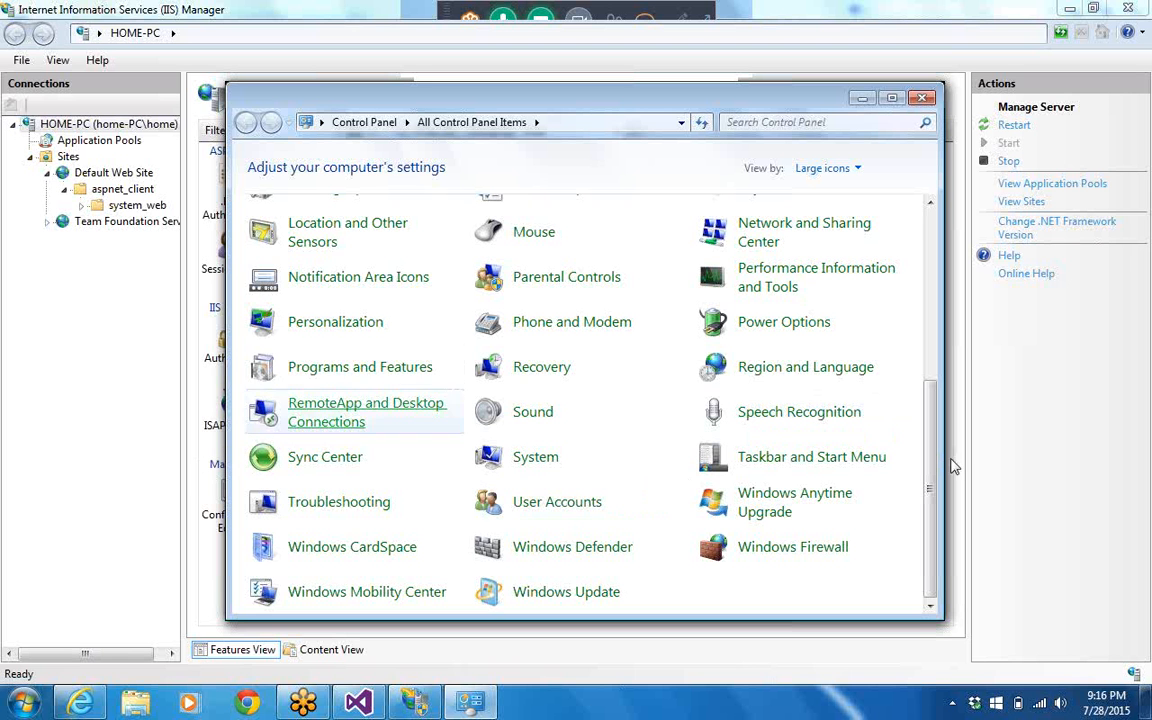
click(428, 377)
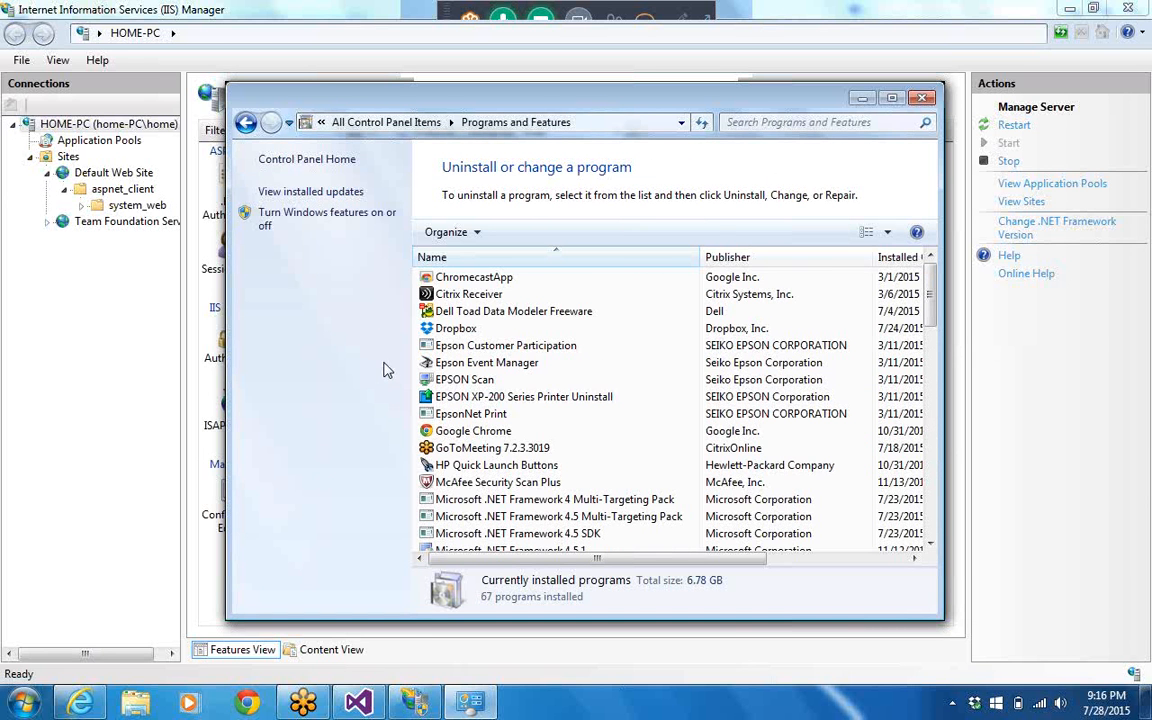
click(335, 226)
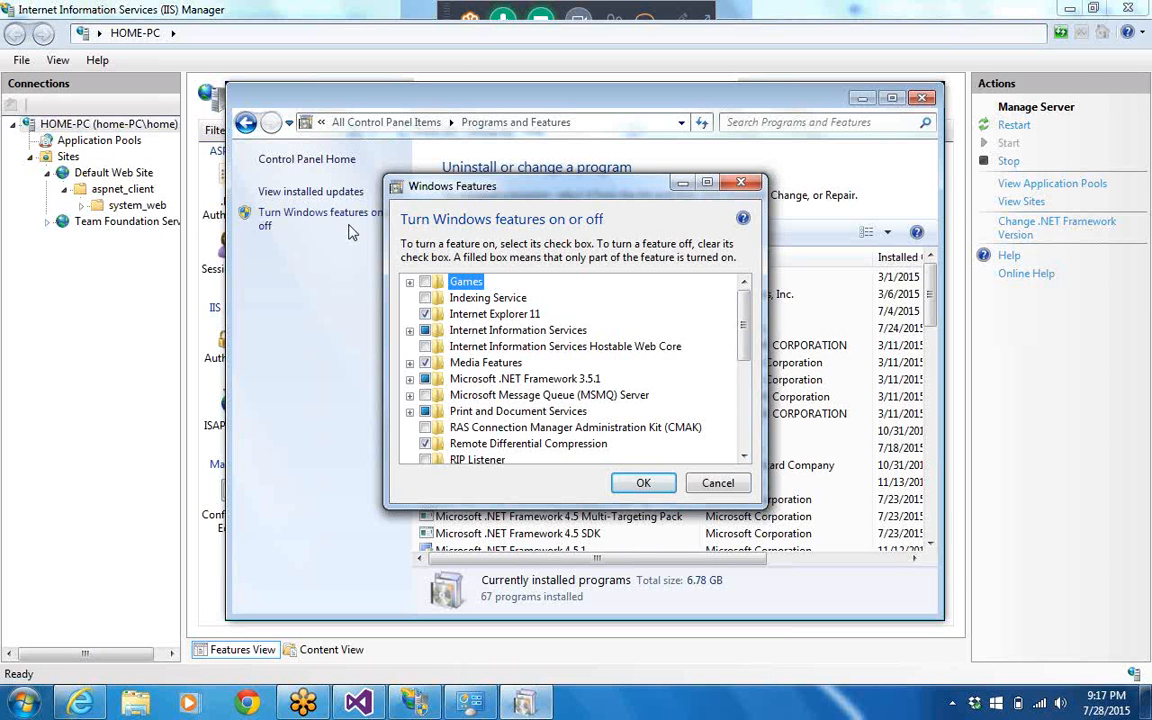
click(708, 183)
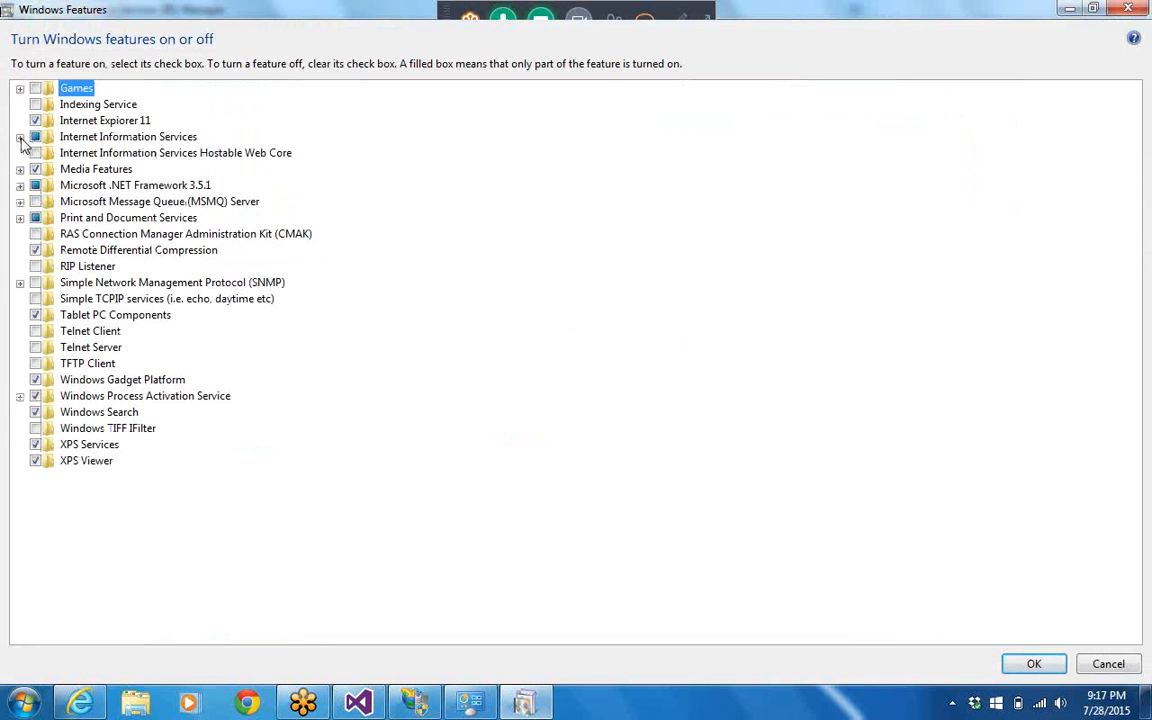
Under Internet Information Services, turn on FTP Server with both FTP Service and FTP Extensibility
click(19, 136)
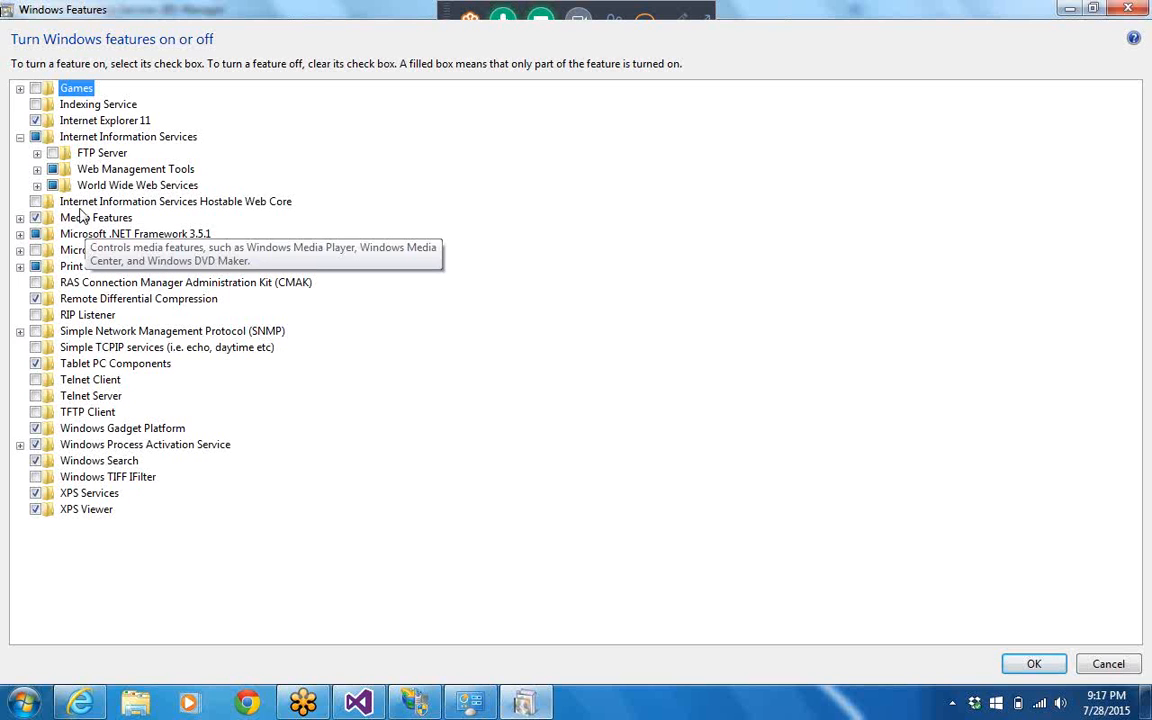
click(52, 152)
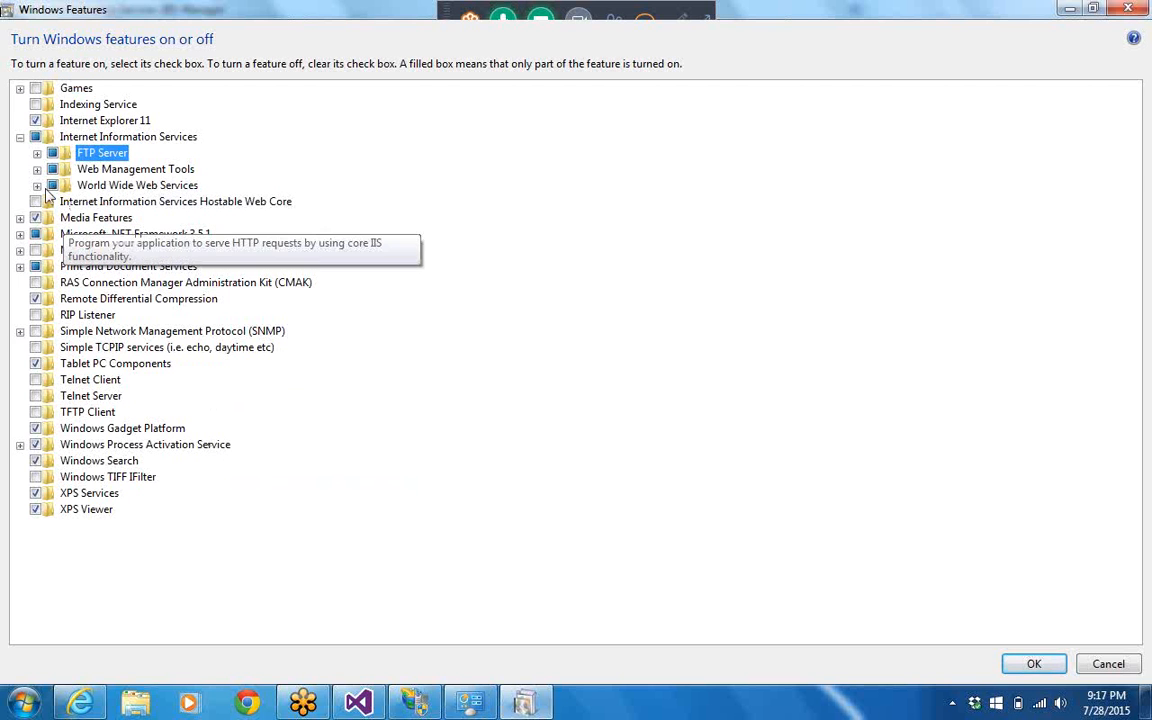
click(37, 153)
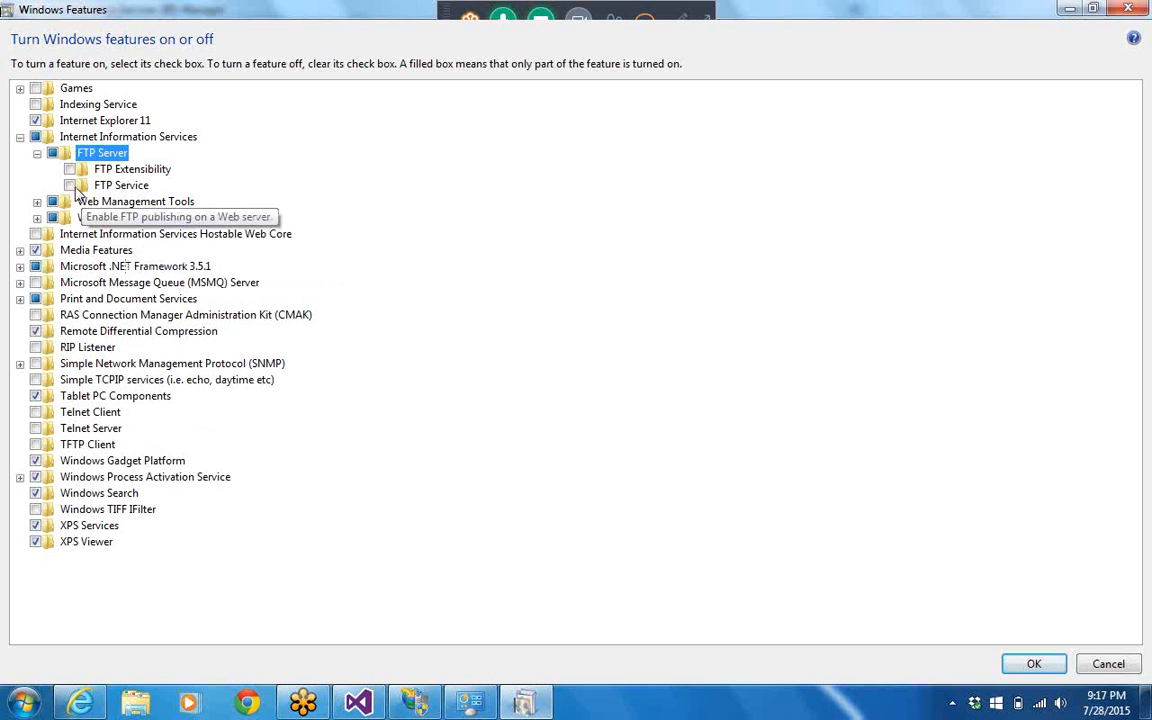
click(70, 186)
click(70, 170)
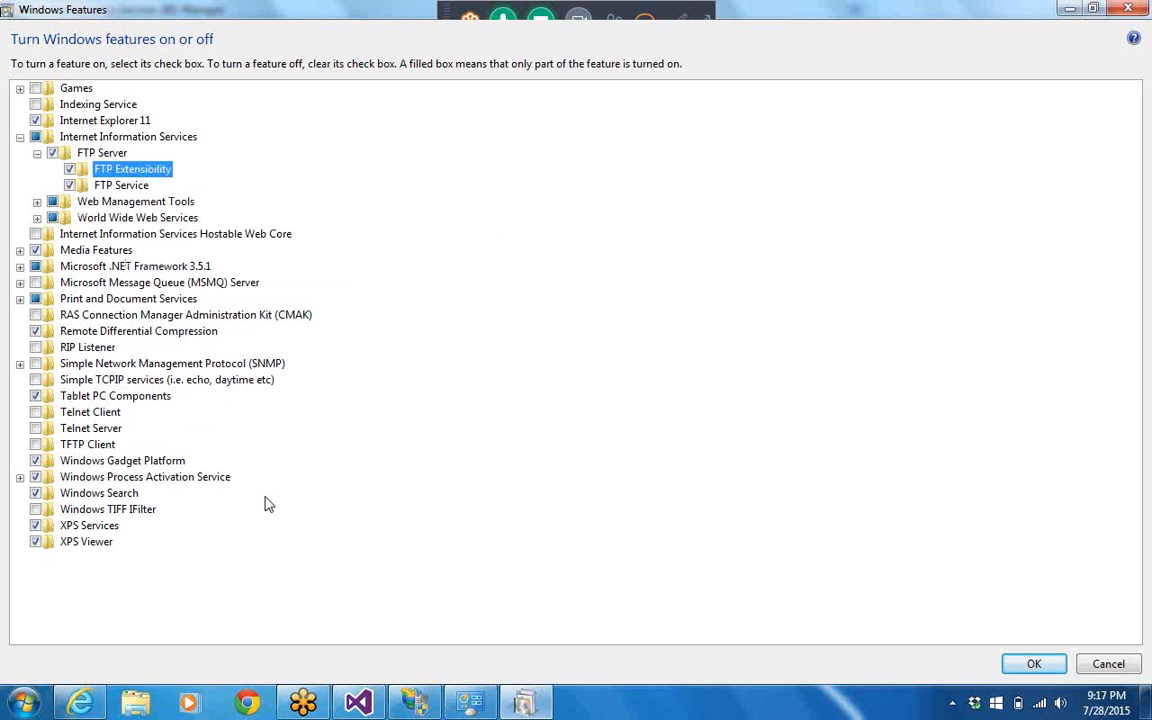
Expand Web Management Tools and World Wide Web Services, apply the Windows feature changes, and close Programs and Features and IIS Manager
click(37, 201)
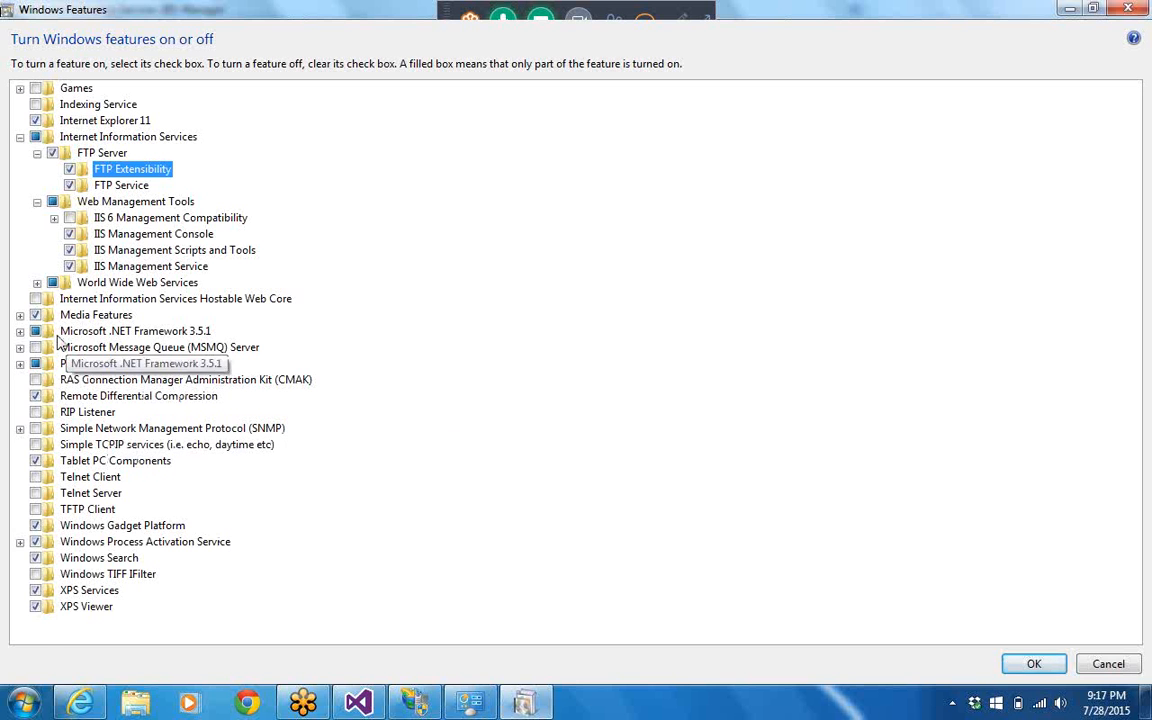
click(37, 283)
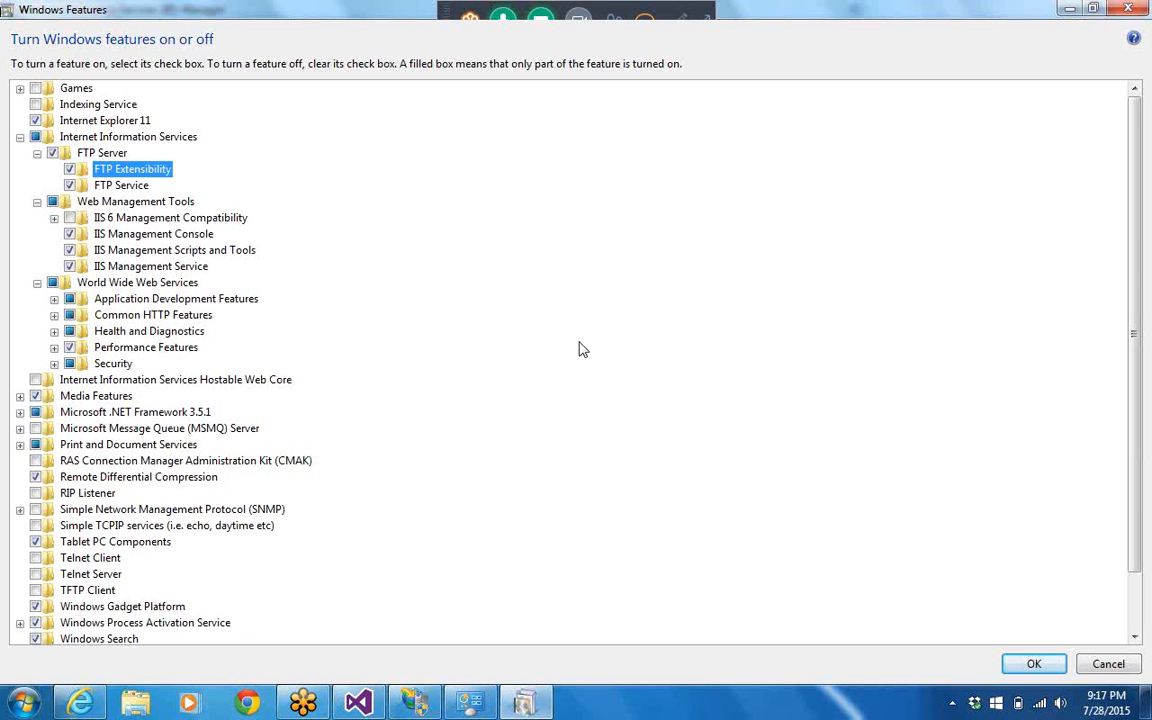
click(1030, 667)
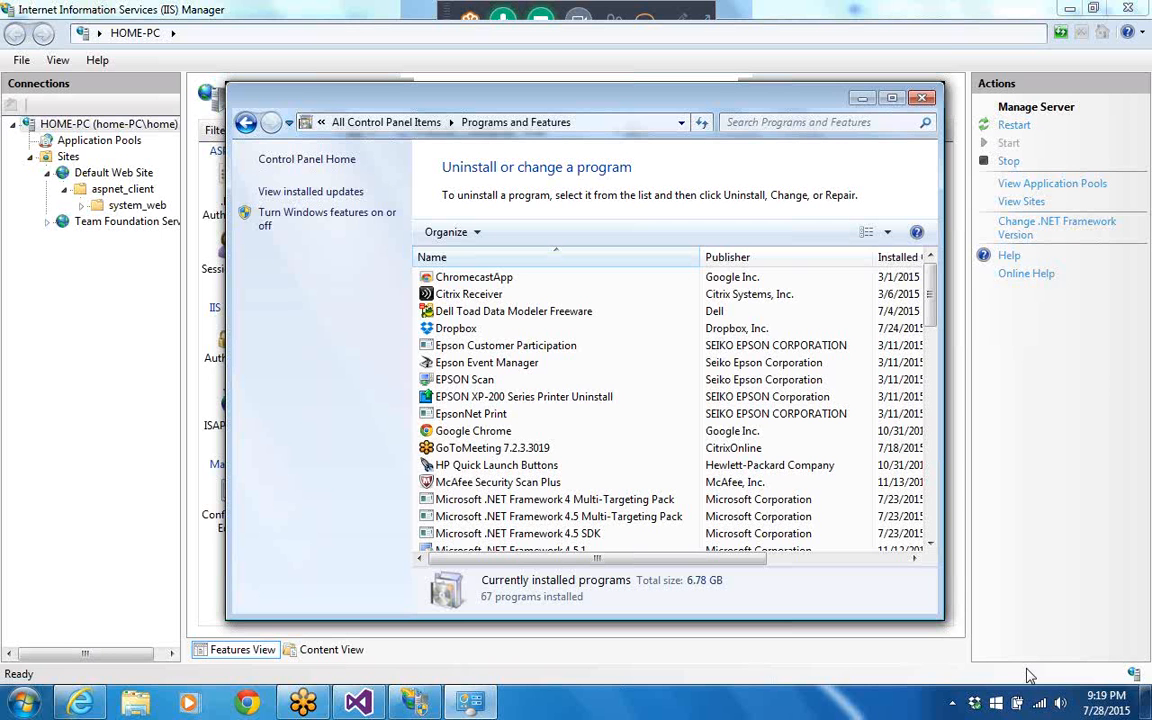
click(922, 98)
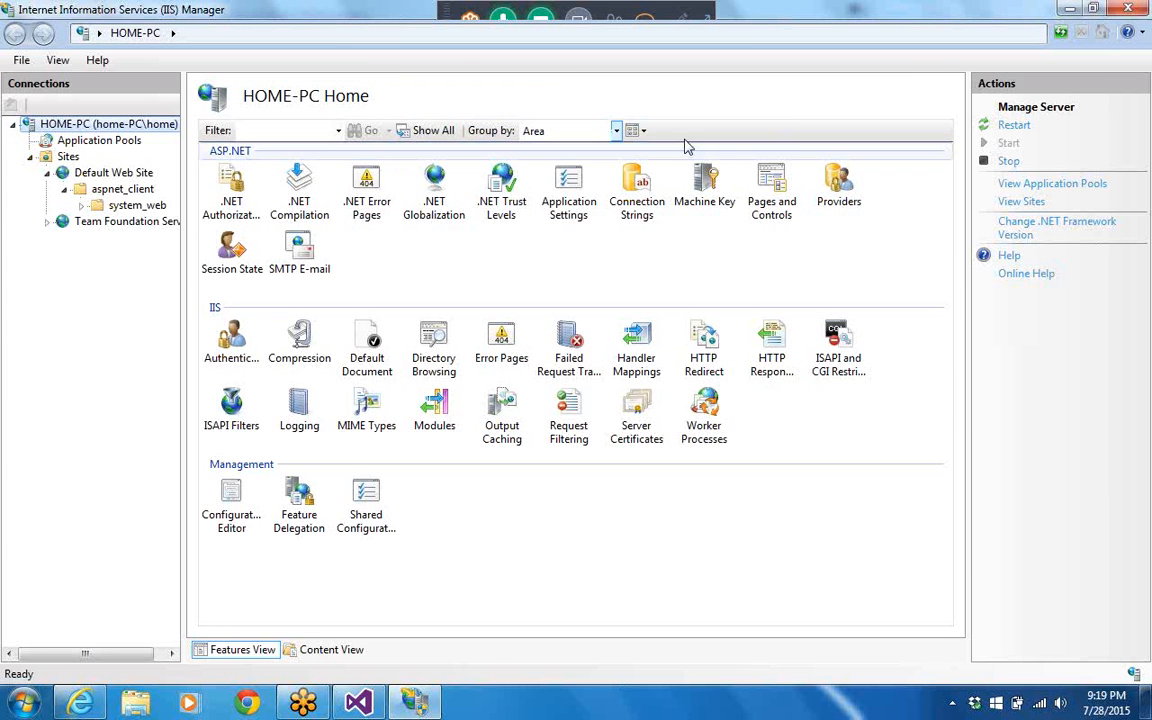
click(1127, 10)
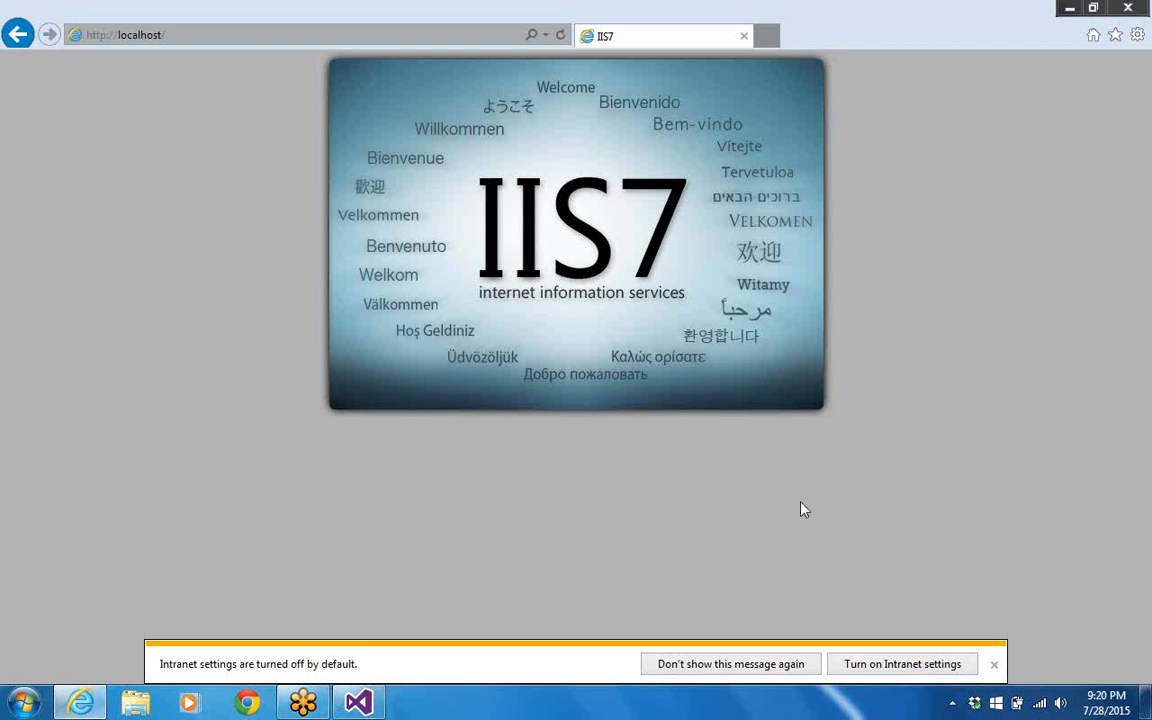
click(20, 704)
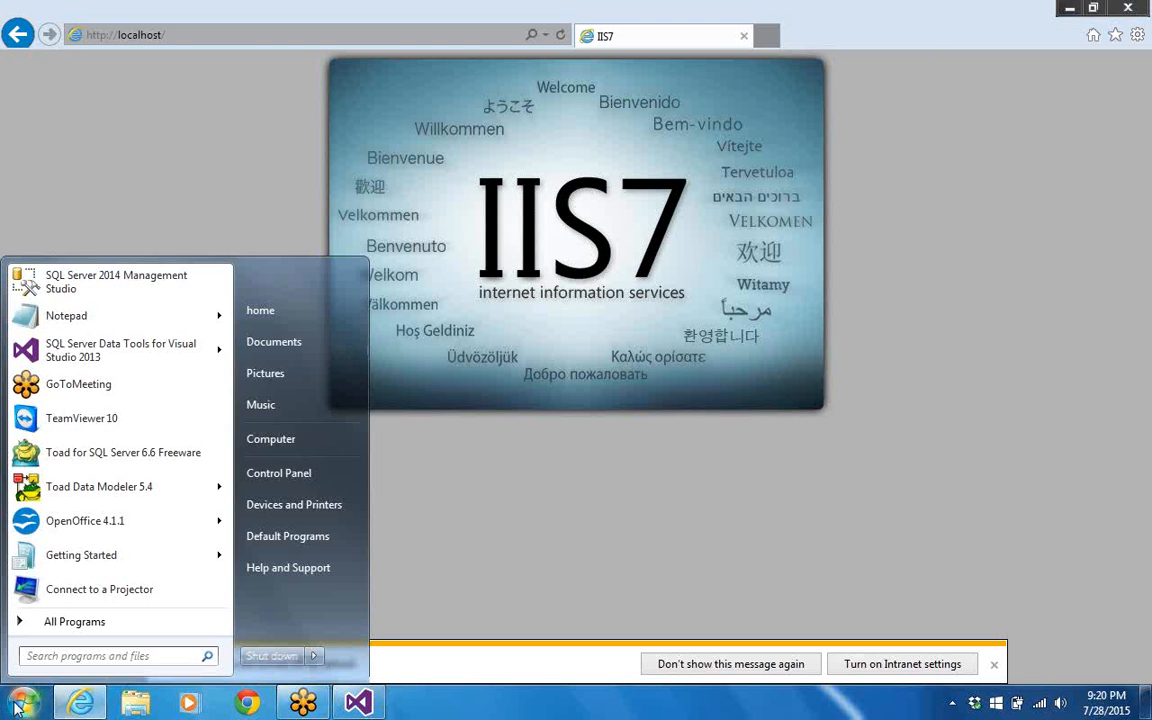
click(270, 472)
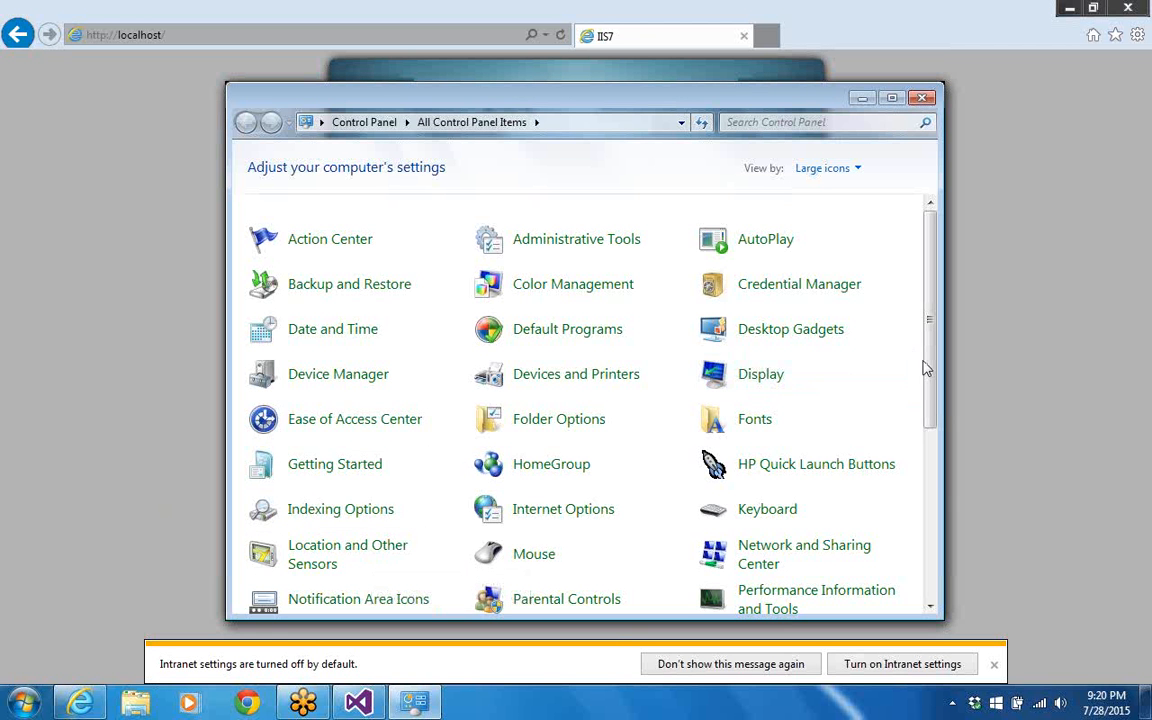
drag(930, 393, 937, 548)
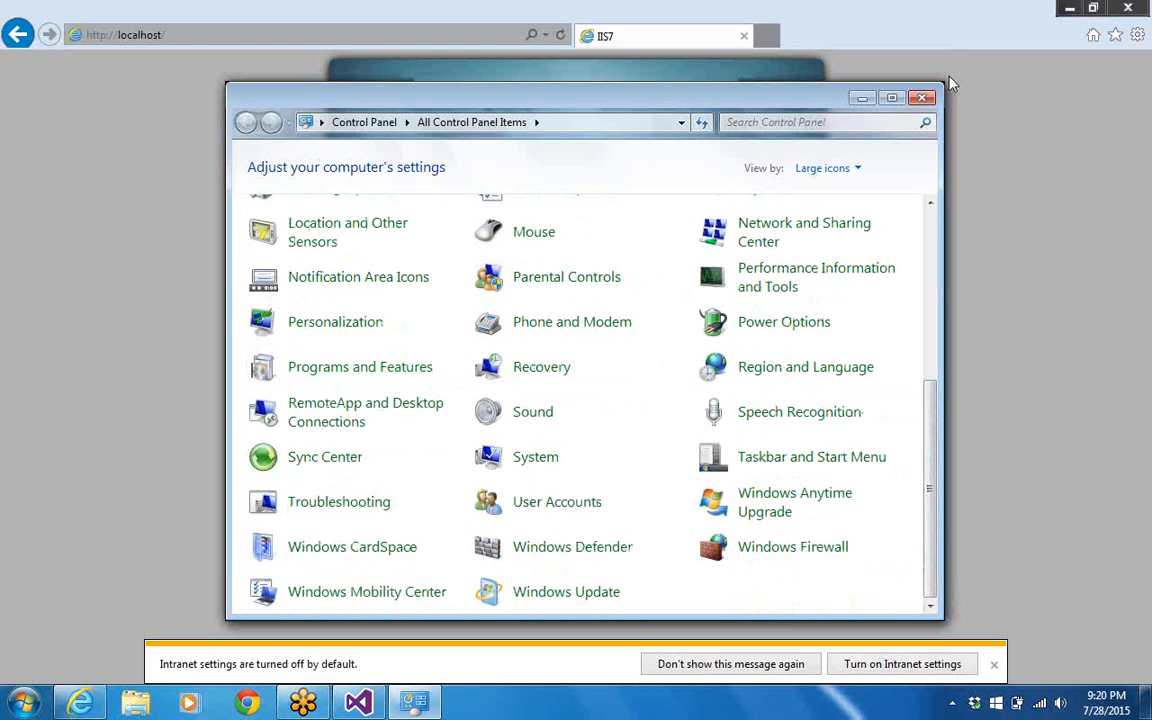
click(922, 97)
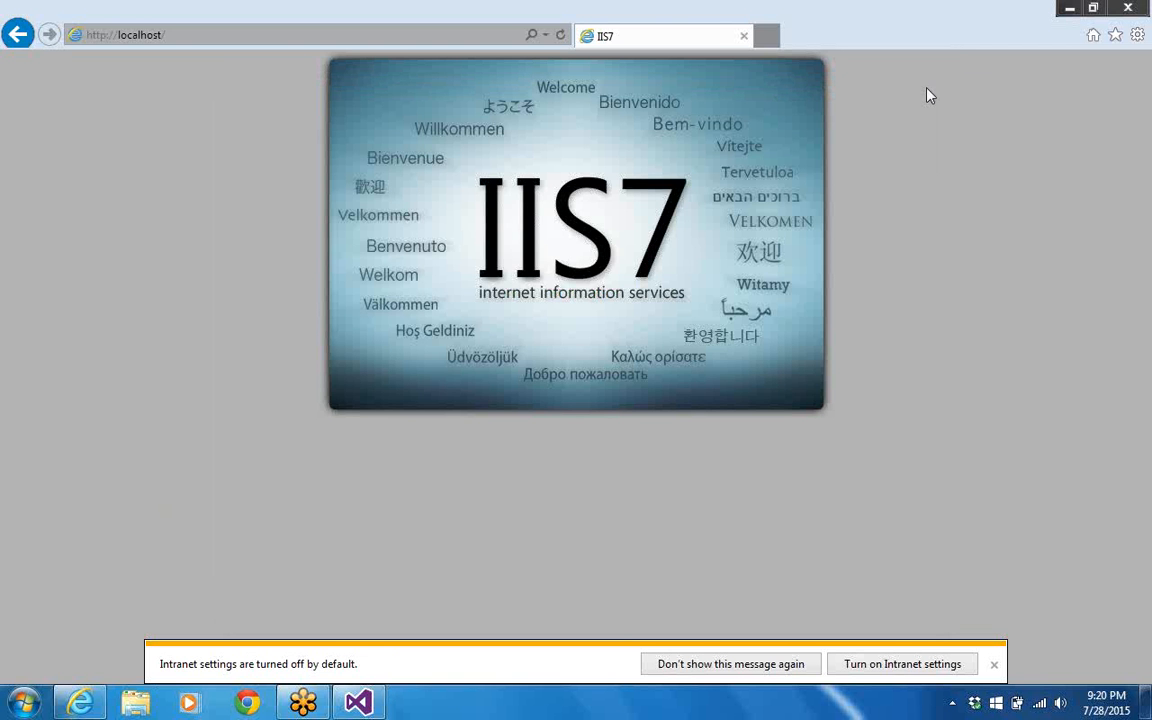
Search for inetmgr from Windows and launch IIS Manager again
key(super)
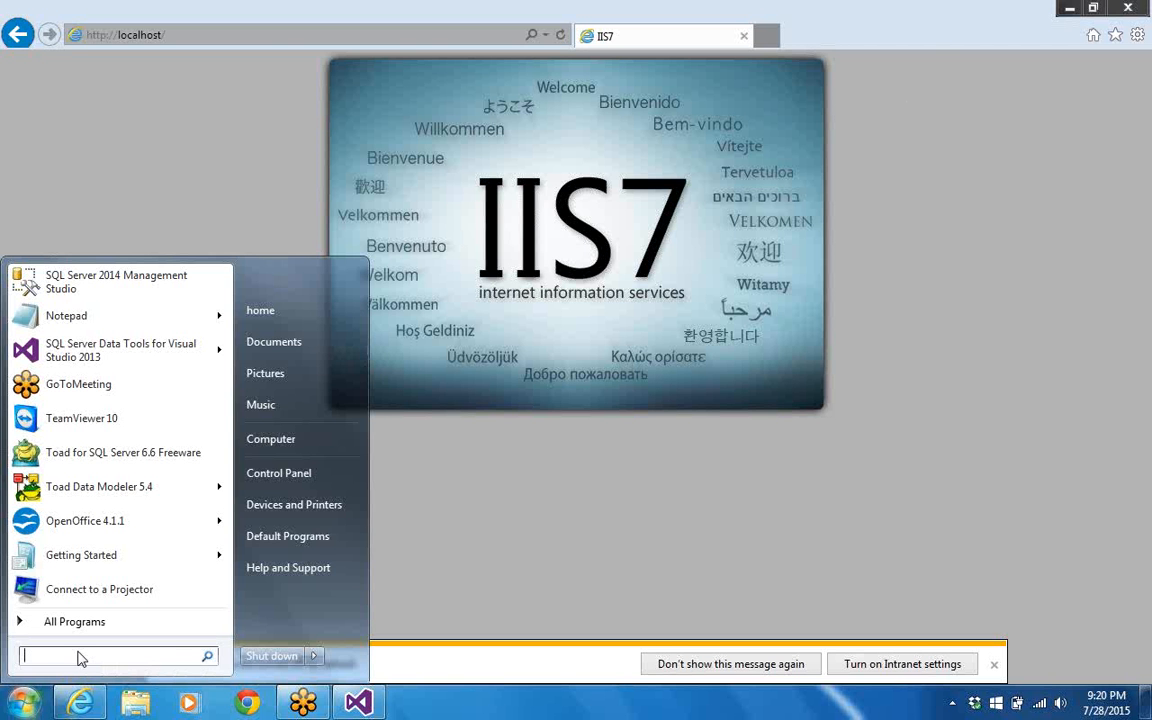
text(inetmgr)
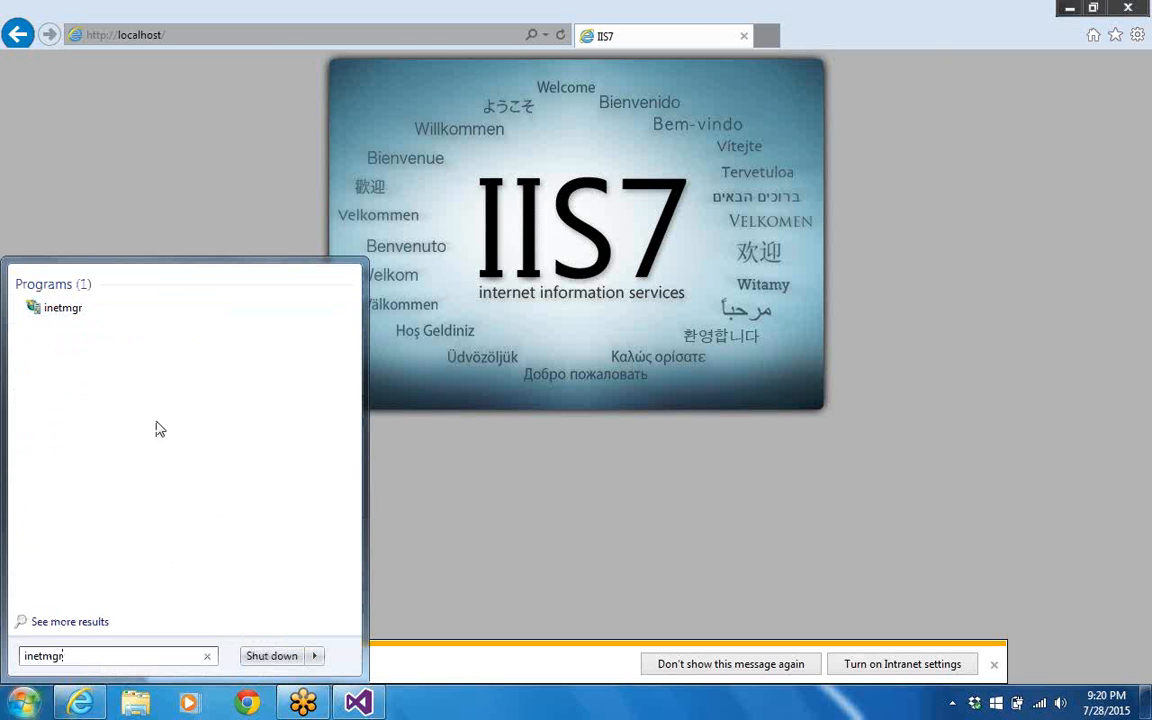
click(118, 312)
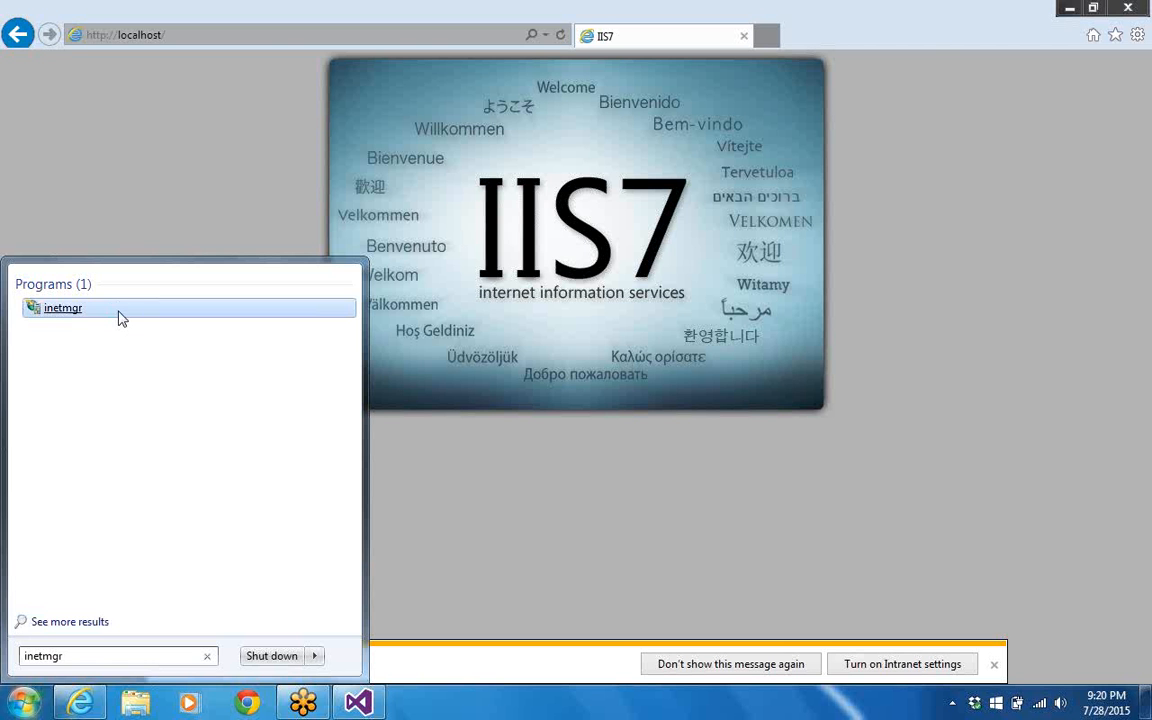
right_click(120, 312)
click(146, 347)
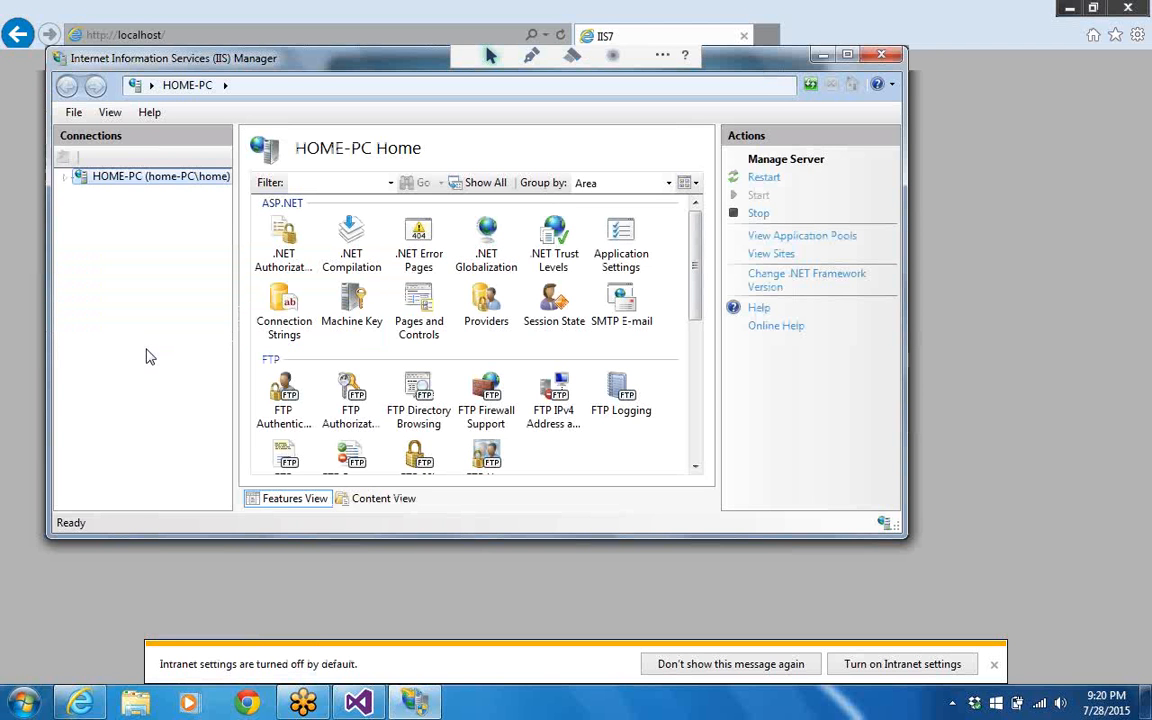
Expand the HOME-PC server and its Sites node in the connections tree and maximize IIS Manager
click(64, 177)
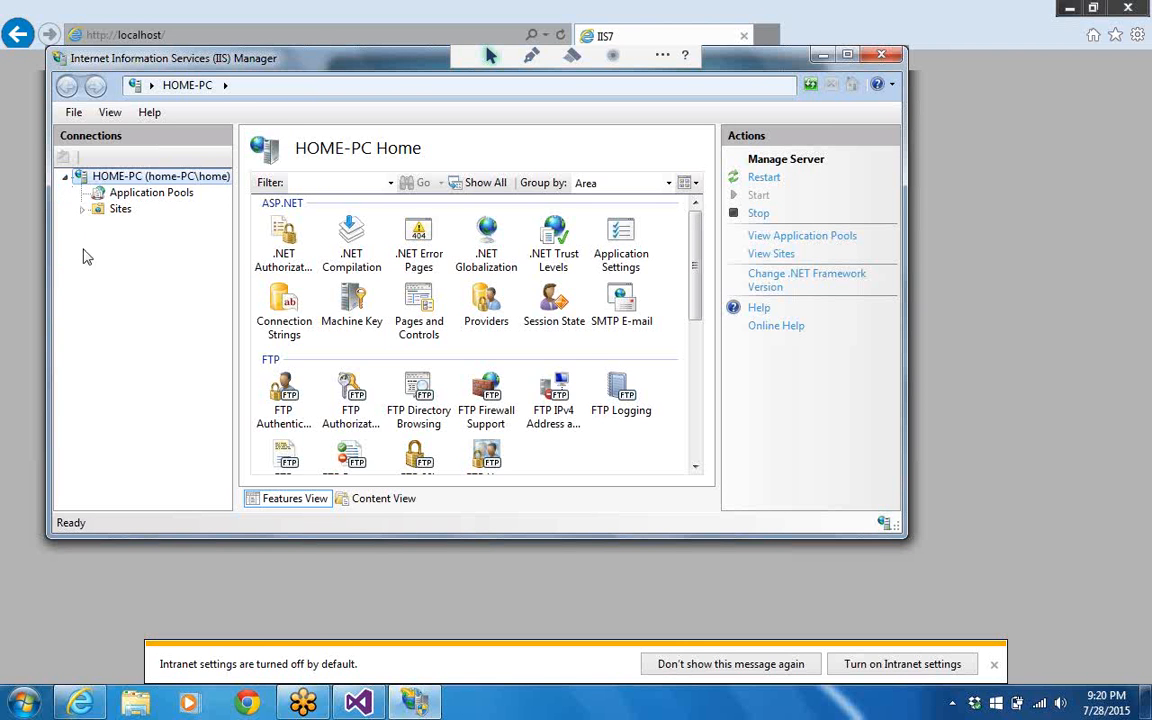
click(84, 209)
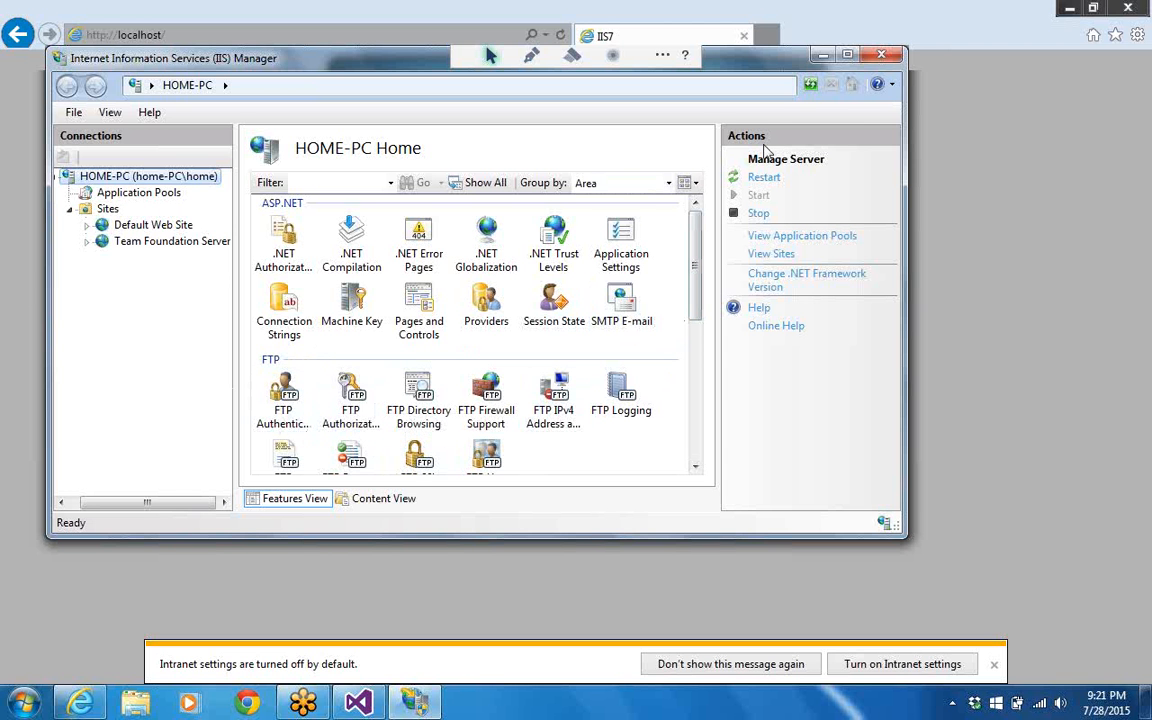
click(846, 58)
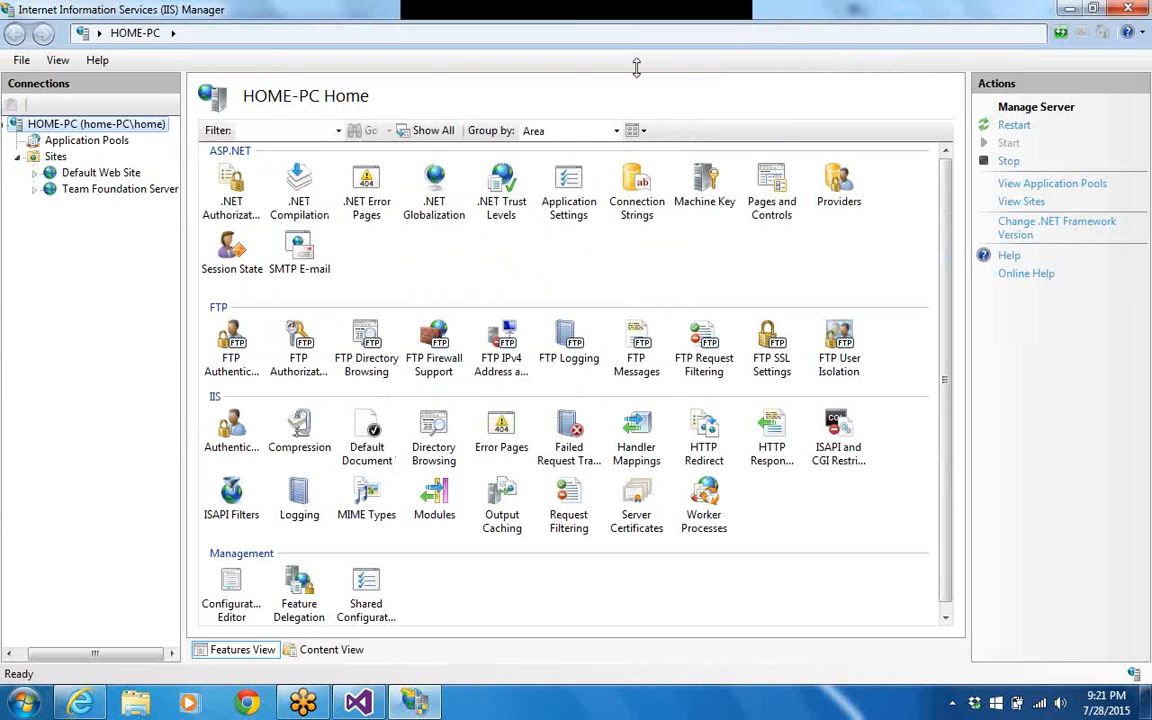
Open the server's FTP Authentication settings and enable Anonymous Authentication
double_click(231, 345)
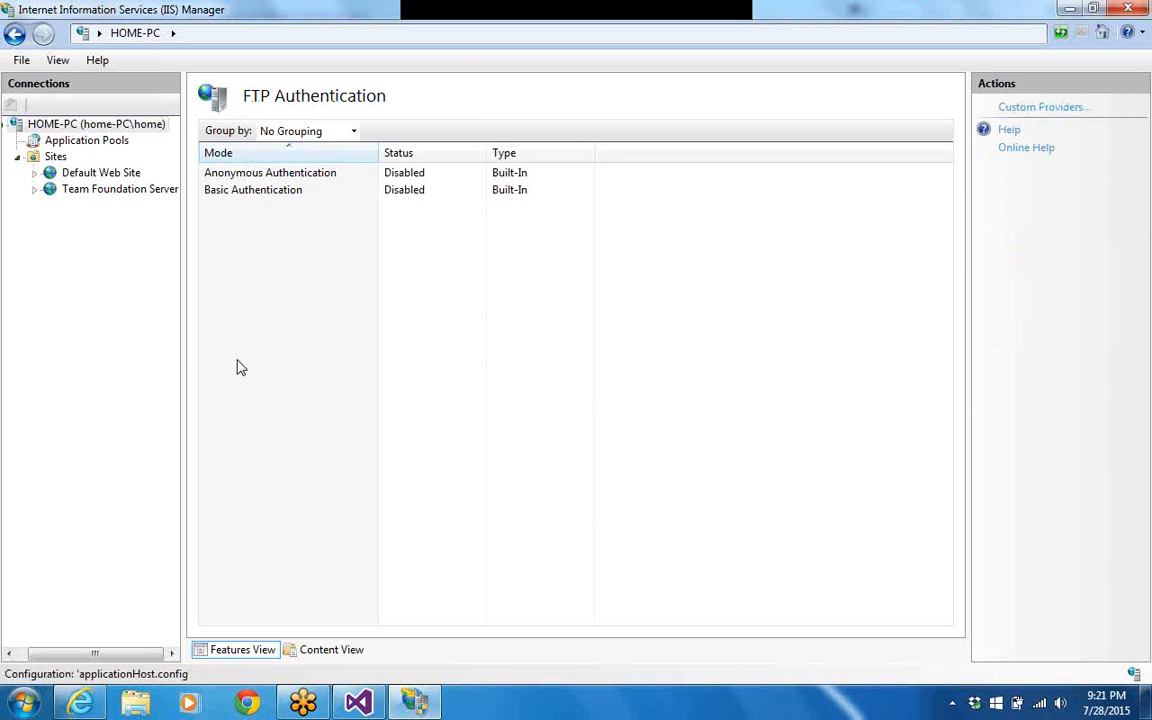
click(423, 194)
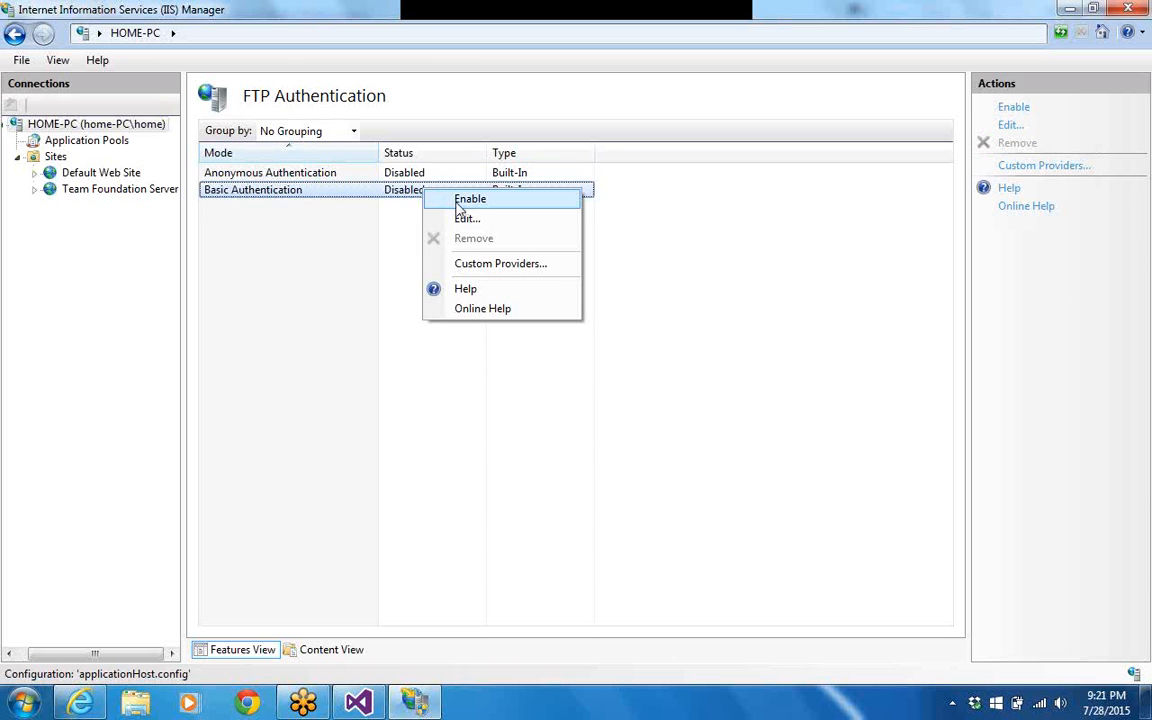
click(363, 305)
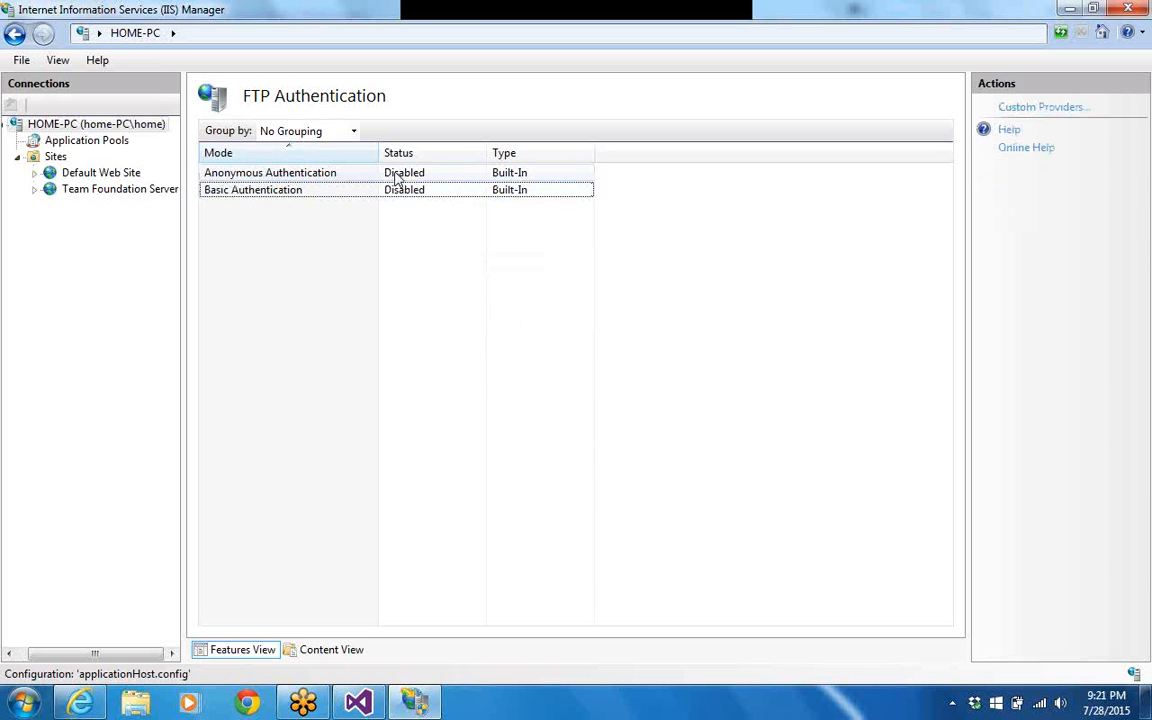
right_click(396, 174)
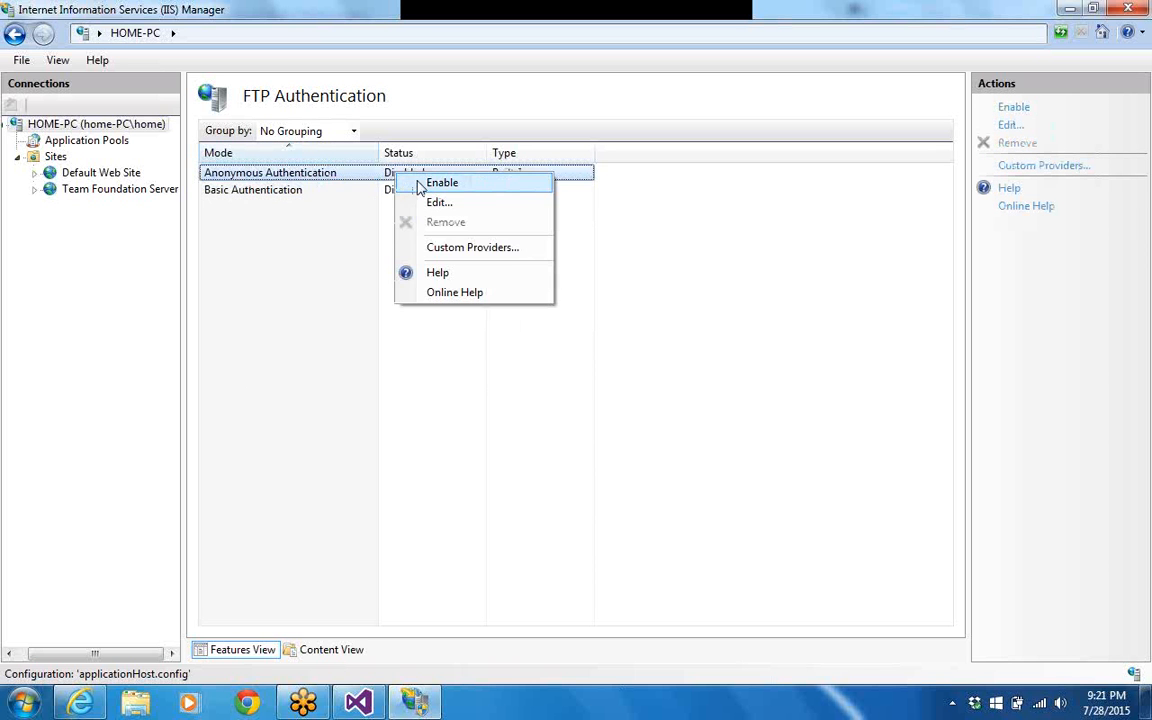
click(418, 182)
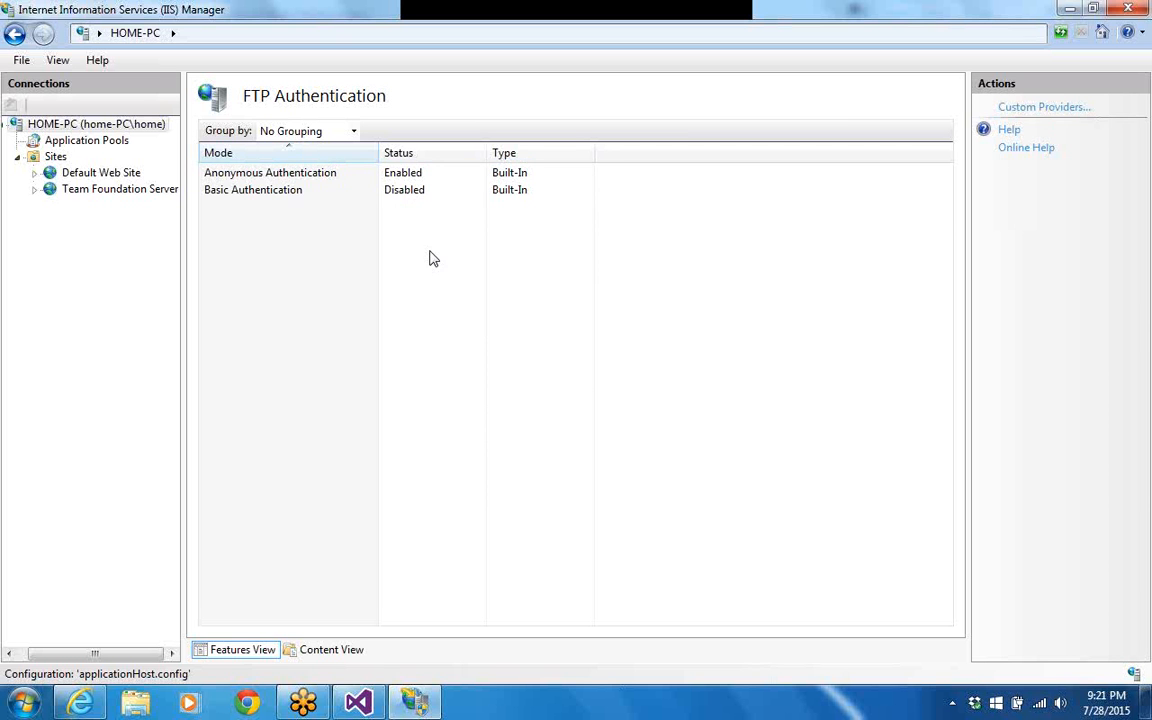
Expand Default Web Site, aspnet_client and system_web in the connections tree to view their folders
click(34, 172)
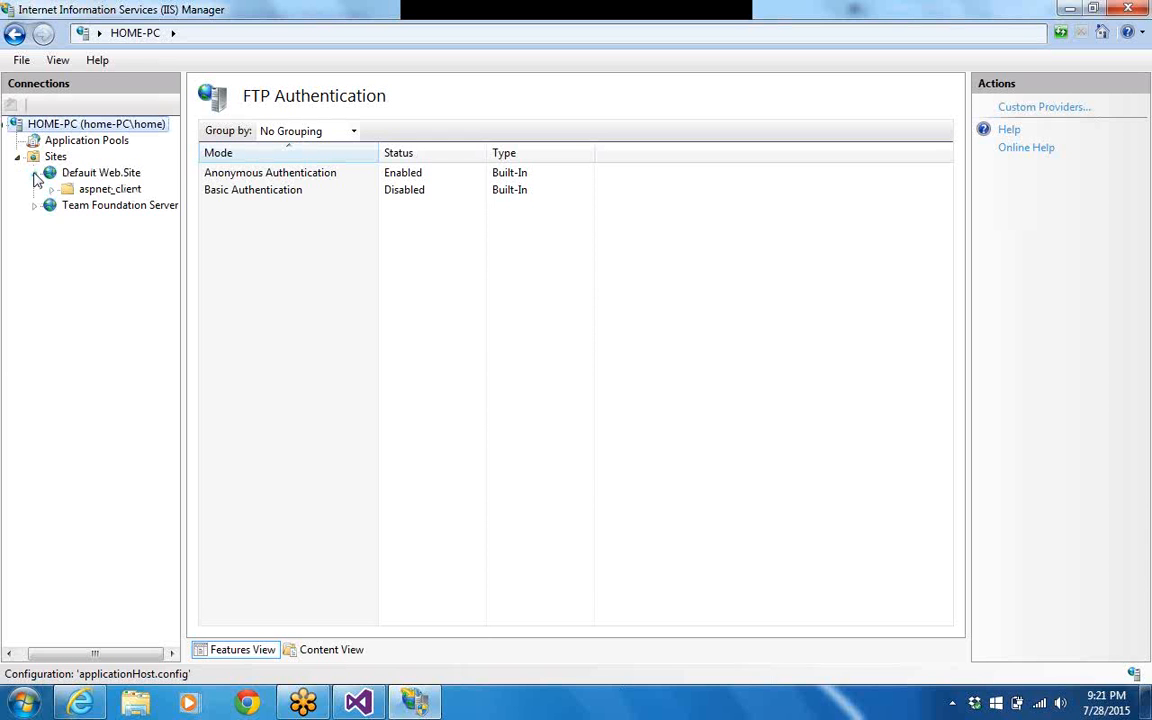
click(51, 189)
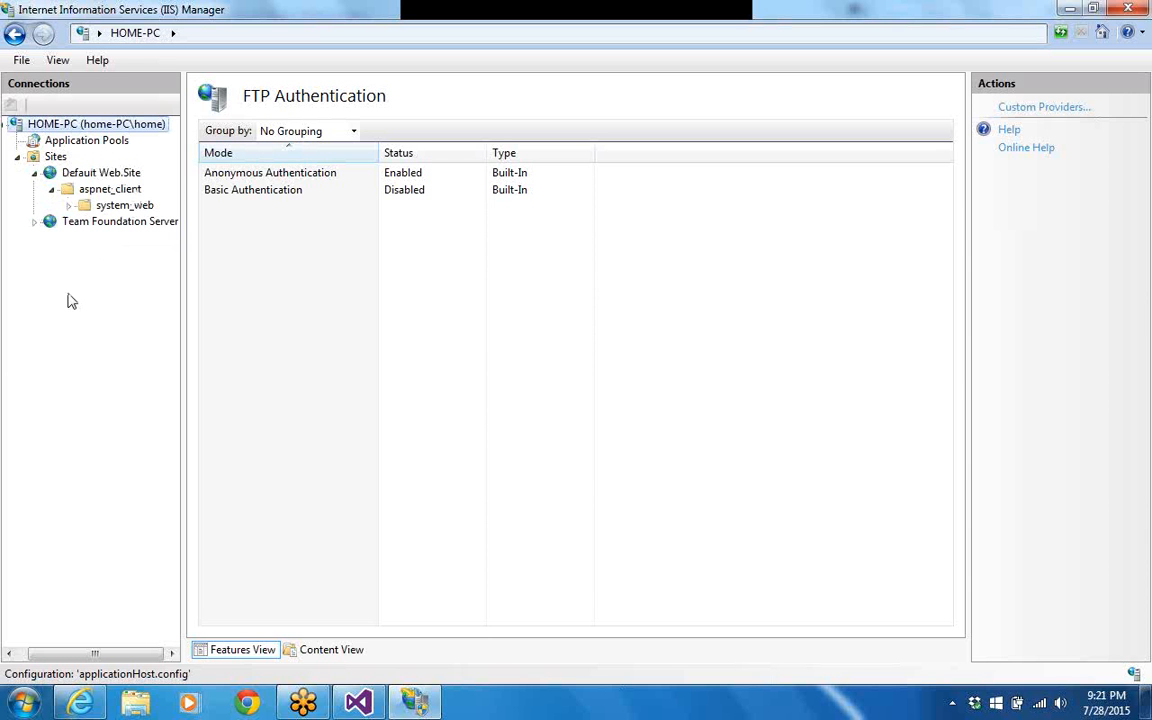
click(68, 205)
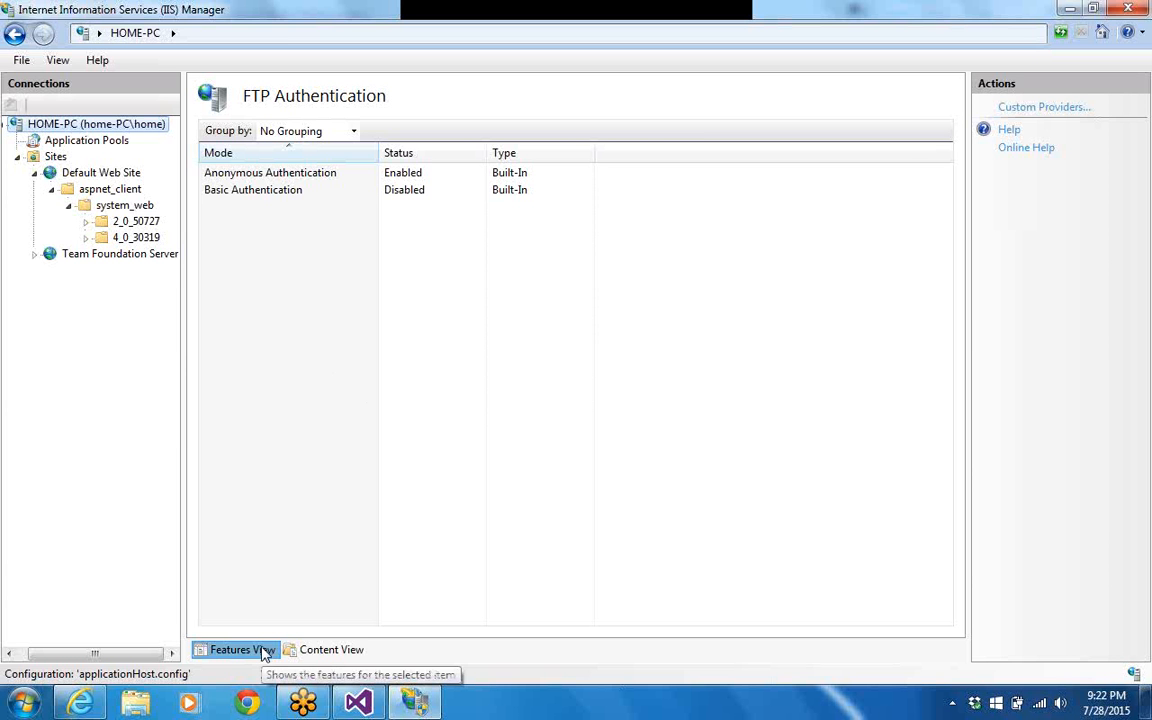
Show the server's content view and start adding an FTP site named MyFTP
click(330, 650)
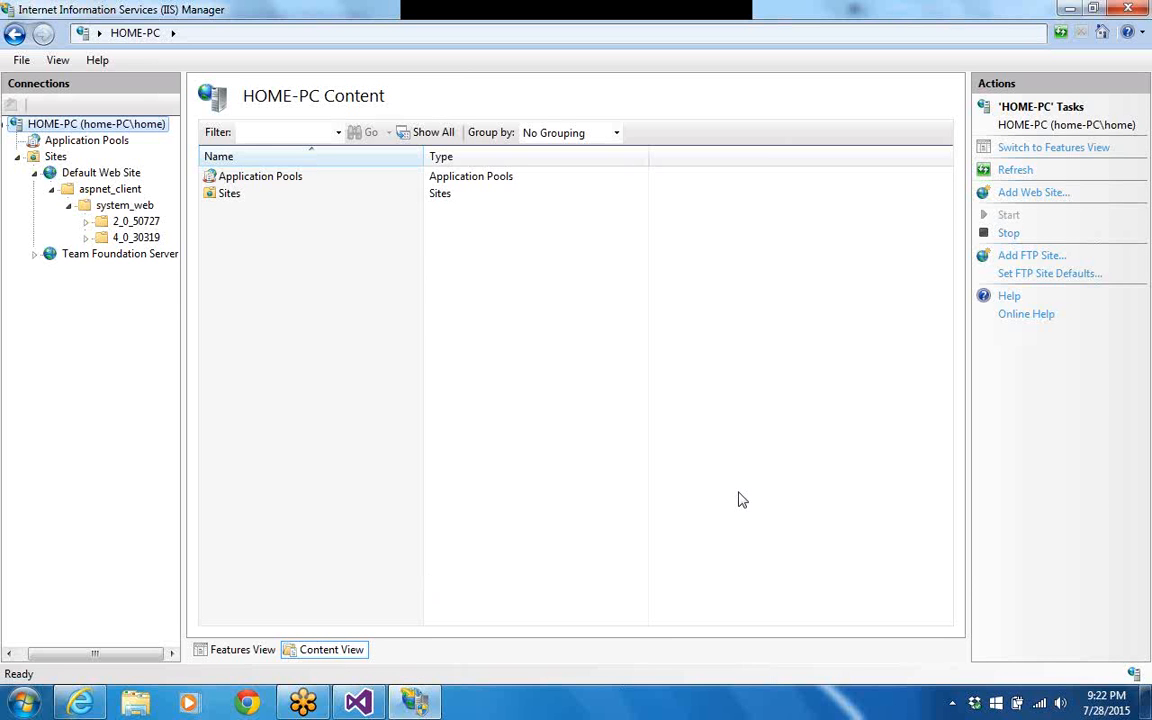
click(1031, 257)
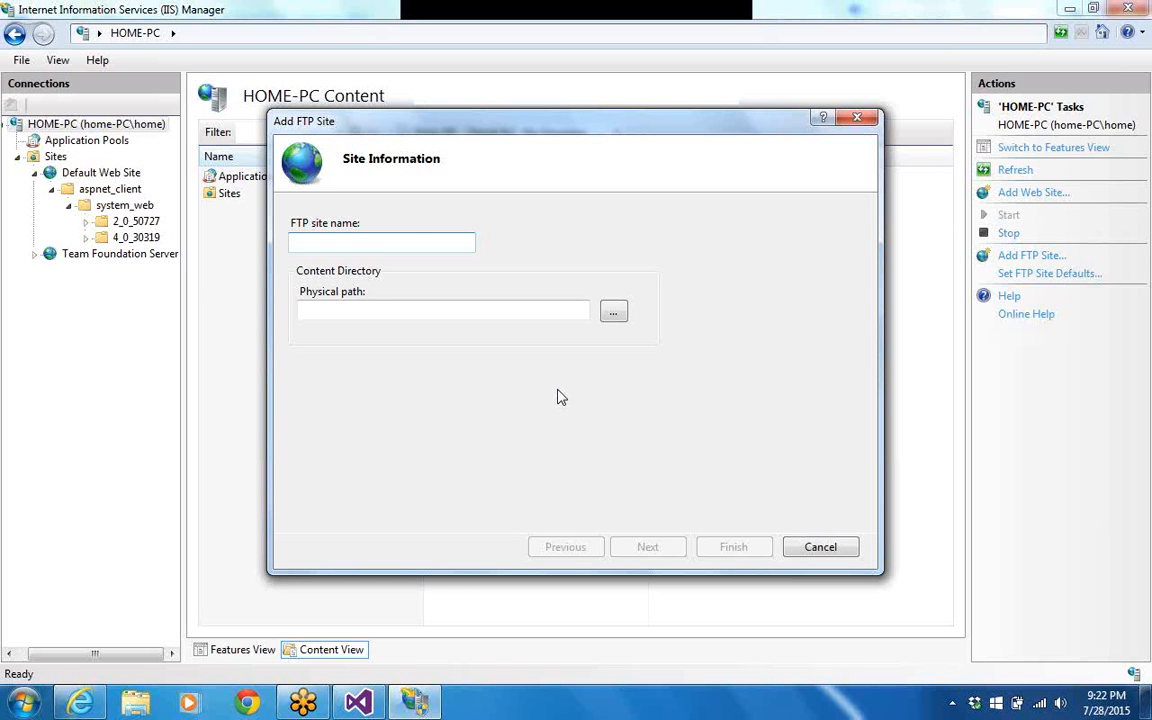
text(My FTP)
key(BackSpace)
key(BackSpace)
key(BackSpace)
key(BackSpace)
text(FTP)
Create a new folder named FTPdir on Local Disk (D:) and use it as the FTP site's physical path
click(613, 312)
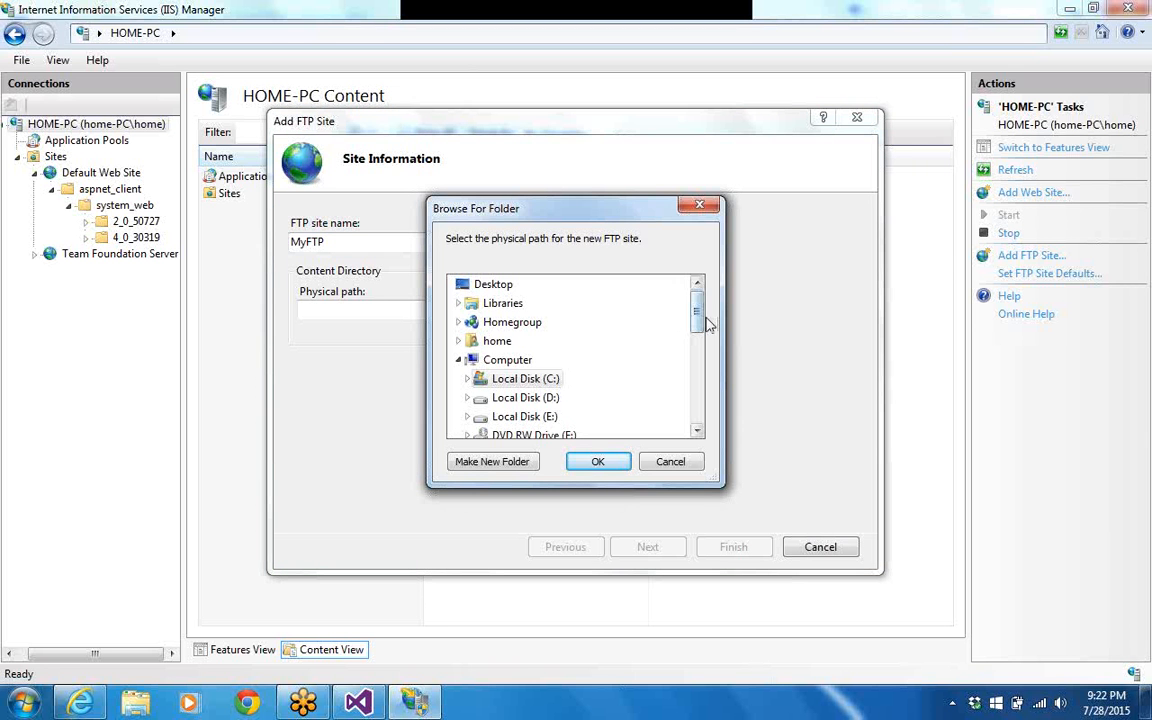
drag(697, 318, 697, 325)
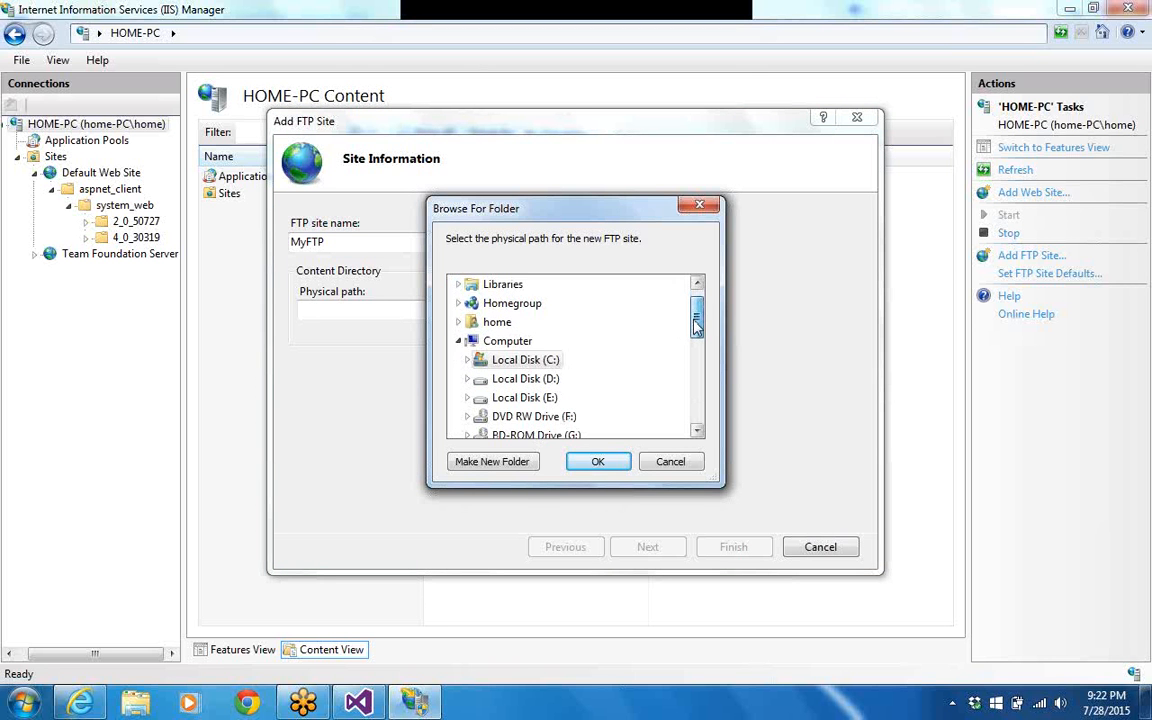
click(531, 381)
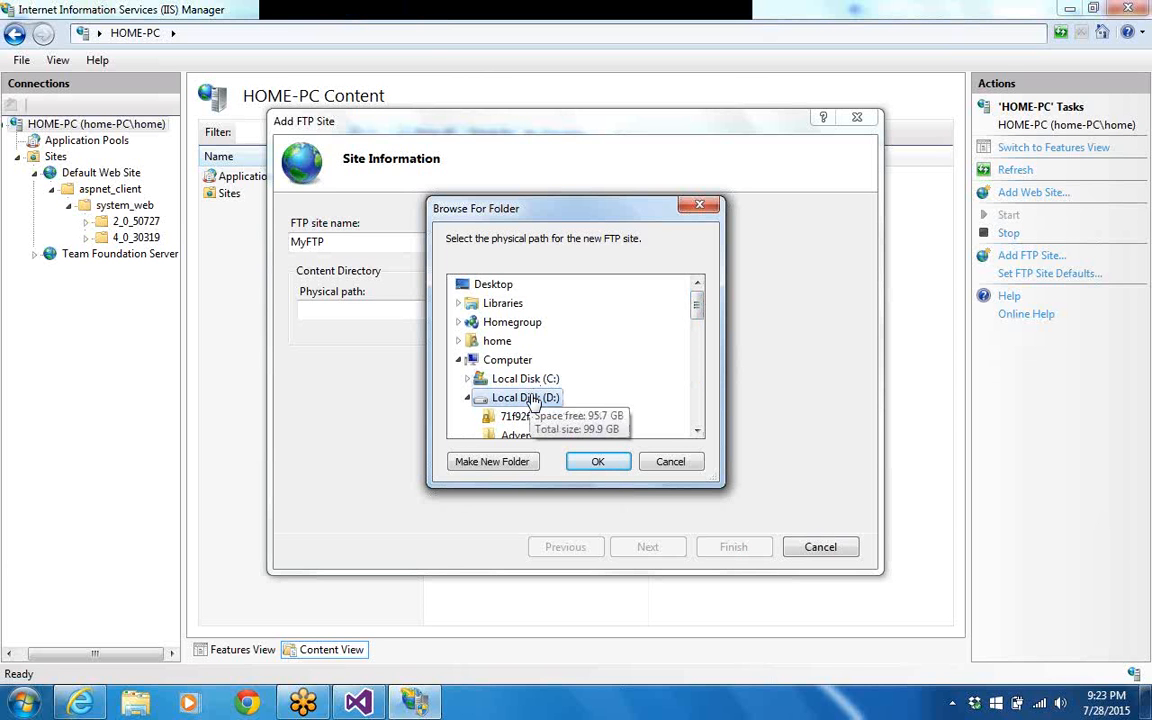
click(521, 465)
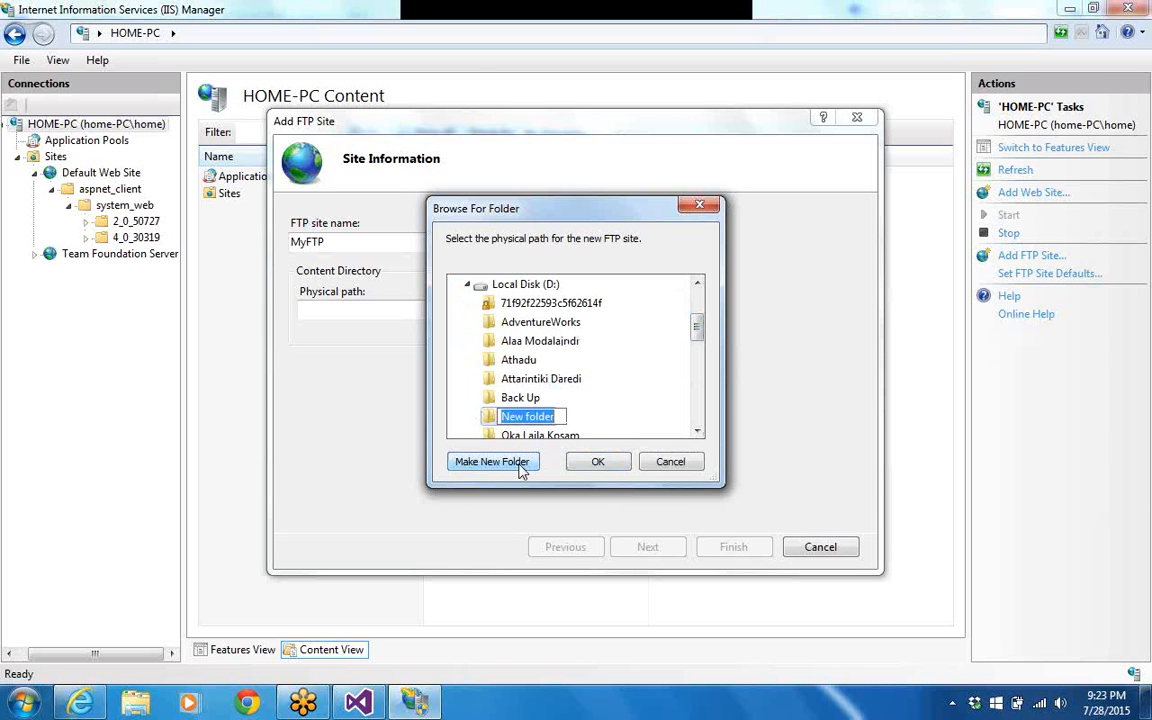
text(FTP)
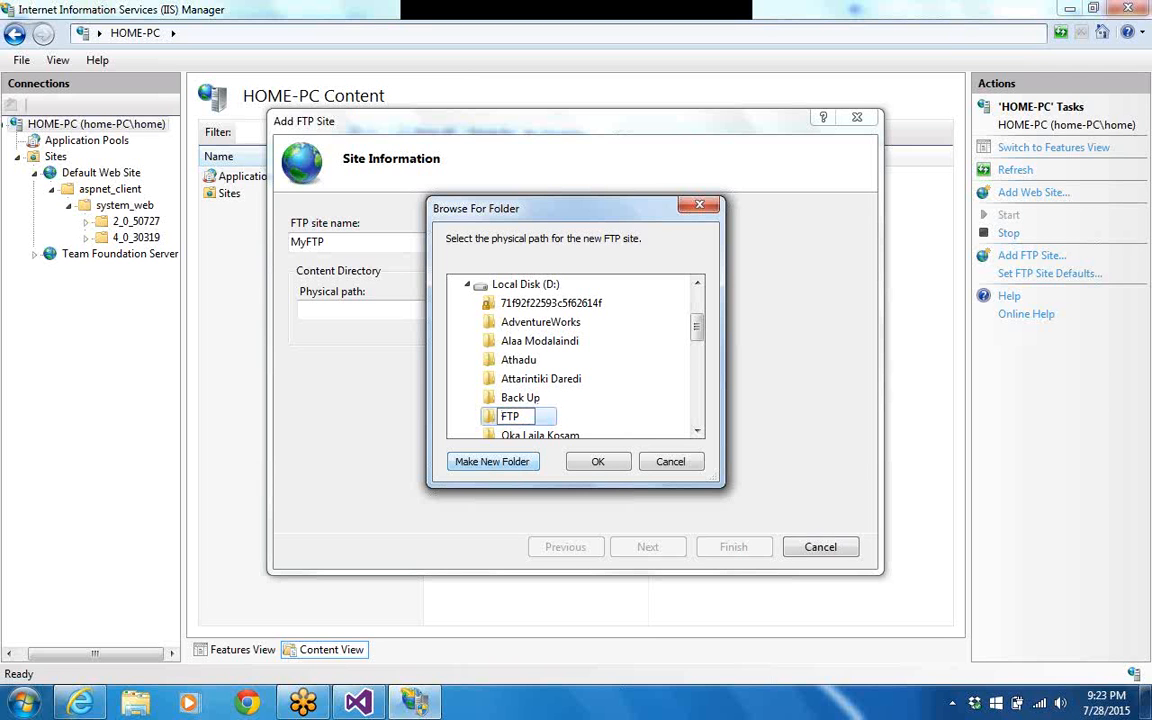
text( Di)
key(BackSpace)
key(BackSpace)
key(BackSpace)
text(dir)
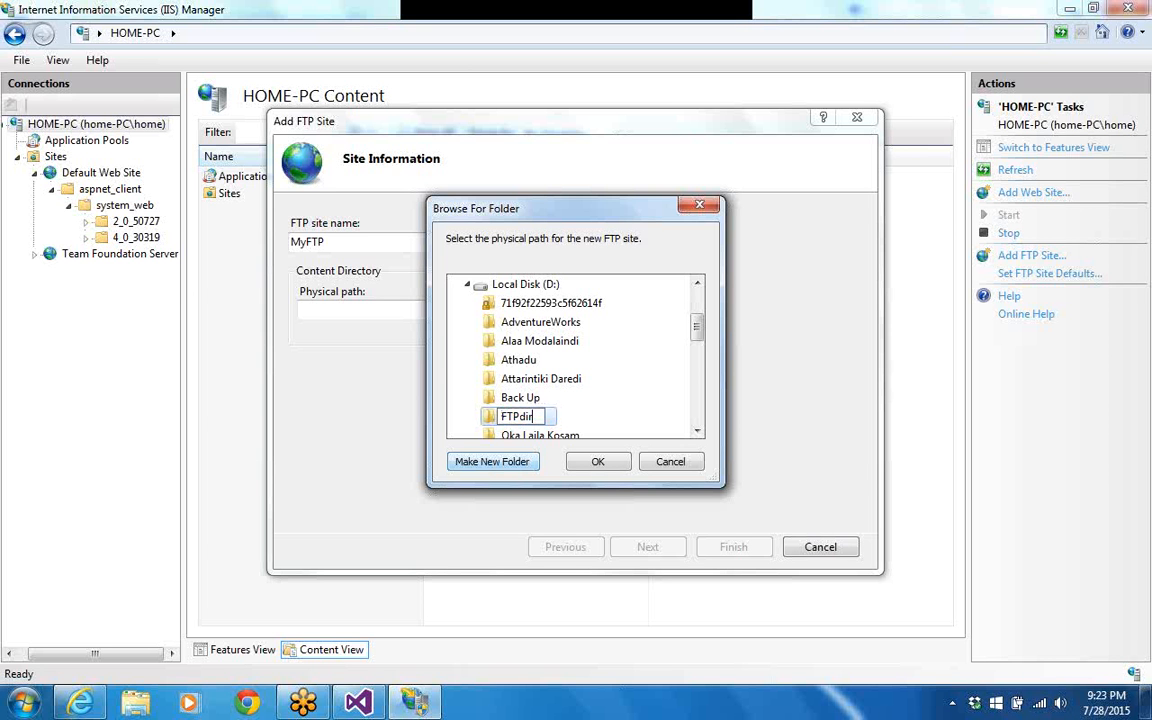
click(600, 462)
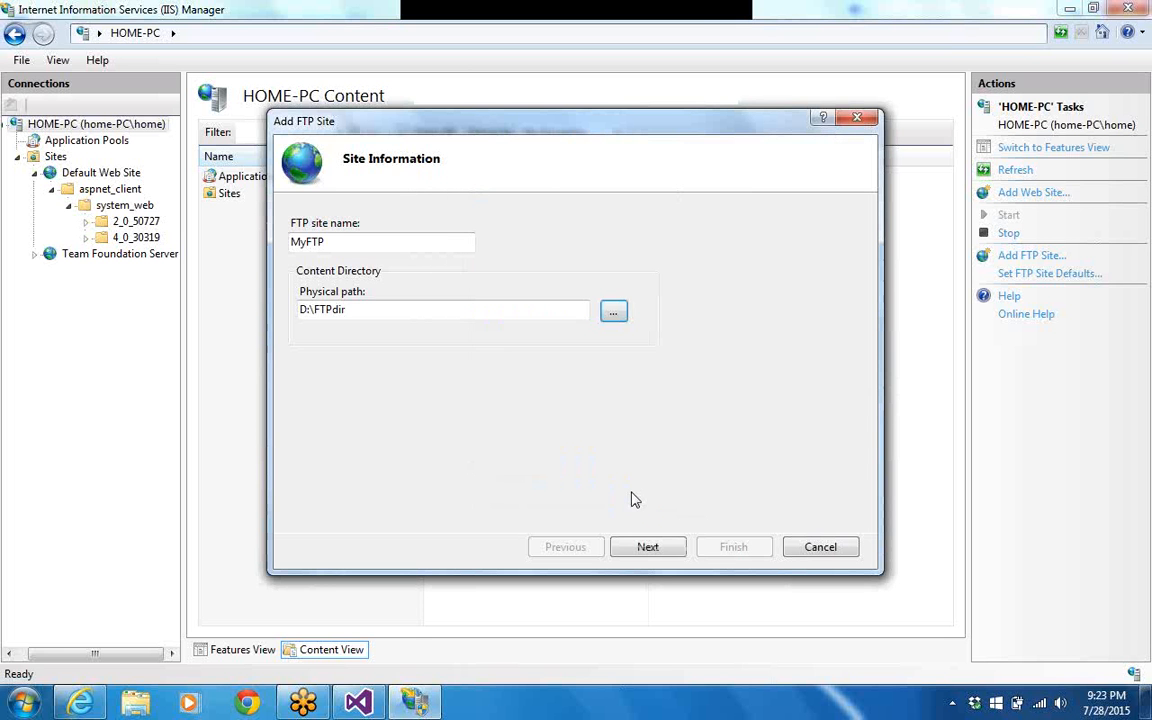
Set the MyFTP site's binding to All Unassigned IP addresses and choose No SSL
click(648, 547)
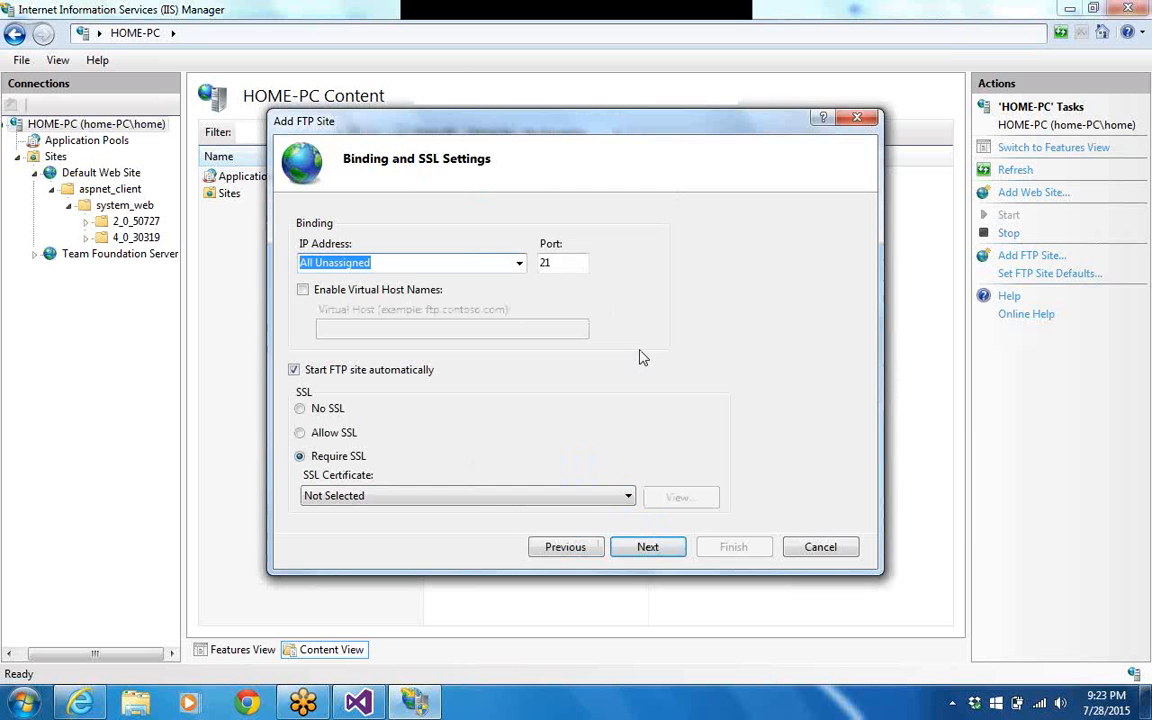
click(300, 408)
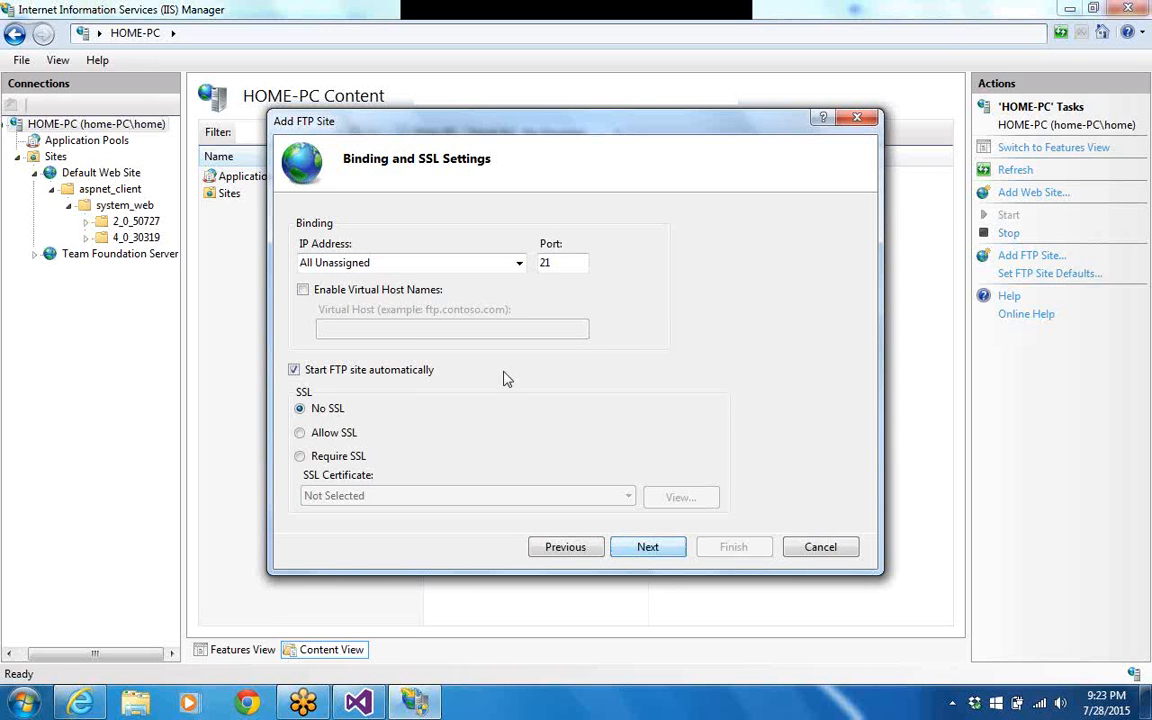
click(518, 263)
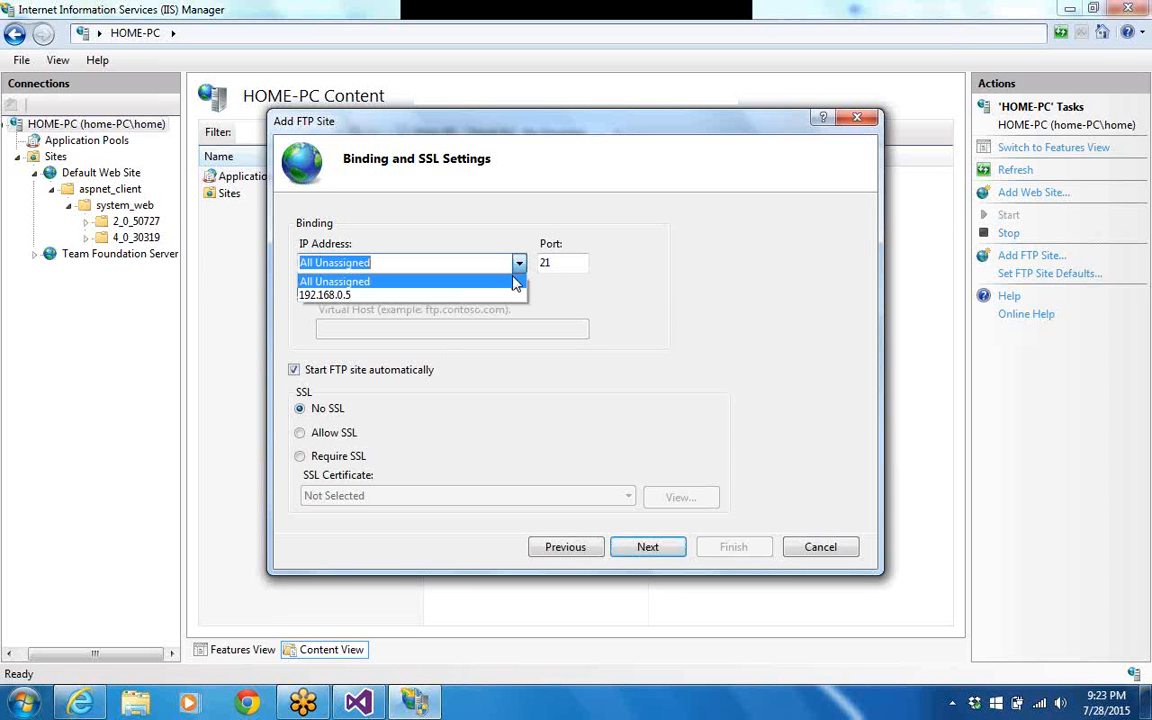
click(515, 280)
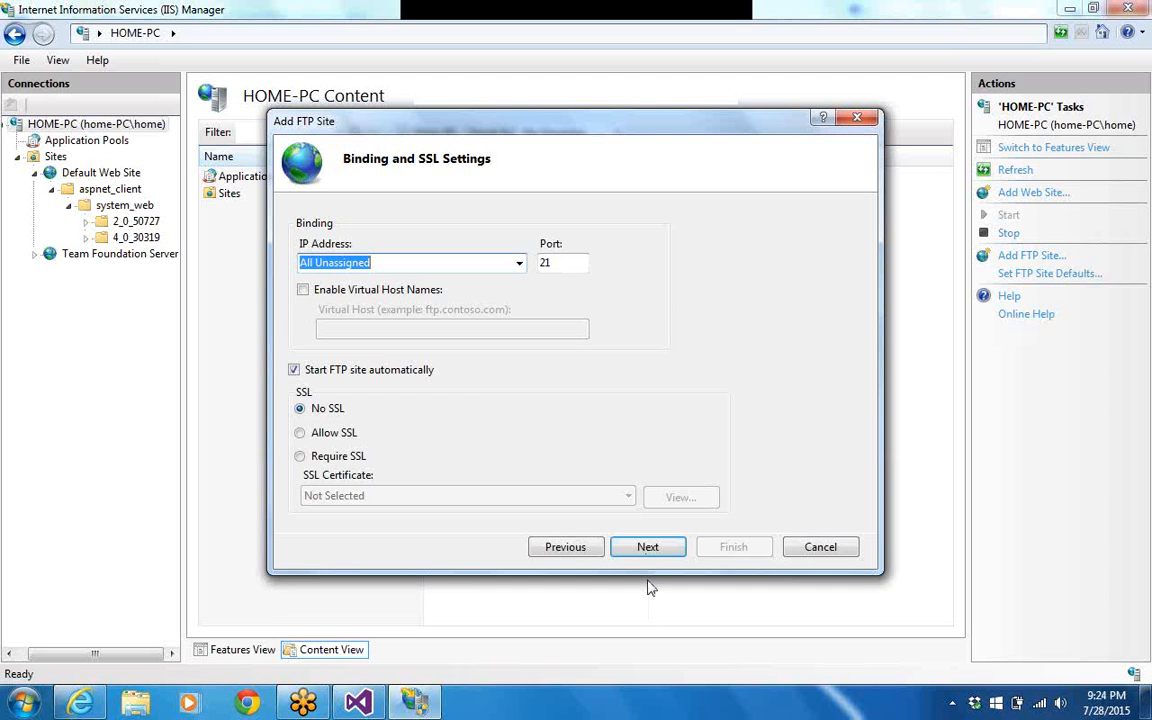
click(648, 550)
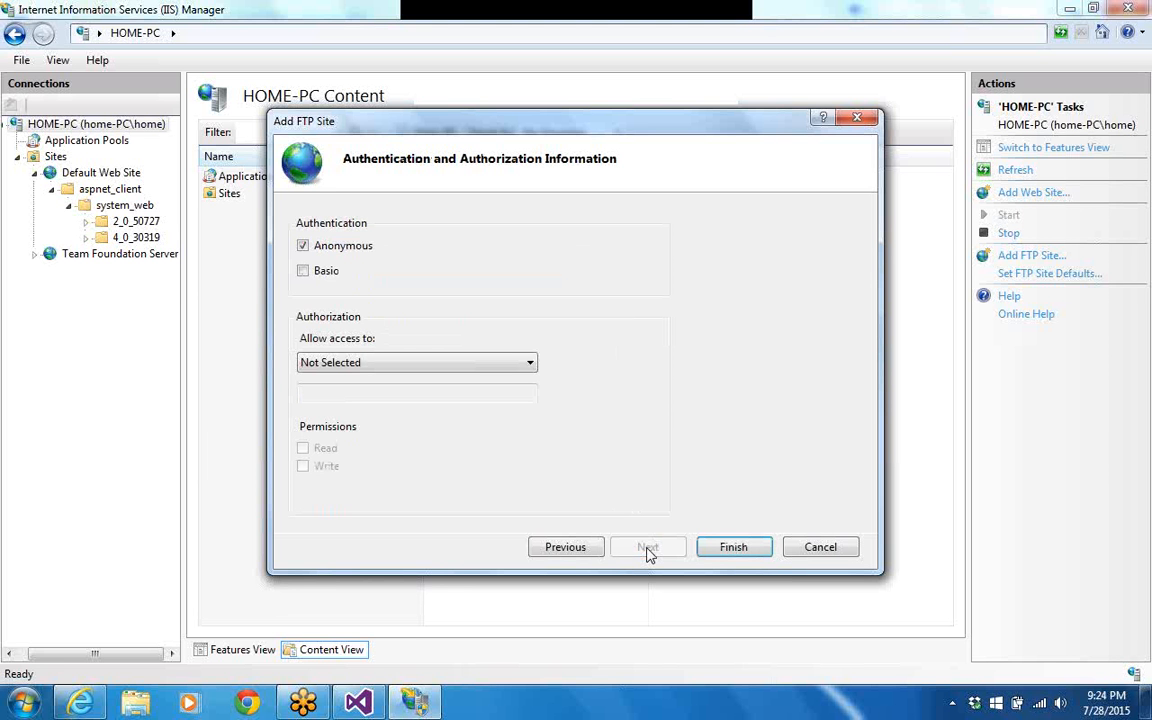
Allow access to Anonymous users with Read and Write permissions, finish creating the FTP site, and expand MyFTP in the connections tree
click(531, 366)
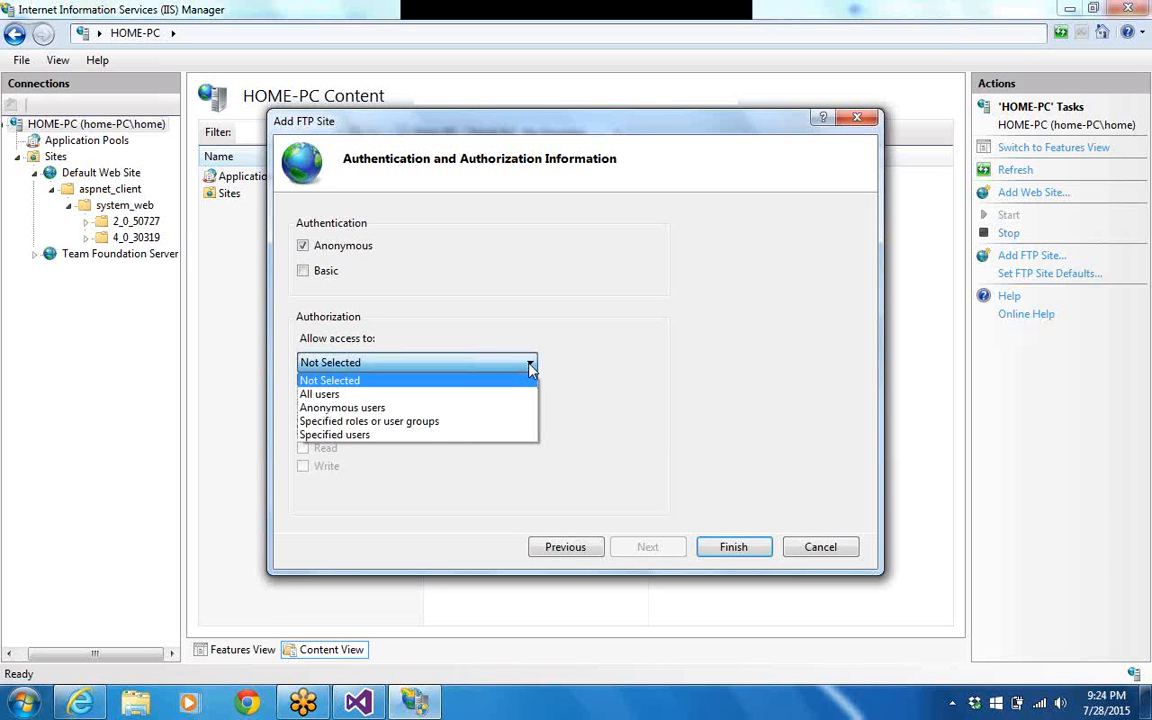
click(505, 394)
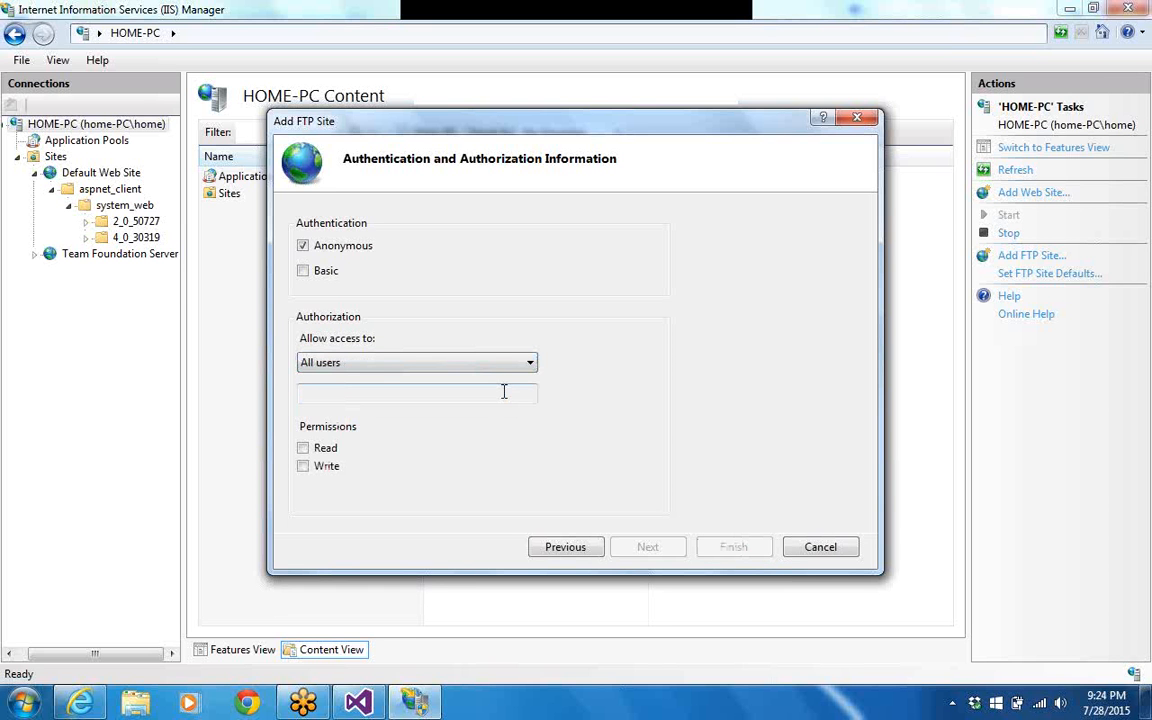
click(528, 364)
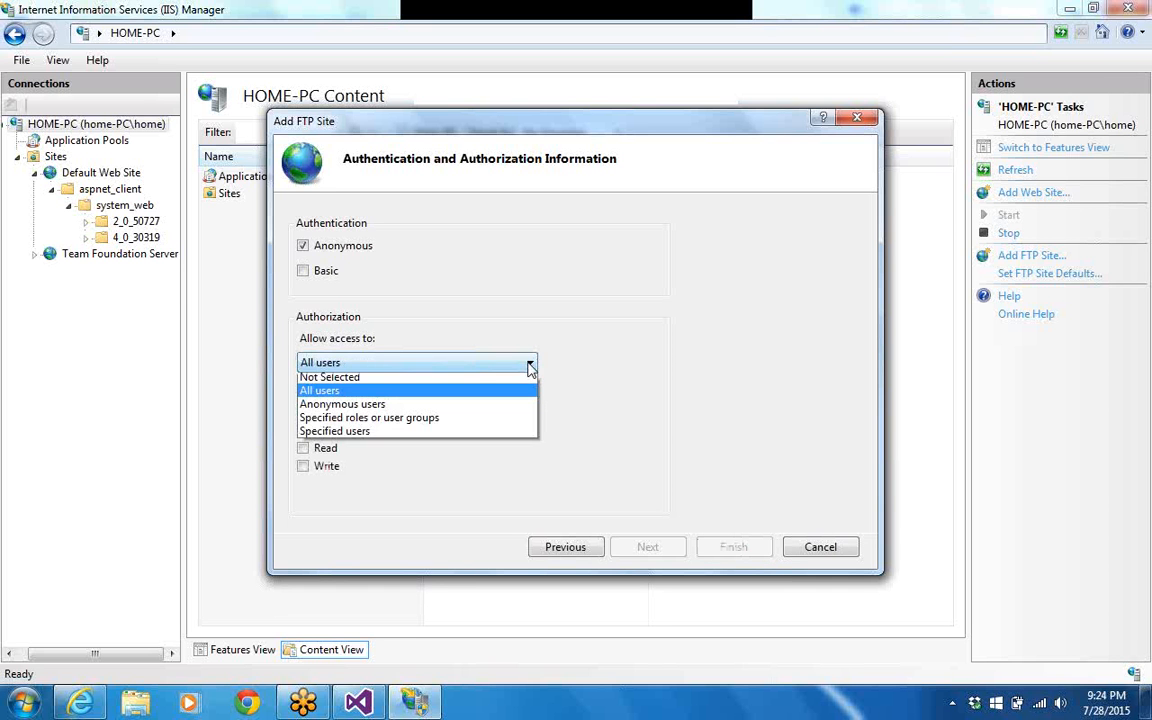
click(503, 408)
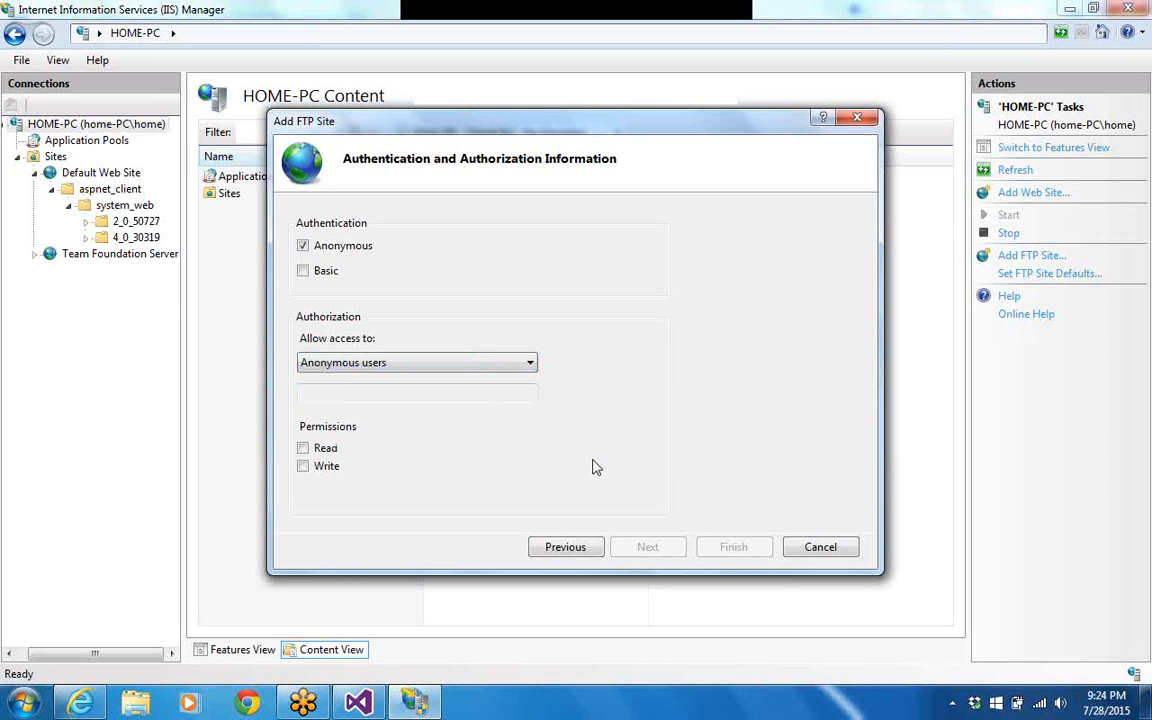
click(303, 448)
click(305, 467)
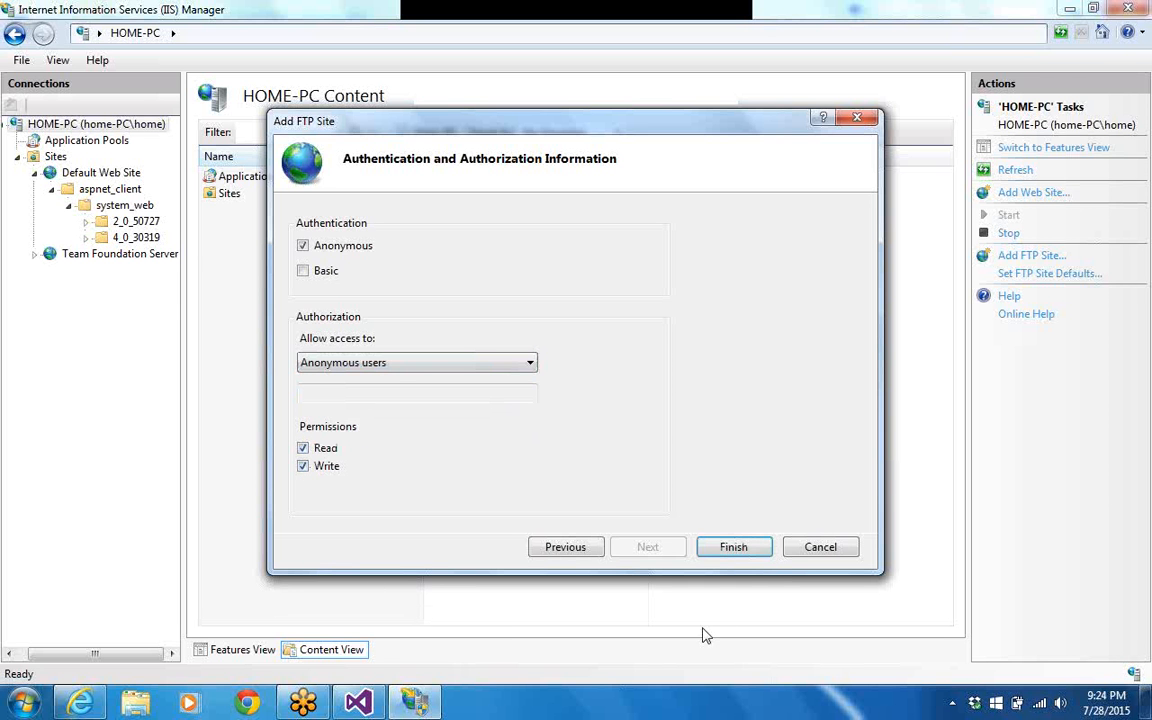
click(736, 551)
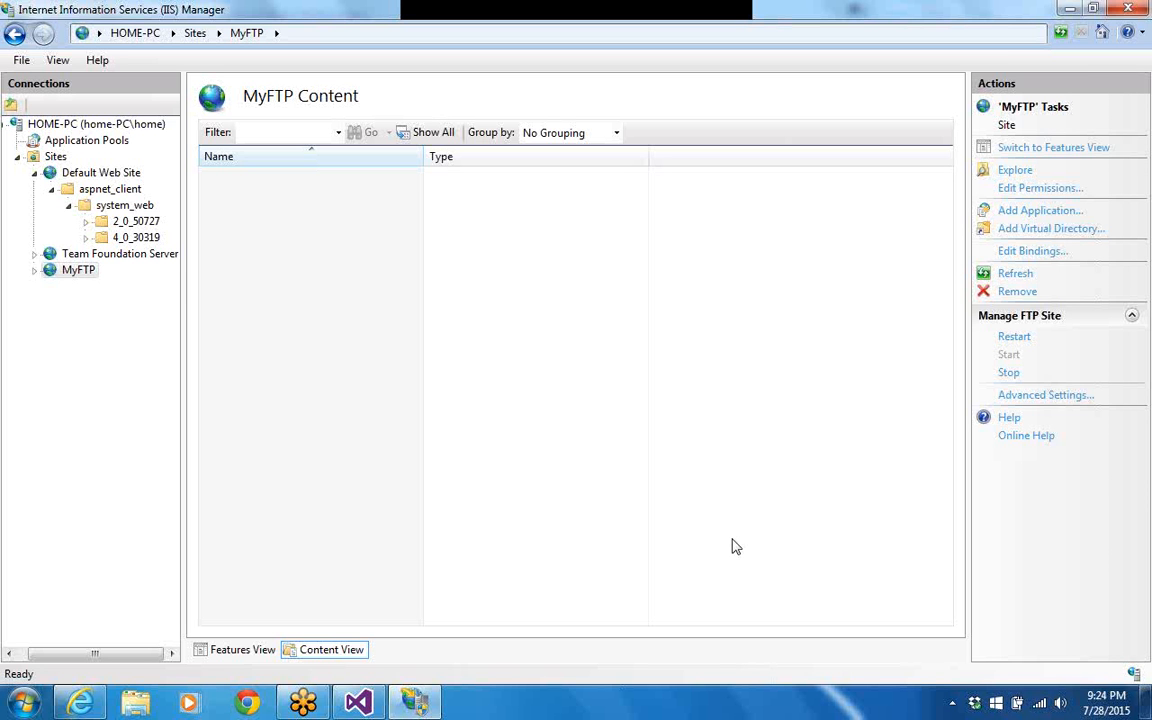
click(36, 272)
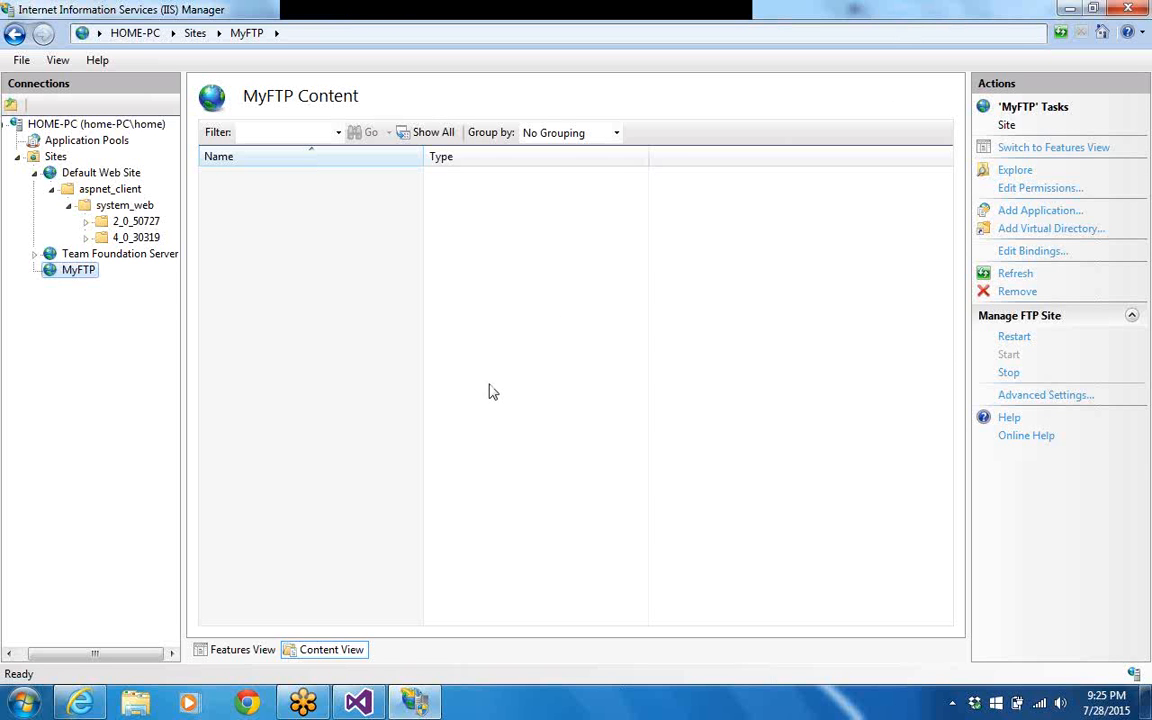
Switch to Internet Explorer and try to open the FTP site at ftp://myftp
click(83, 705)
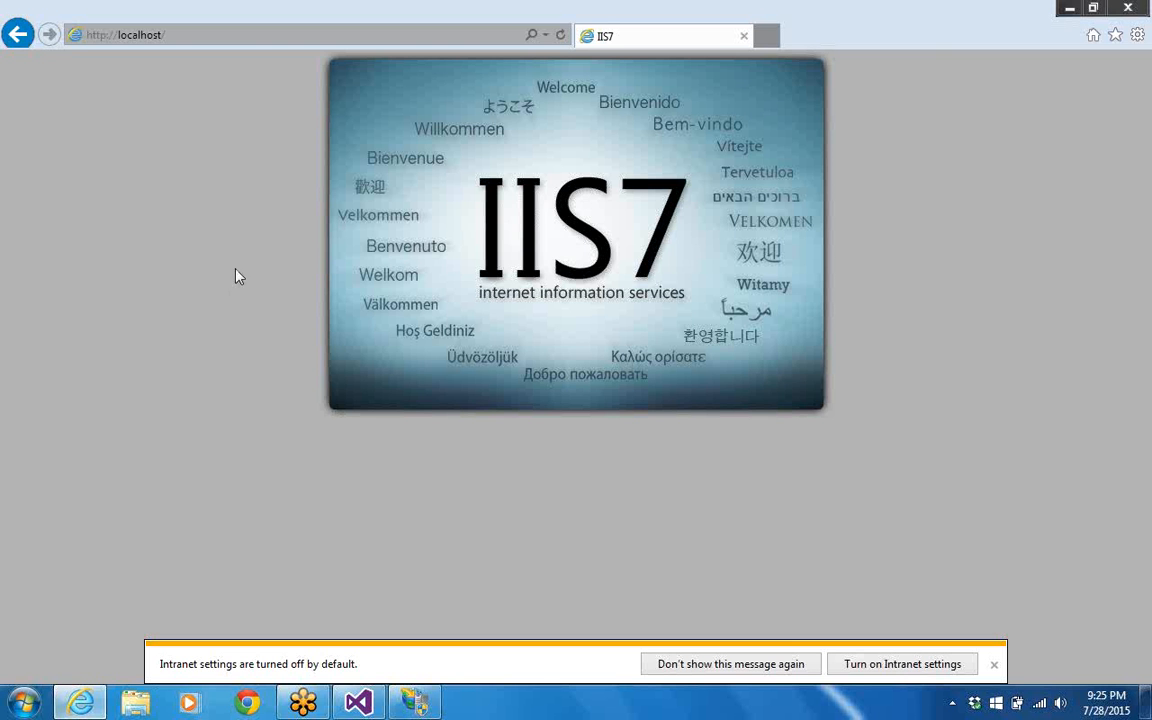
click(265, 34)
click(267, 33)
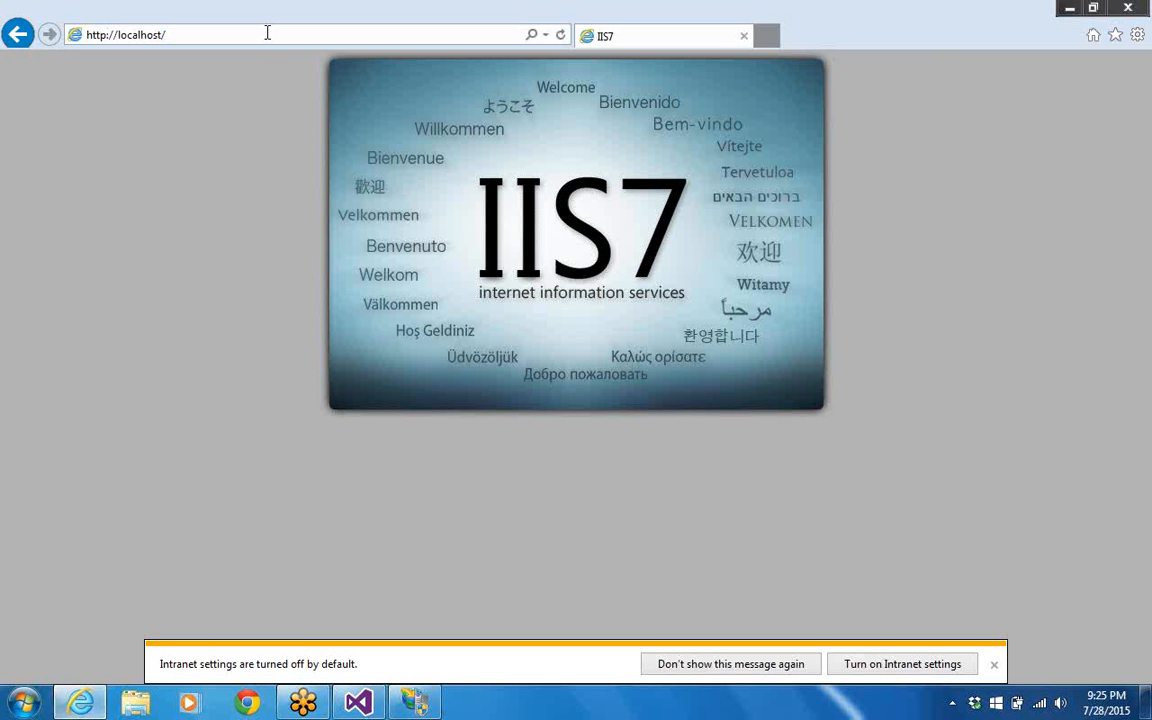
key(BackSpace)
key(BackSpace)
key(BackSpace)
key(BackSpace)
key(BackSpace)
key(BackSpace)
key(BackSpace)
key(BackSpace)
key(BackSpace)
key(BackSpace)
key(BackSpace)
key(BackSpace)
key(BackSpace)
key(BackSpace)
key(BackSpace)
key(BackSpace)
key(BackSpace)
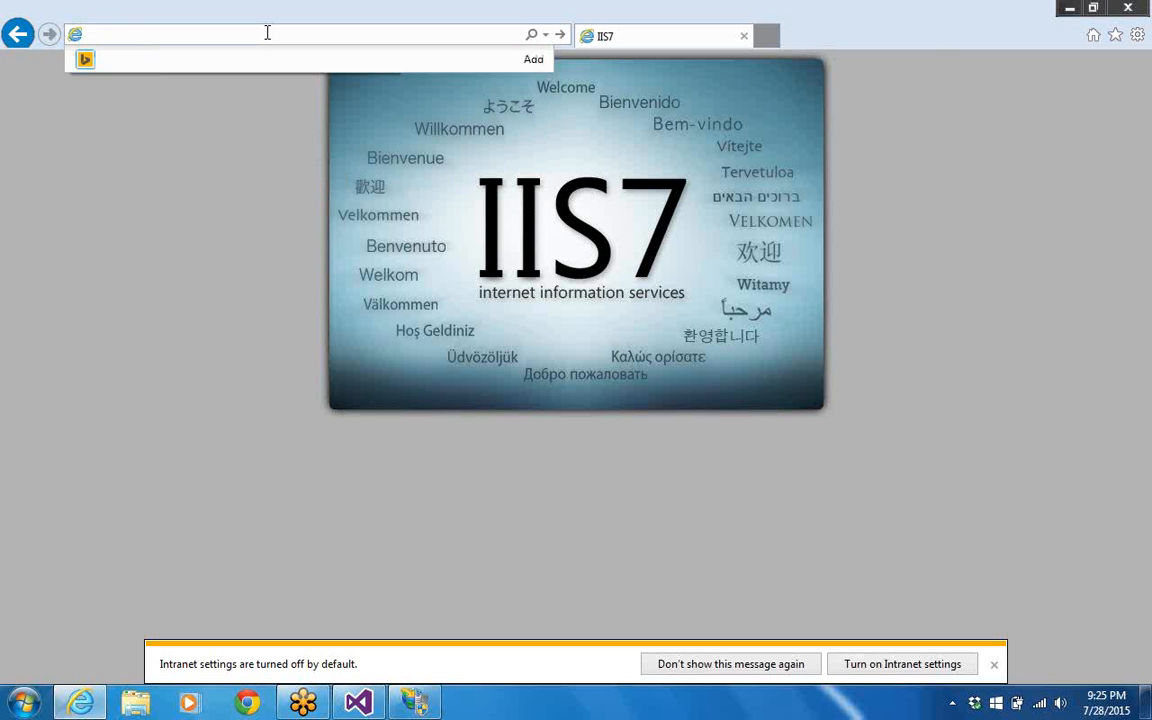
text(ftp)
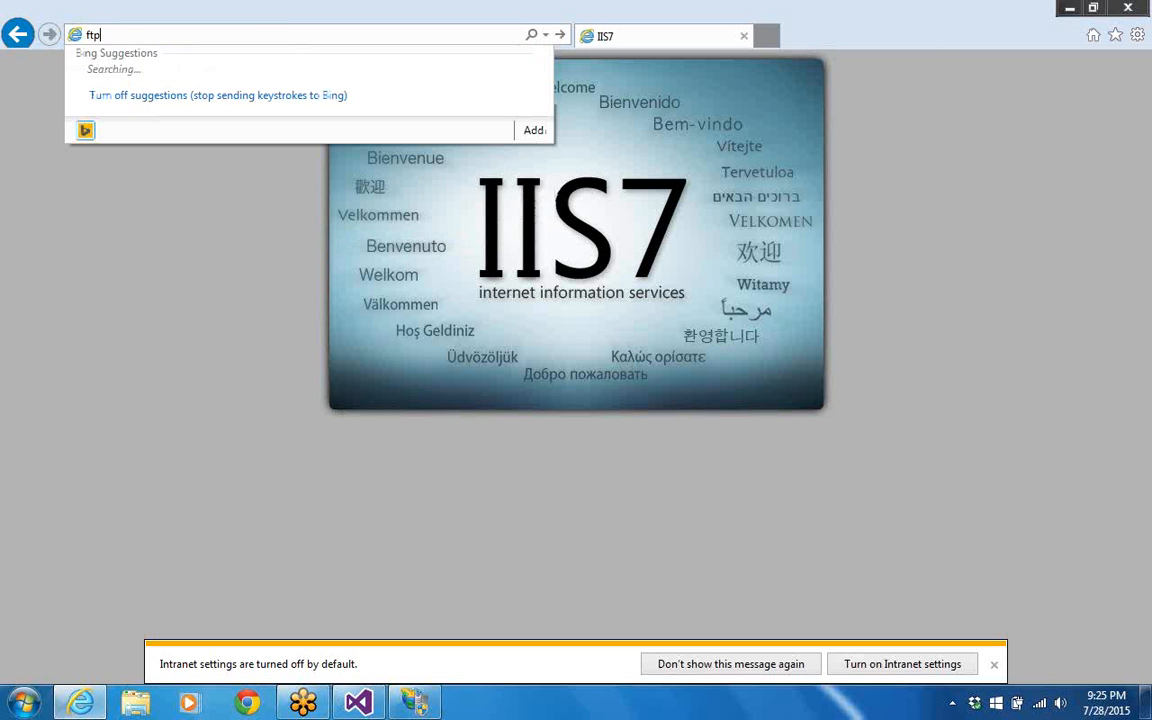
text(:)
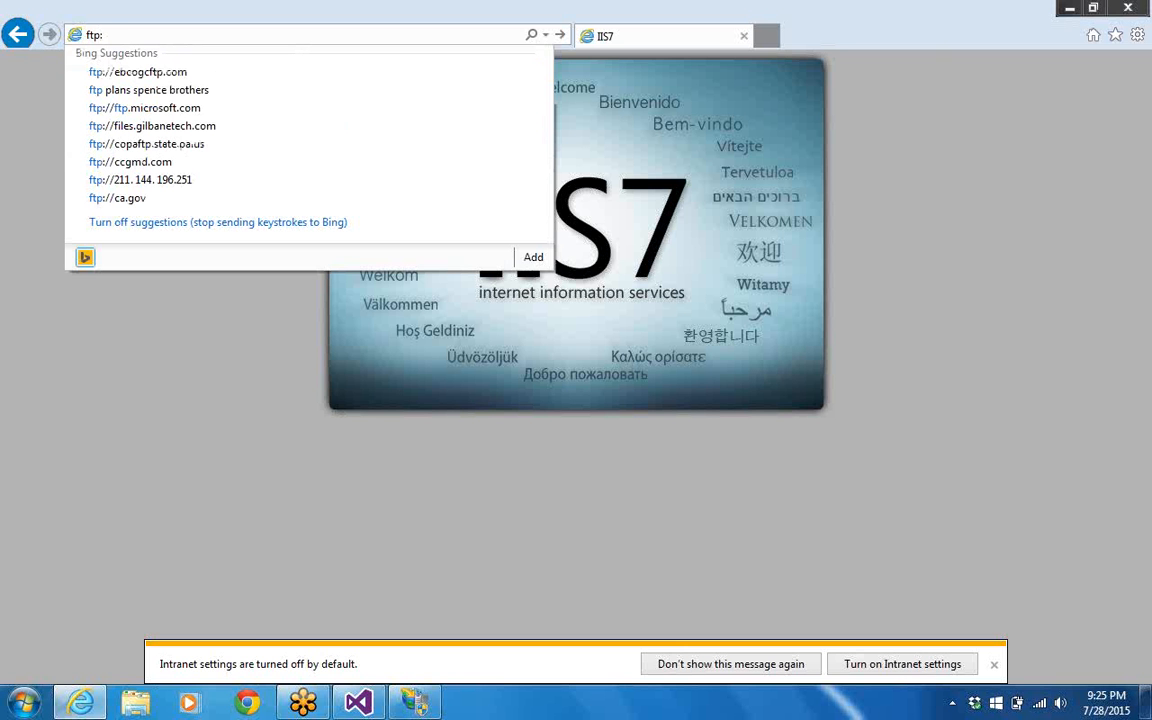
text(//)
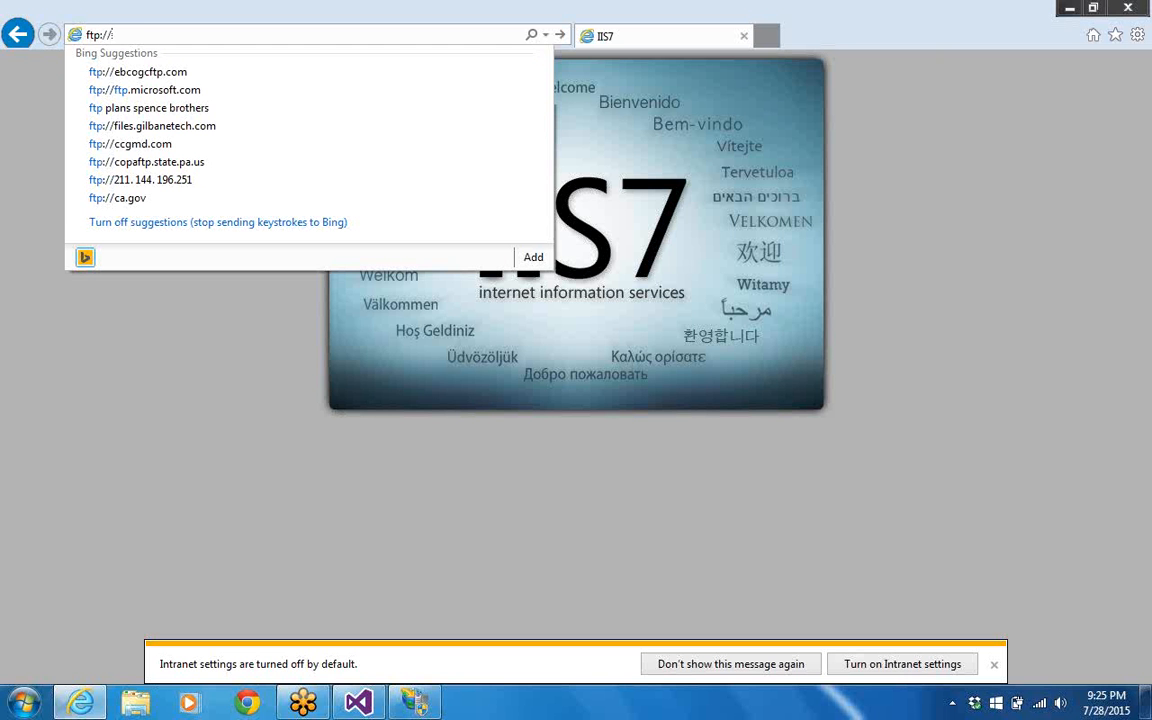
text(myftp)
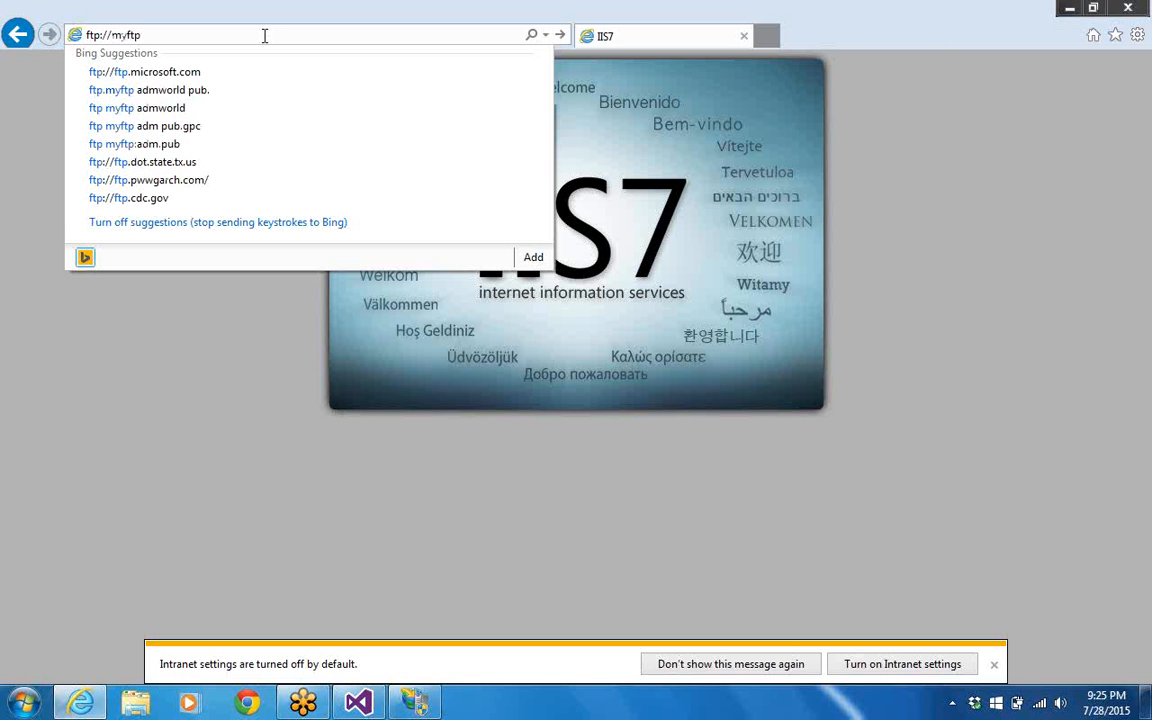
key(Return)
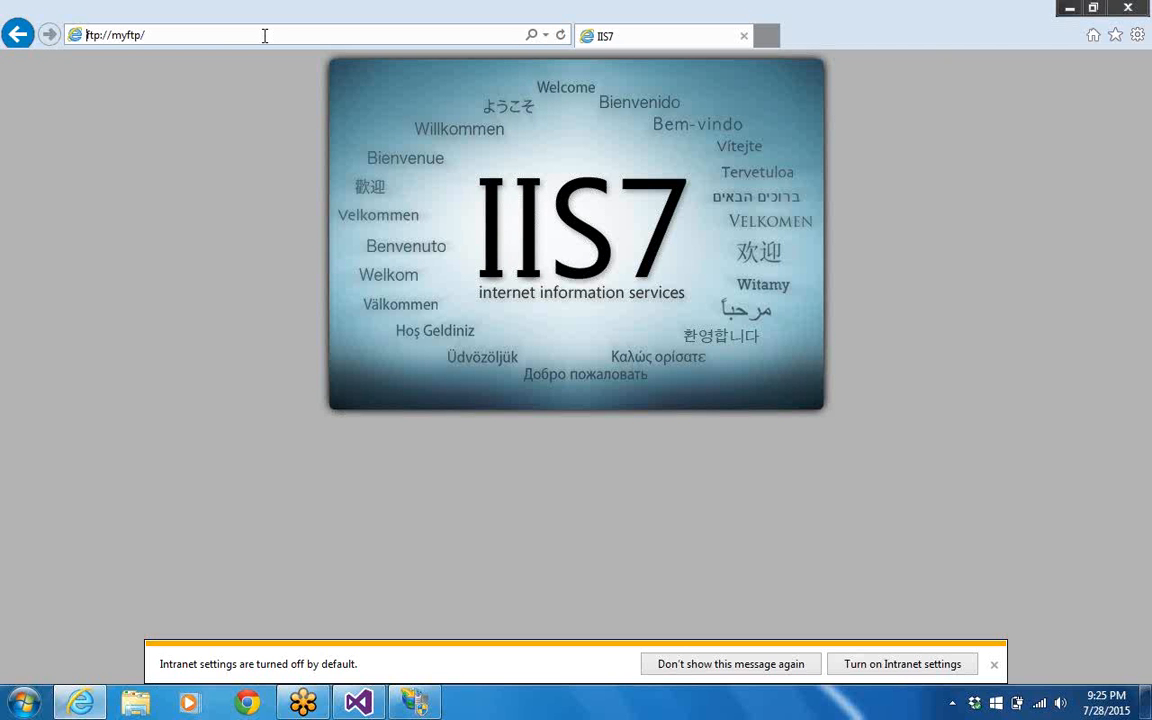
key(Return)
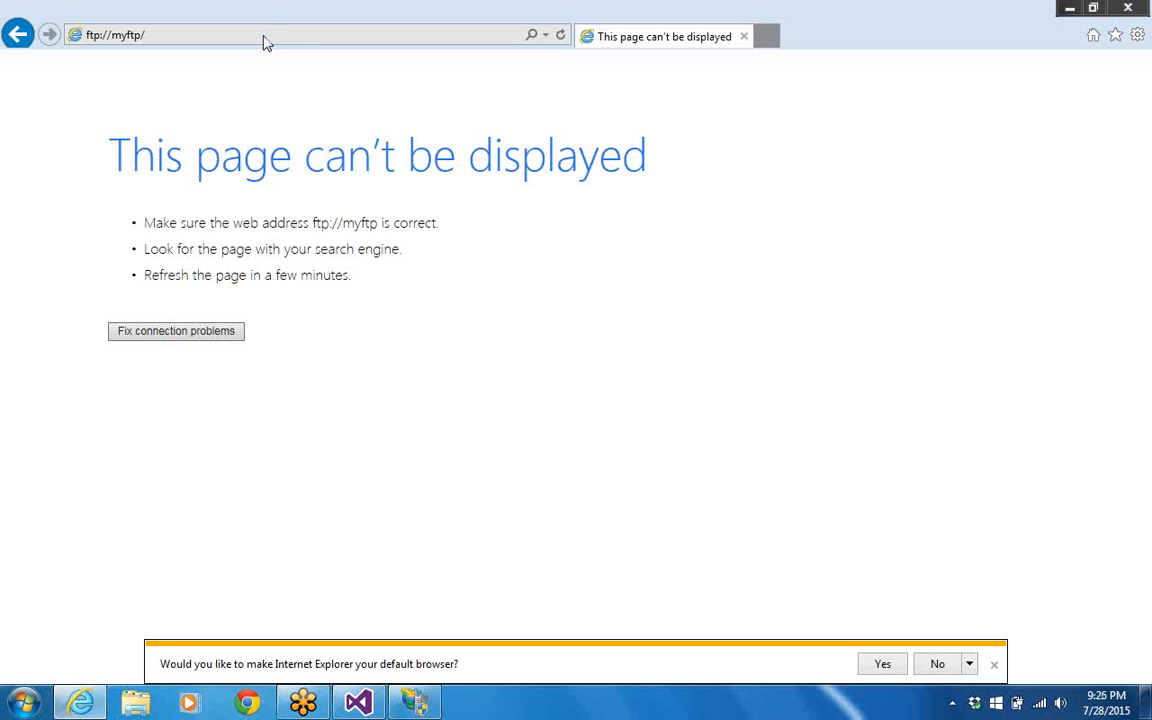
Add a third slash to the address and try to open ftp:///myftp/
click(168, 35)
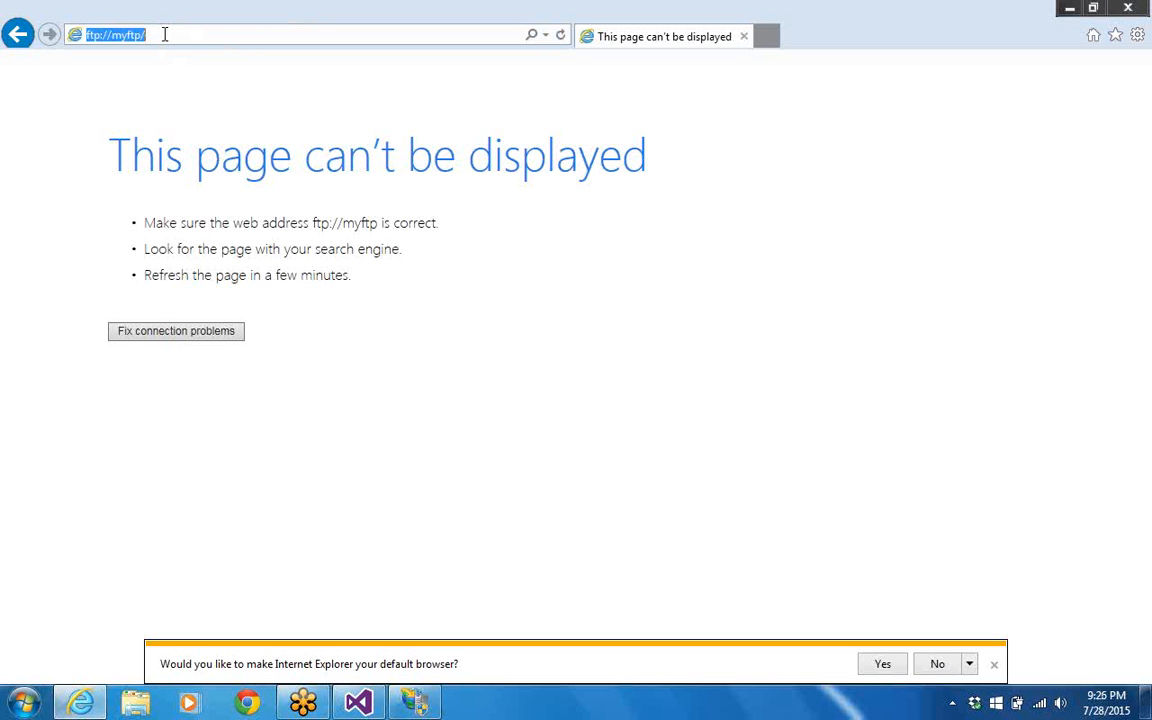
click(165, 35)
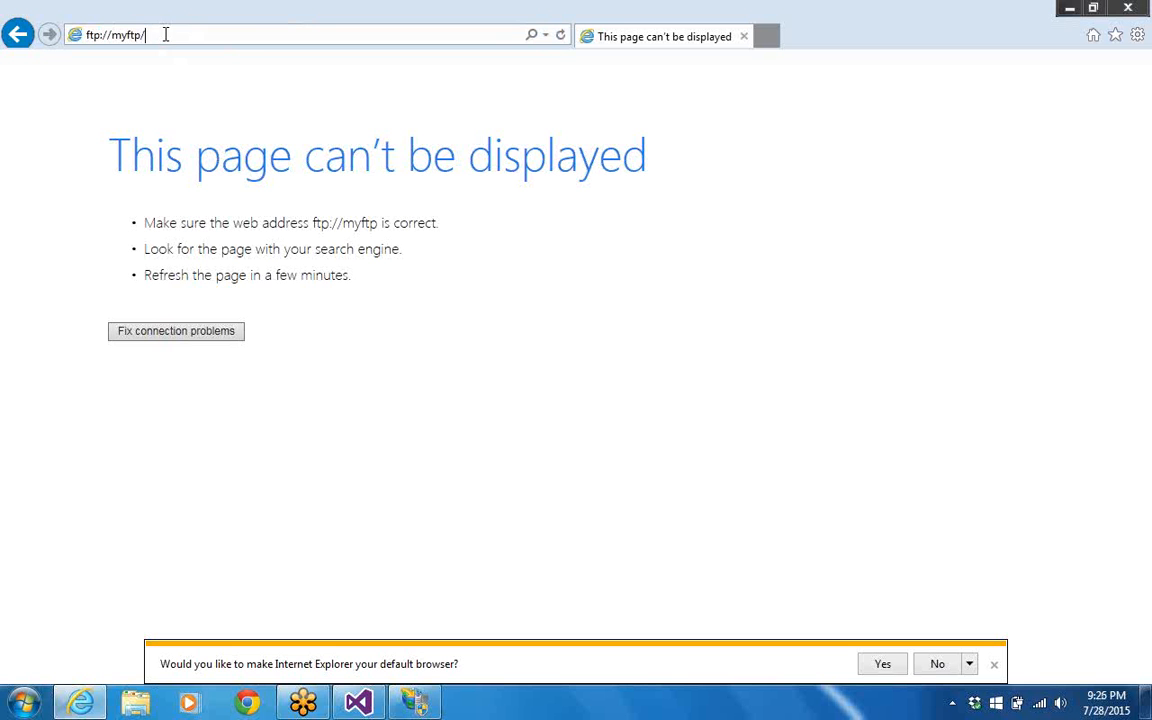
click(116, 40)
text(/)
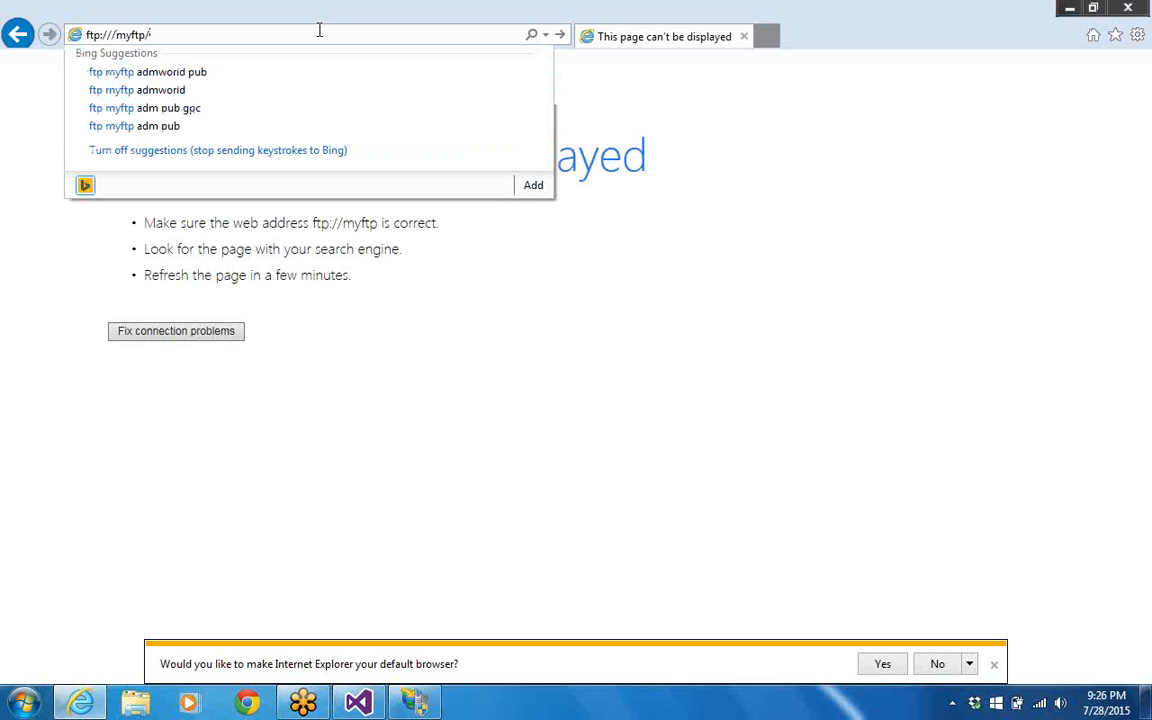
key(ctrl+a)
click(319, 30)
key(Return)
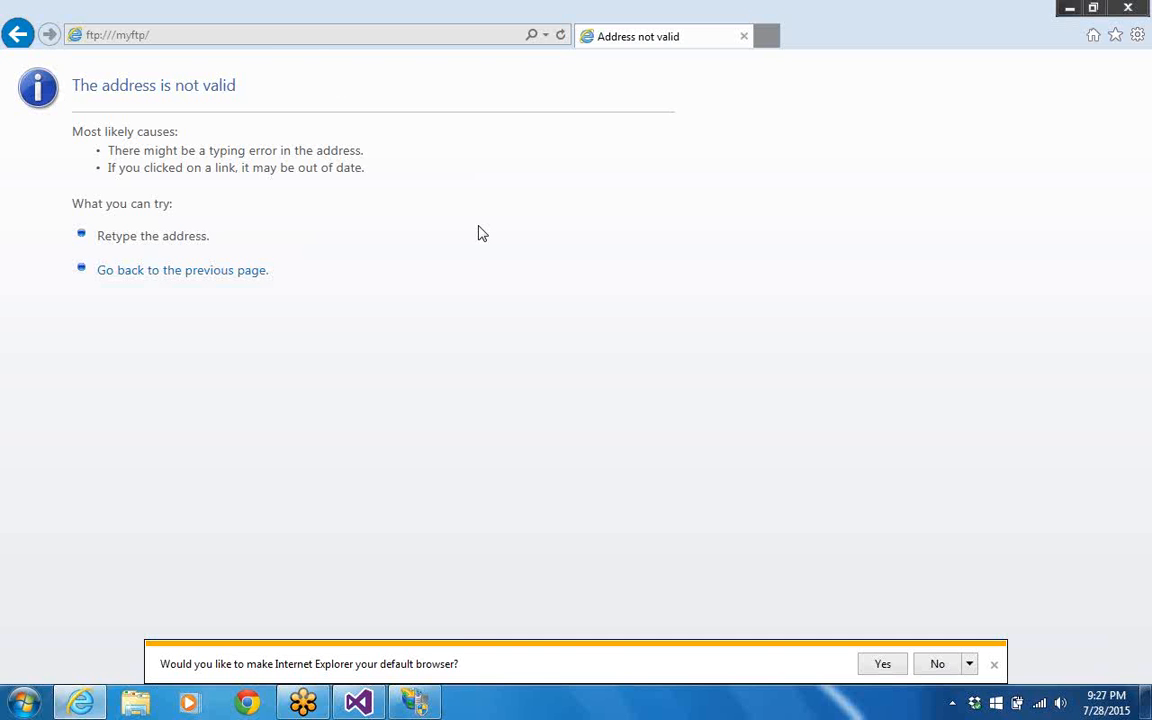
Replace the address with ftp://localhost/myftp and try to open the FTP site there
click(318, 38)
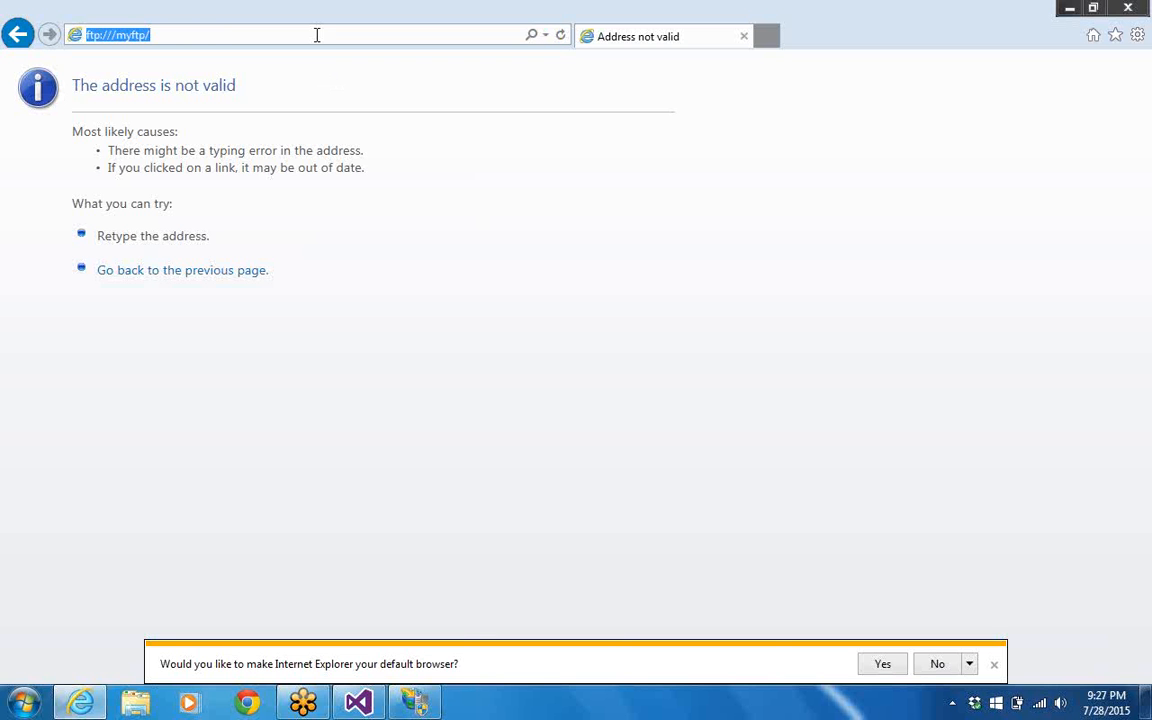
text(f)
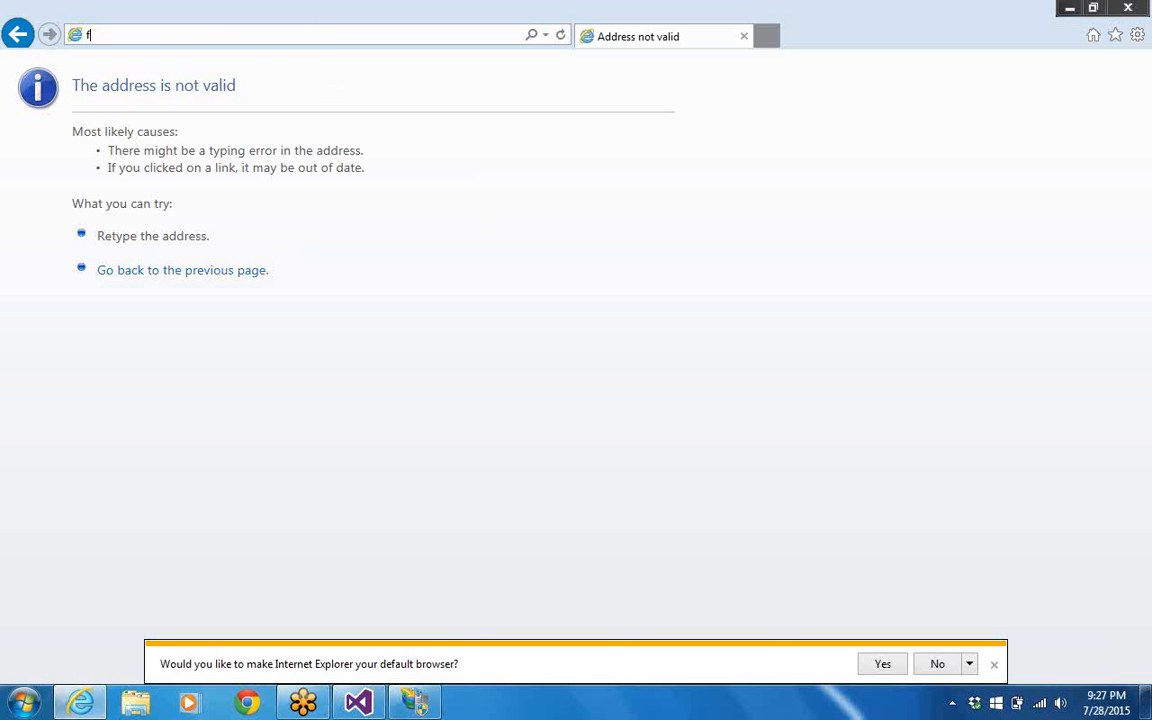
text(tp://)
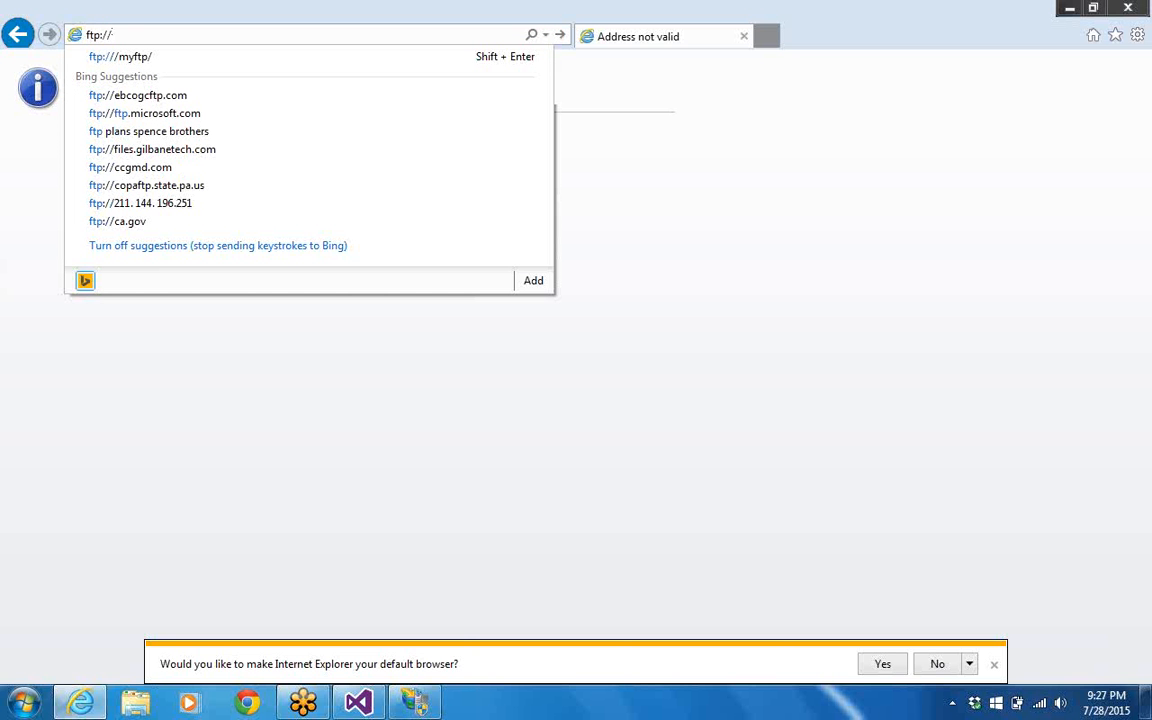
text(lo)
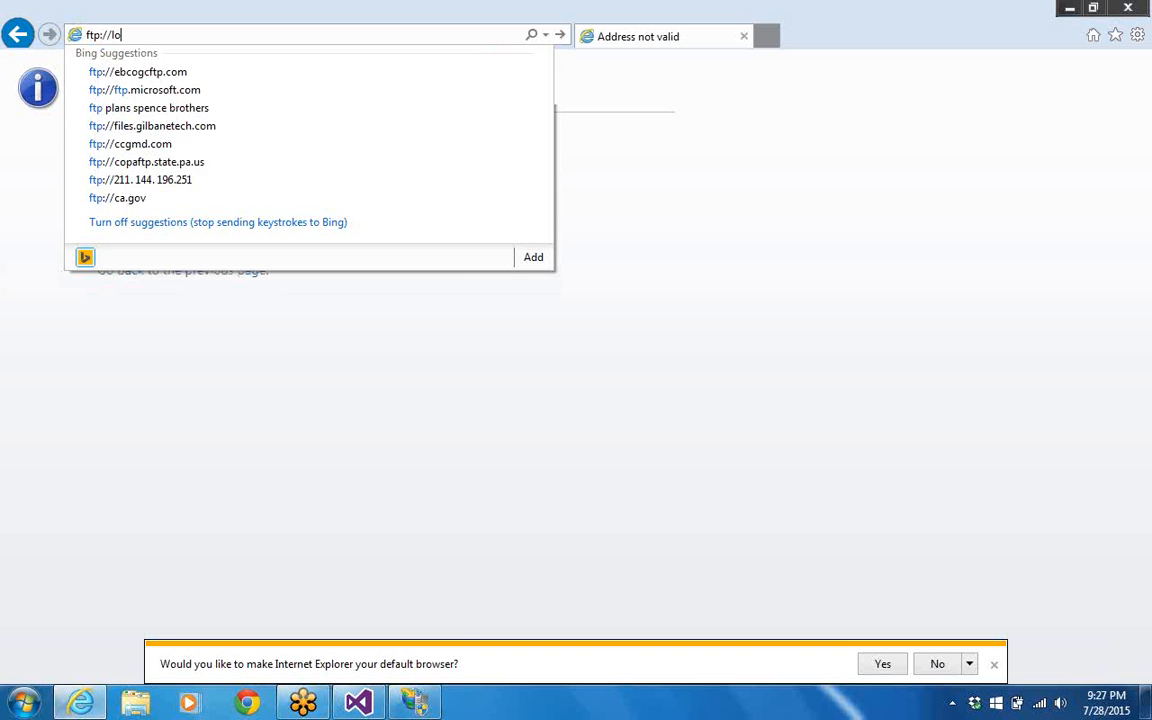
text(calh)
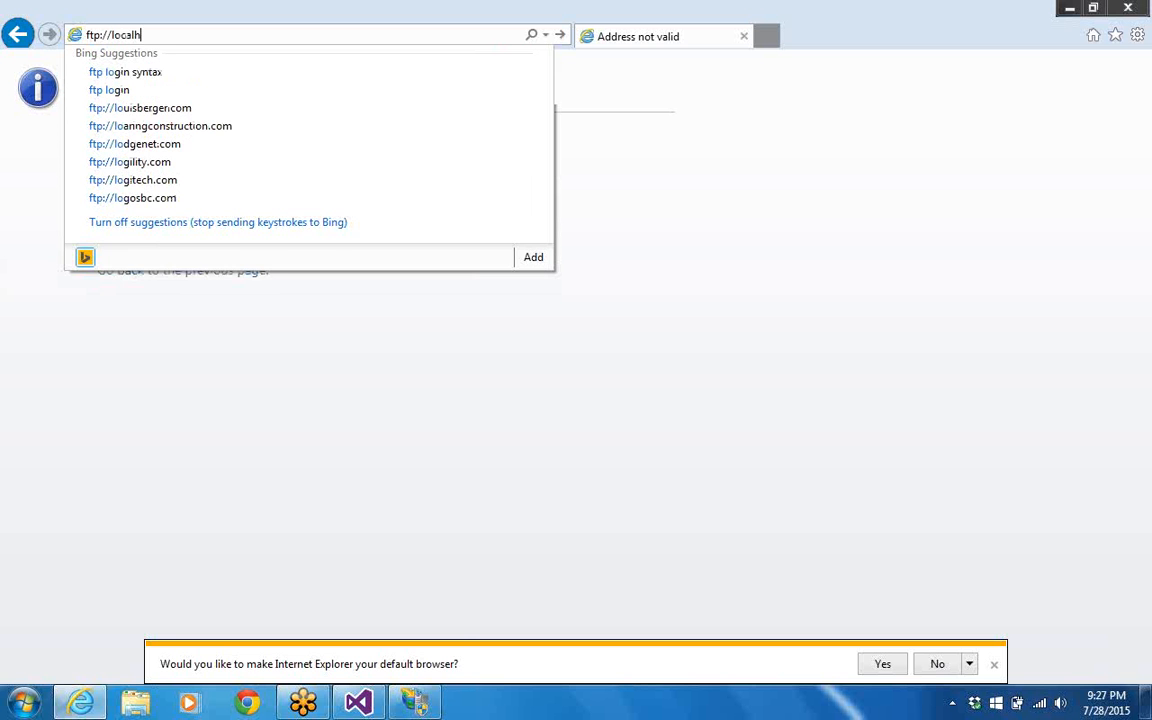
text(ost)
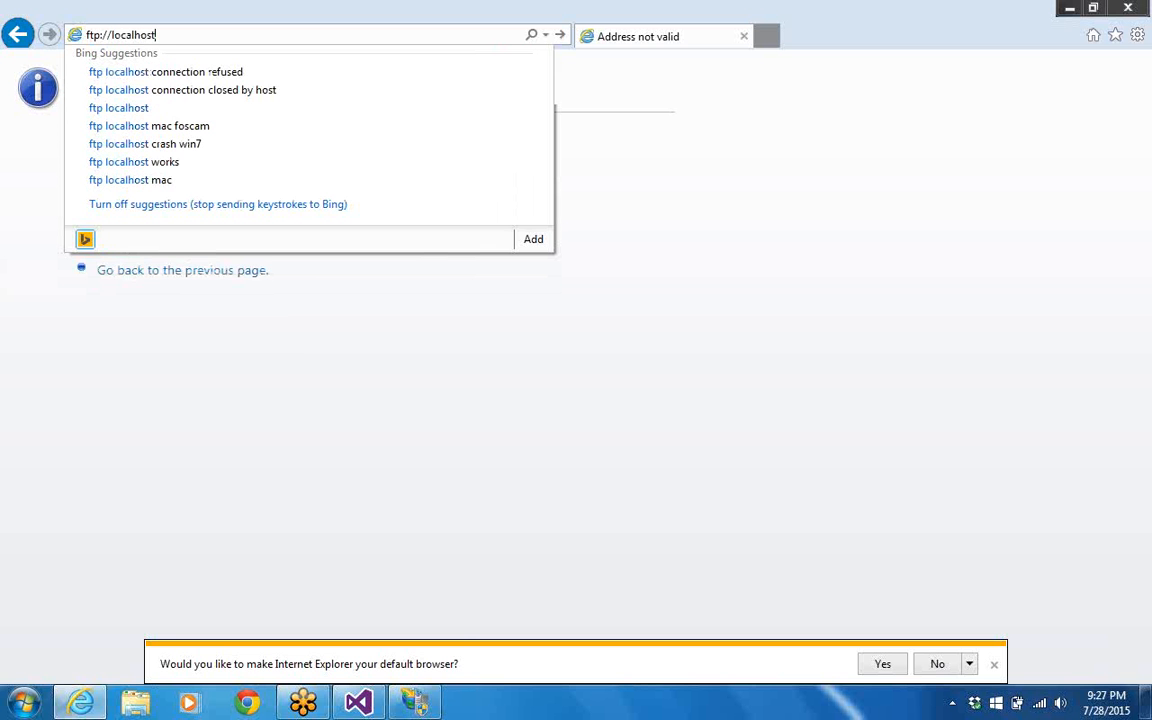
text(/)
text(myftp)
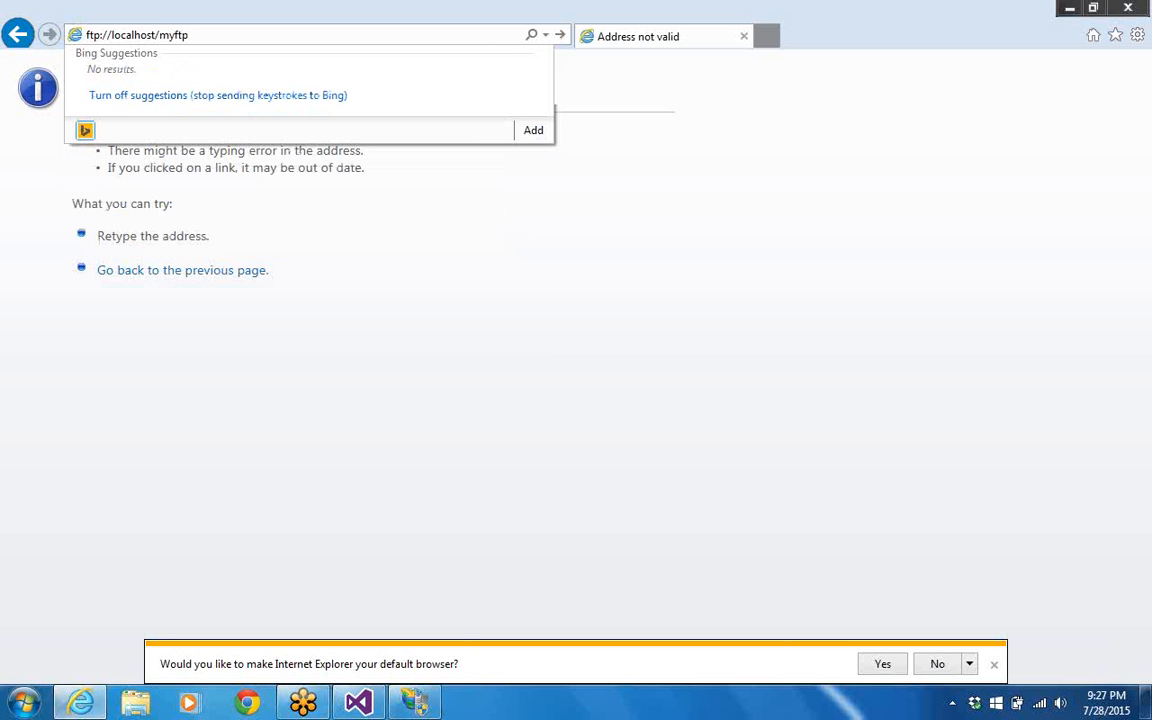
key(Return)
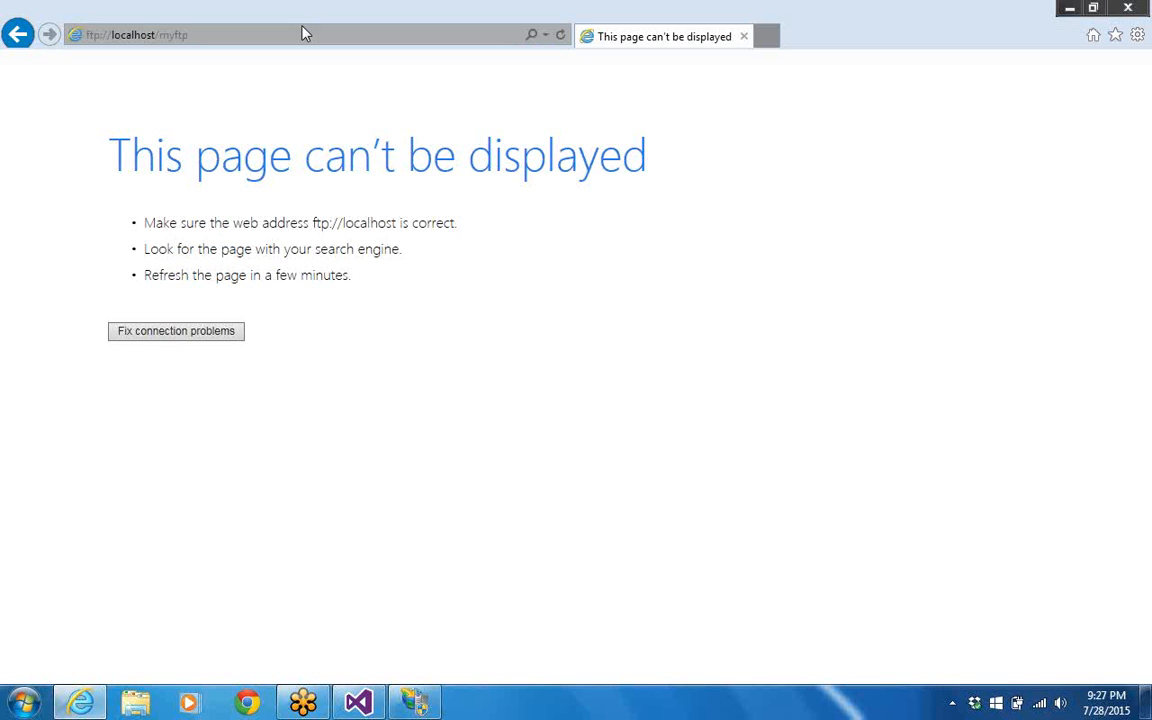
Replace the address with ftp://127.0.0.1:21 and open the FTP site there
click(303, 30)
text(ftp:)
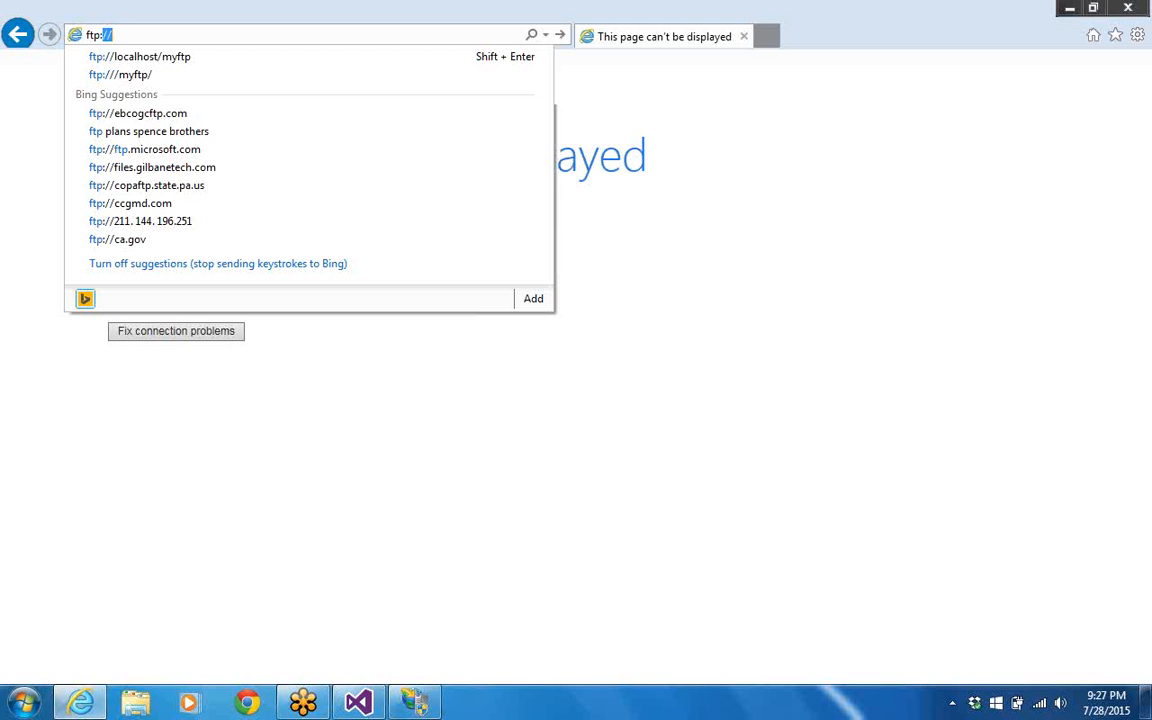
text(12)
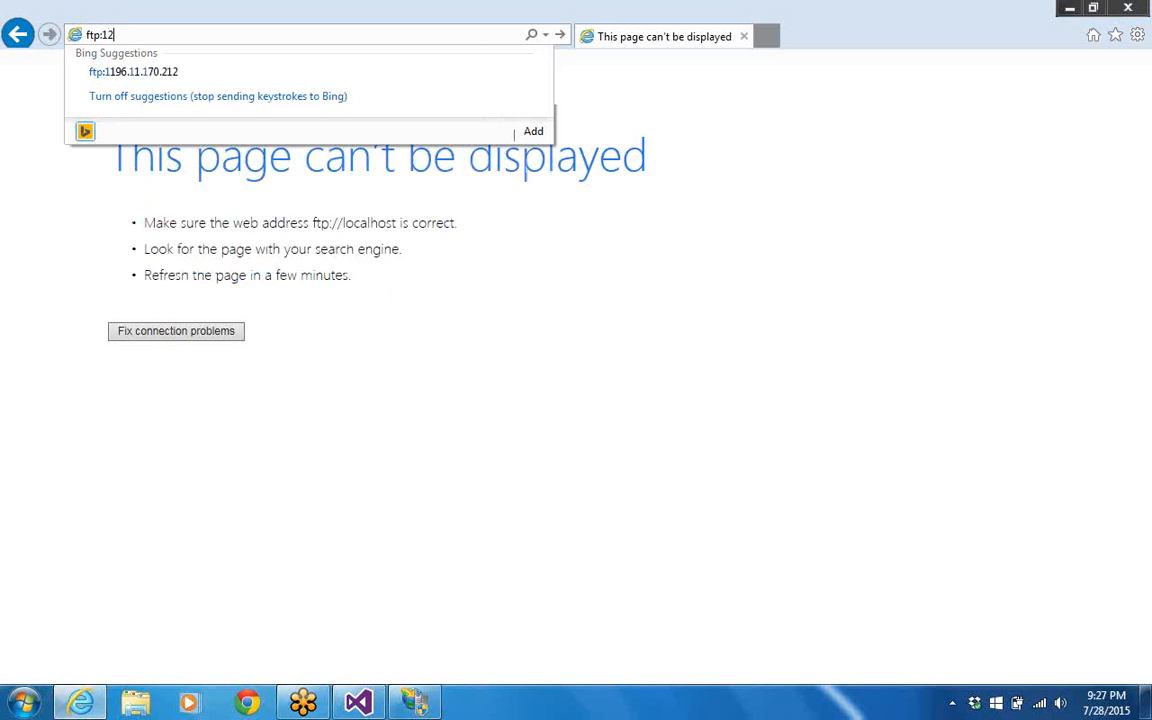
text(7.0.0.1)
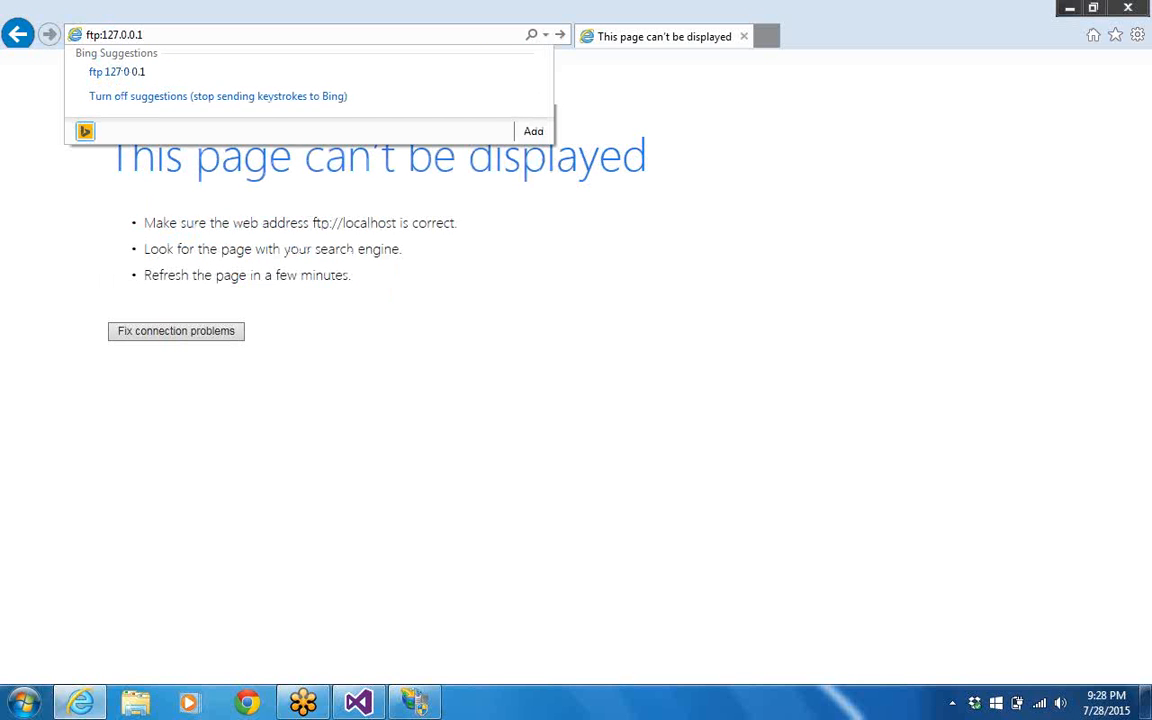
click(101, 35)
text(//)
text(:21)
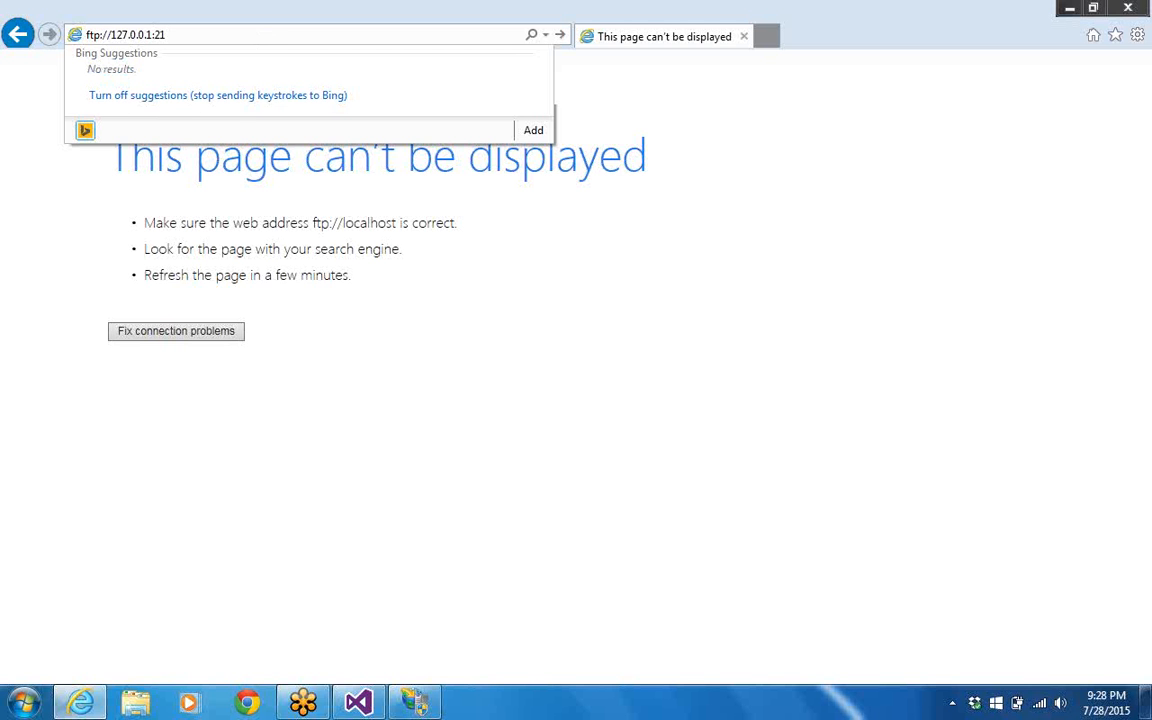
key(Return)
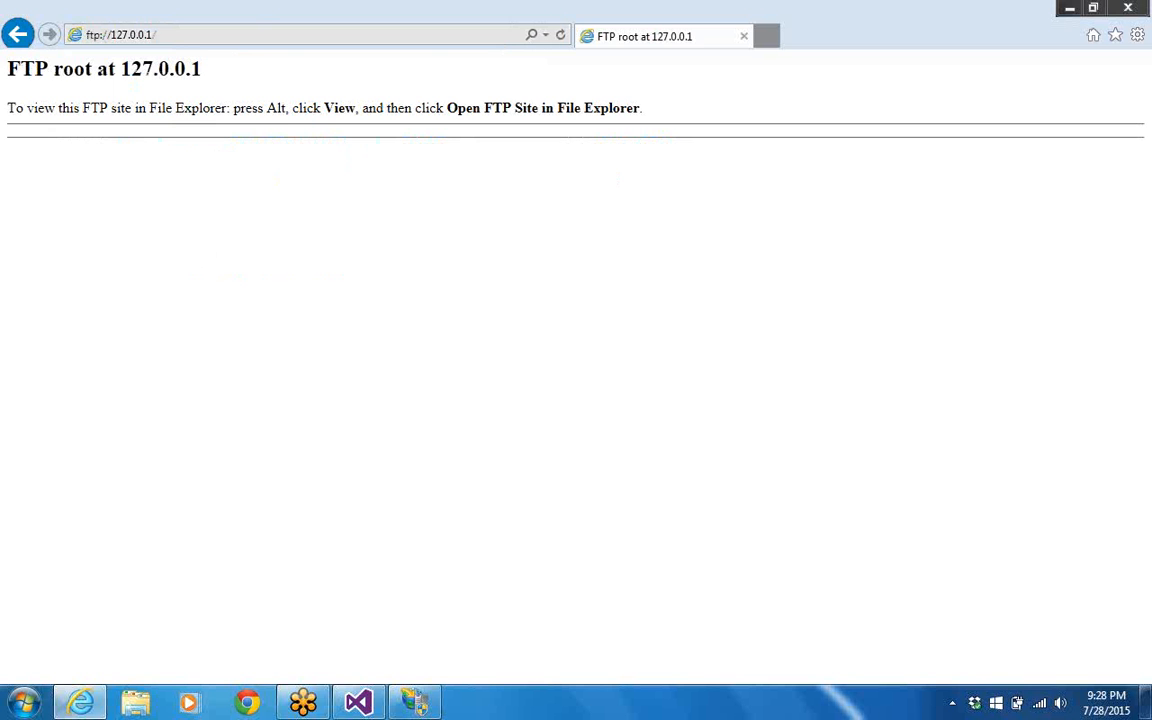
Add 21 to the end of the address and try to open ftp://127.0.0.1/21
click(256, 34)
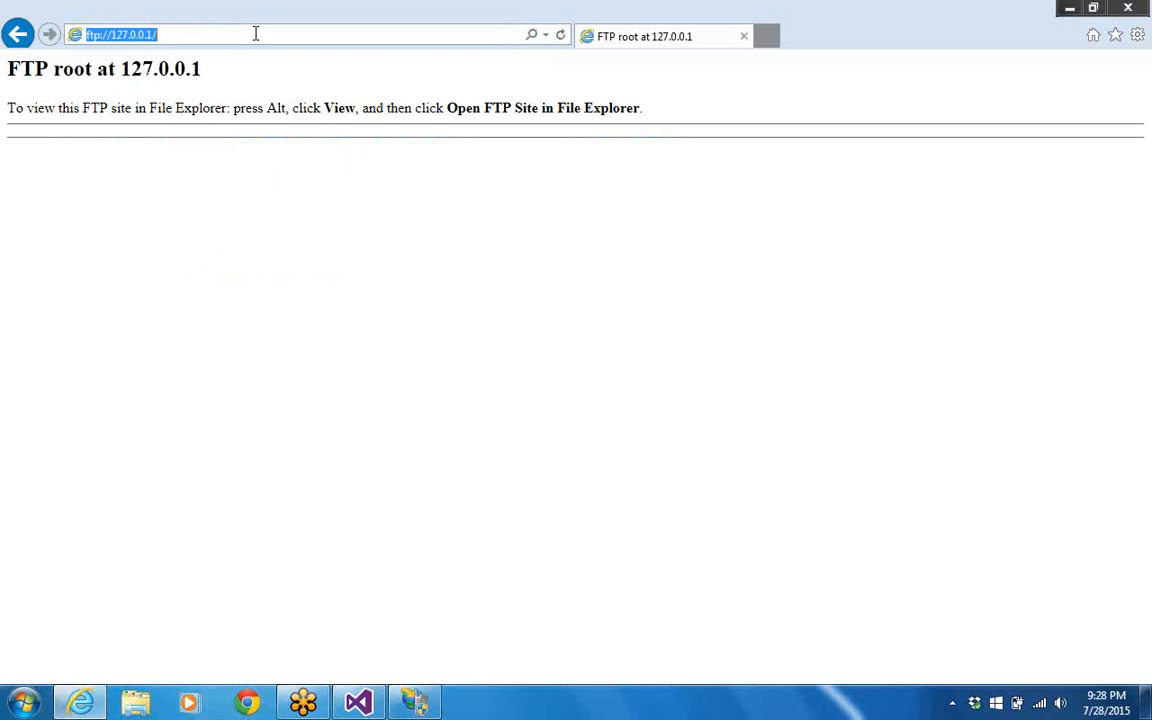
click(256, 34)
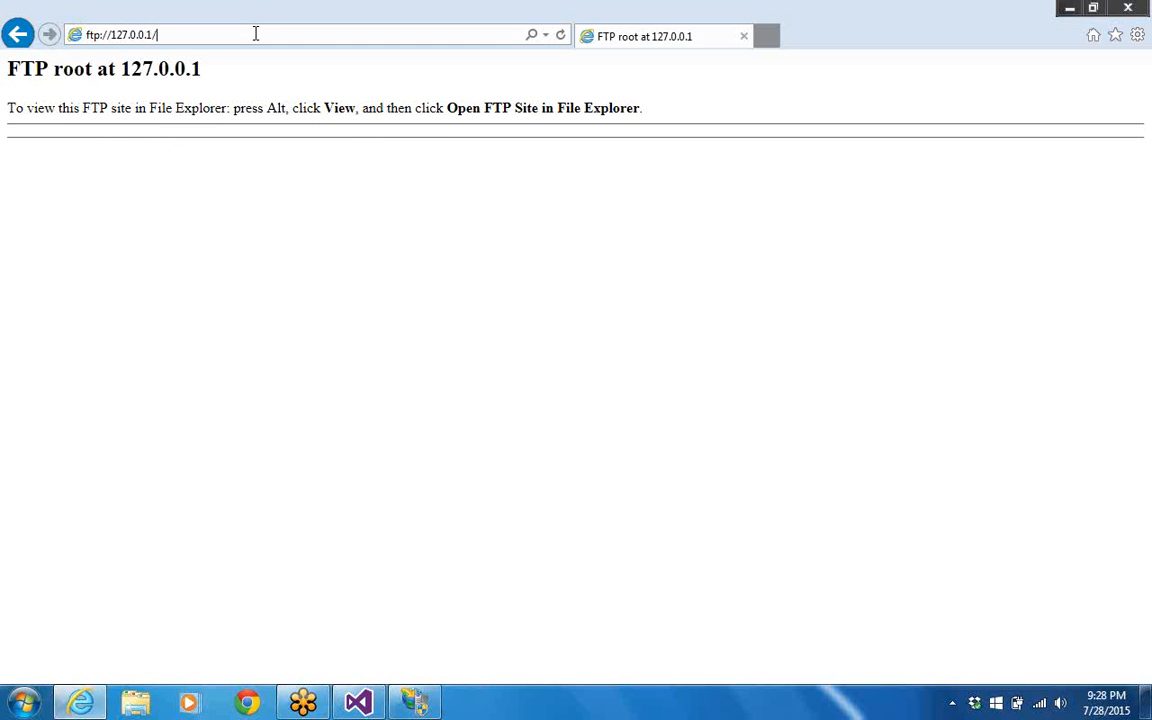
text(21)
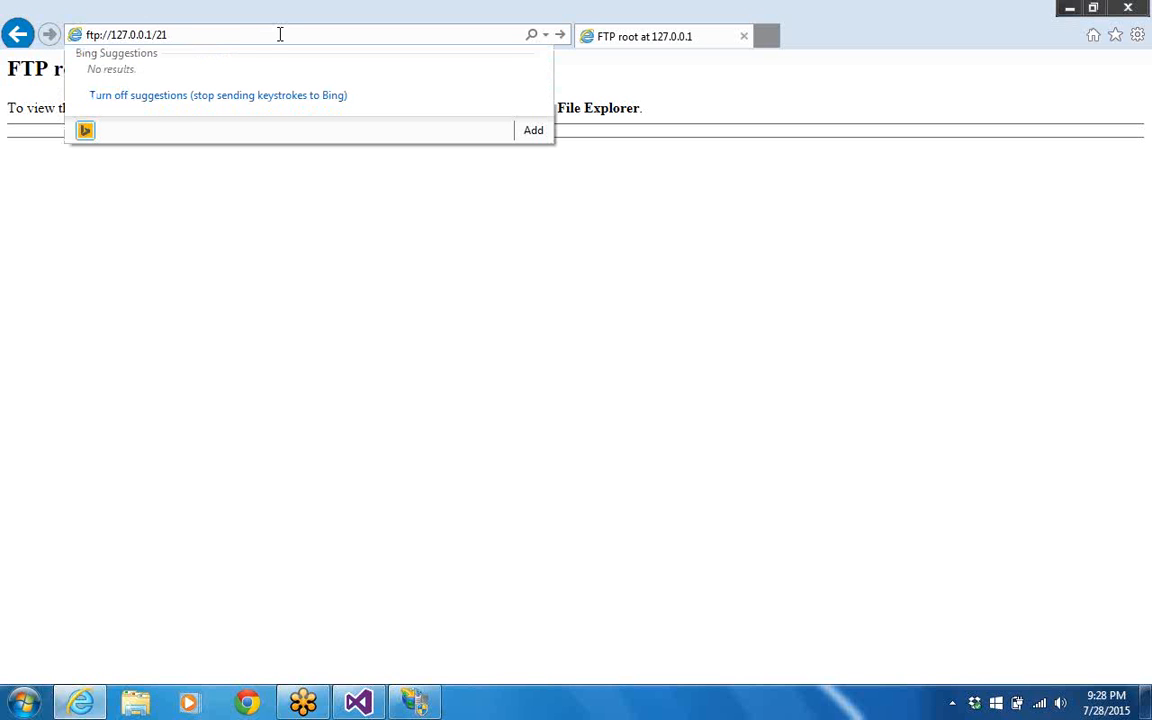
key(Return)
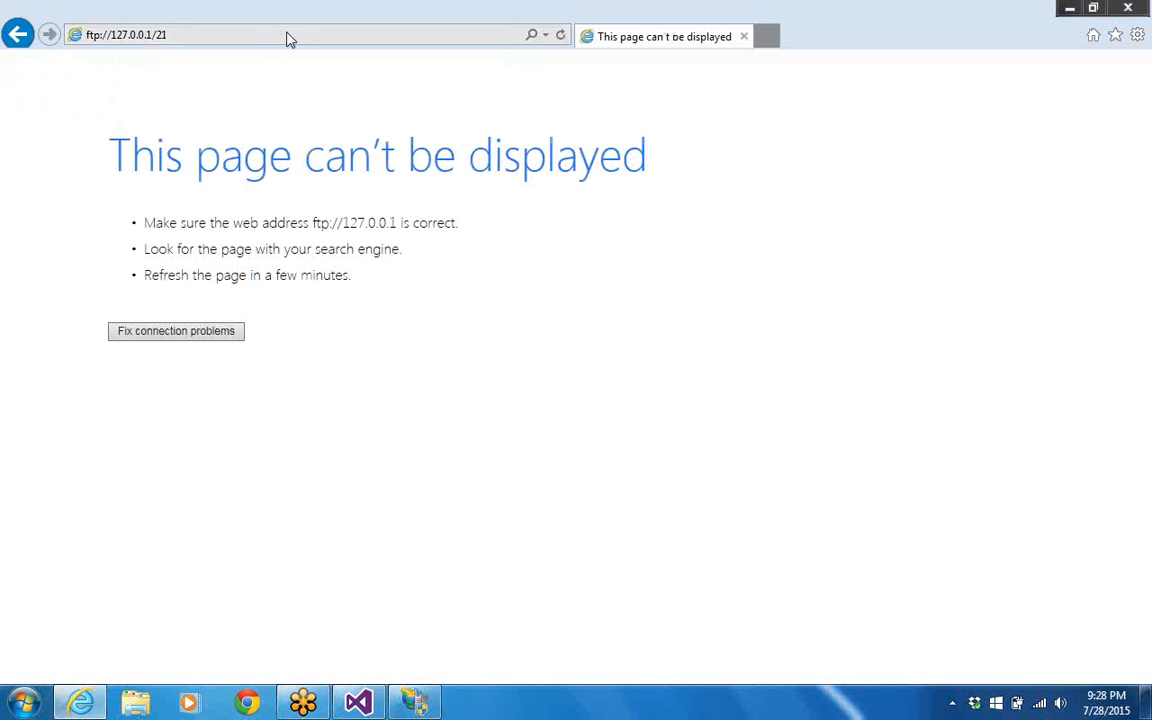
Remove /21 from the address and reopen the FTP root at ftp://127.0.0.1
click(288, 34)
click(288, 34)
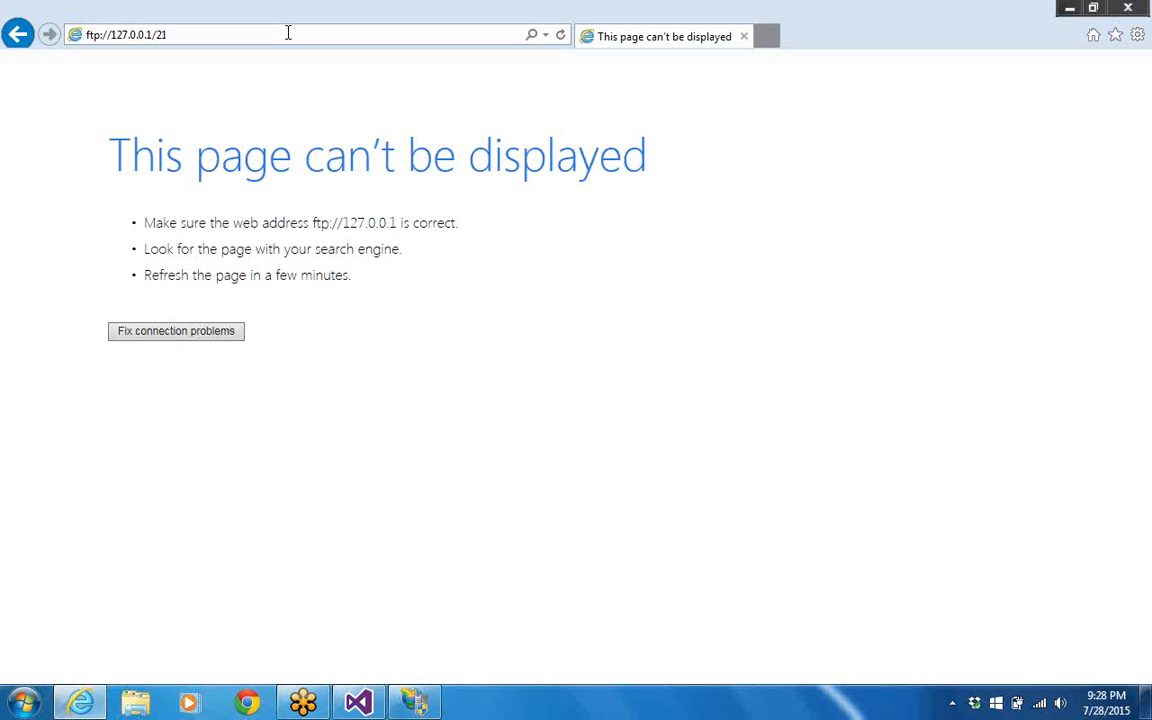
key(BackSpace)
key(BackSpace)
key(BackSpace)
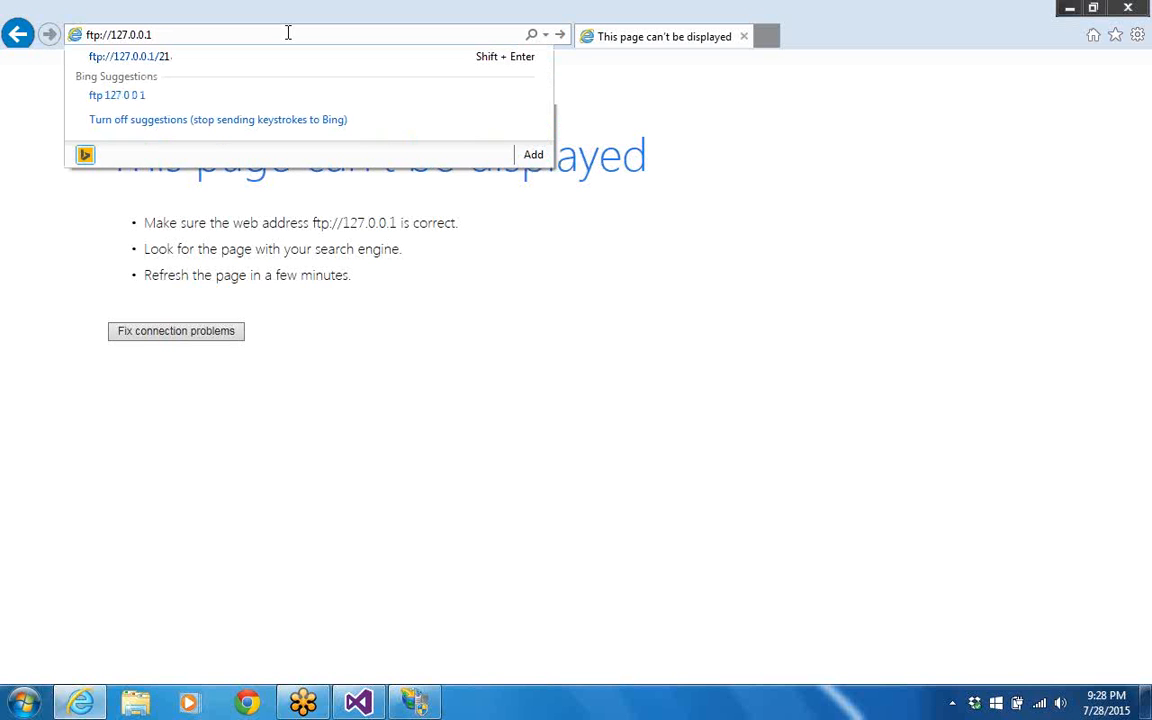
key(Return)
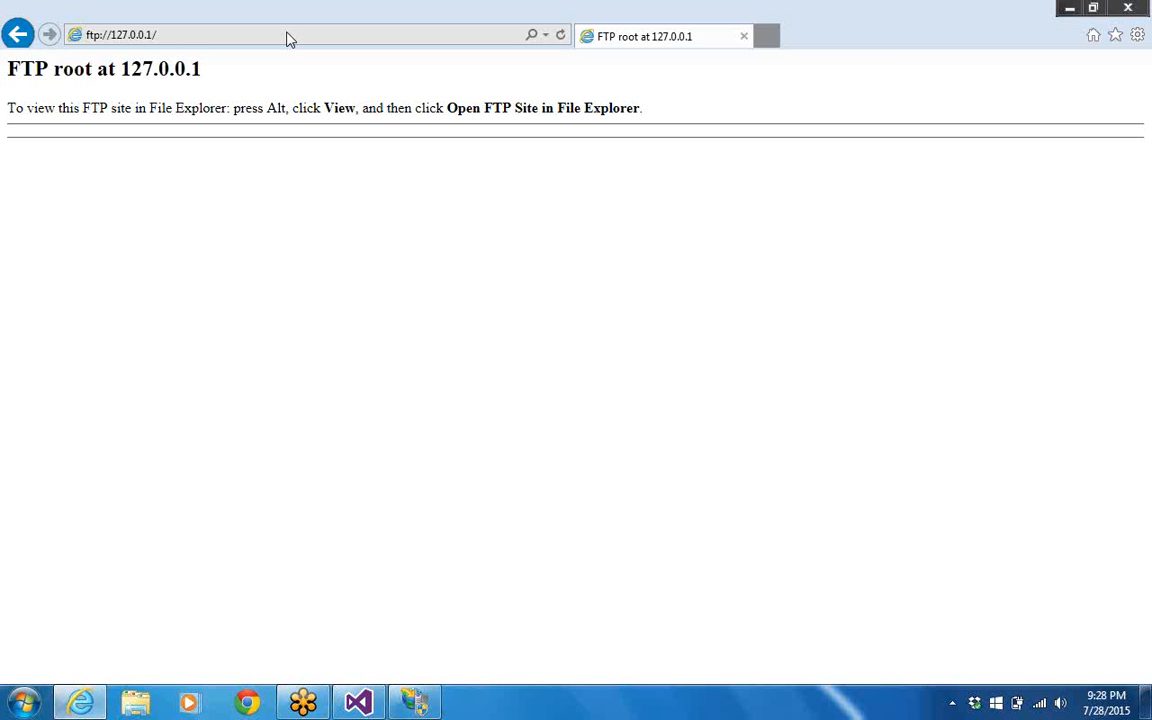
Minimize the browser, IIS Manager and Visual Studio windows and open the Reports folder on the desktop
click(1067, 10)
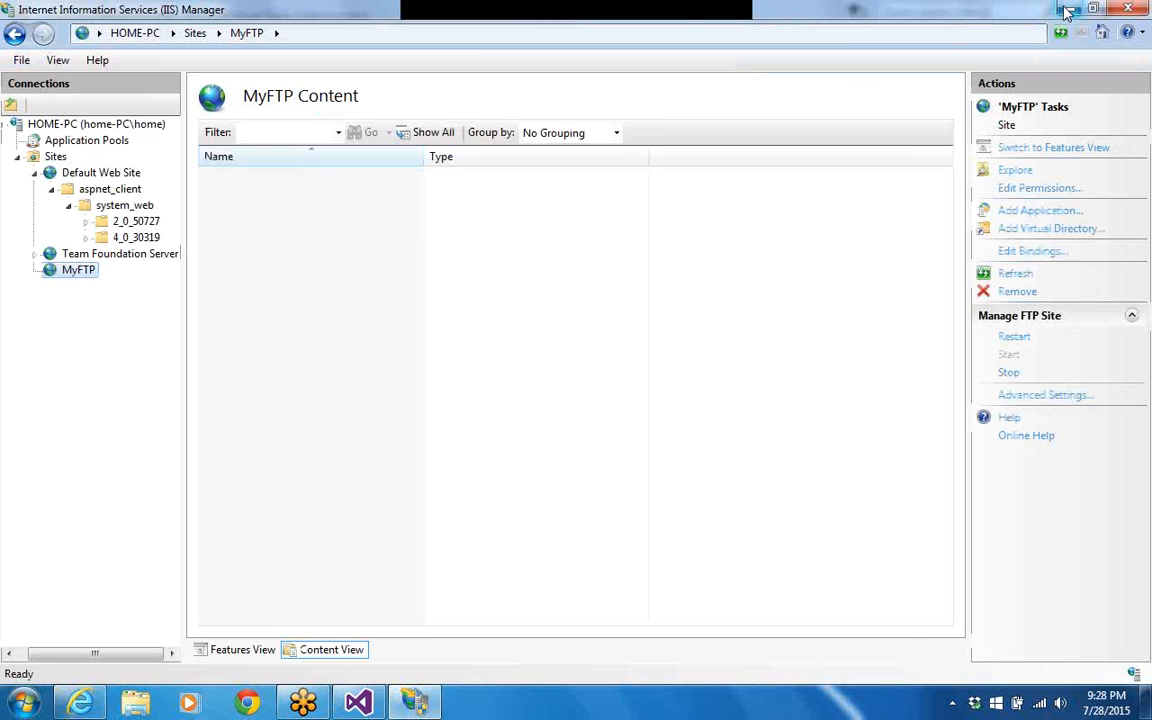
click(1067, 10)
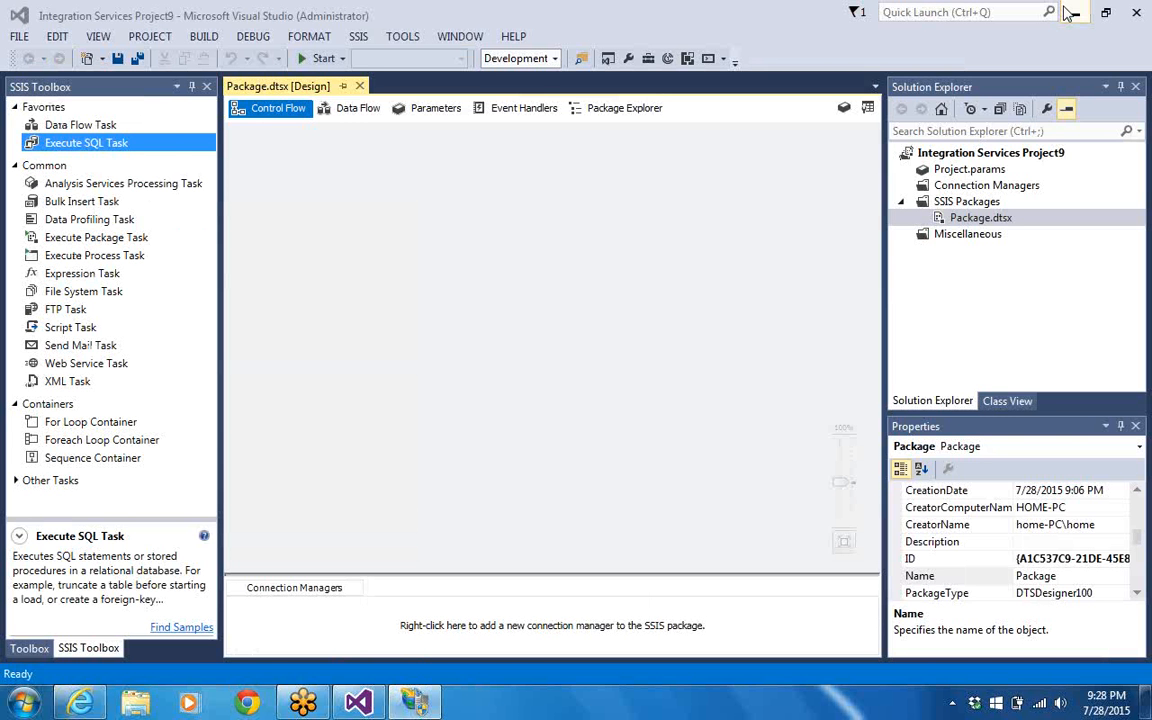
click(1069, 12)
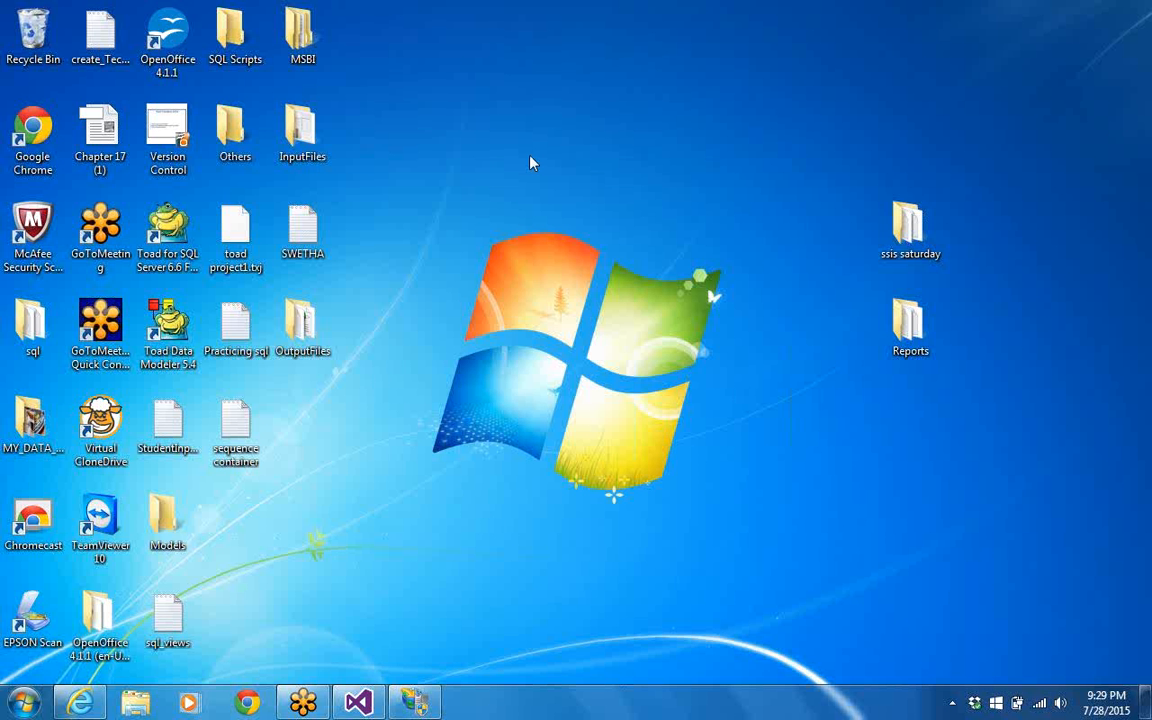
click(910, 340)
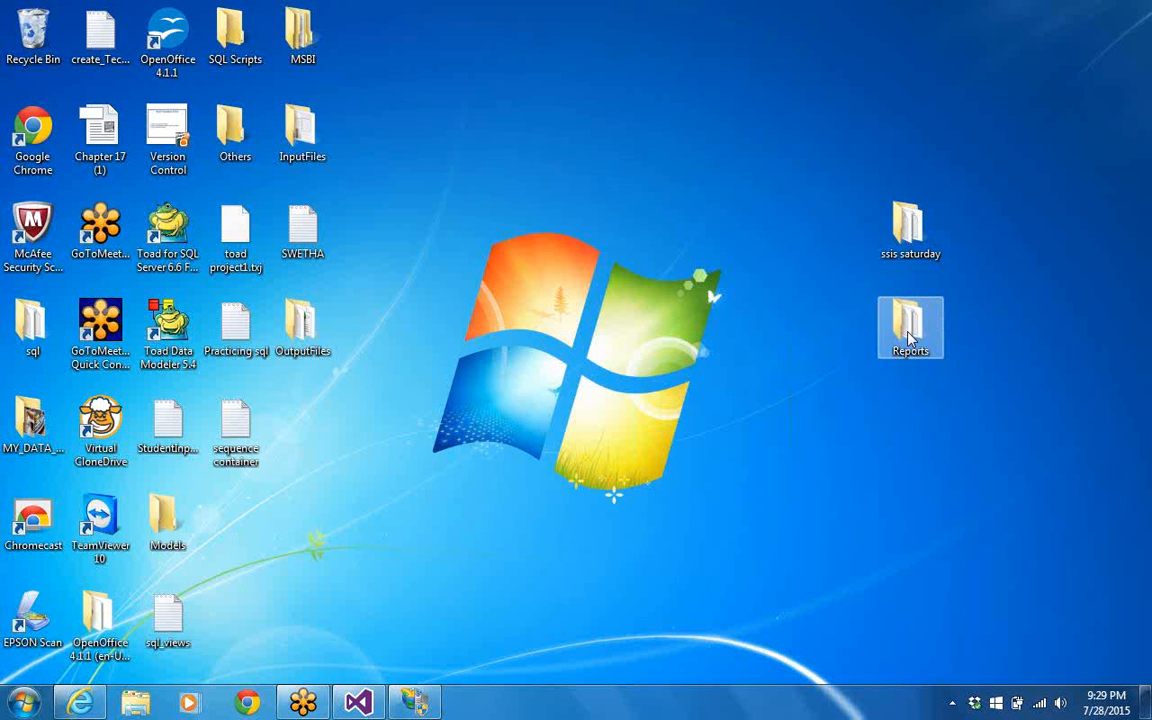
double_click(910, 340)
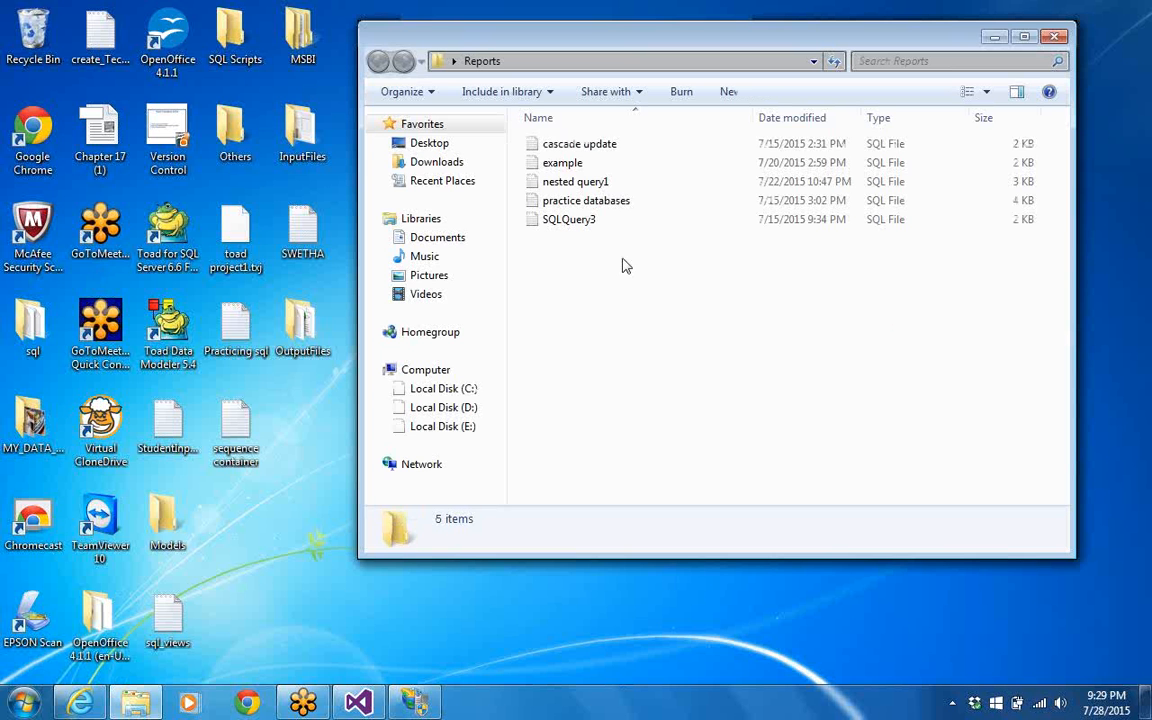
Delete the cascade update, example, nested query1 and practice databases files from the Reports folder, and close its window
click(561, 167)
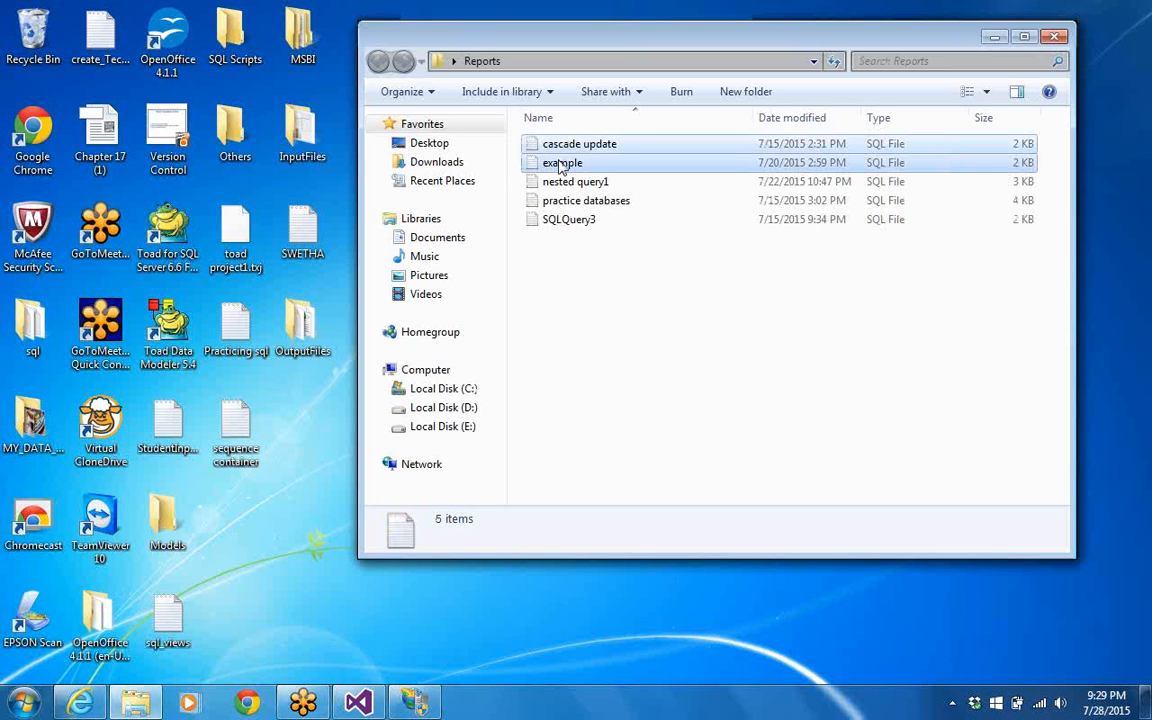
key(shift+Down)
key(shift+Down)
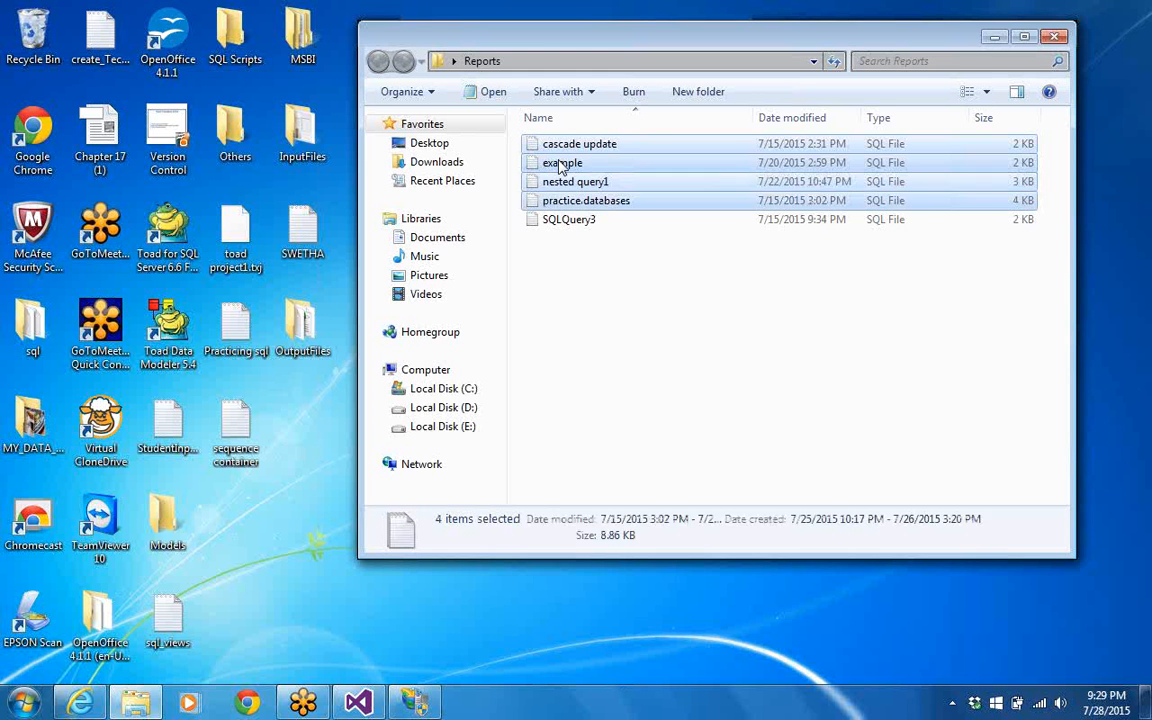
key(Delete)
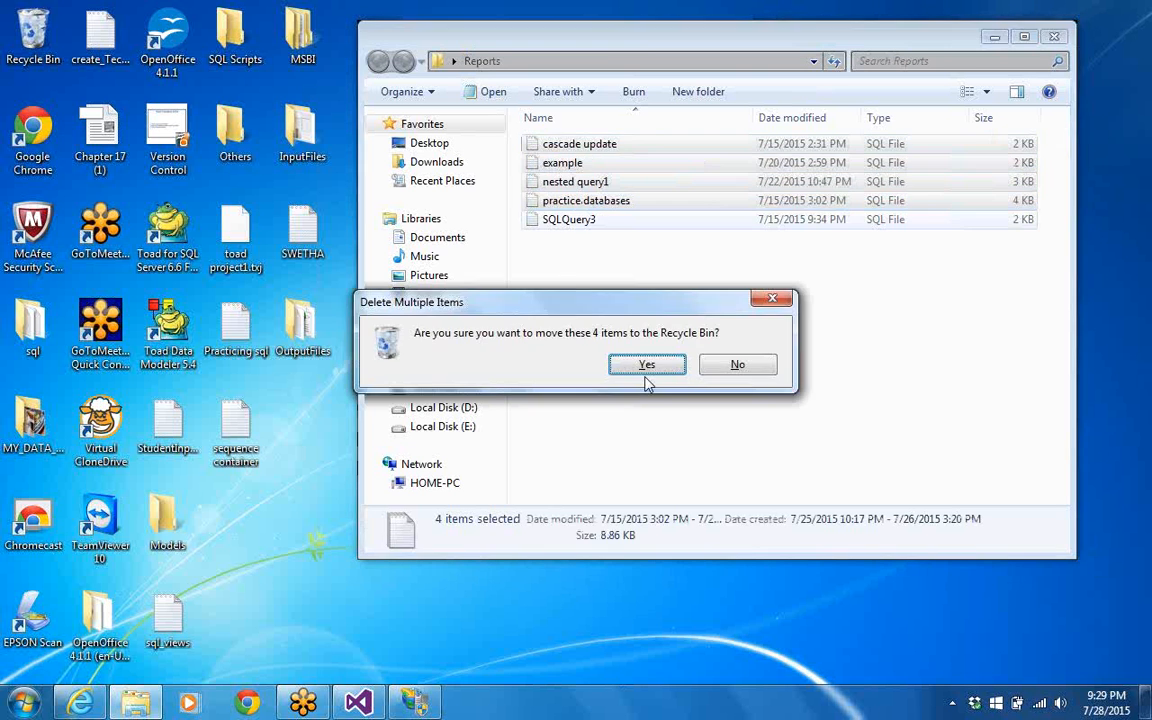
click(650, 363)
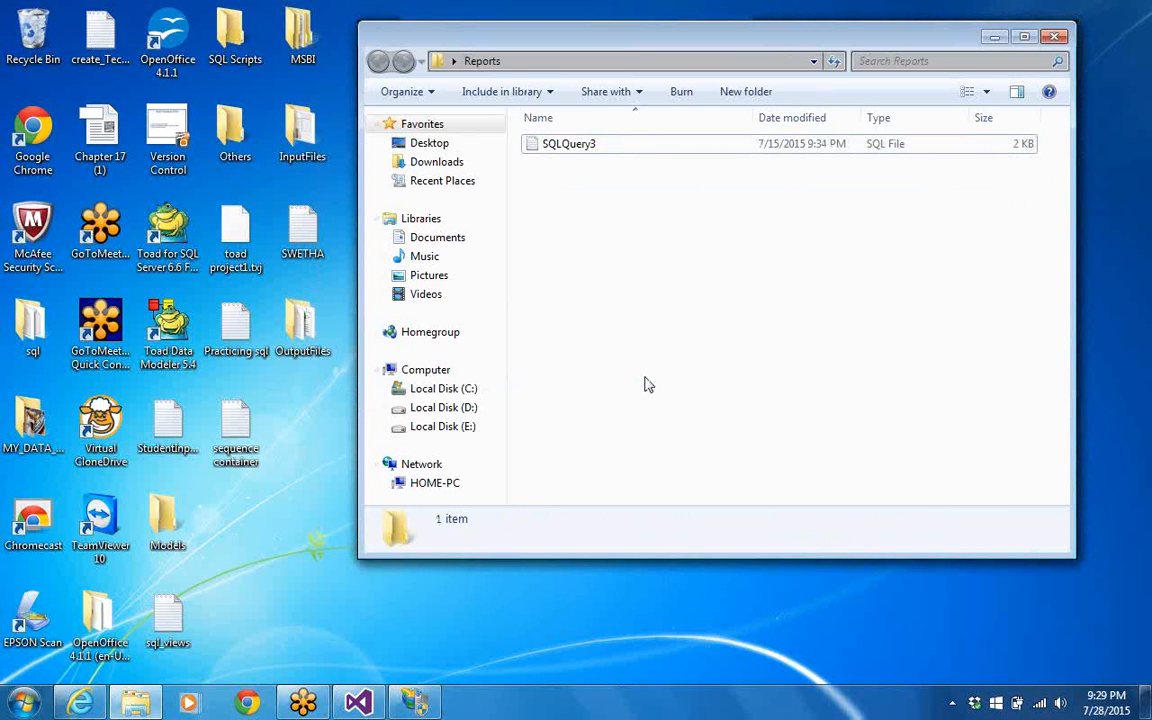
click(1056, 36)
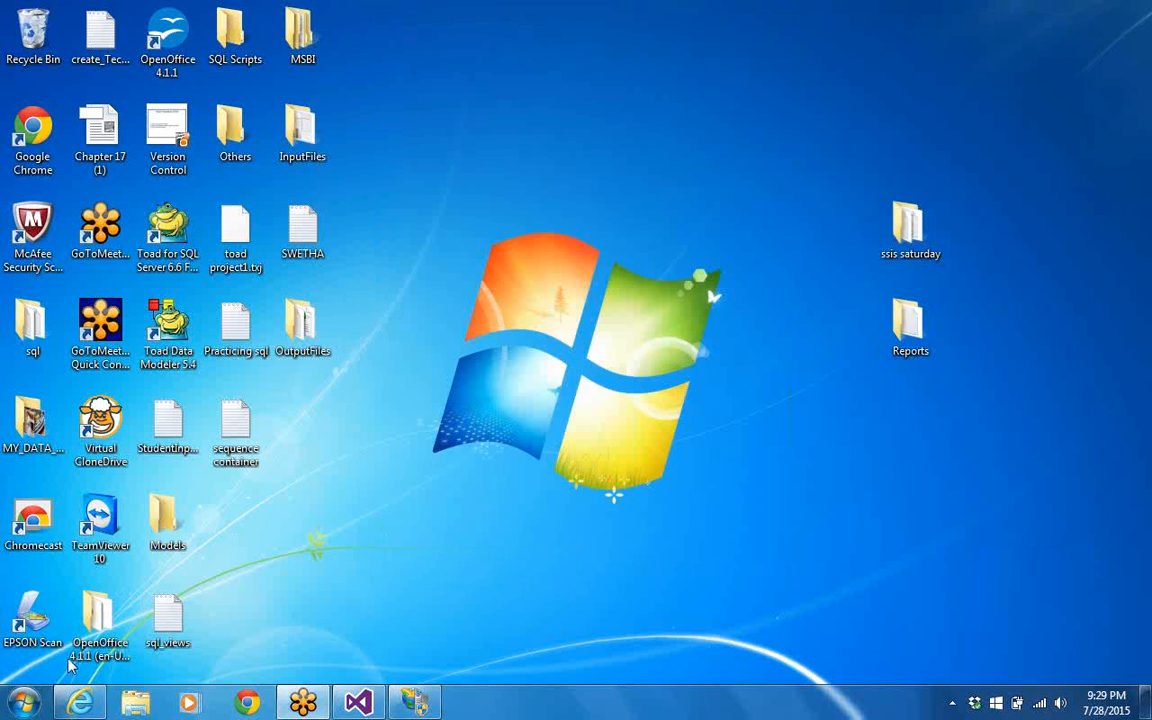
Open Local Disk (D:) in Windows Explorer and move its window clear of the desktop's Reports folder
click(24, 703)
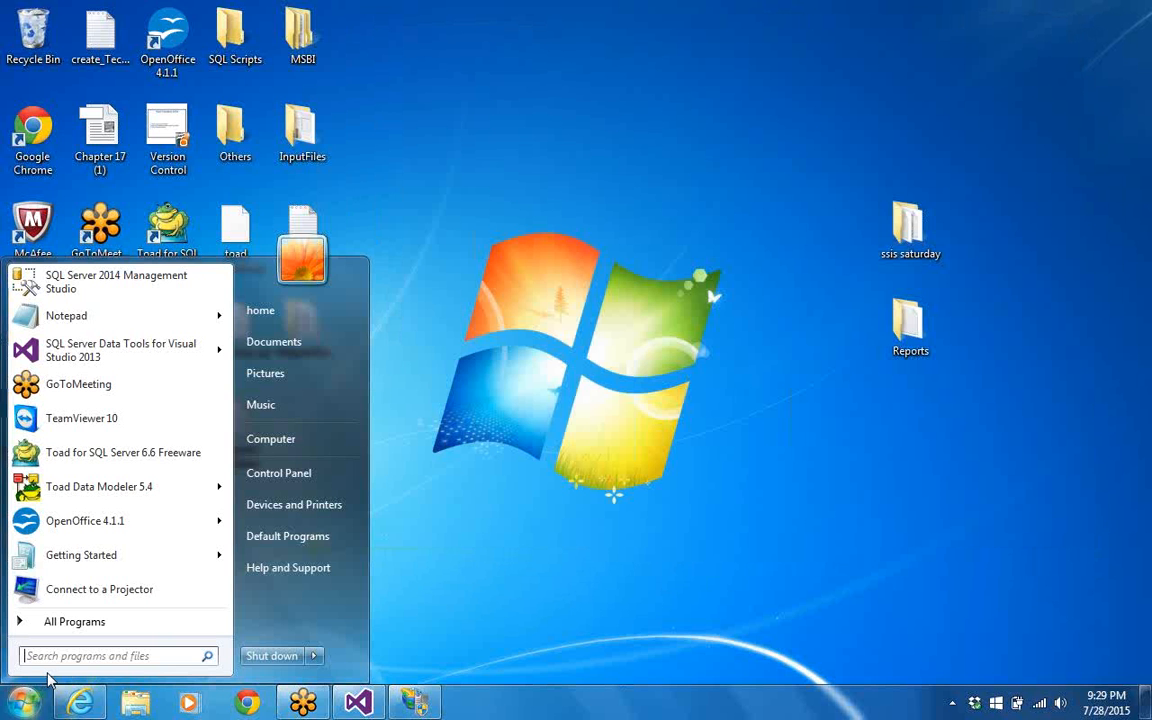
click(271, 440)
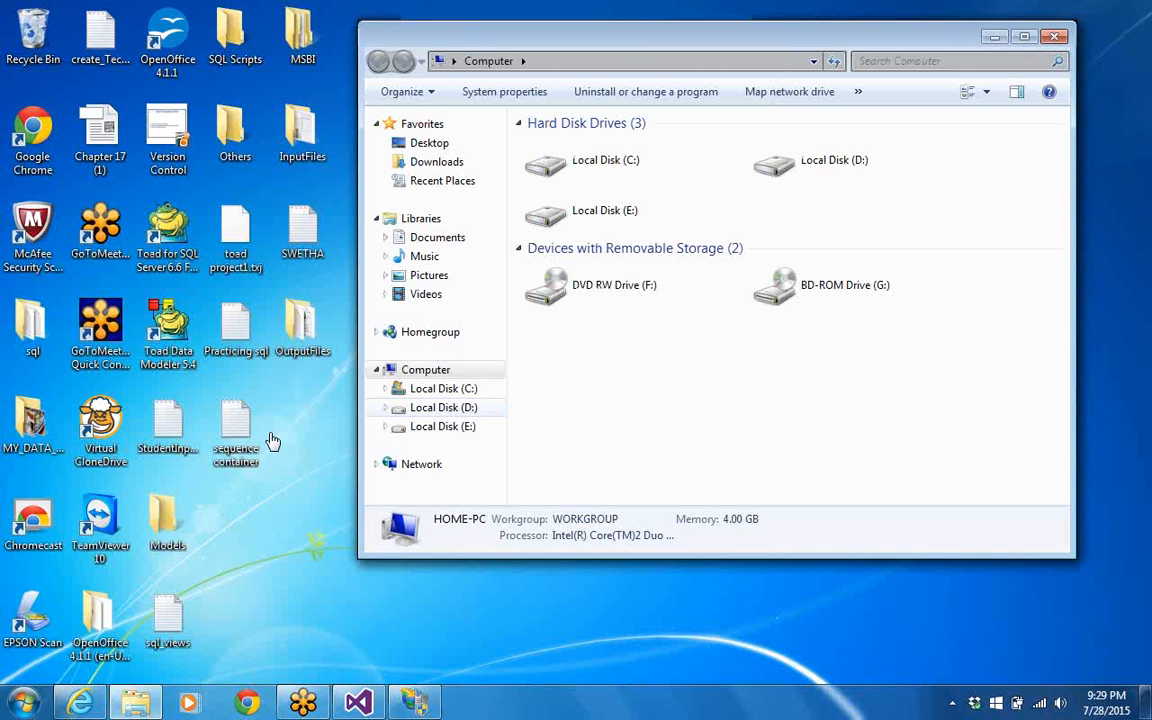
click(443, 407)
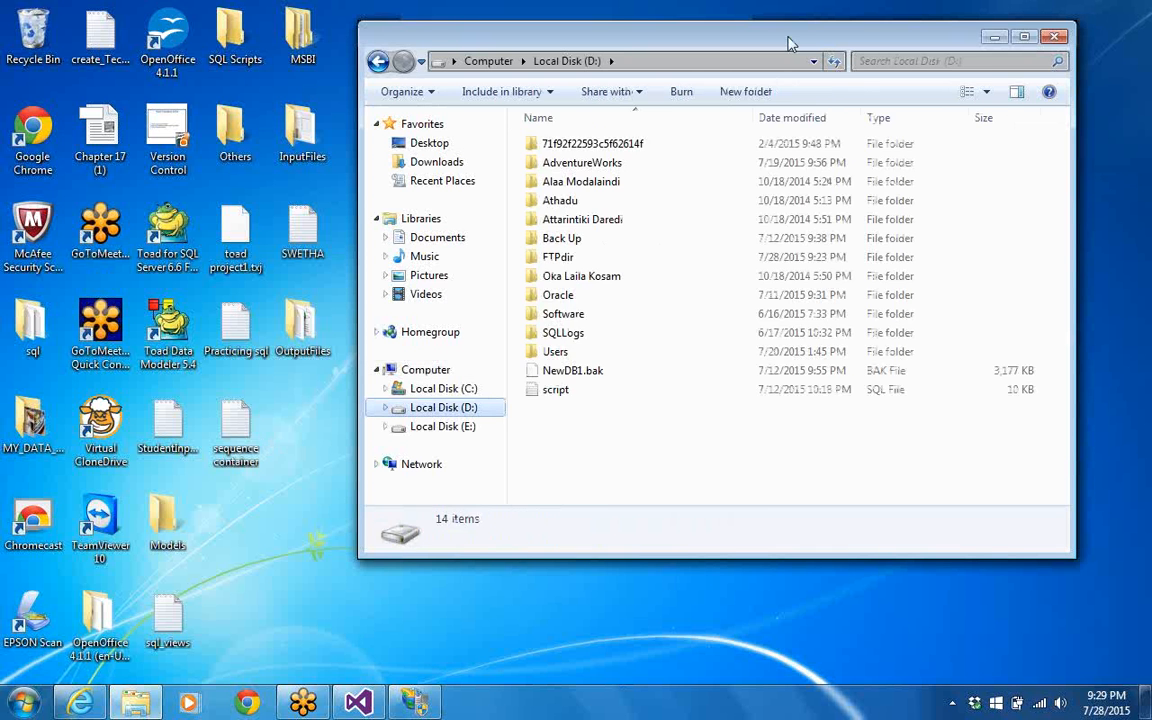
drag(727, 42, 427, 83)
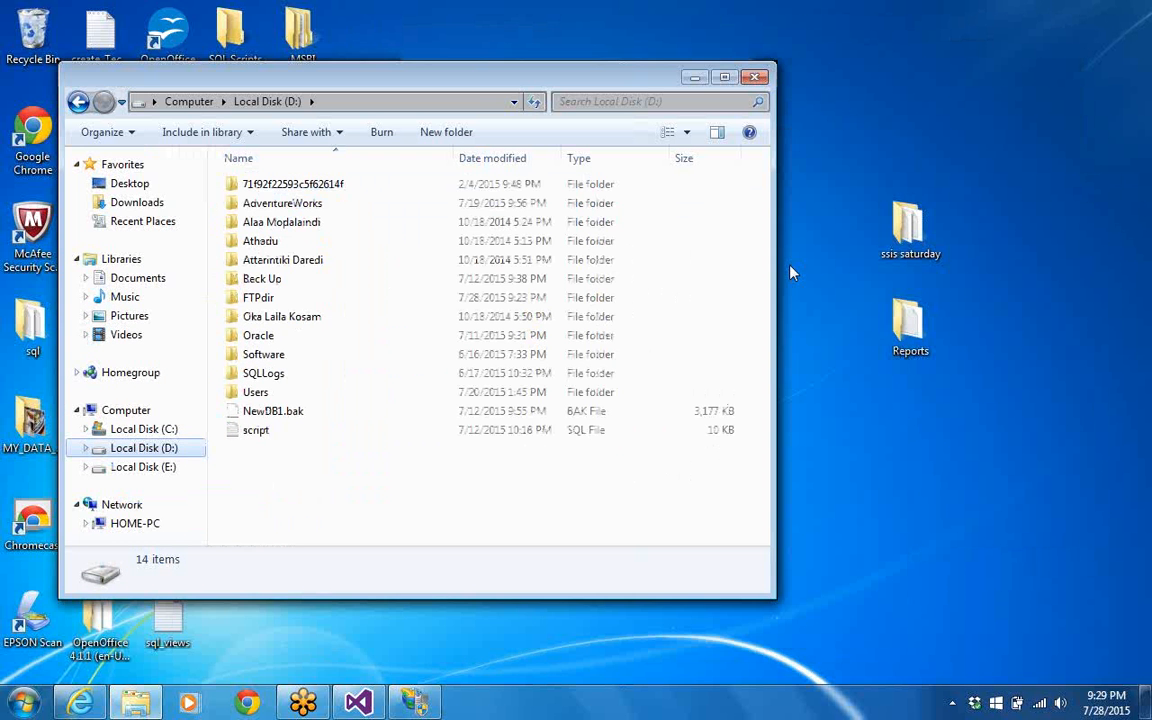
Copy the desktop's Reports folder to drive D:, moving the copy into the FTPdir folder, and open FTPdir
drag(907, 318, 270, 472)
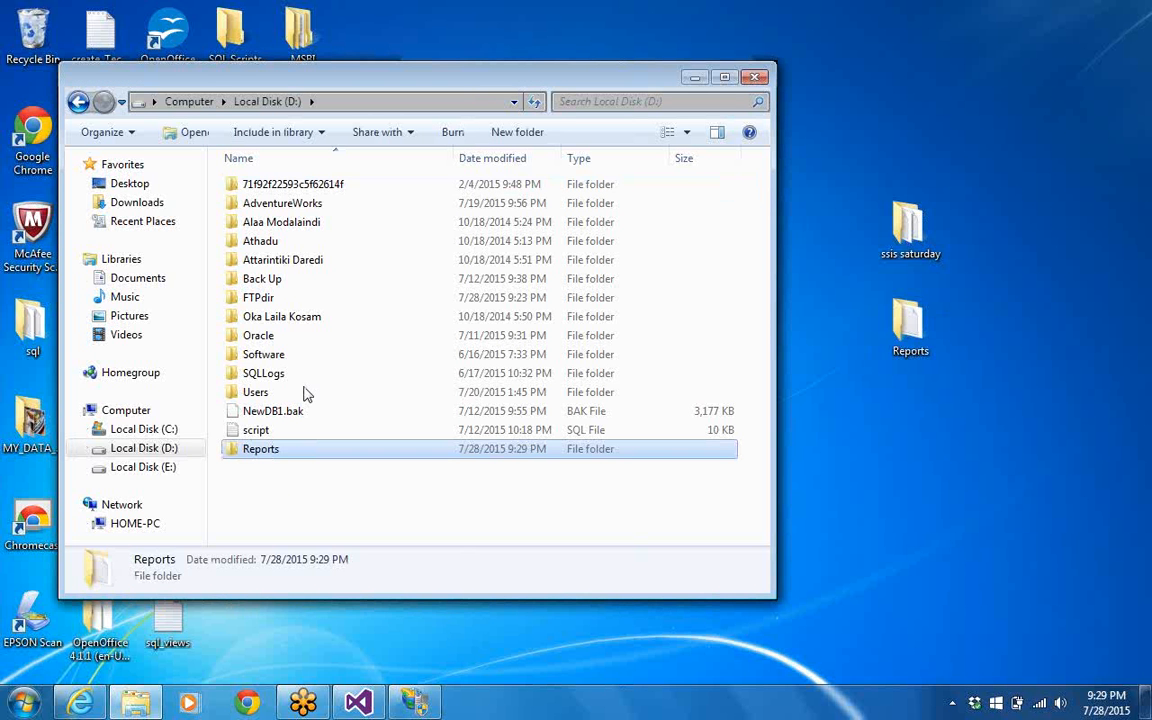
drag(305, 393, 272, 301)
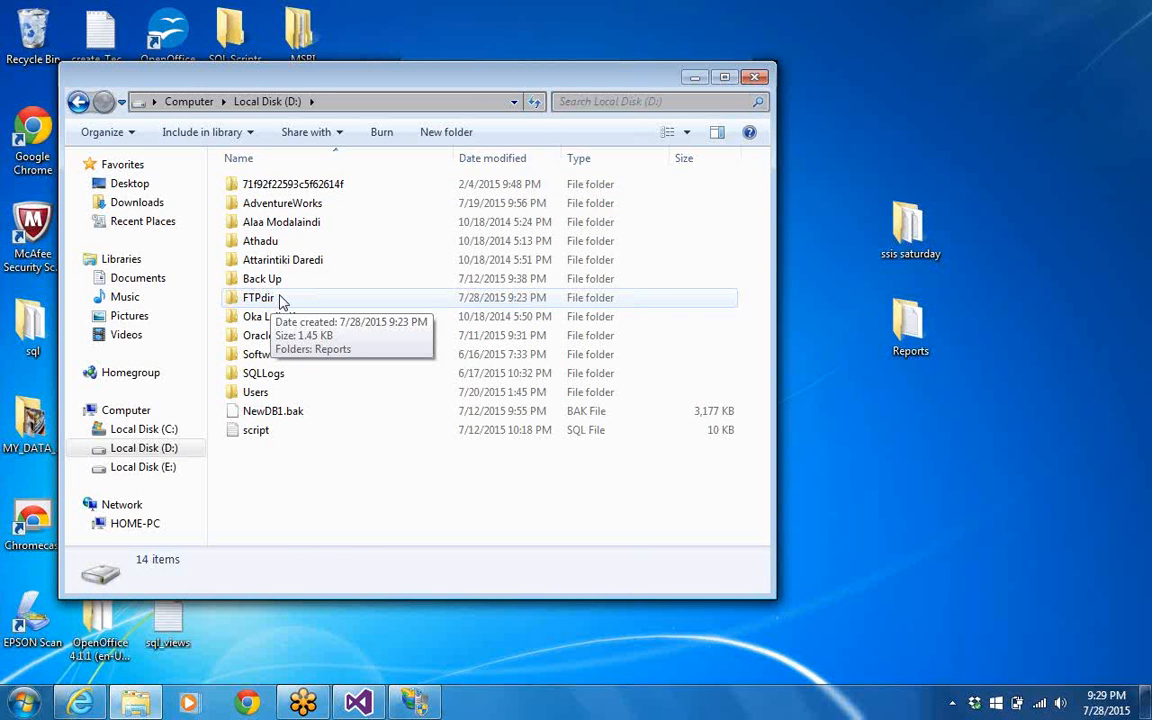
double_click(281, 300)
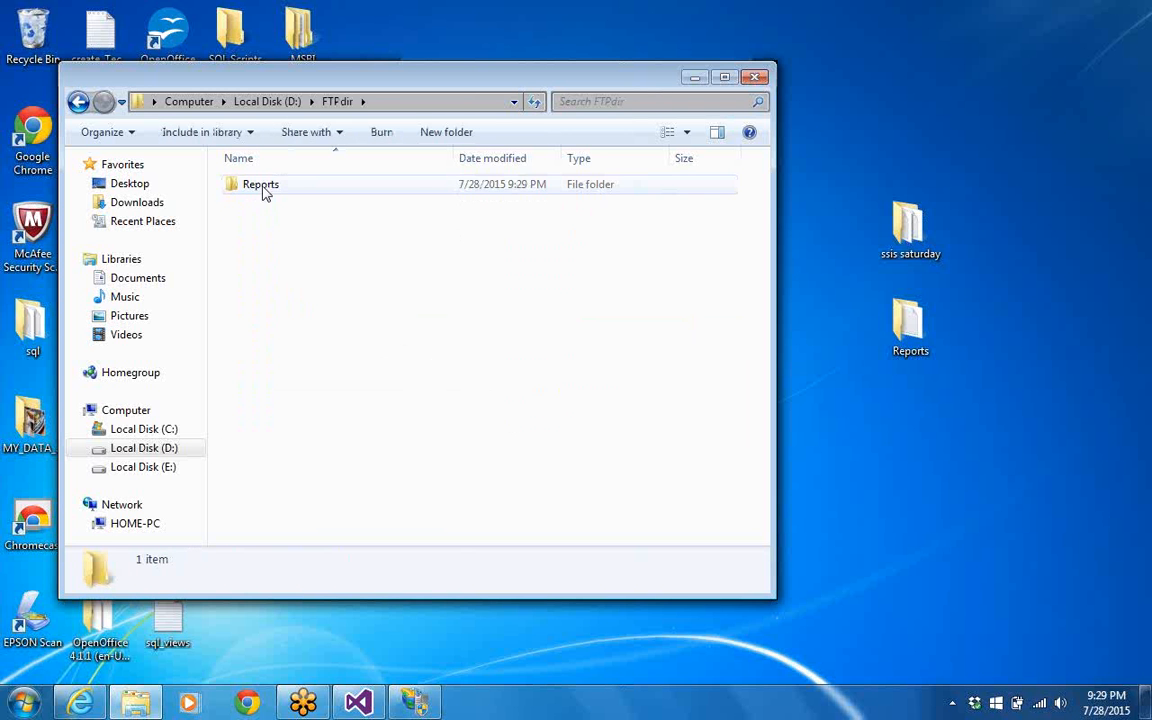
Delete the Reports folder from FTPdir
click(265, 194)
right_click(263, 187)
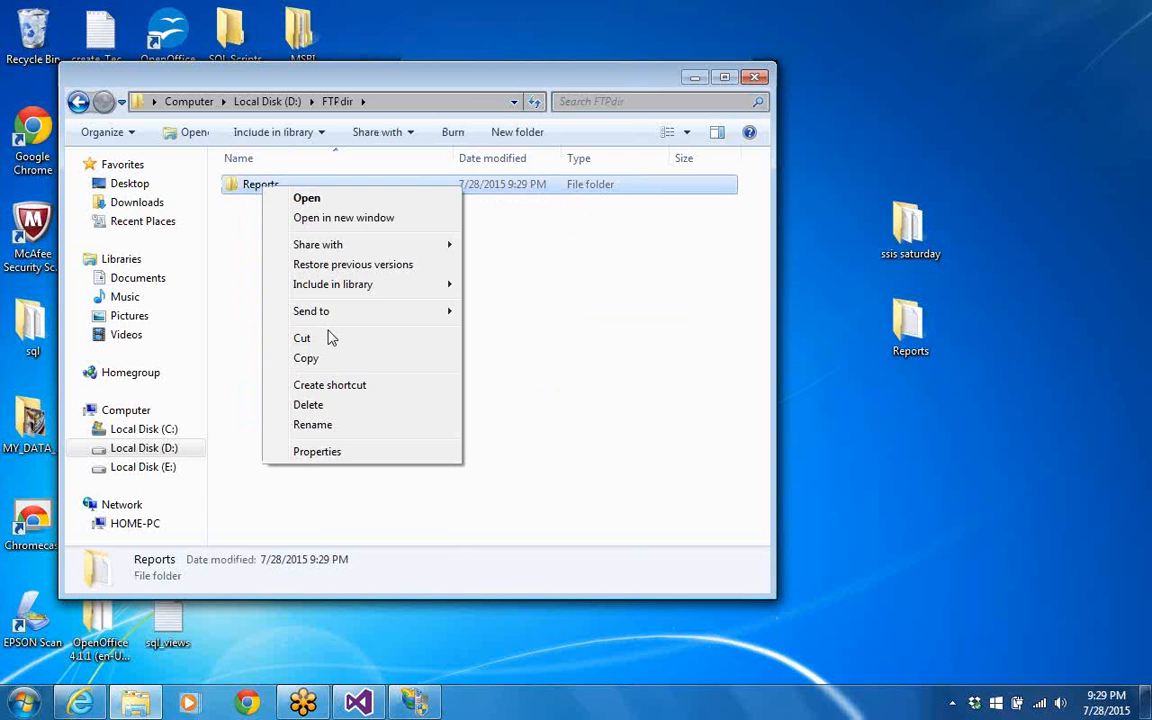
click(341, 408)
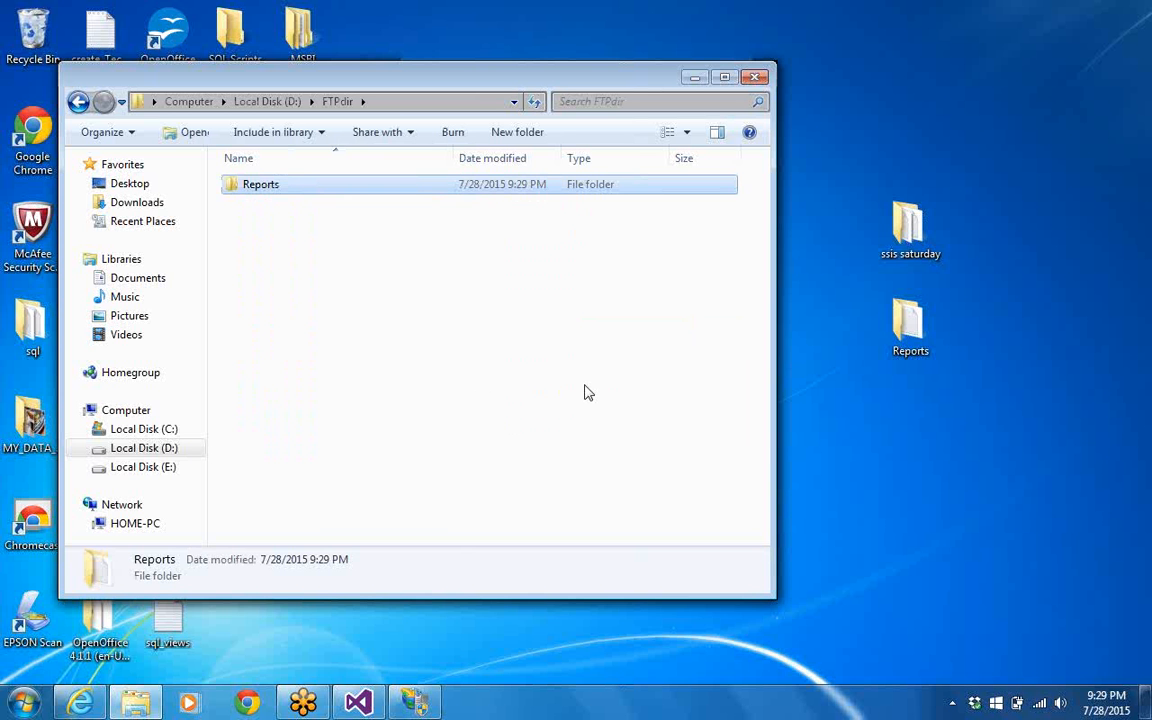
key(Delete)
click(650, 425)
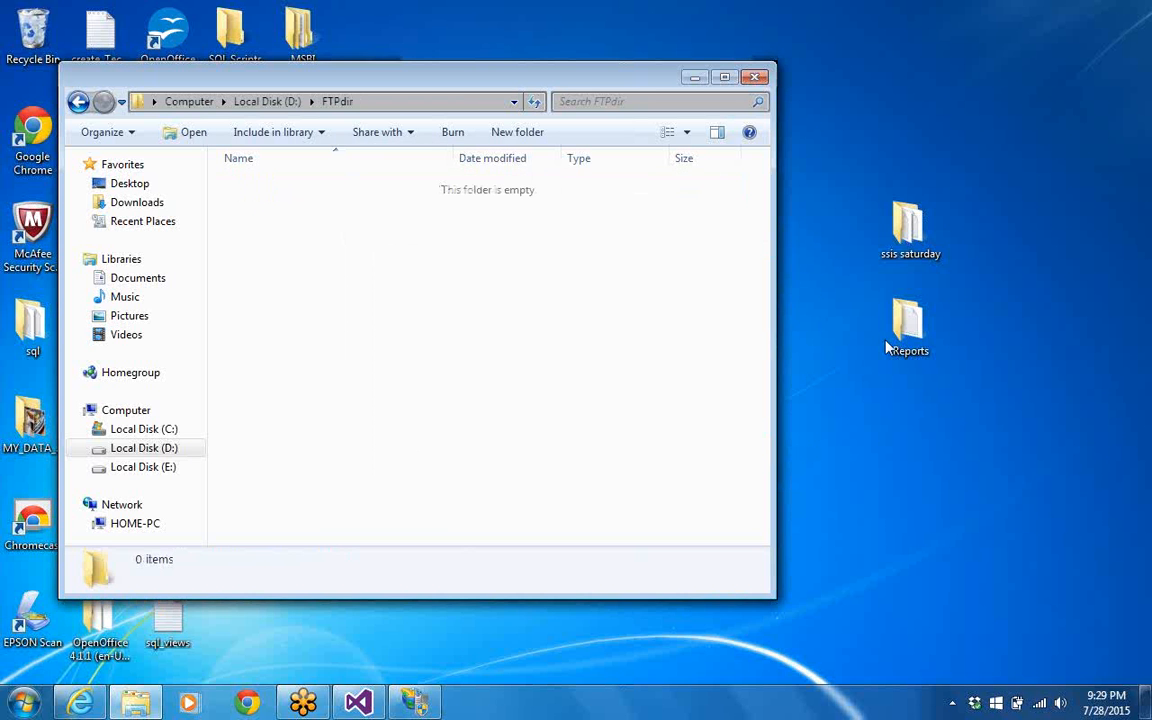
Copy the sql_views file from the desktop and paste it into the FTPdir folder on drive D:
click(173, 625)
right_click(173, 625)
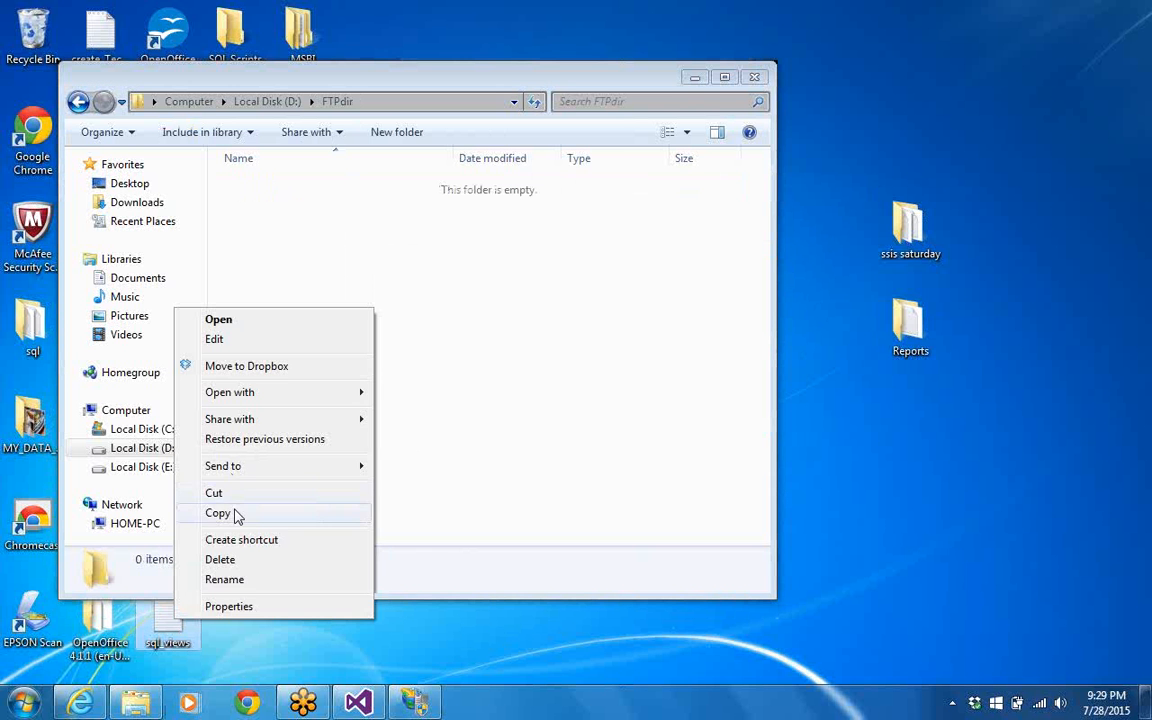
click(232, 516)
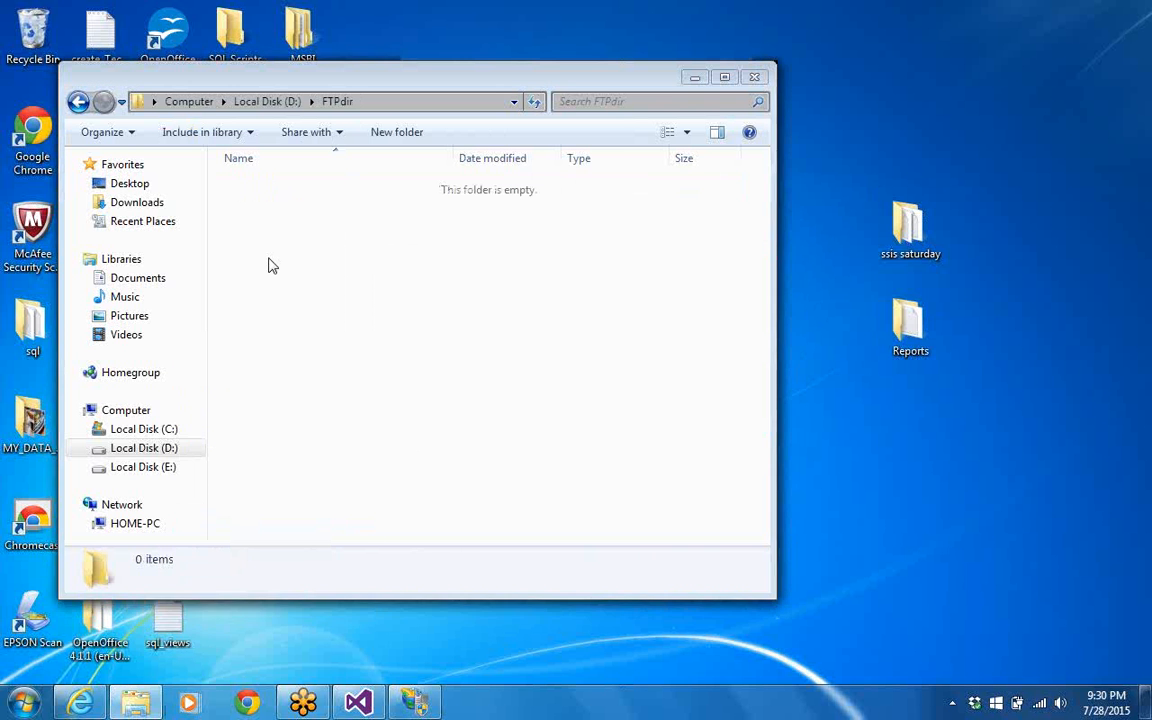
right_click(269, 263)
click(323, 378)
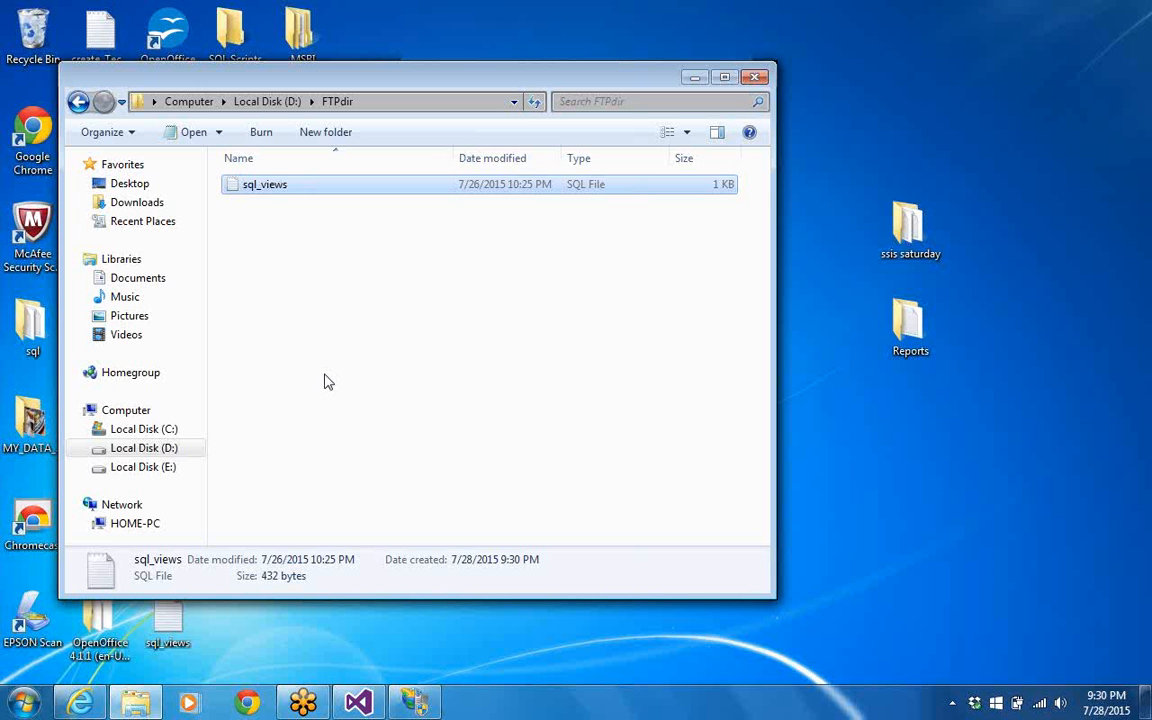
Close the FTPdir folder window and reload ftp://127.0.0.1/ in Internet Explorer to check the site's file listing
click(757, 77)
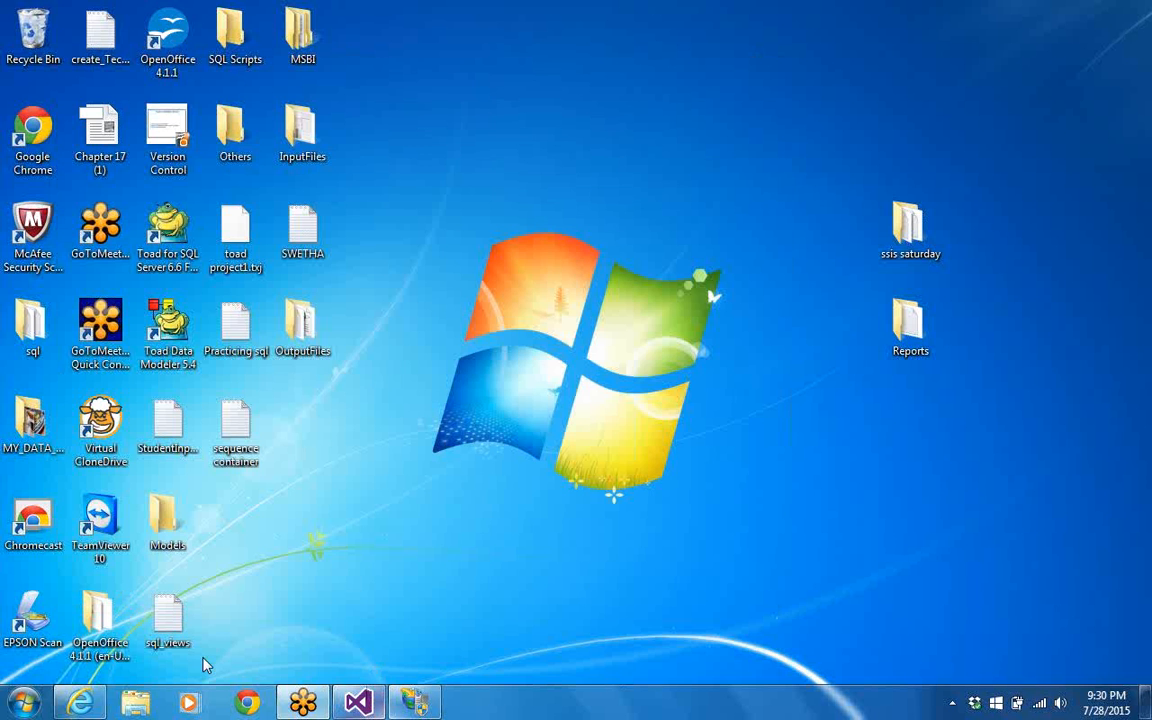
click(82, 704)
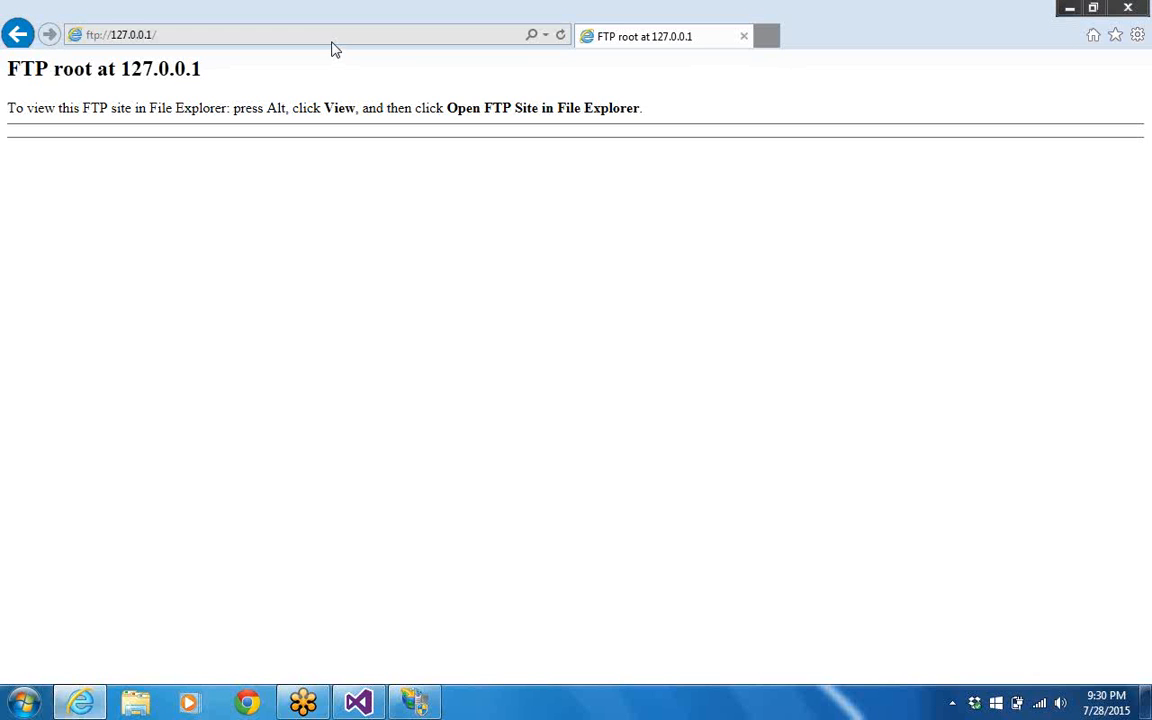
click(334, 38)
click(336, 34)
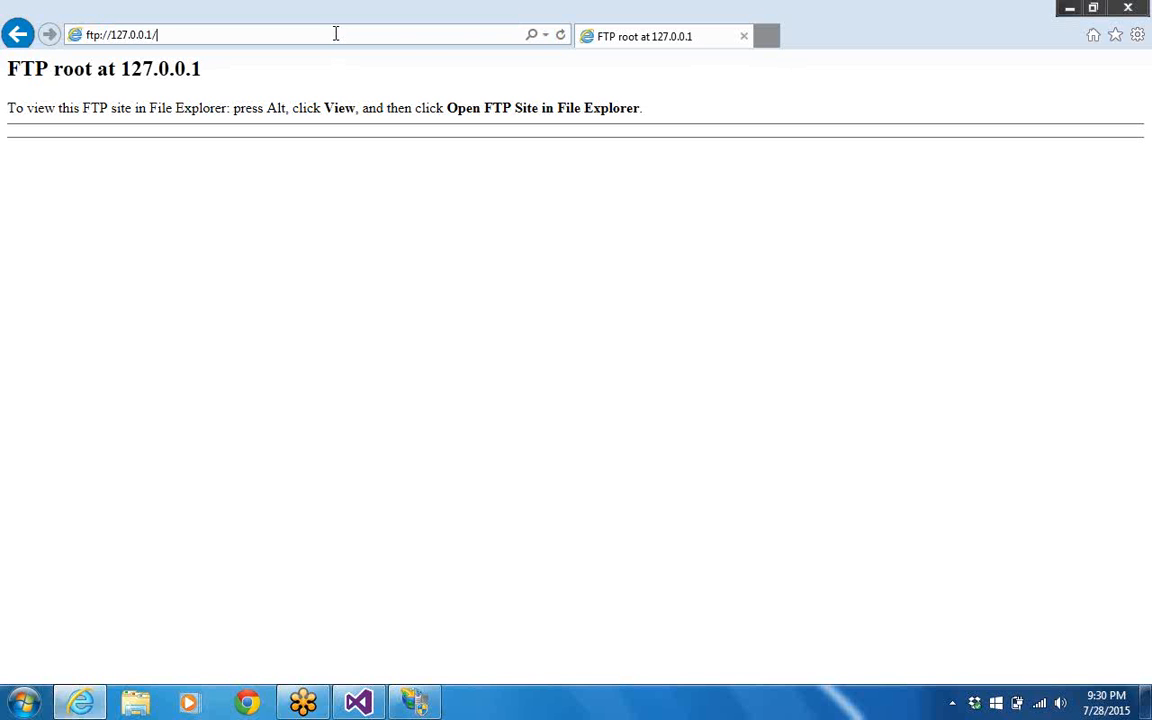
key(Return)
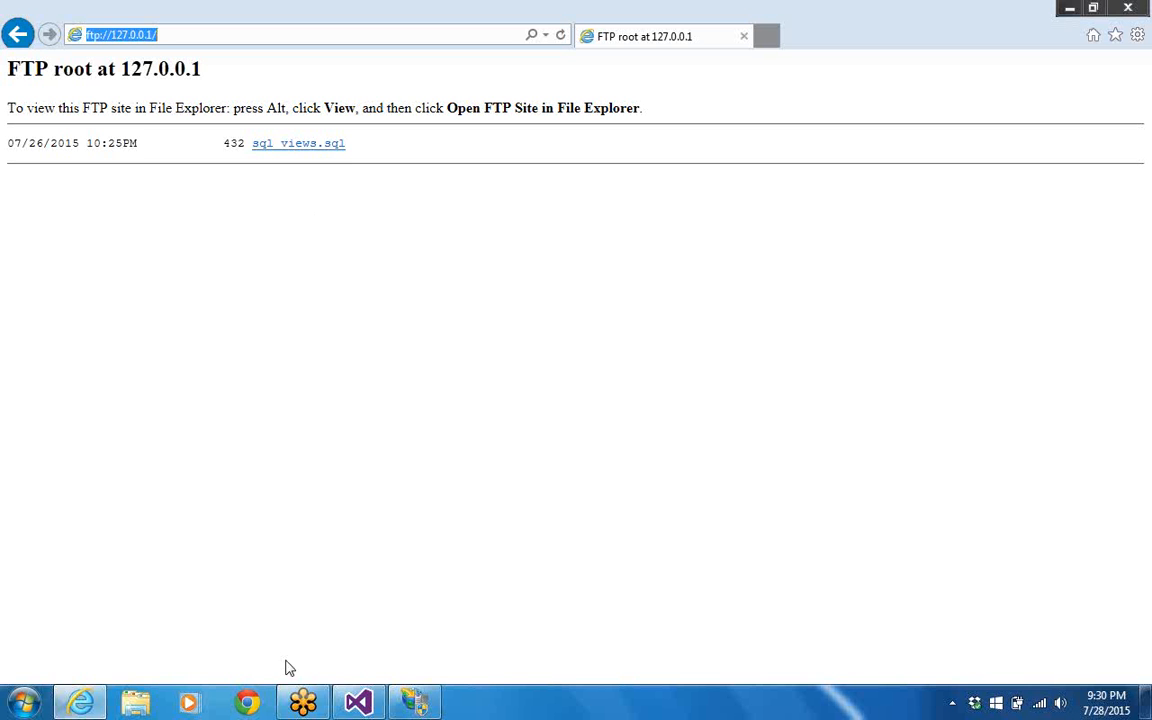
Switch to Visual Studio, add an FTP Task to the package's control flow, and open its editor
click(352, 705)
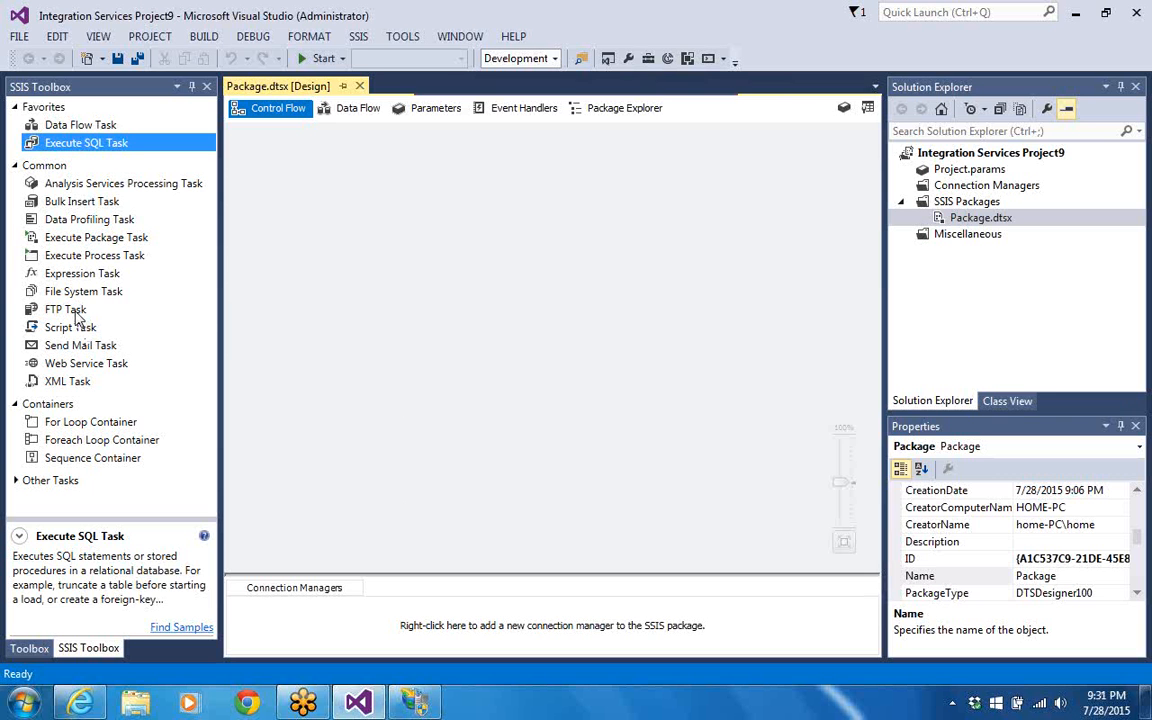
drag(77, 318, 369, 195)
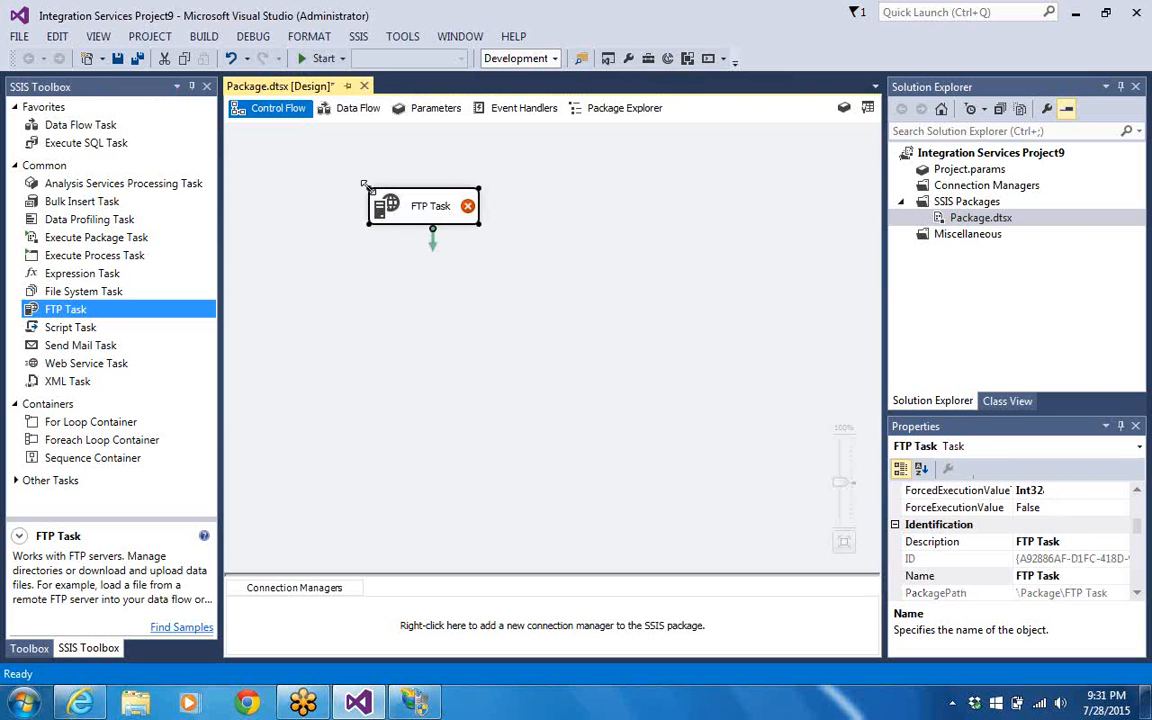
click(381, 343)
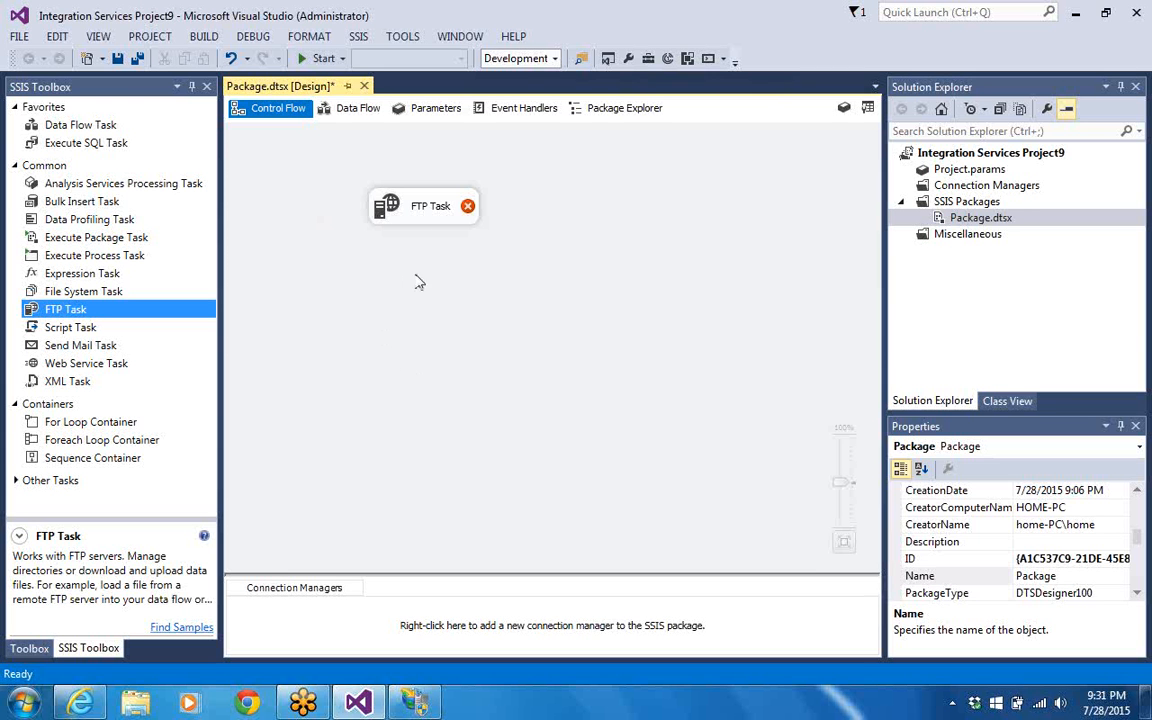
click(421, 219)
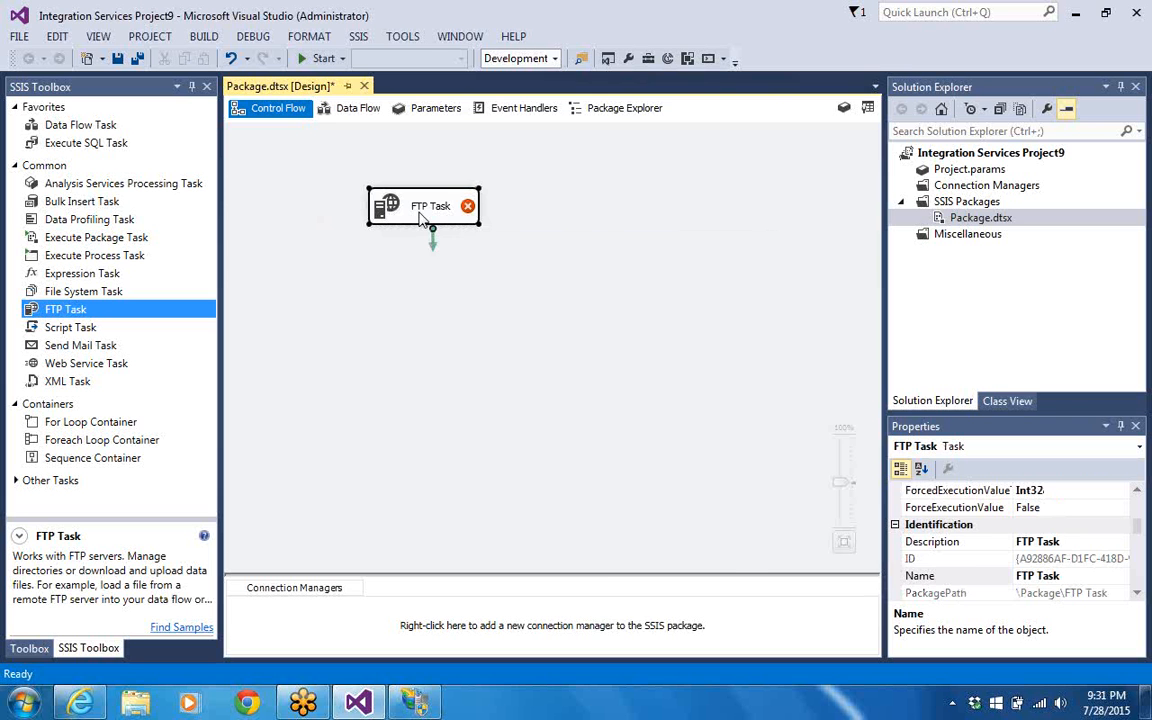
double_click(421, 219)
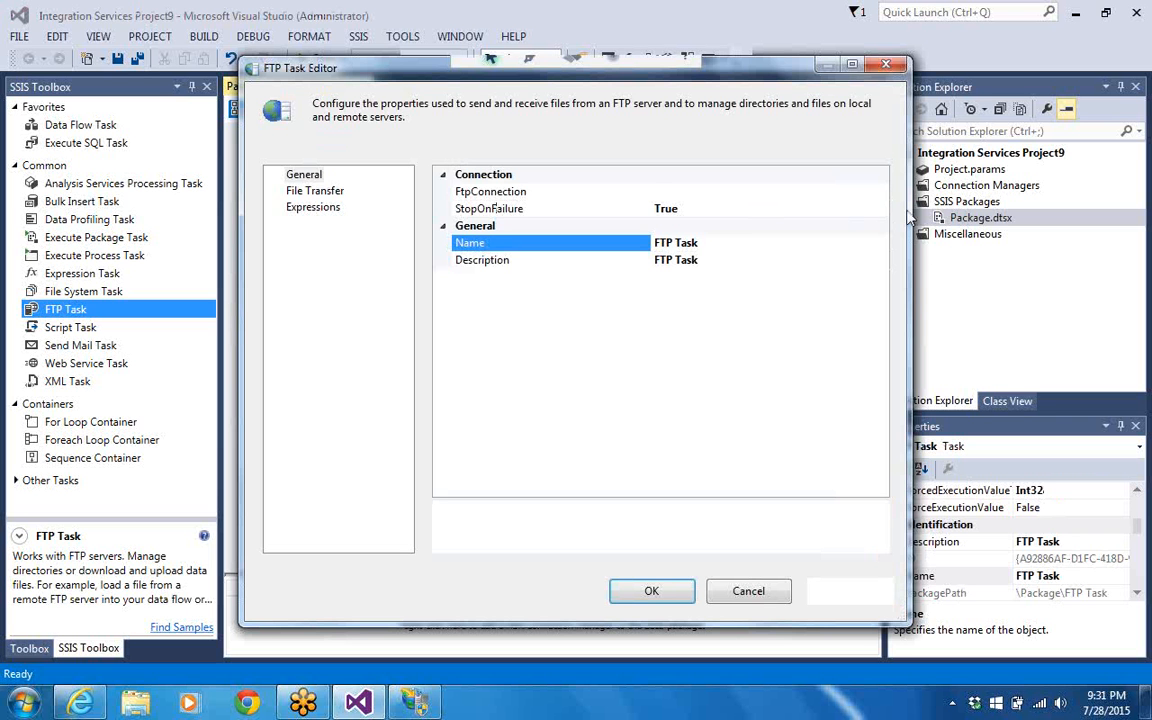
Create a new FTP connection for the task with server name 127.0.0.1, testing the connection before accepting it
click(881, 194)
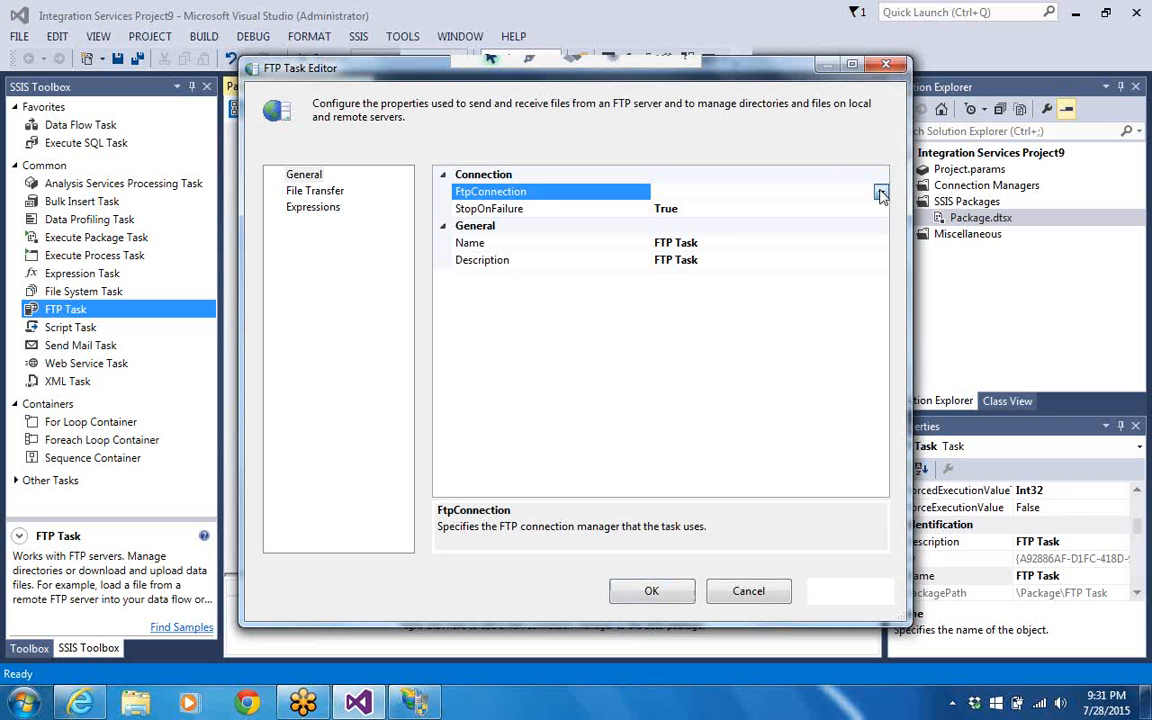
click(881, 194)
click(853, 205)
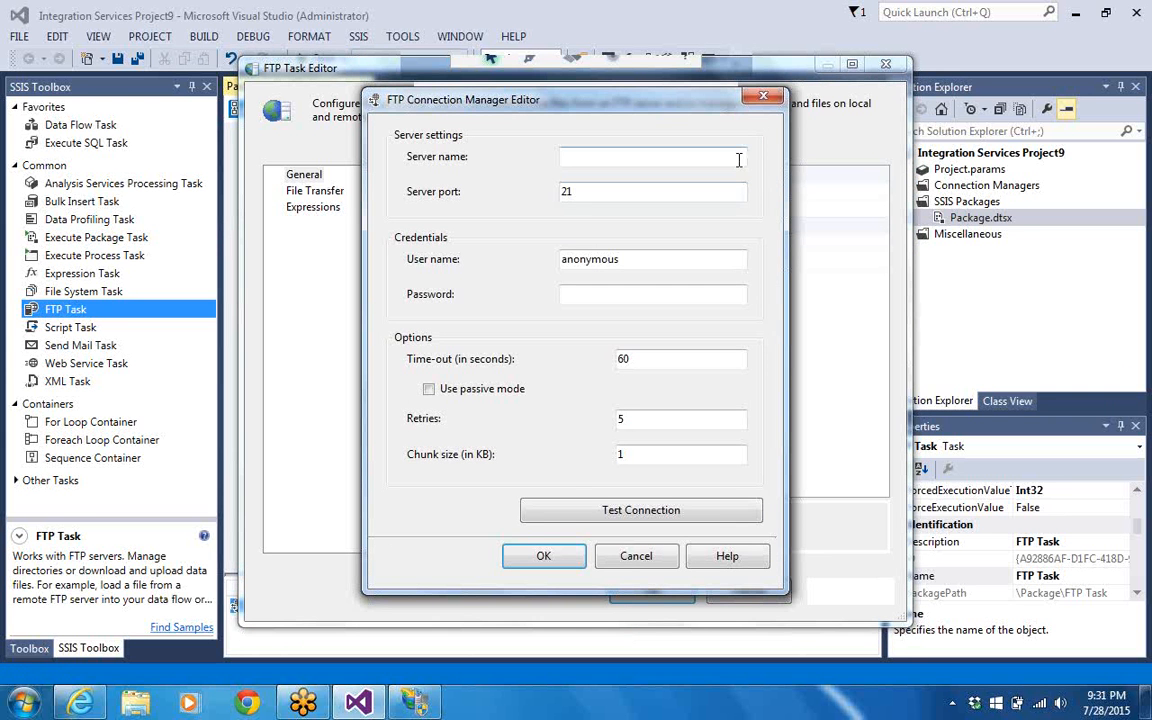
text(127.0.0.1)
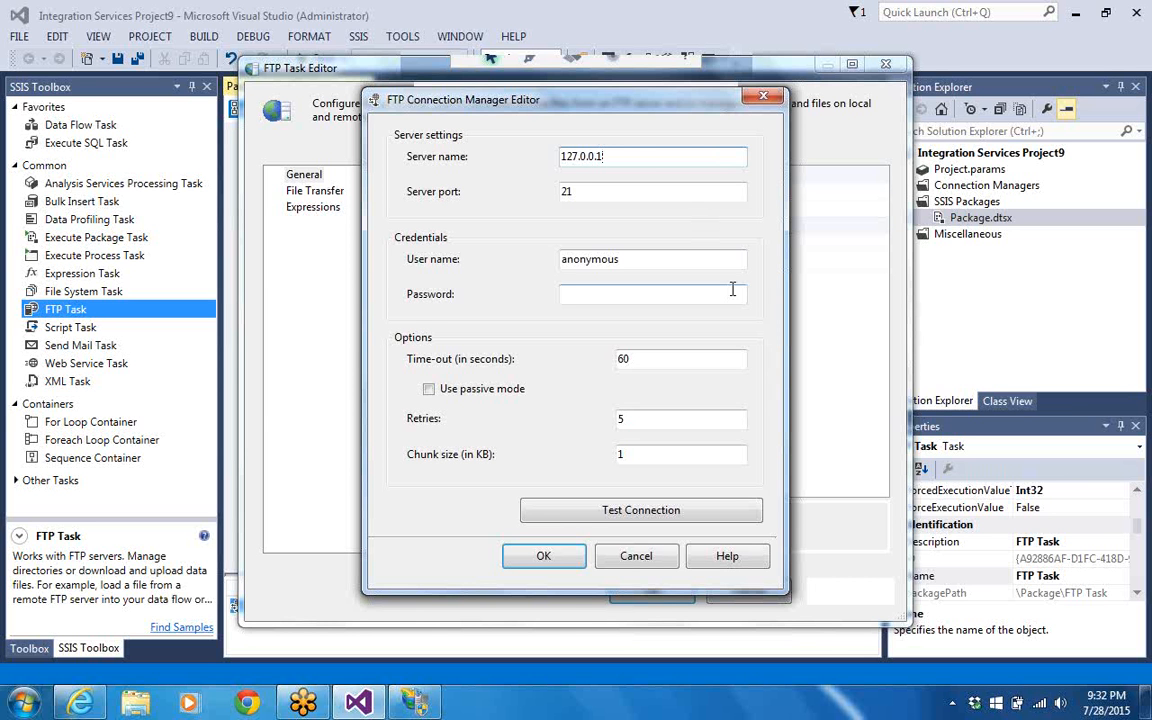
click(604, 517)
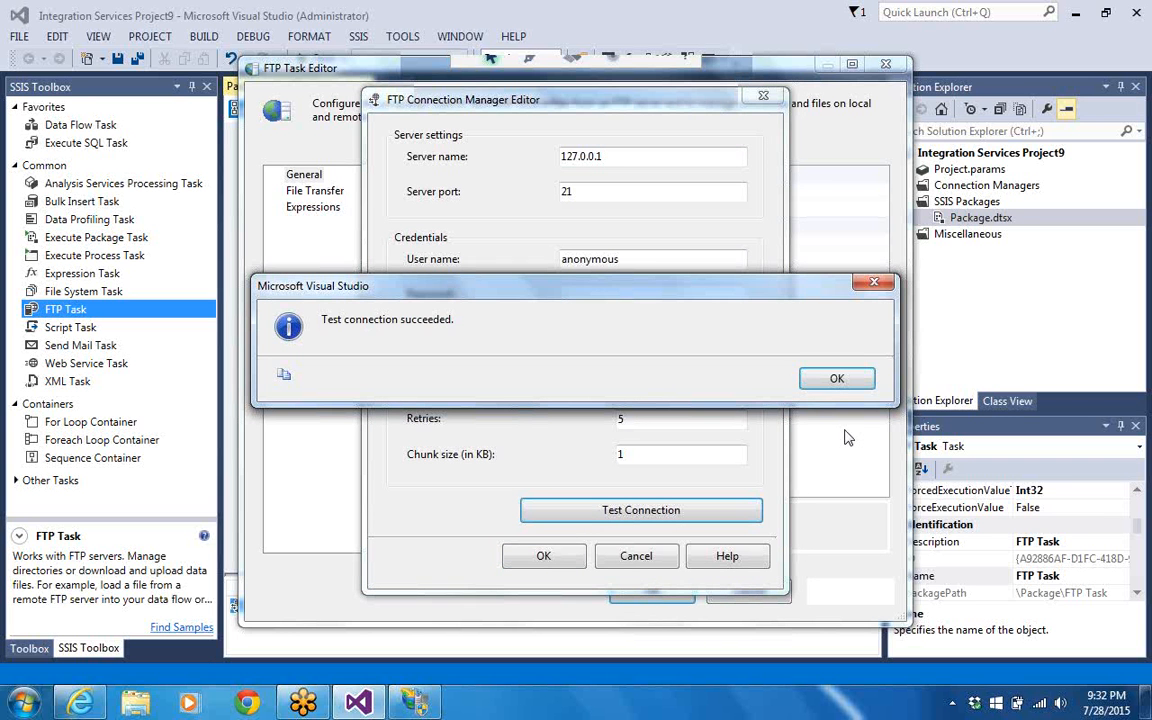
click(819, 380)
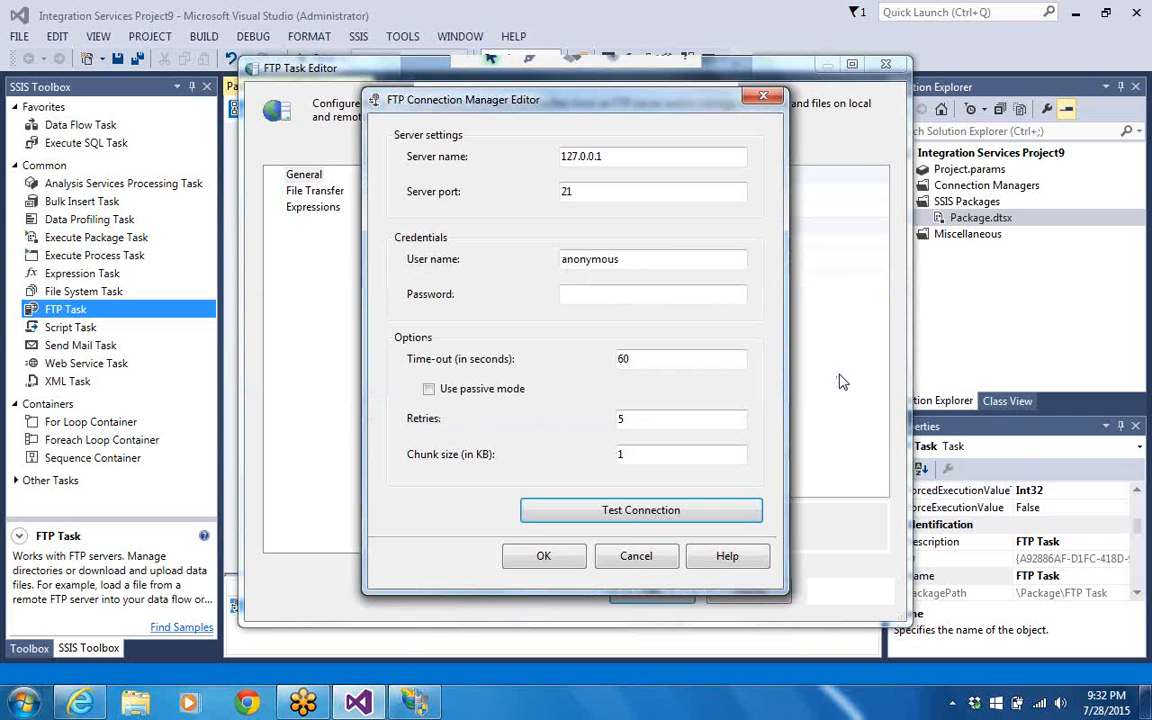
click(543, 556)
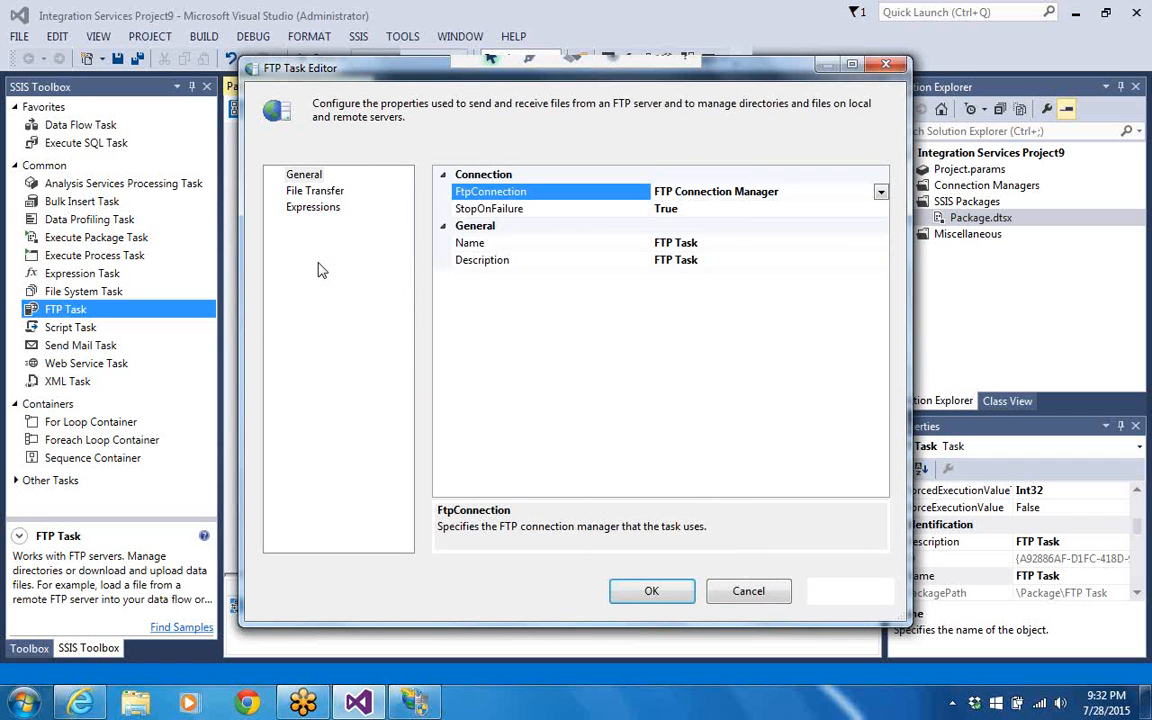
Try IsRemotePathVariable as True in the FTP task's file transfer settings and return it to False
click(330, 193)
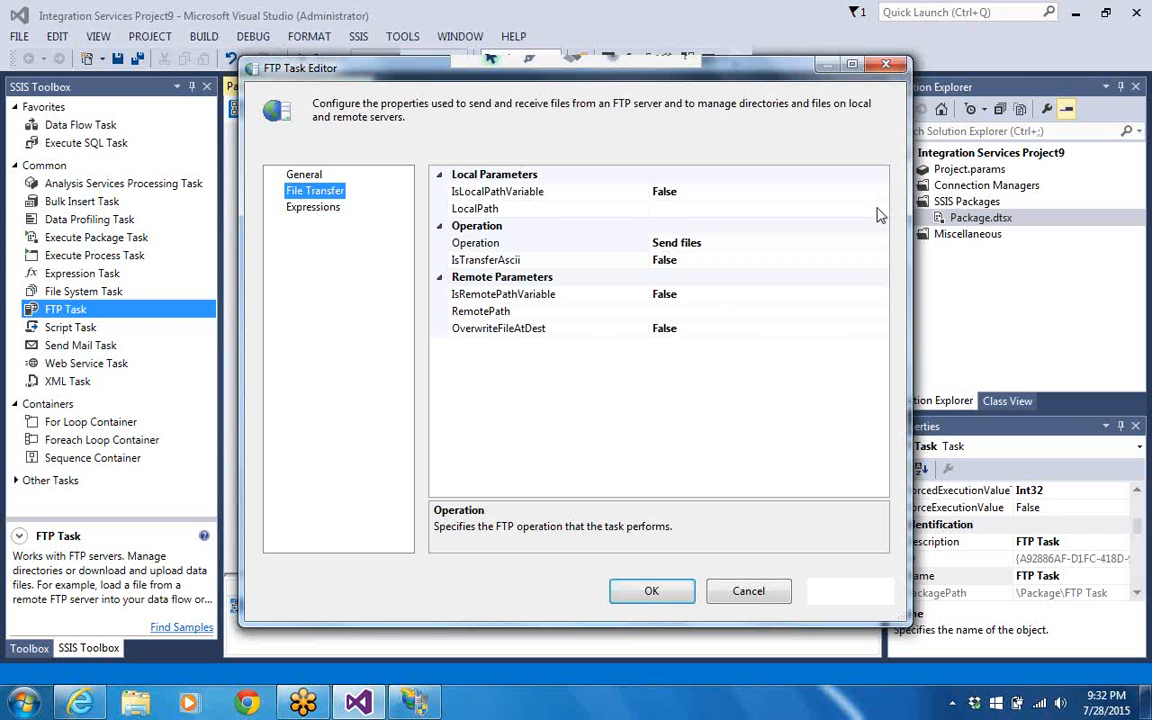
click(880, 262)
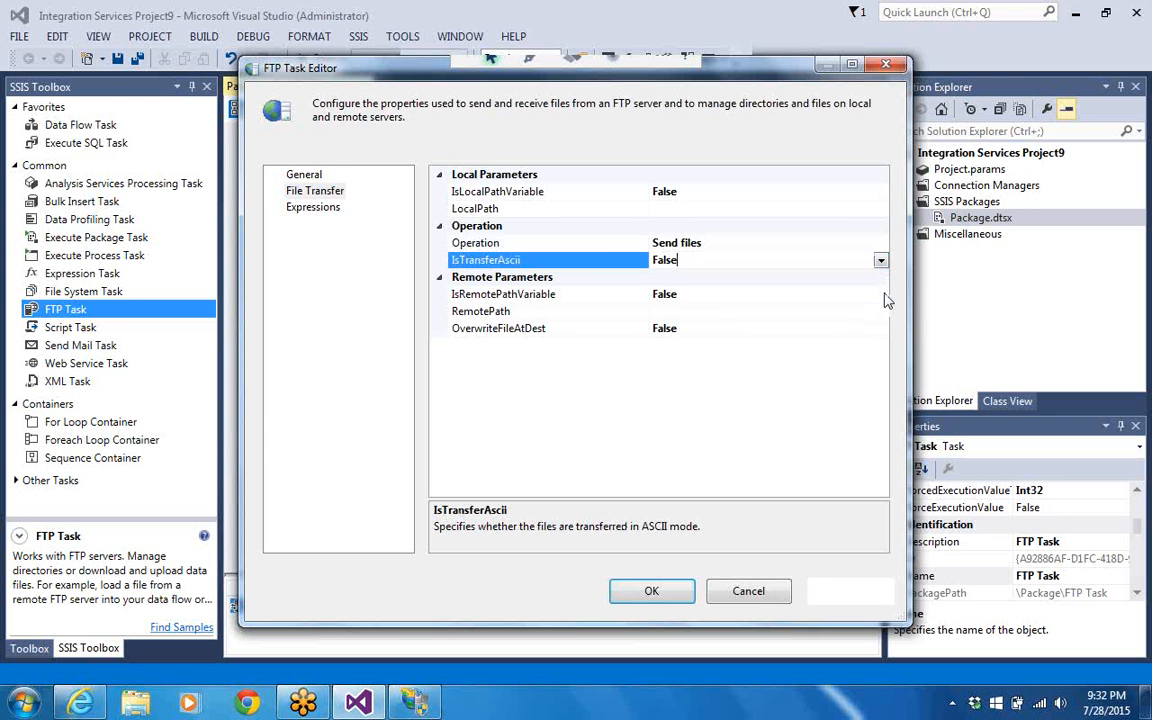
click(884, 296)
click(881, 295)
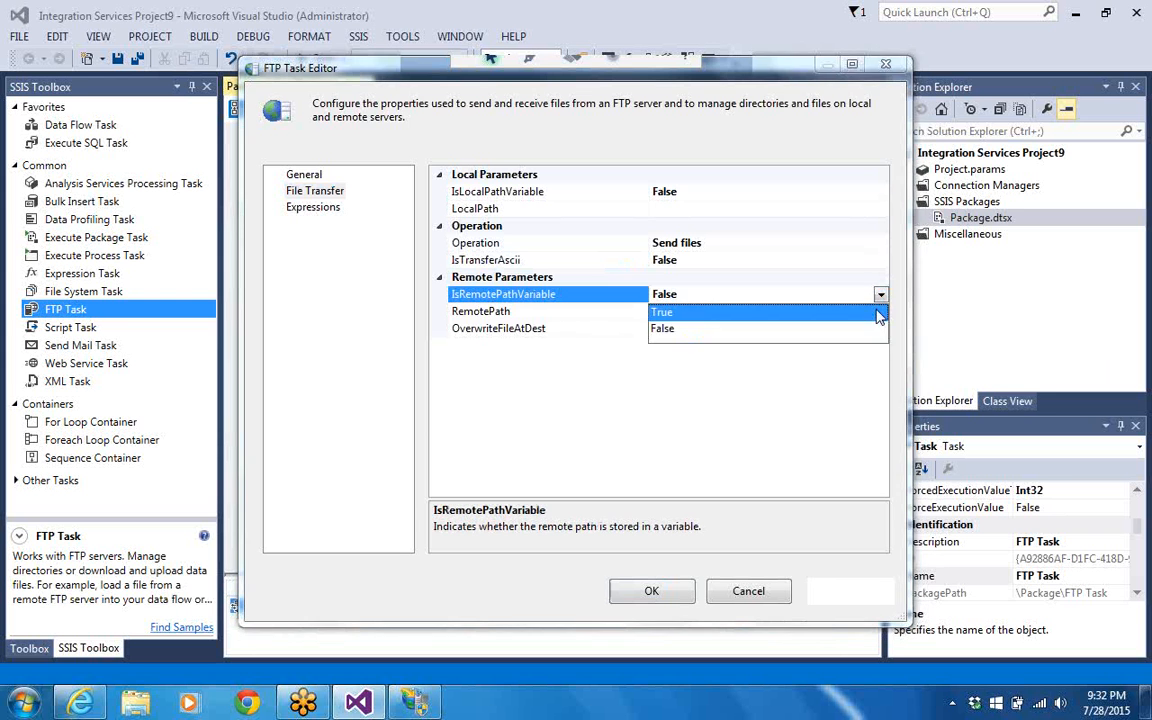
click(795, 308)
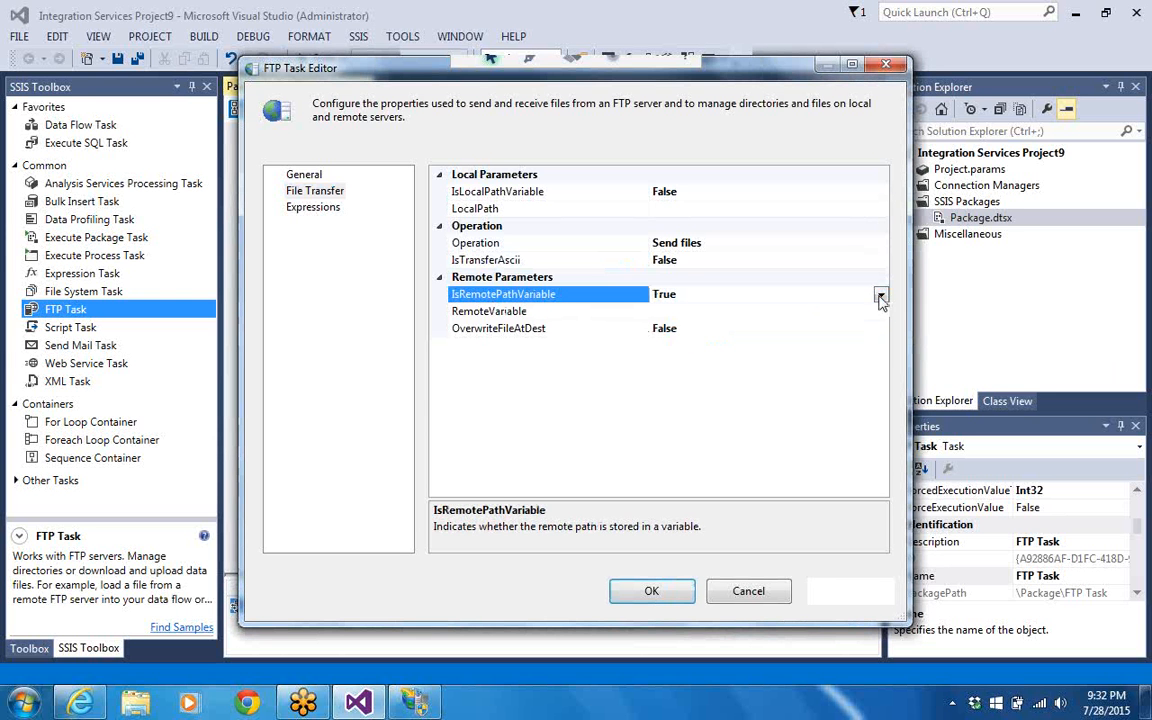
click(881, 295)
click(877, 332)
Try IsLocalPathVariable as True in the file transfer settings and cancel the FTP task editor
click(882, 211)
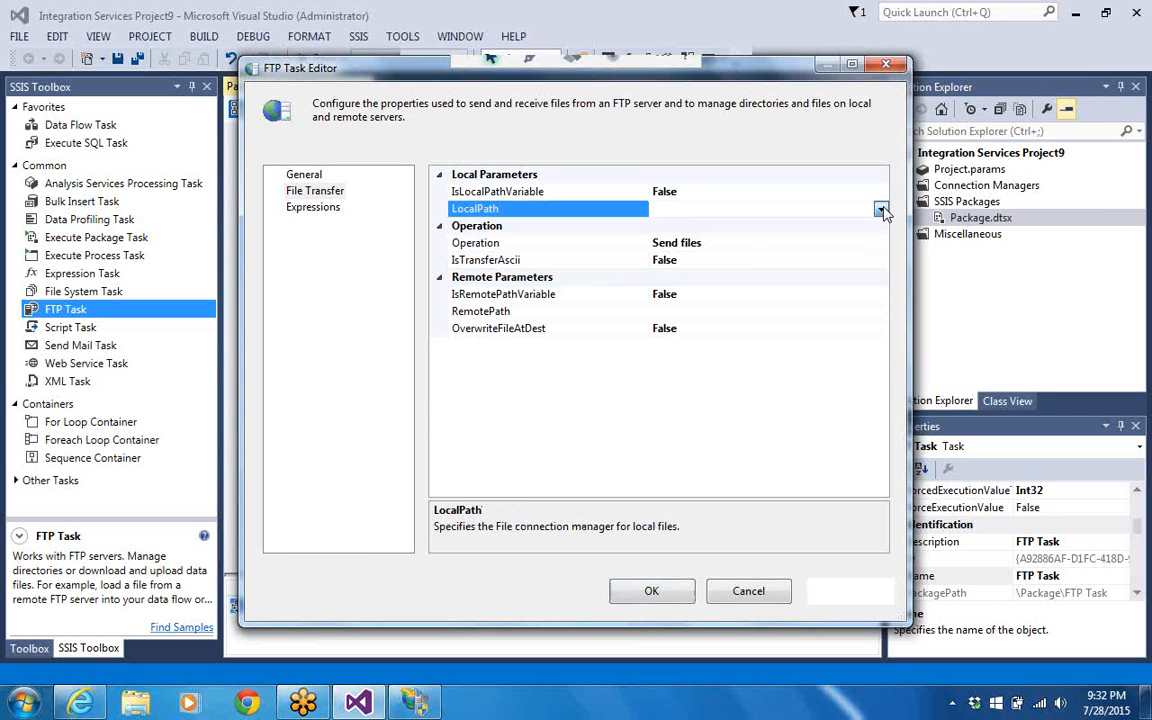
click(881, 210)
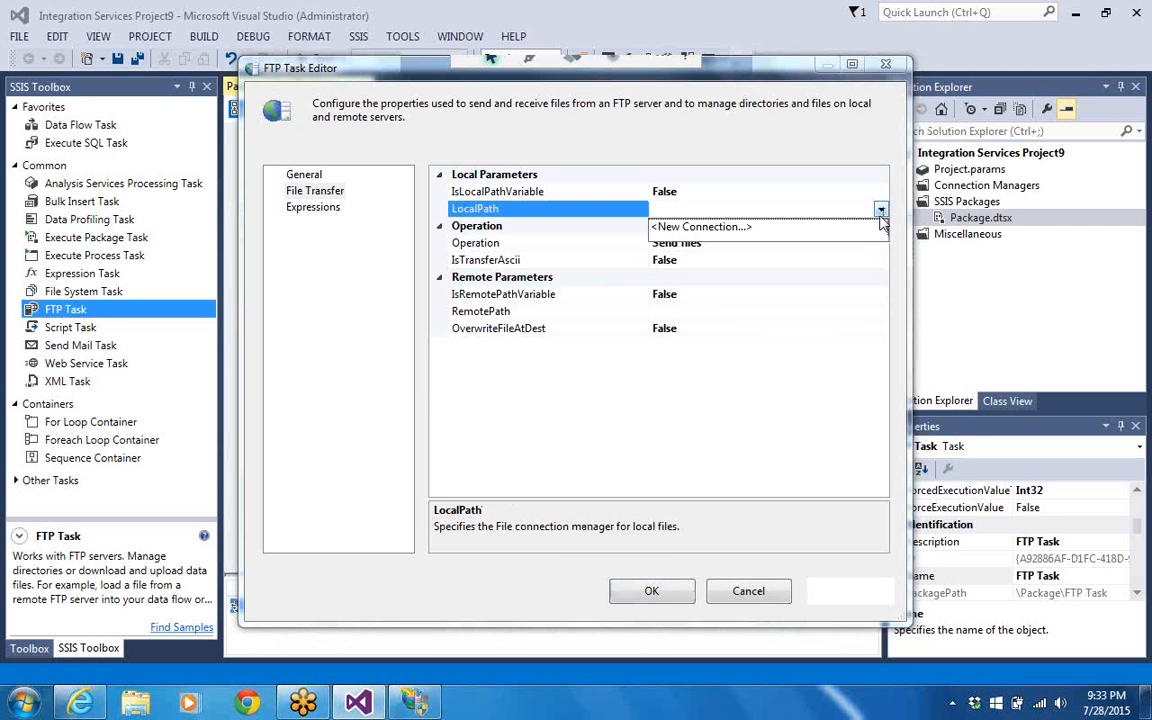
click(880, 207)
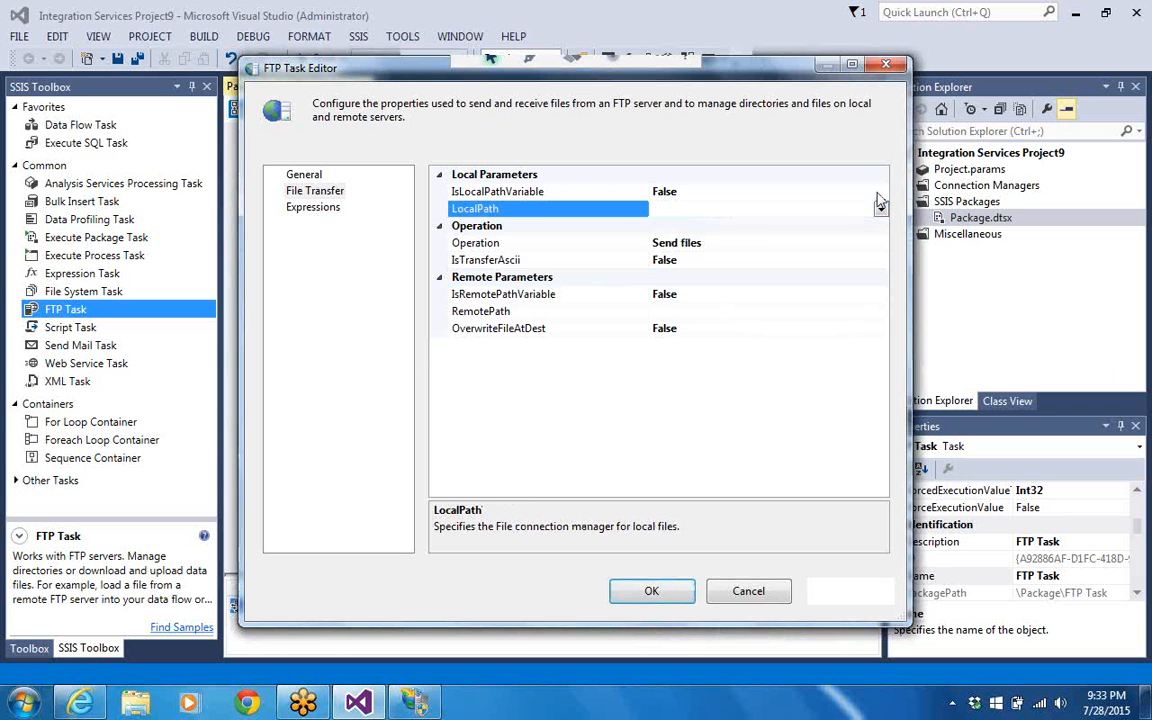
click(880, 192)
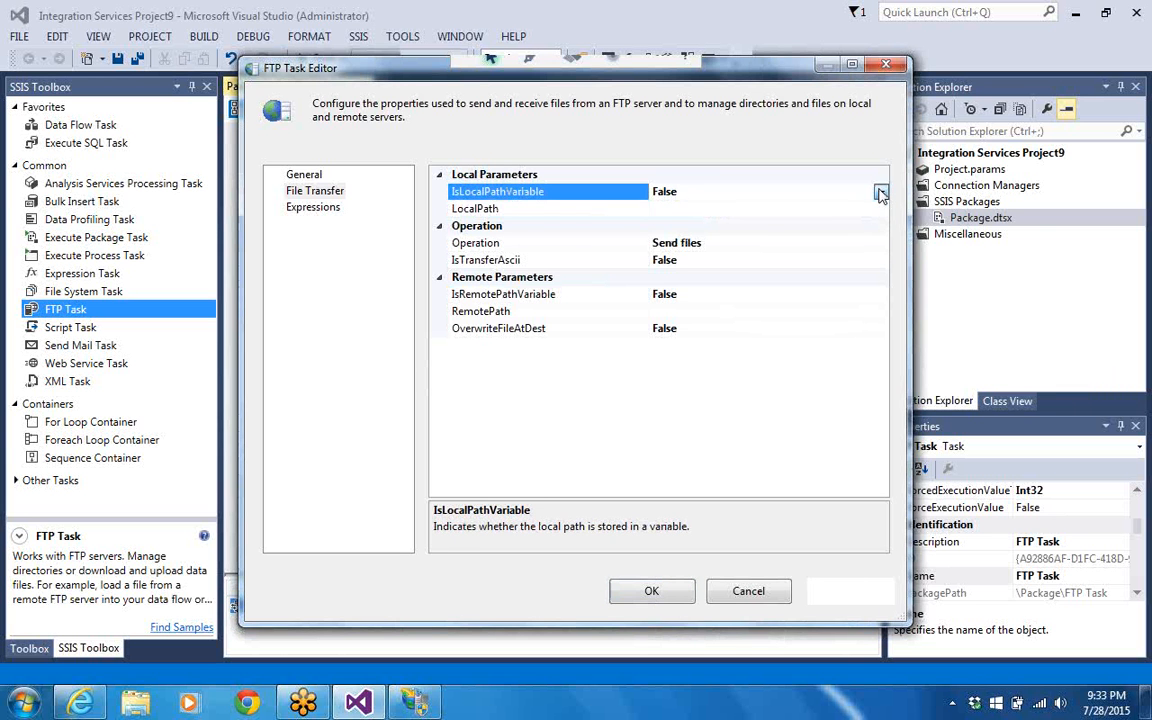
click(880, 192)
click(872, 211)
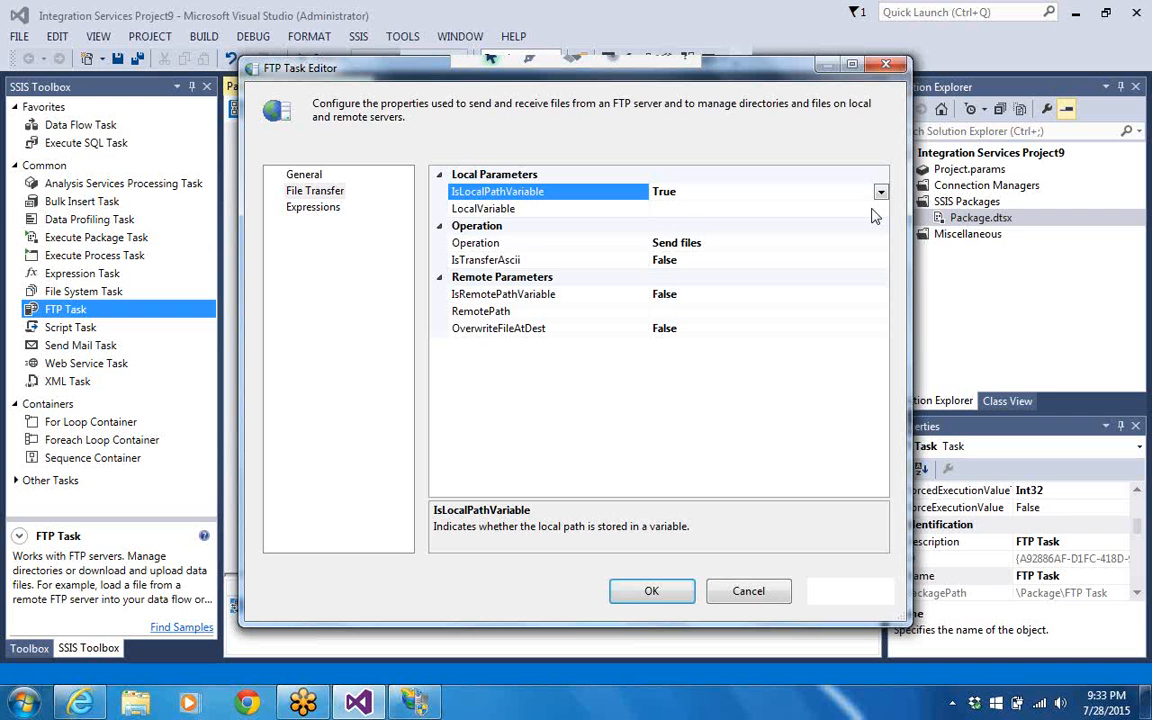
click(881, 214)
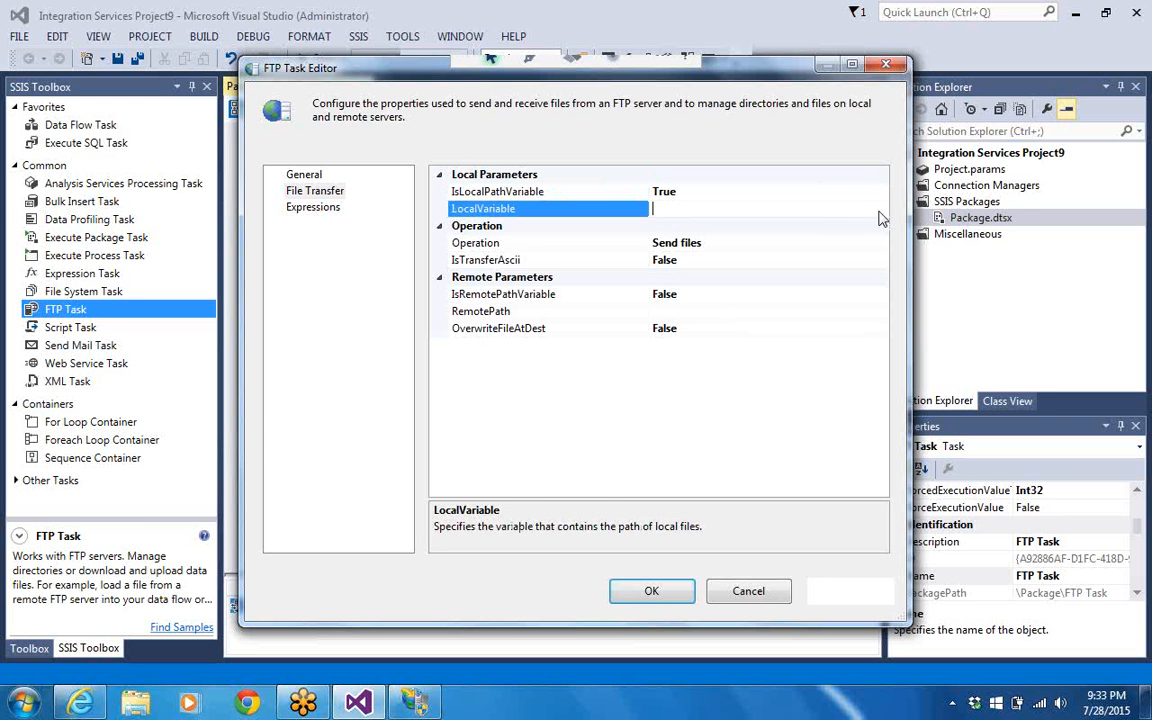
click(774, 590)
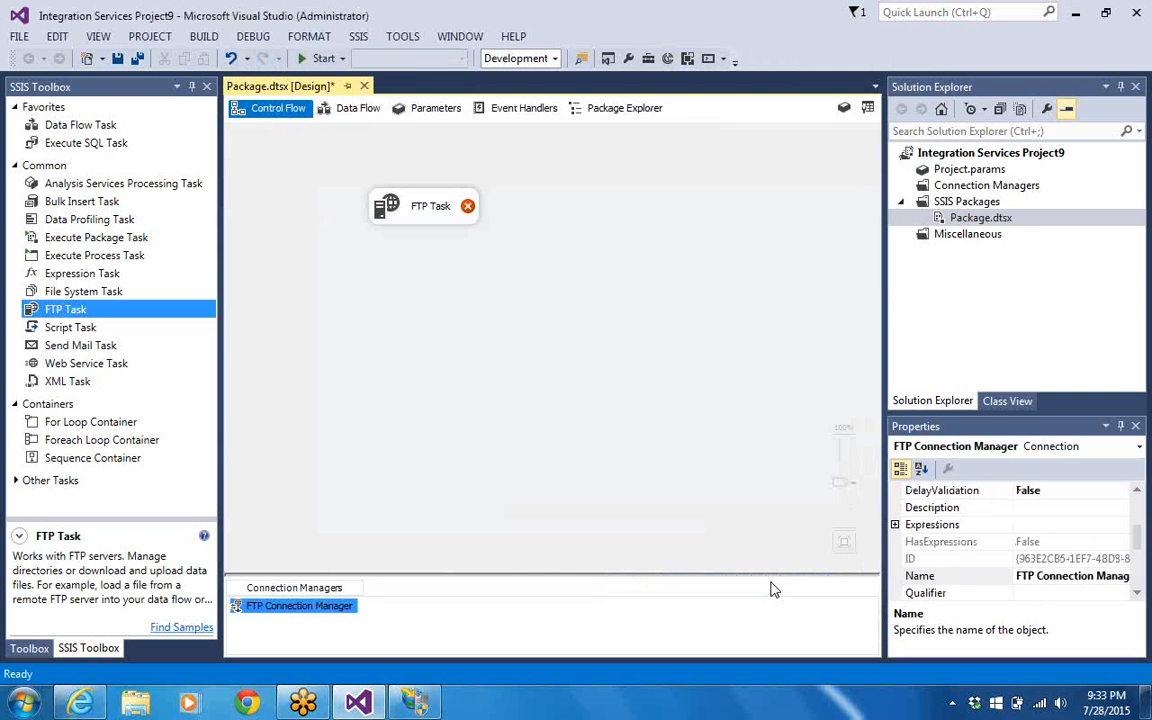
Replace the FTP Task on the control flow with a Foreach Loop Container and enlarge the container
click(407, 215)
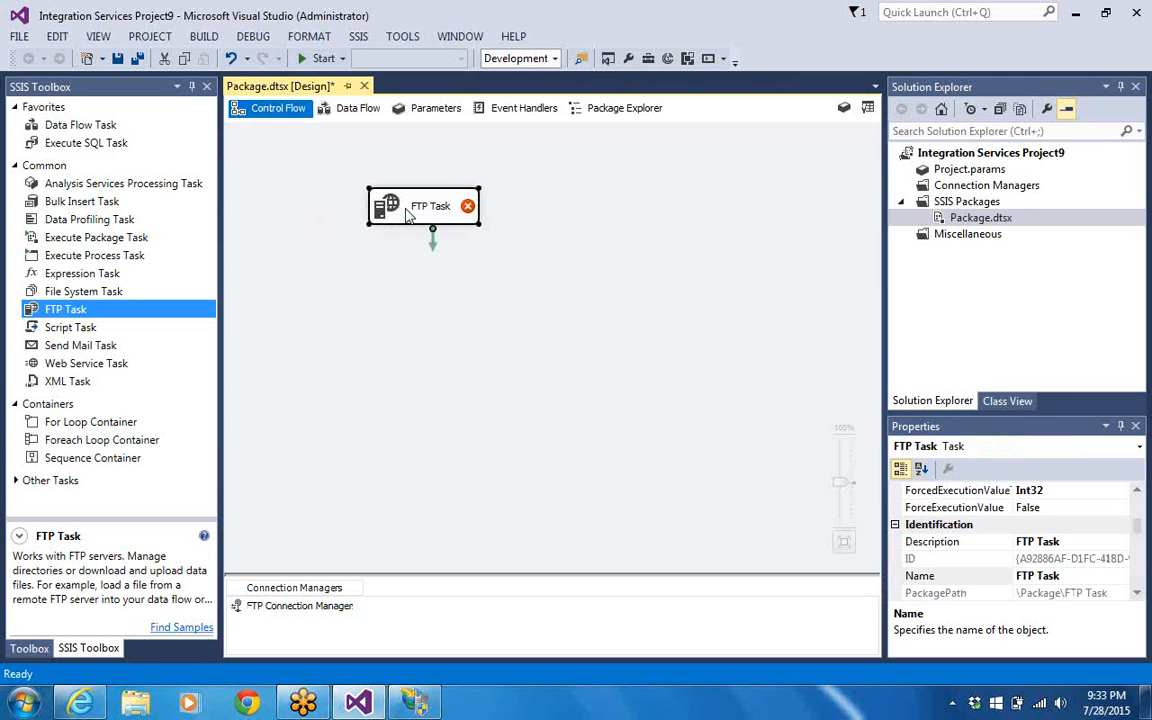
key(Delete)
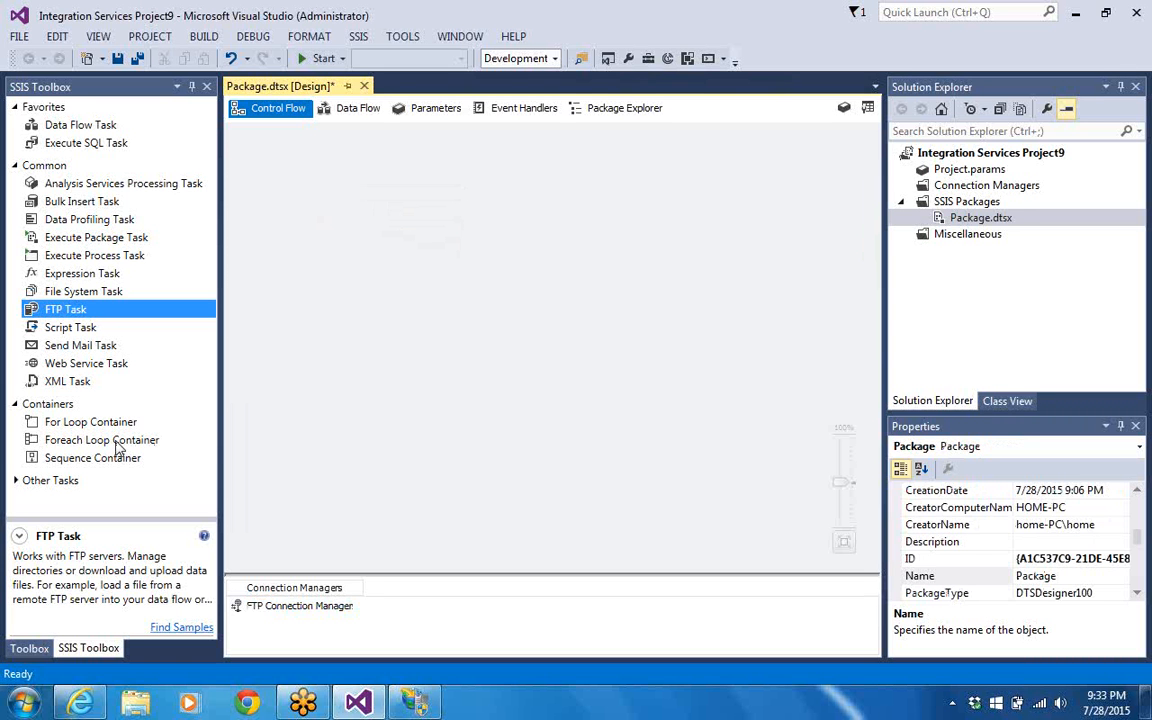
drag(117, 449, 326, 165)
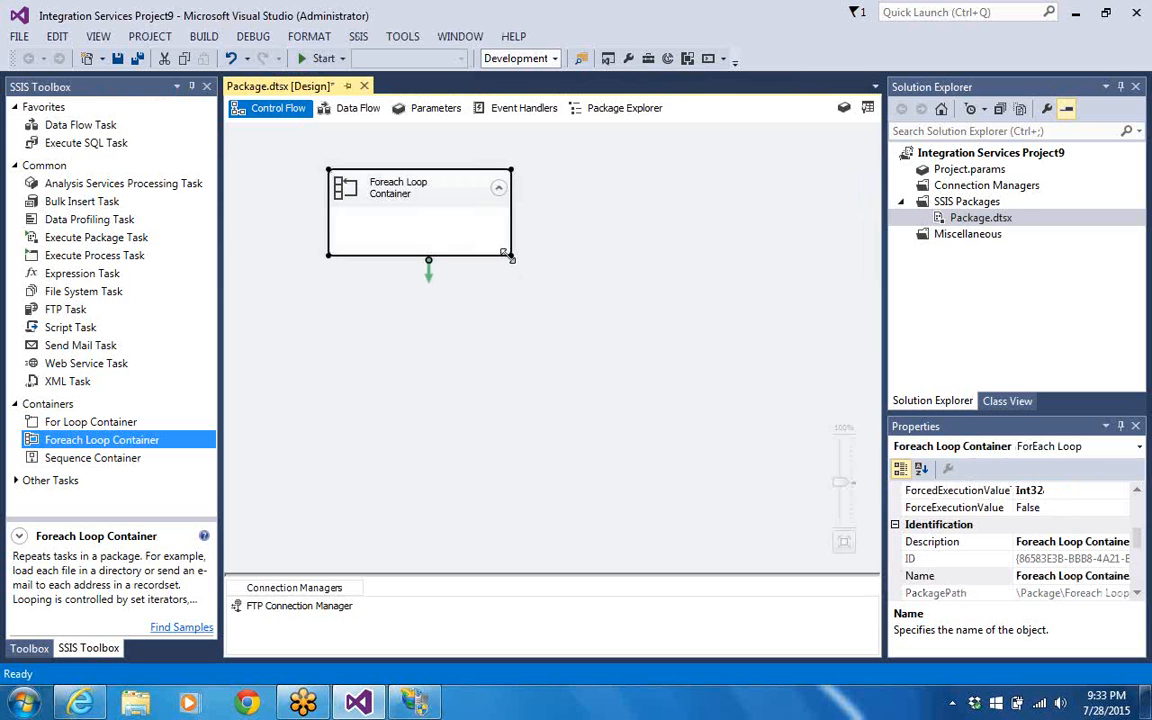
drag(512, 255, 545, 411)
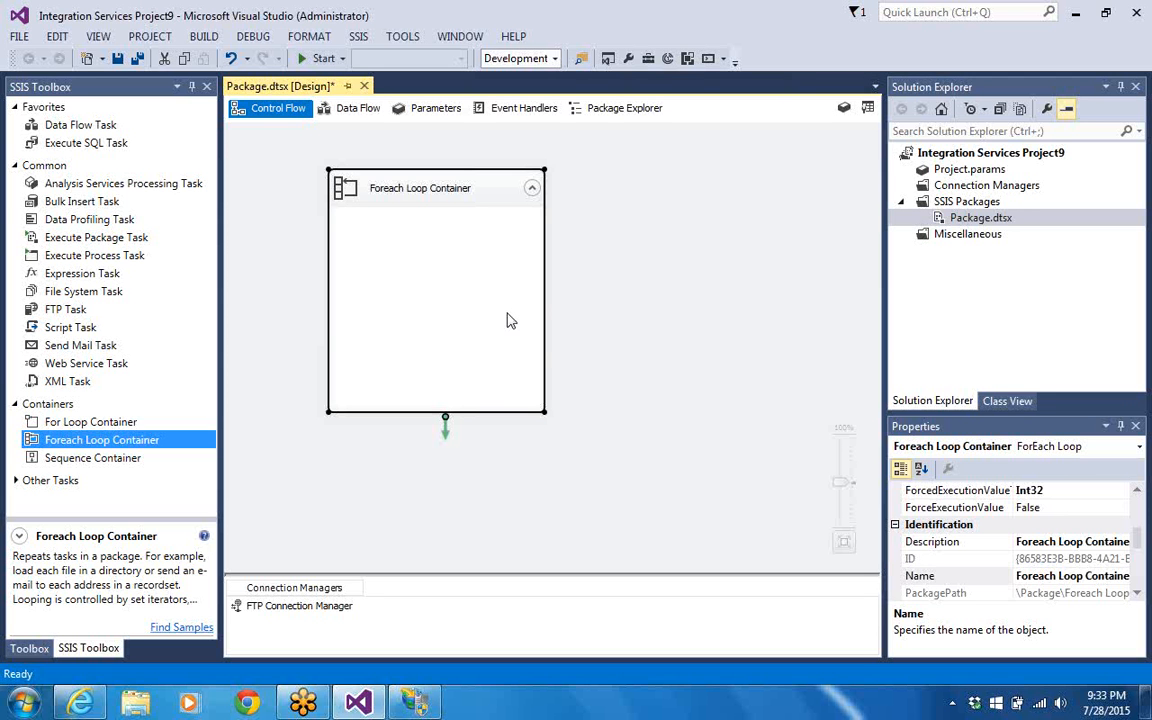
Rename the Foreach Loop Container as "File uploading into FTP server"
click(427, 196)
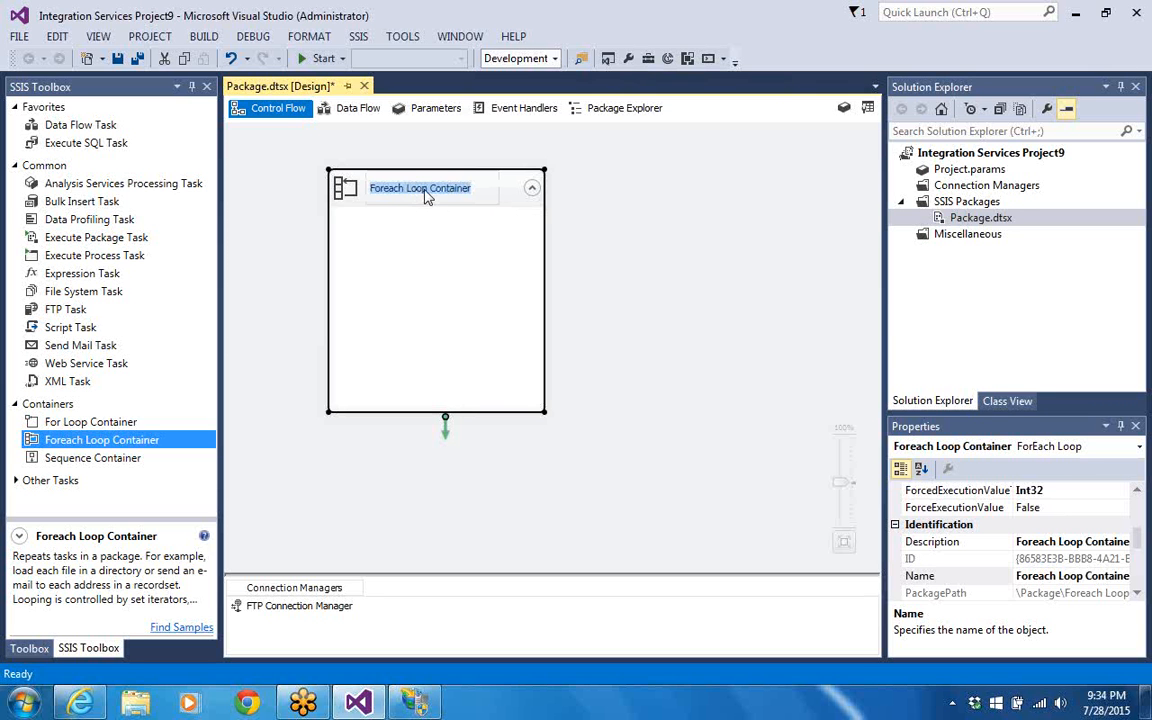
text(File uploading into FTP server)
key(Return)
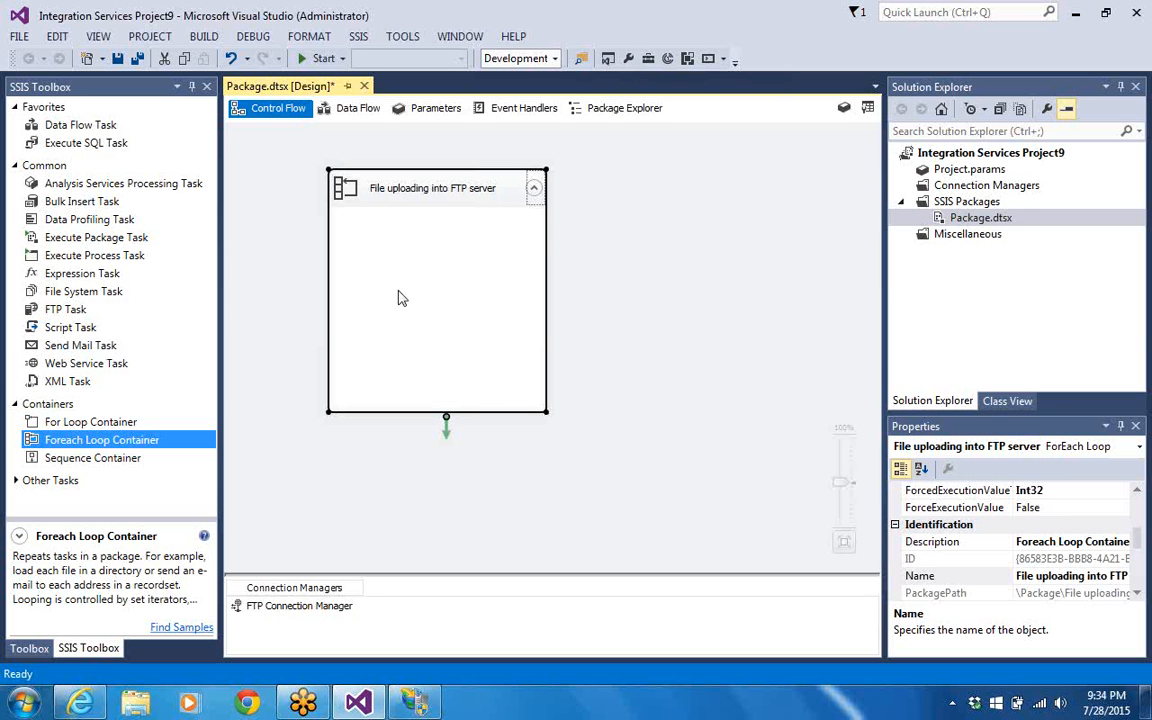
Open the Foreach Loop Editor for the "File uploading into FTP server" container
click(481, 194)
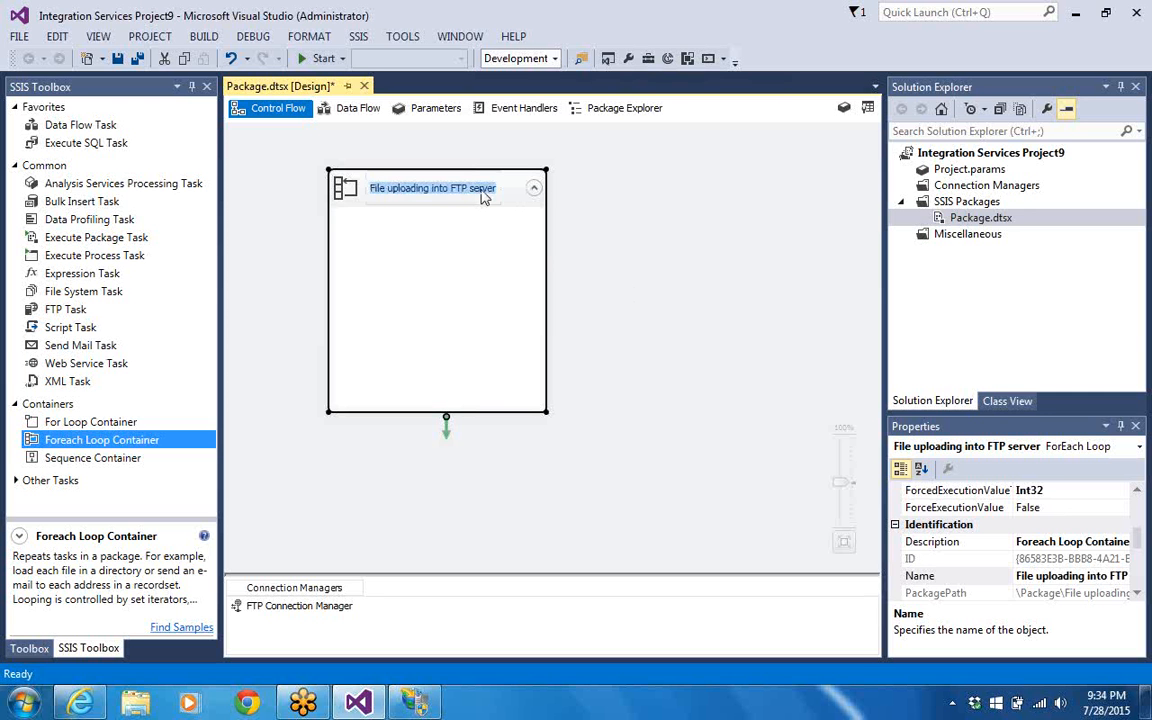
right_click(481, 196)
click(522, 224)
click(471, 263)
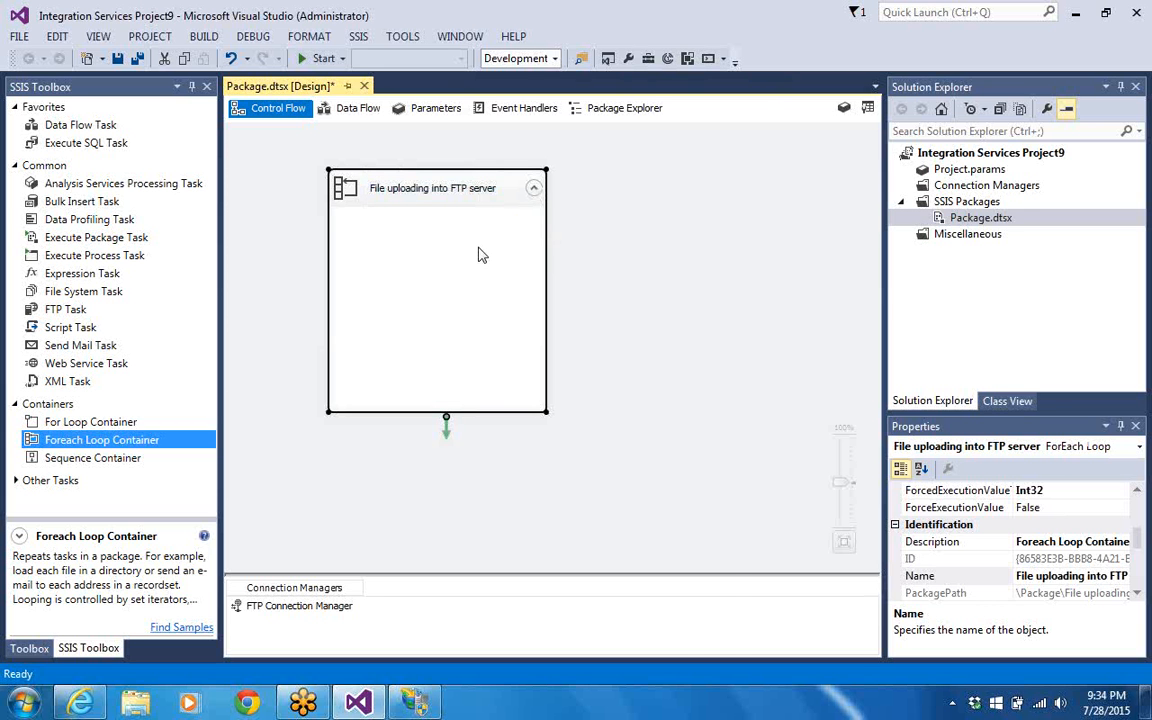
right_click(468, 247)
click(515, 270)
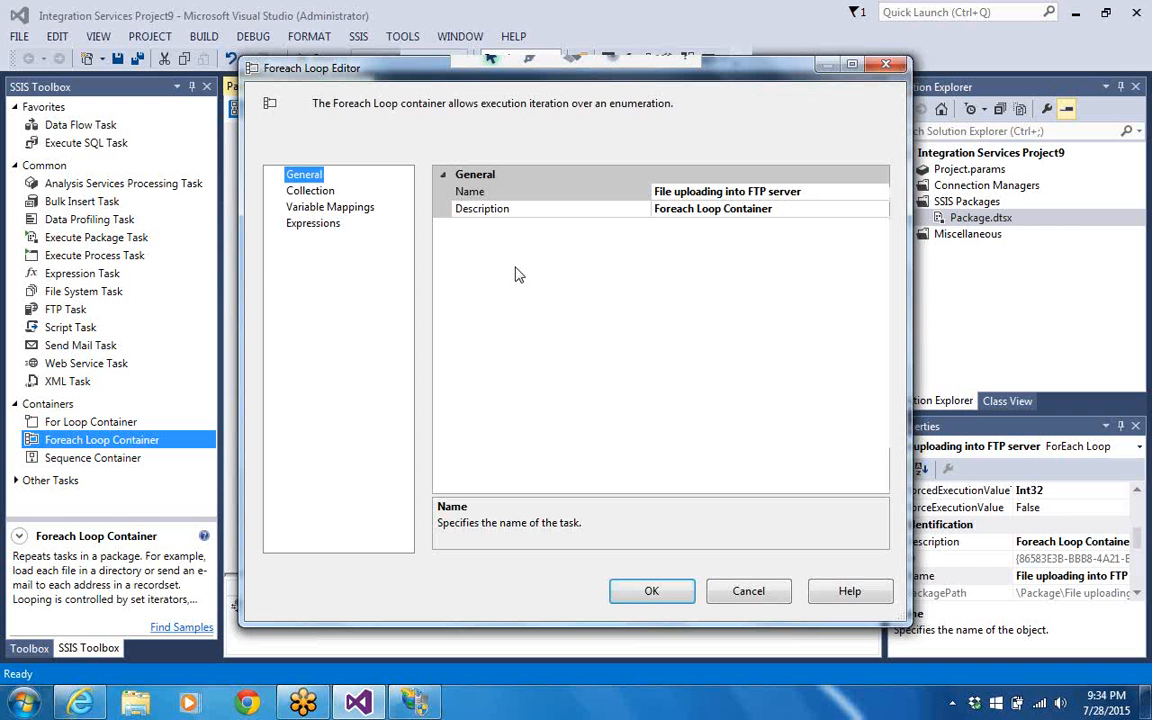
Set the loop's collection enumerator to Foreach File Enumerator
click(312, 197)
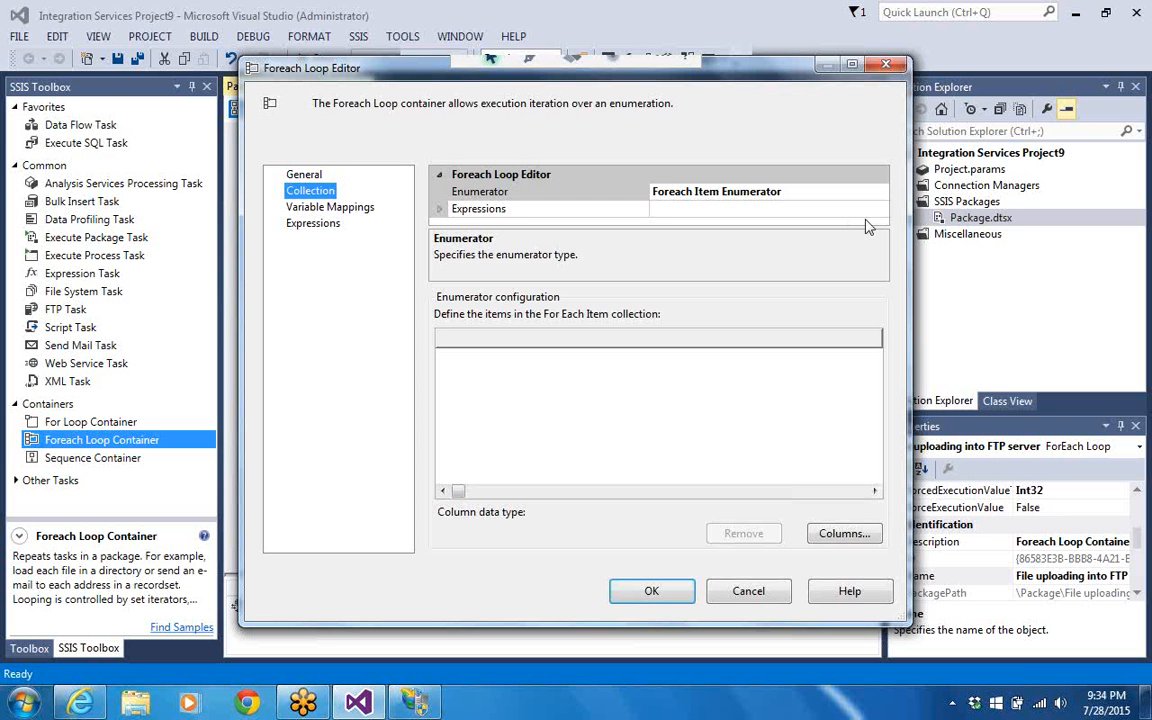
click(880, 198)
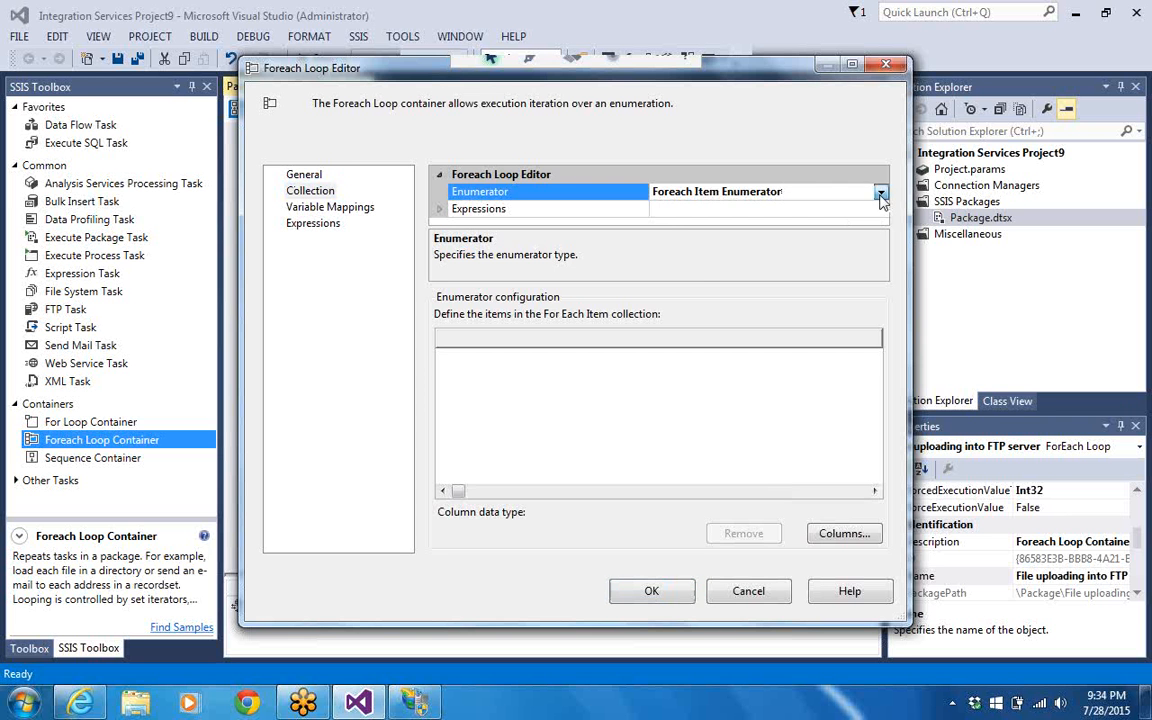
click(880, 195)
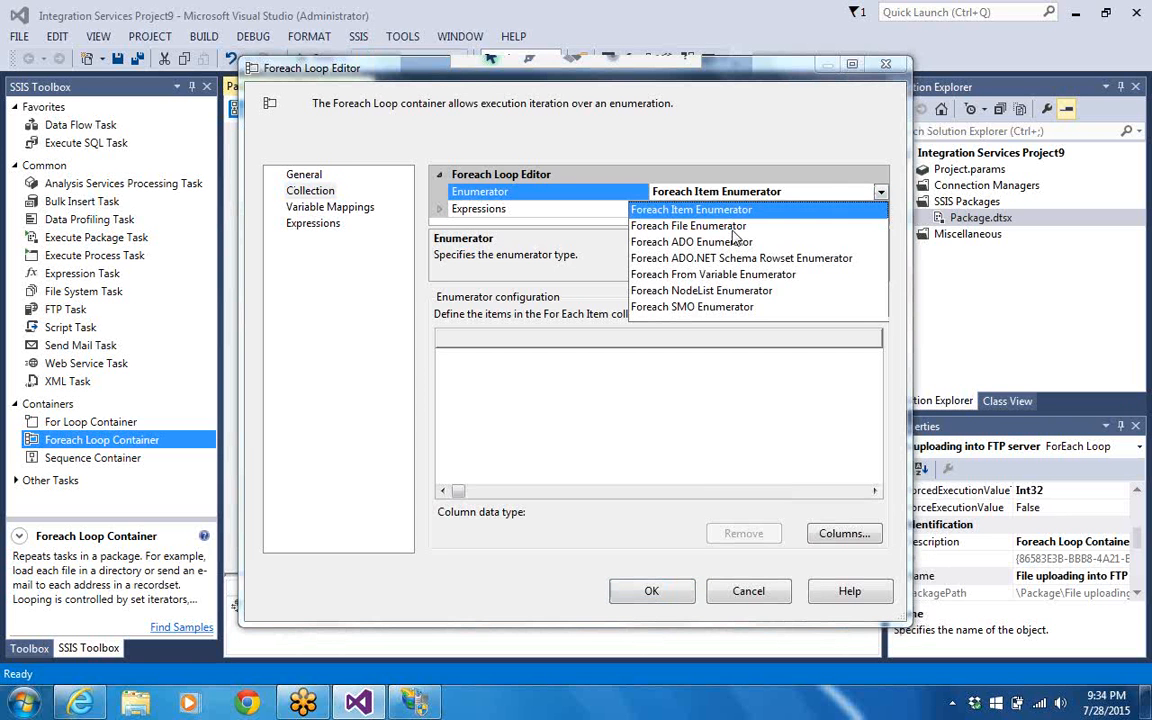
click(690, 226)
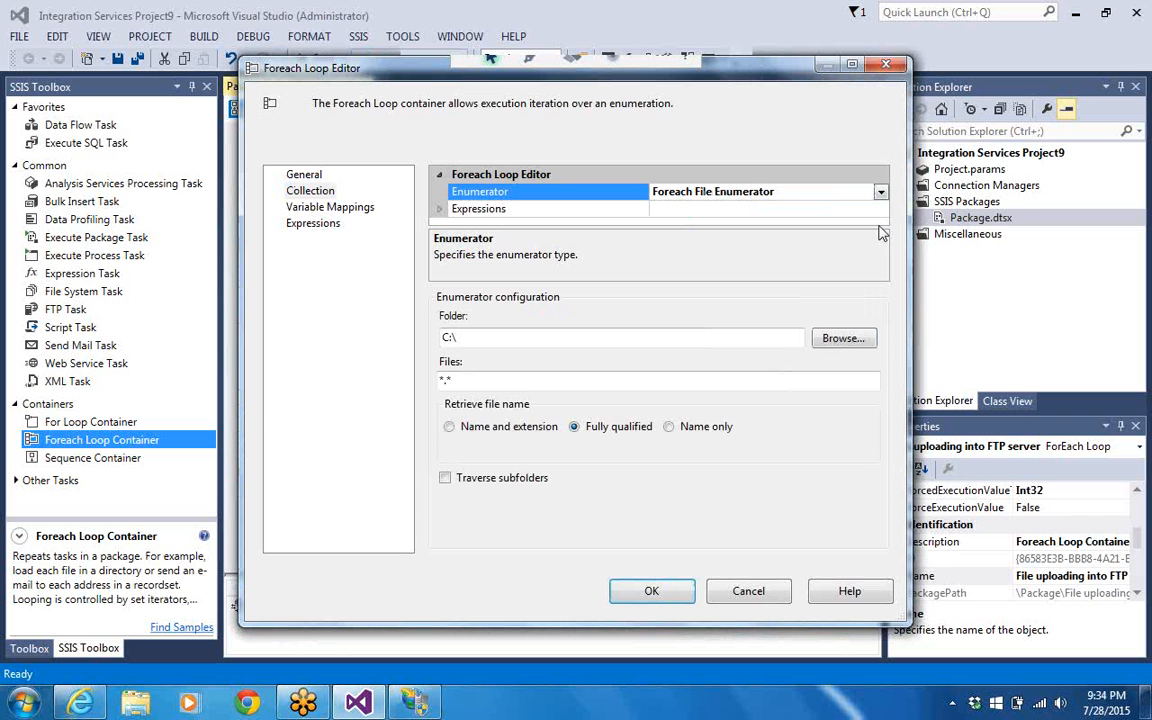
Choose the InputFiles folder on the desktop as the folder whose files the loop enumerates
click(838, 339)
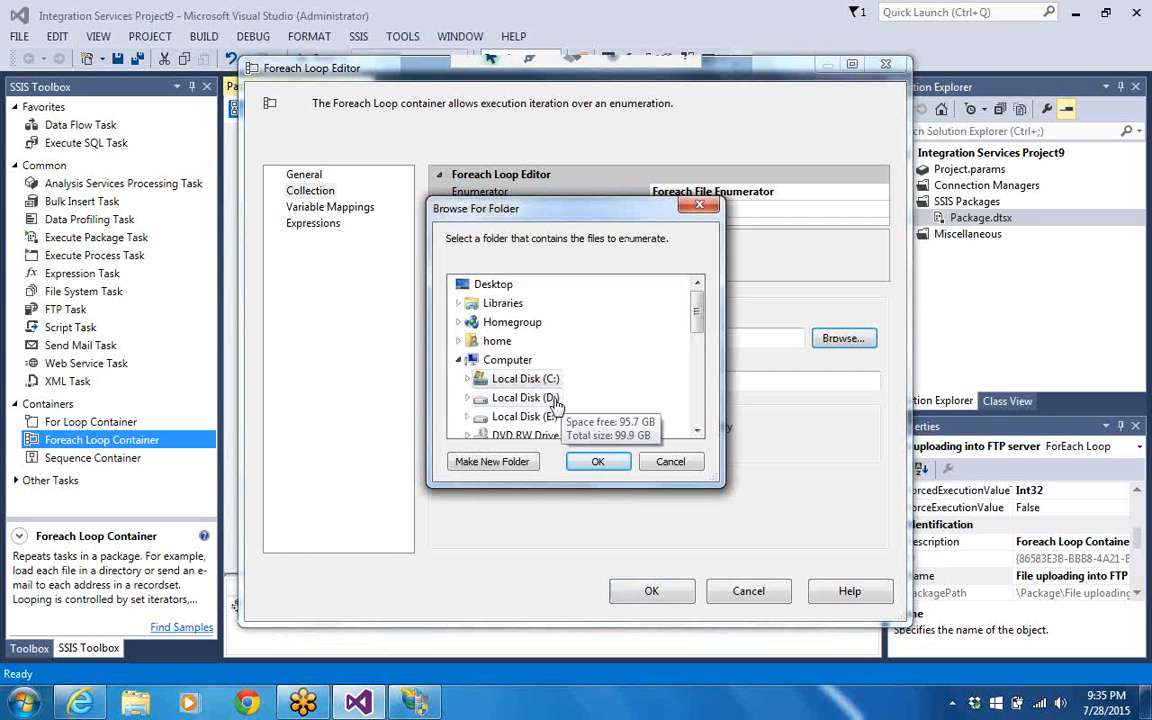
click(553, 398)
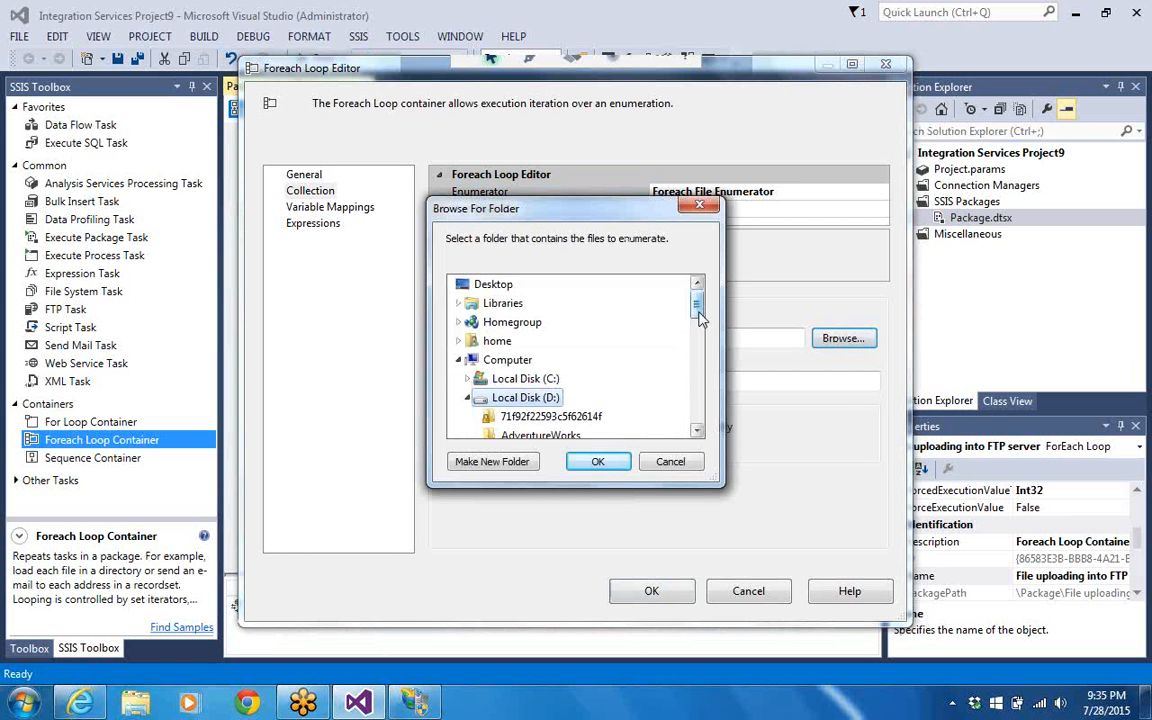
drag(697, 306, 703, 343)
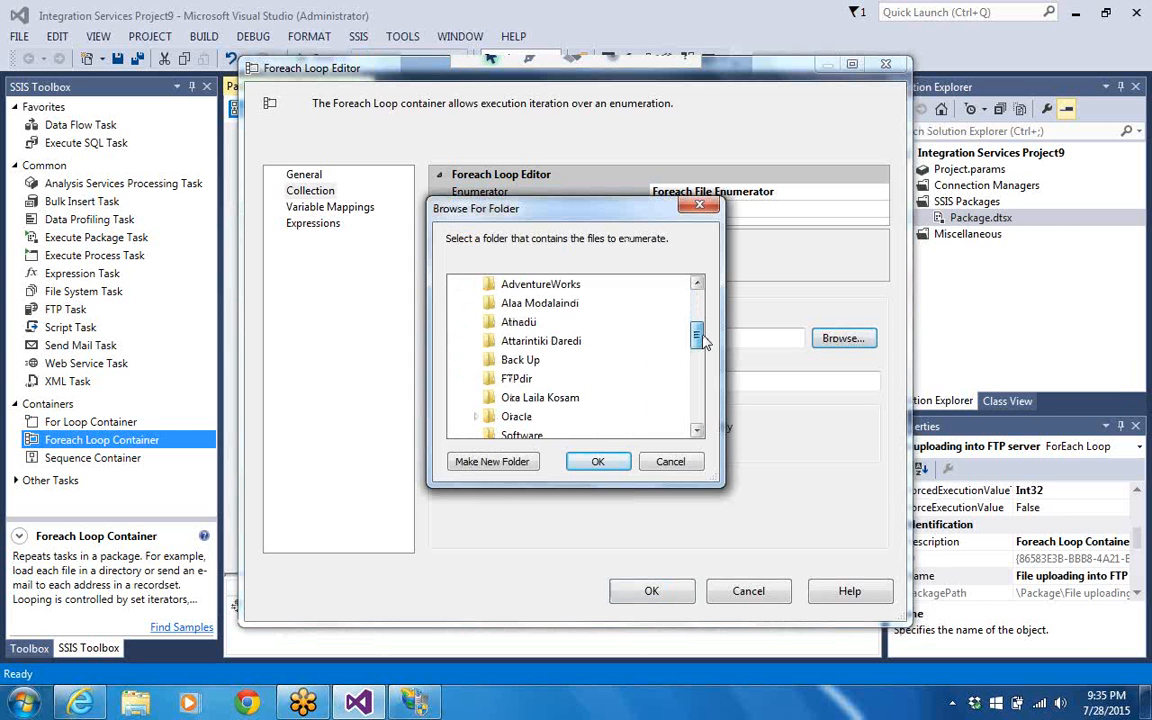
click(517, 384)
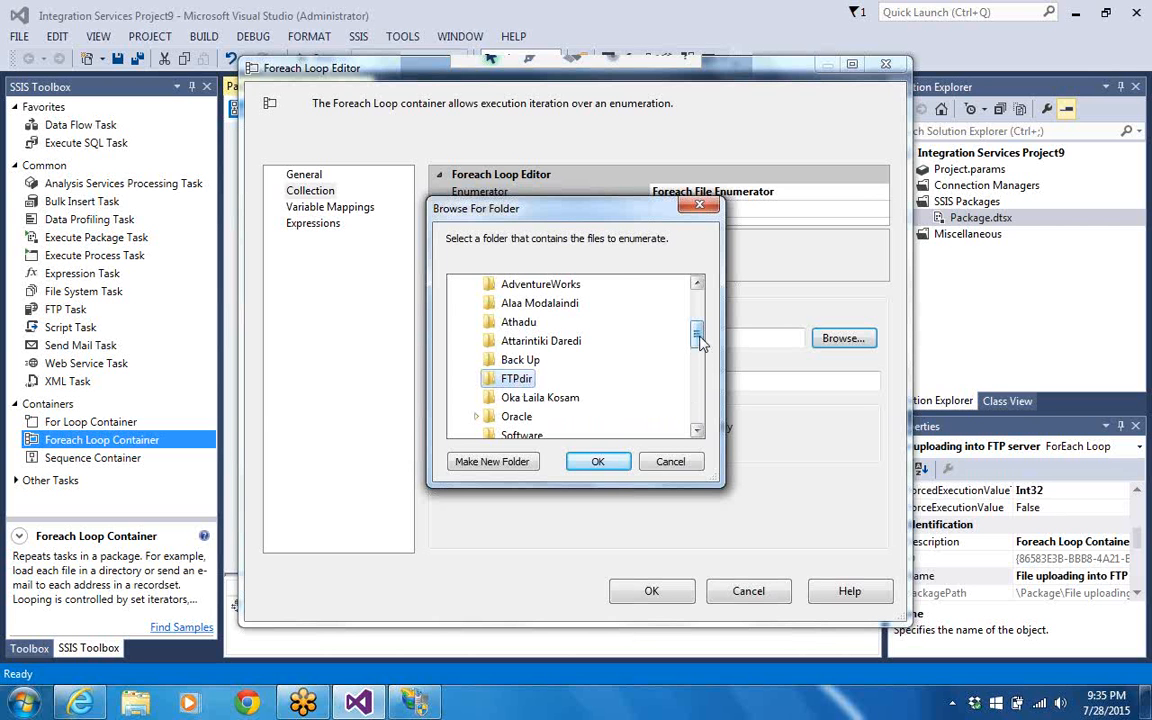
drag(700, 341, 699, 354)
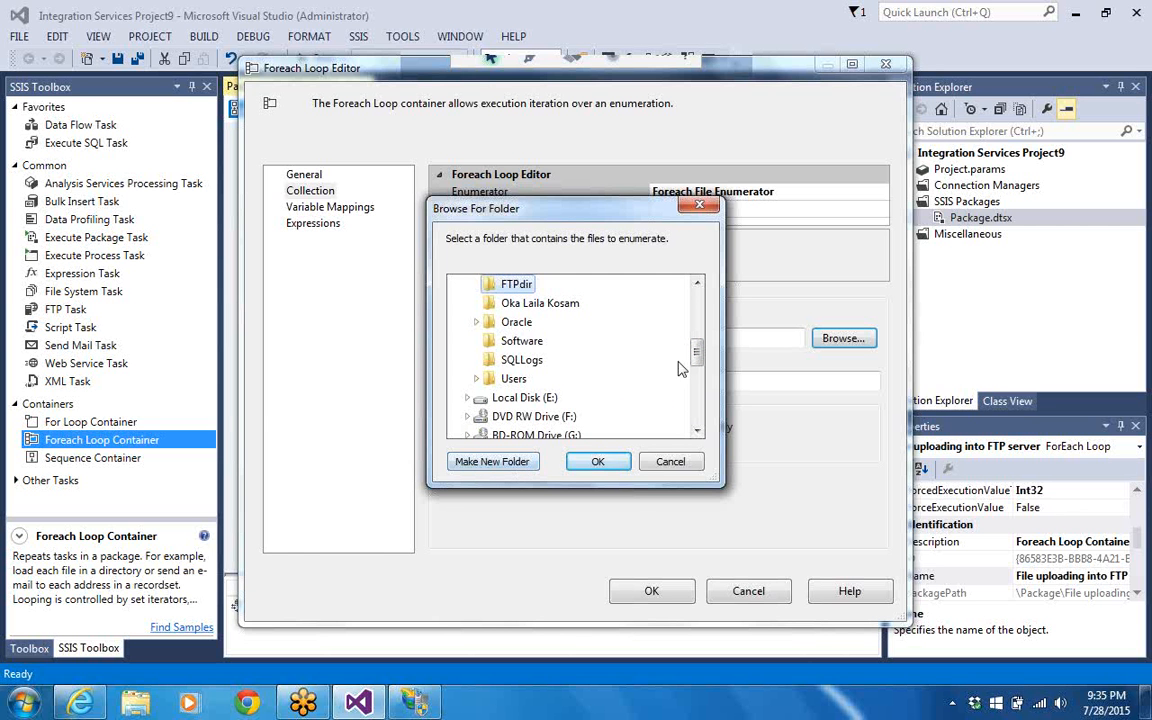
scroll(701, 352, up, 1)
drag(701, 352, 700, 382)
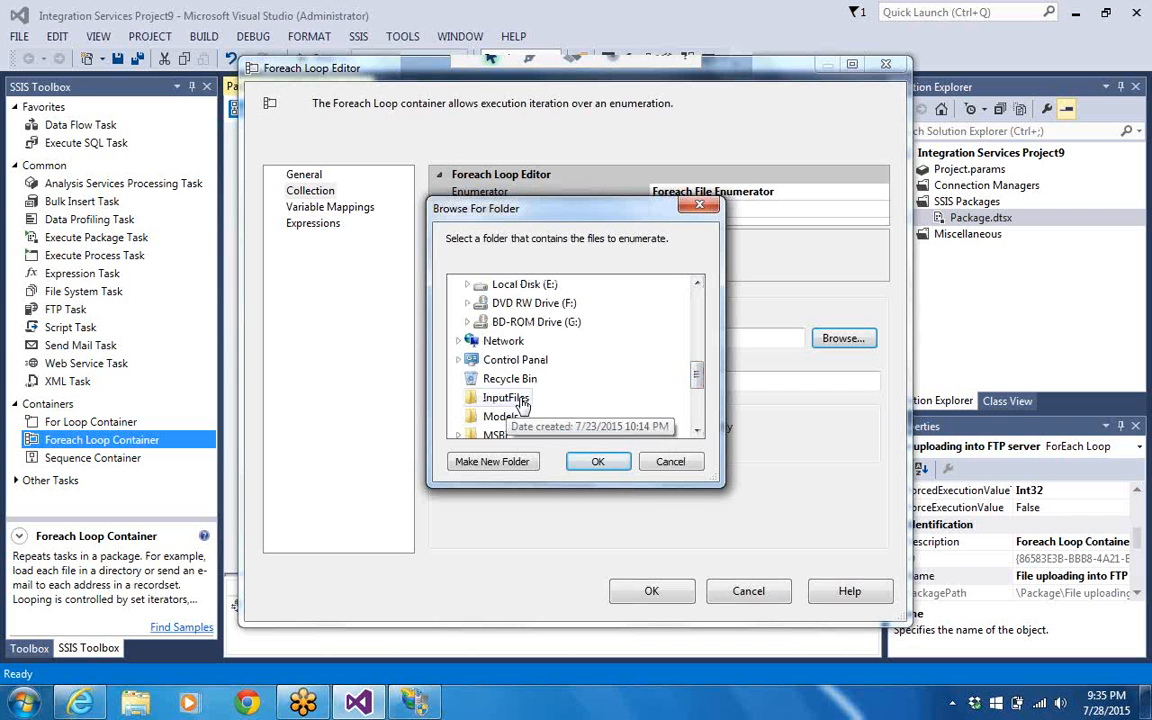
click(519, 399)
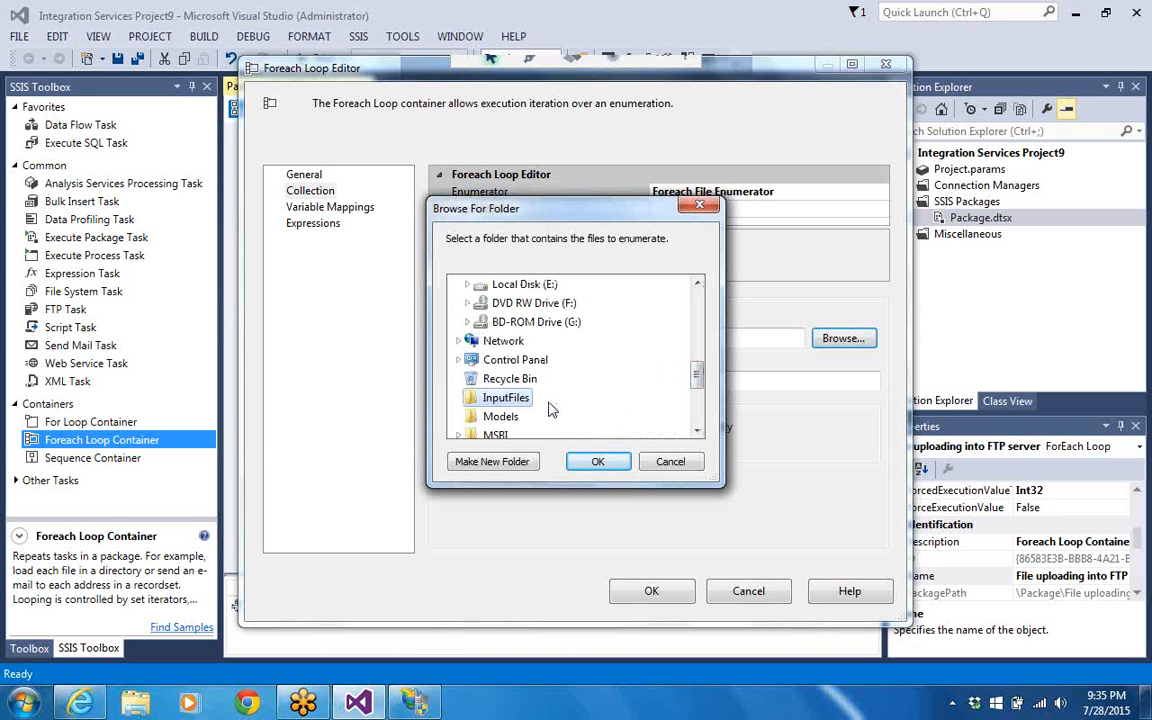
click(592, 463)
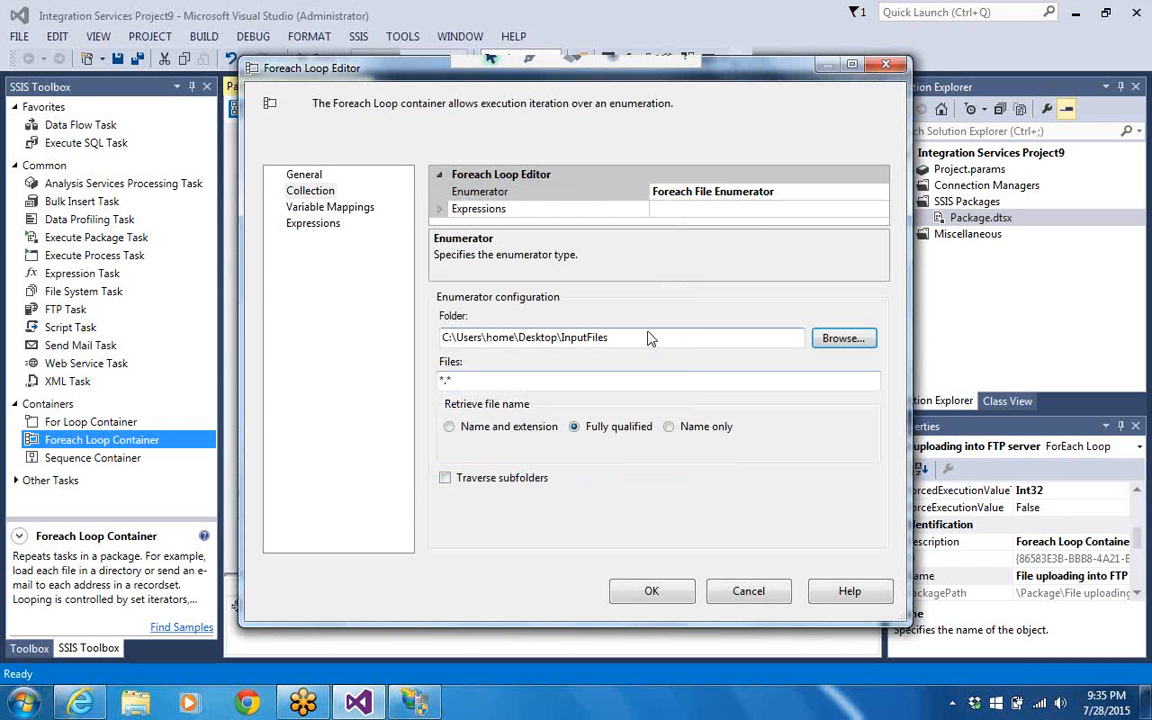
Start a new variable in the loop's variable mappings and scope it to the "File uploading into FTP server" container
click(336, 212)
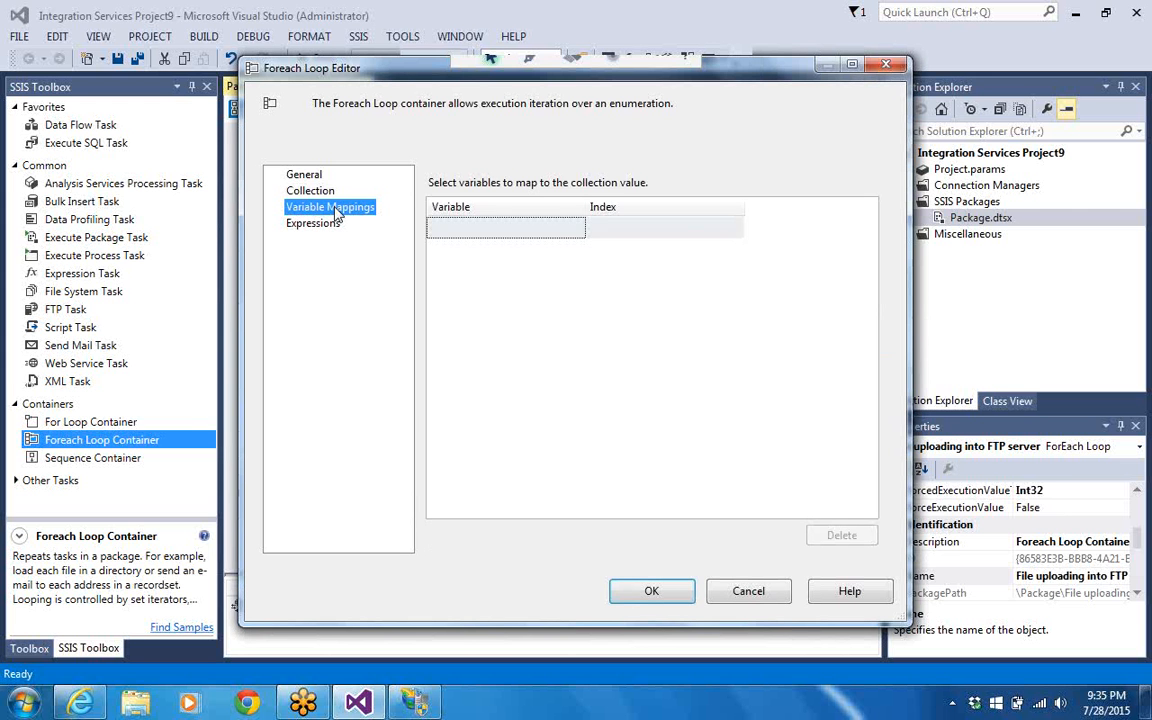
click(530, 230)
click(575, 229)
click(577, 229)
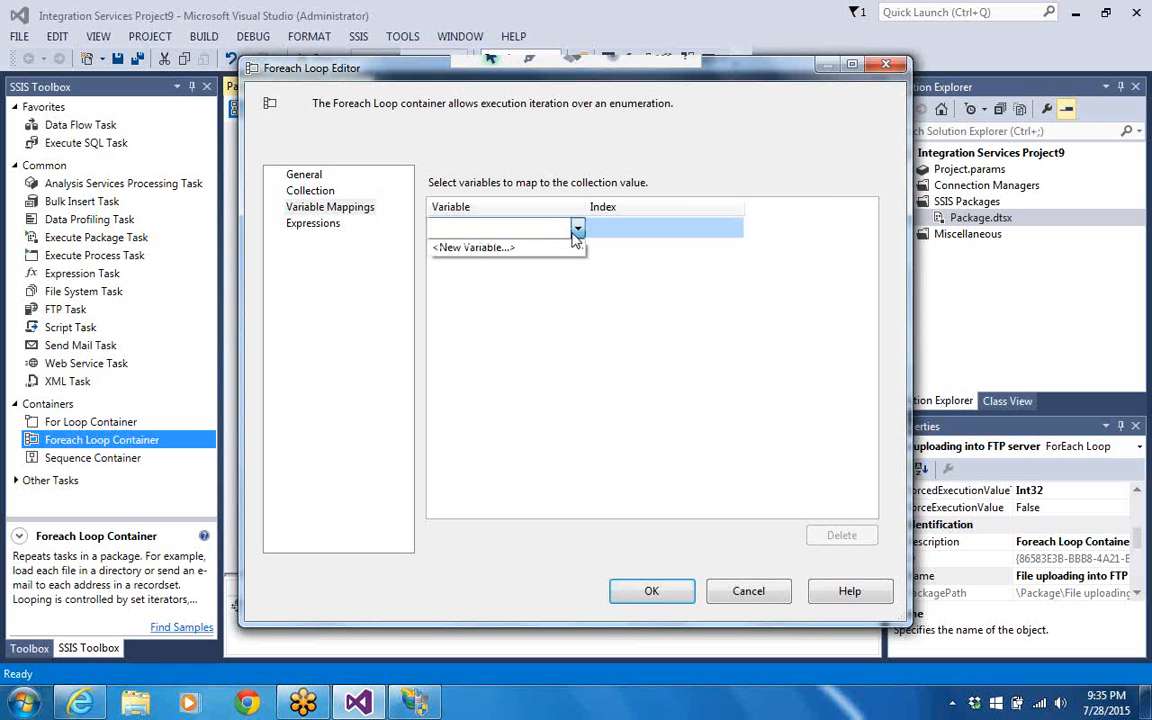
click(508, 250)
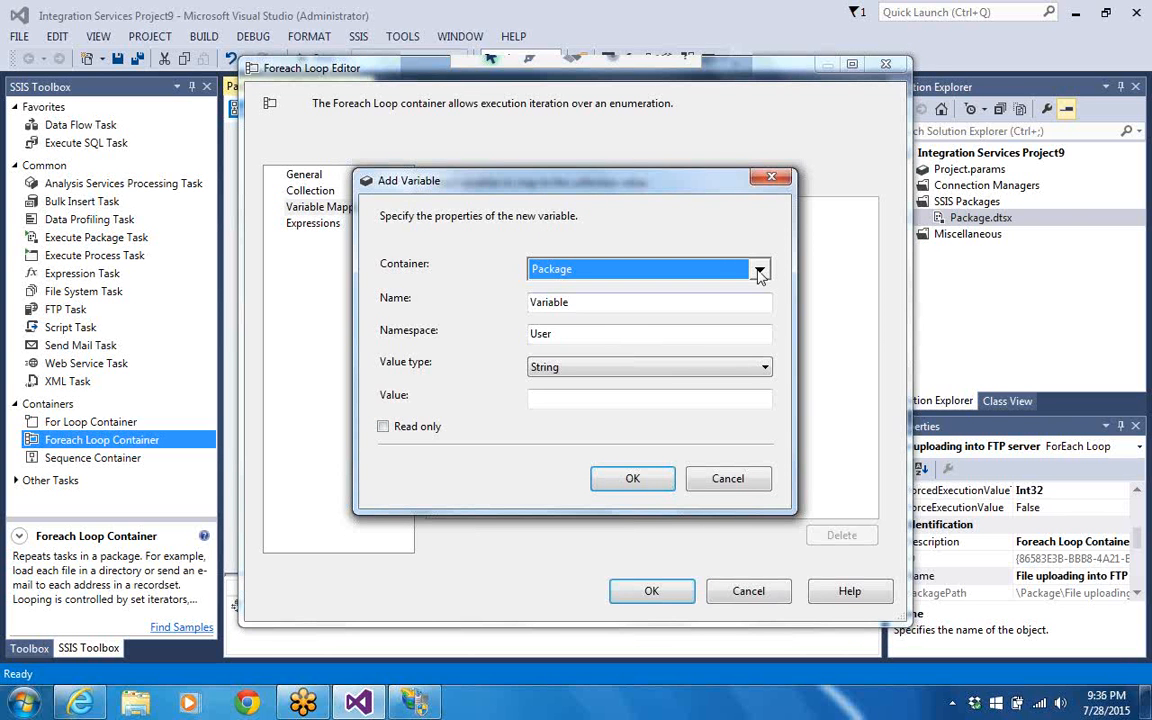
click(758, 302)
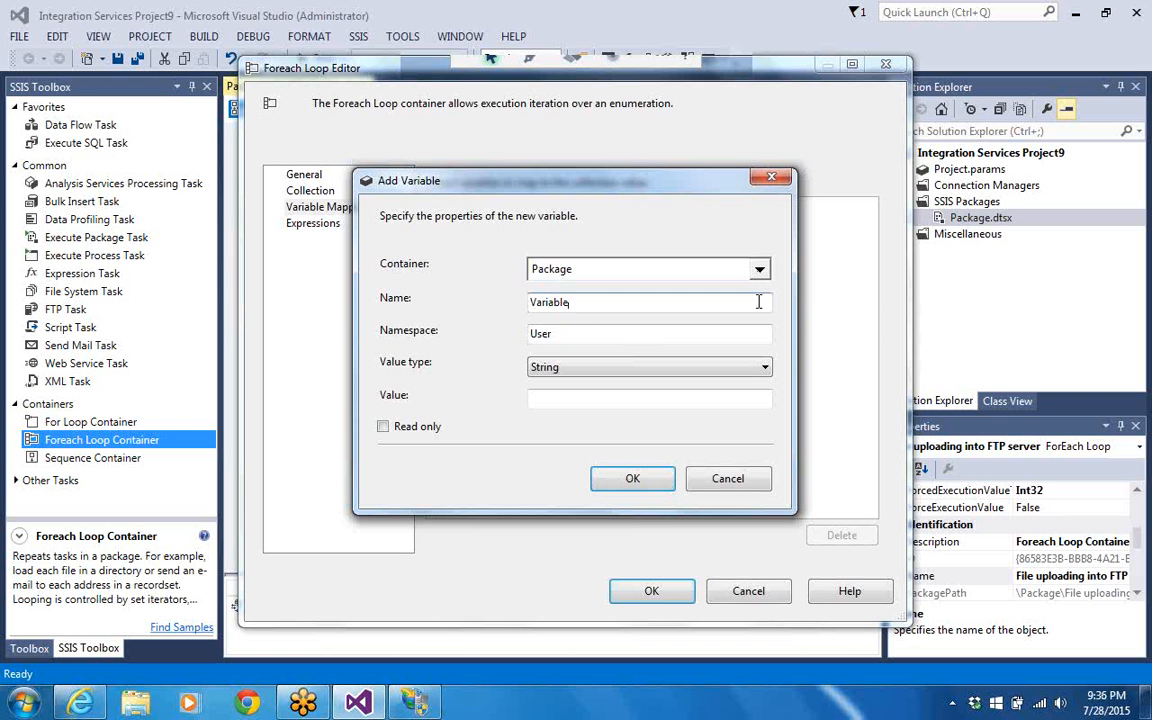
click(760, 270)
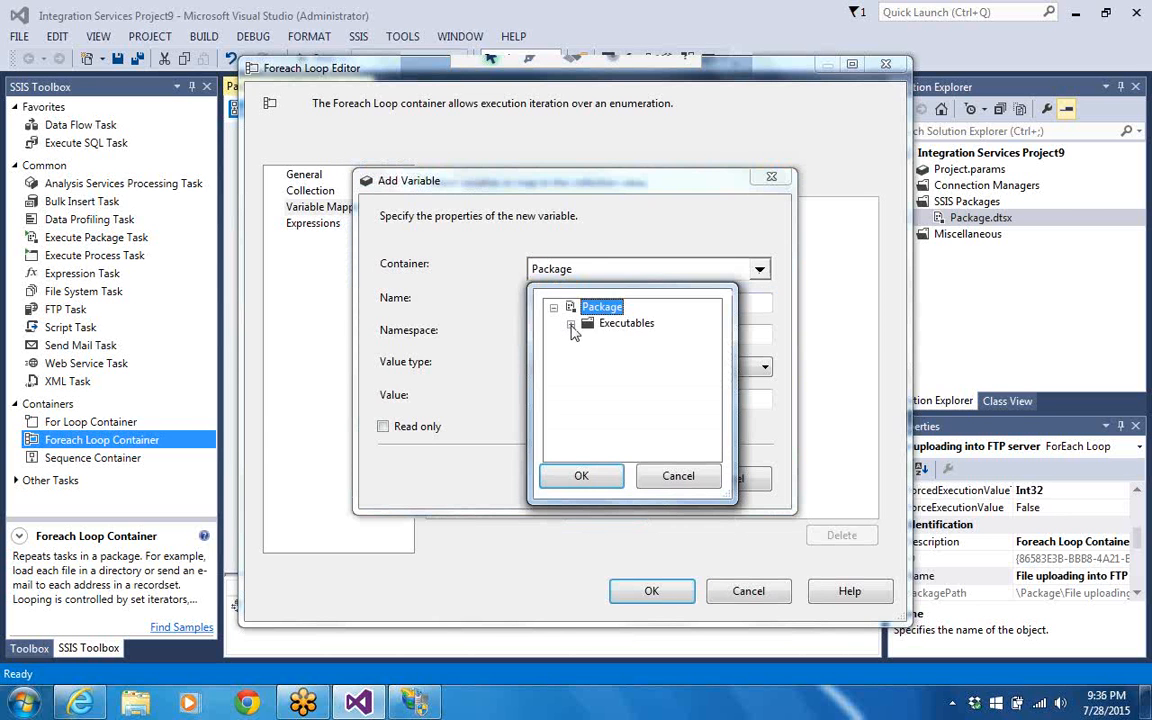
click(572, 326)
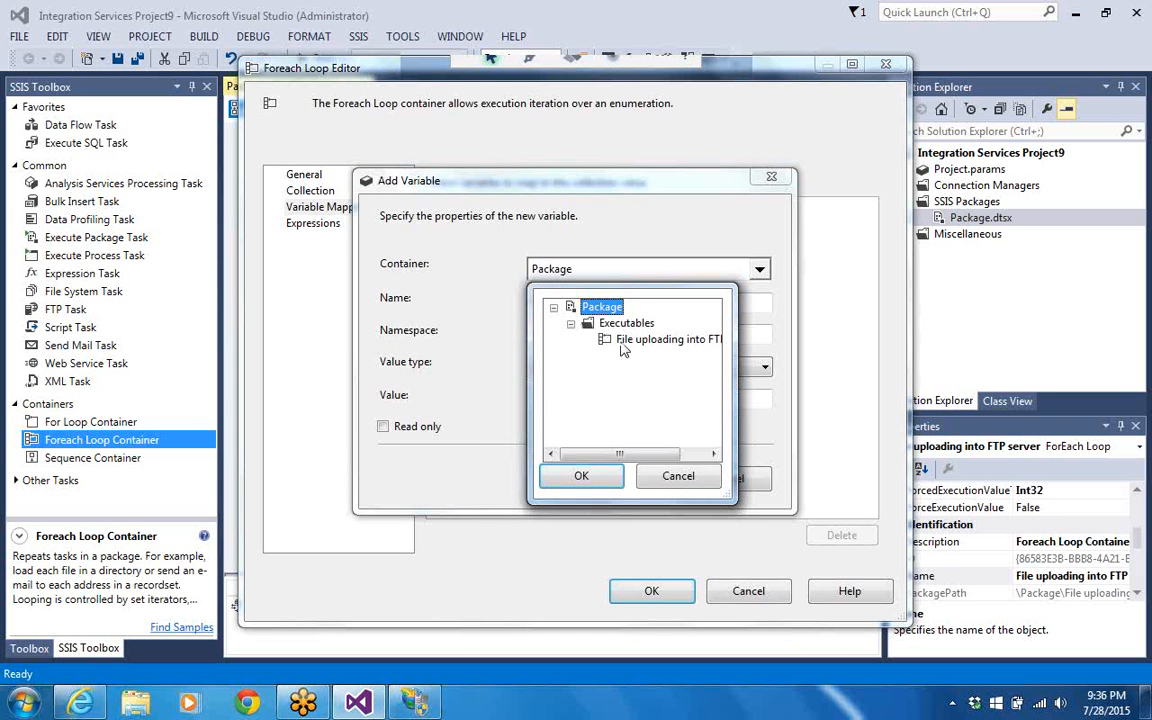
click(623, 345)
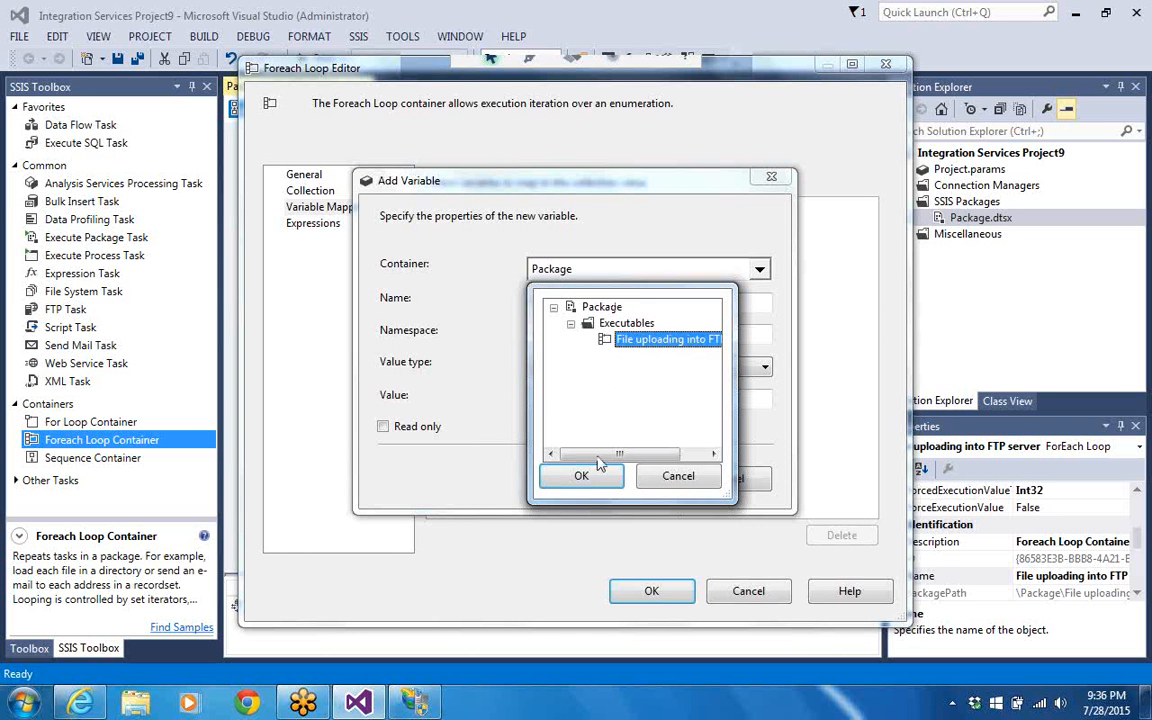
drag(604, 456, 651, 455)
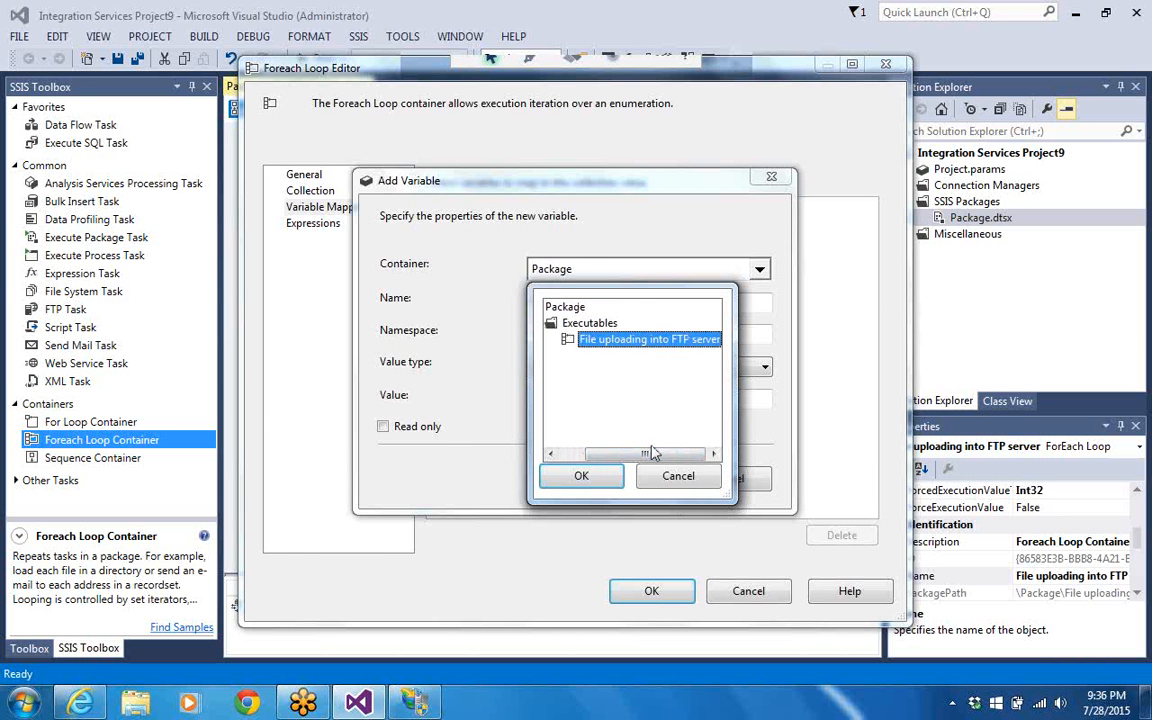
click(584, 478)
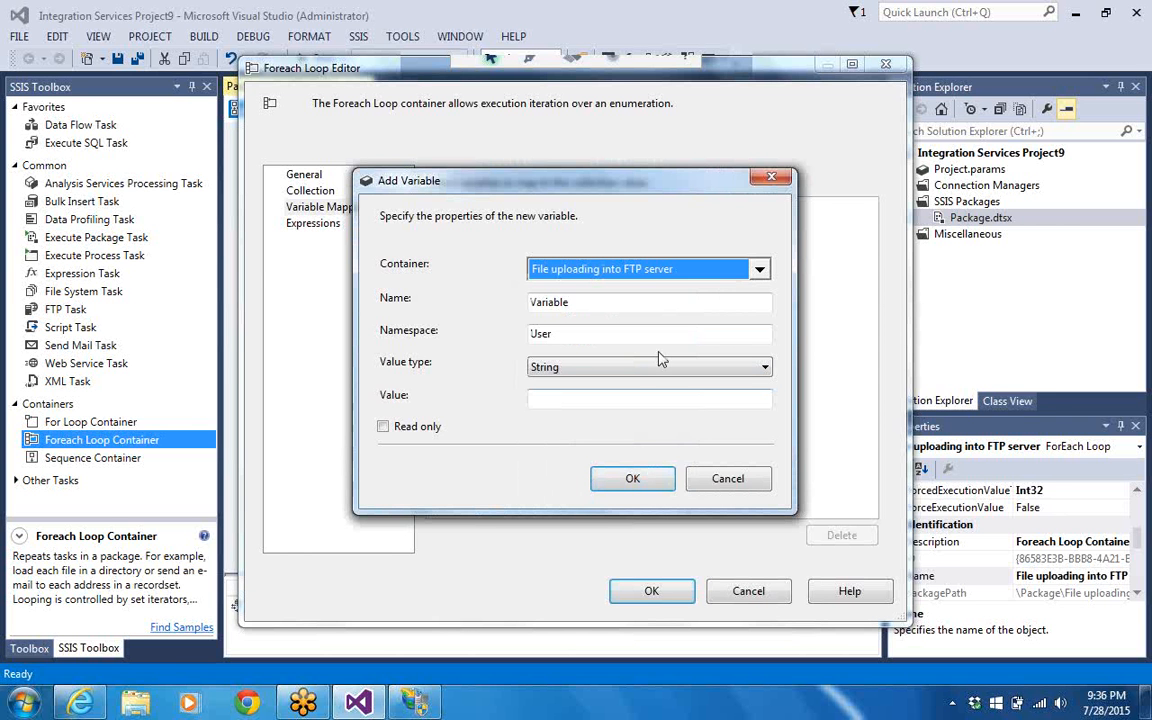
Name the new variable FILEPATH with the value abcd, add it to the mappings and apply the Foreach Loop settings
double_click(661, 303)
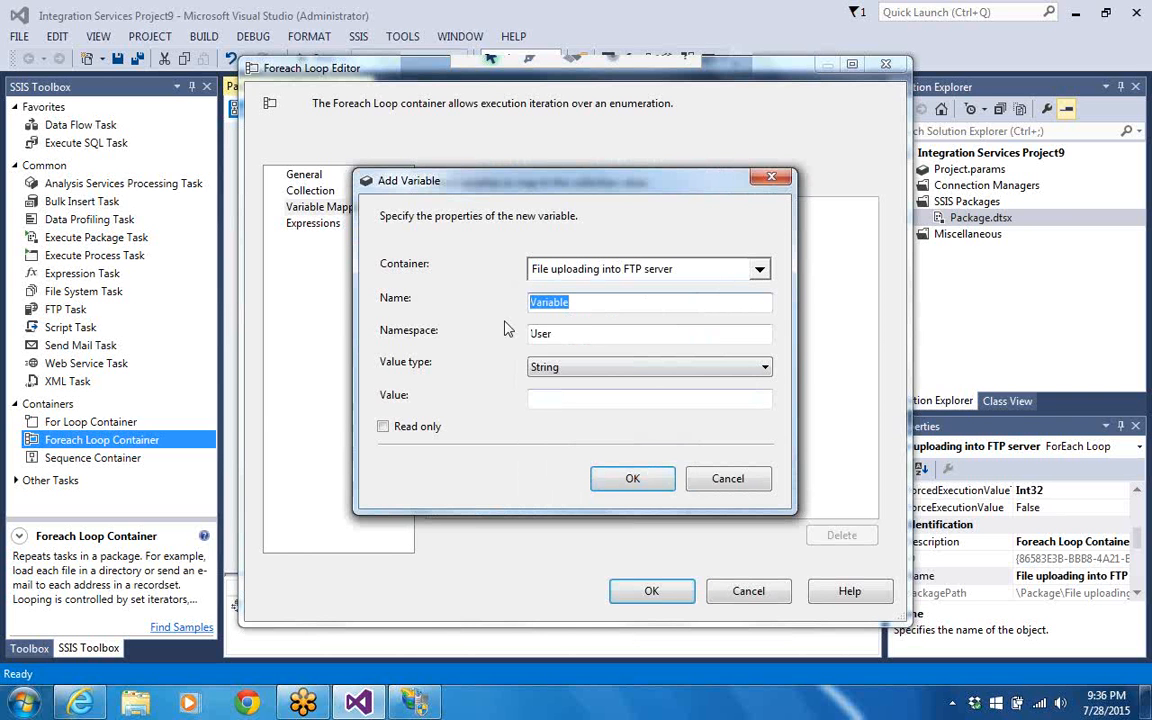
text(FILEPATH)
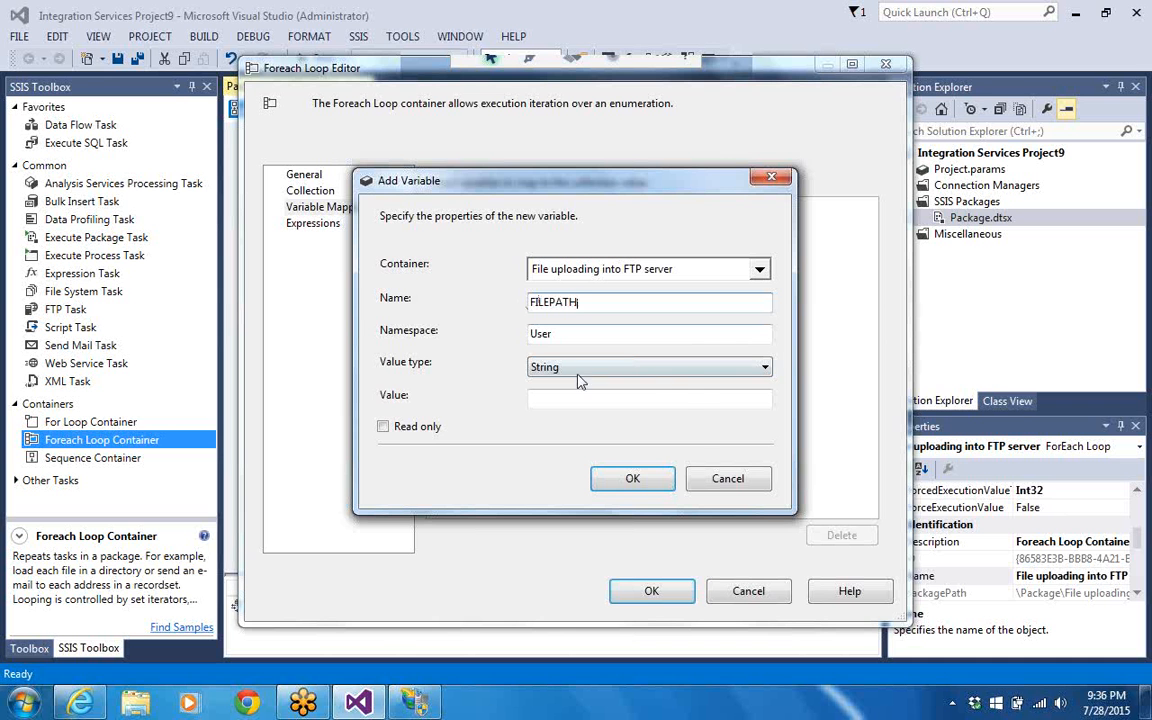
click(688, 397)
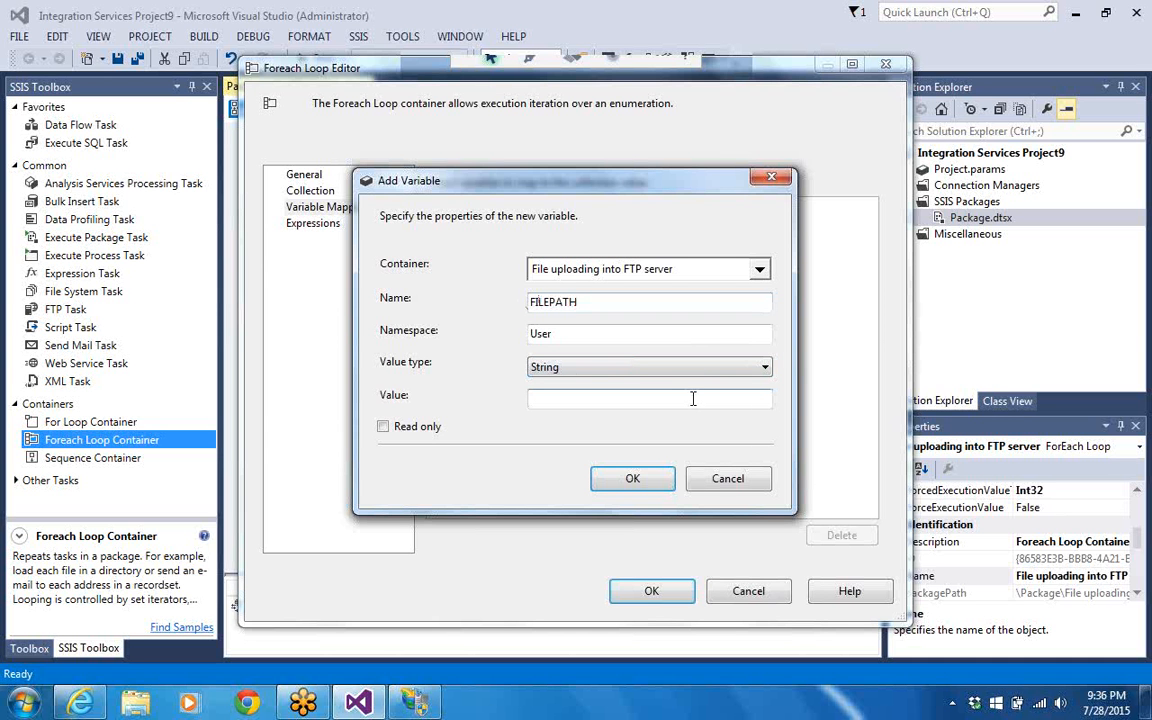
text(abcd)
click(633, 480)
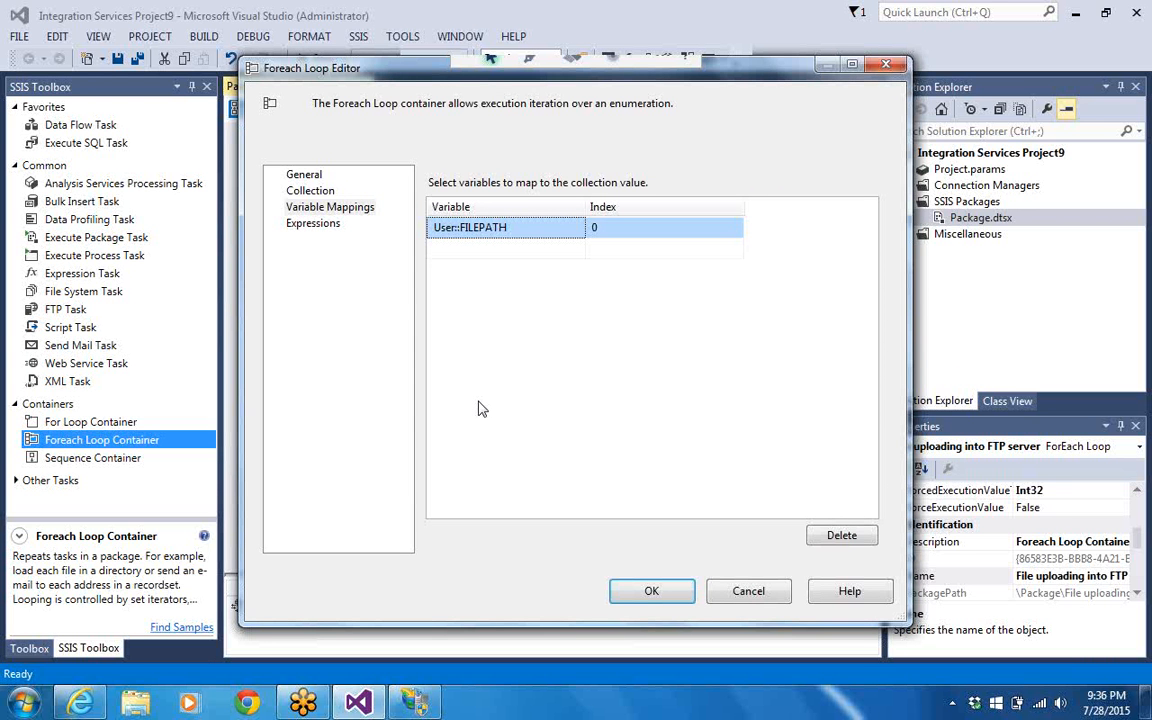
click(310, 190)
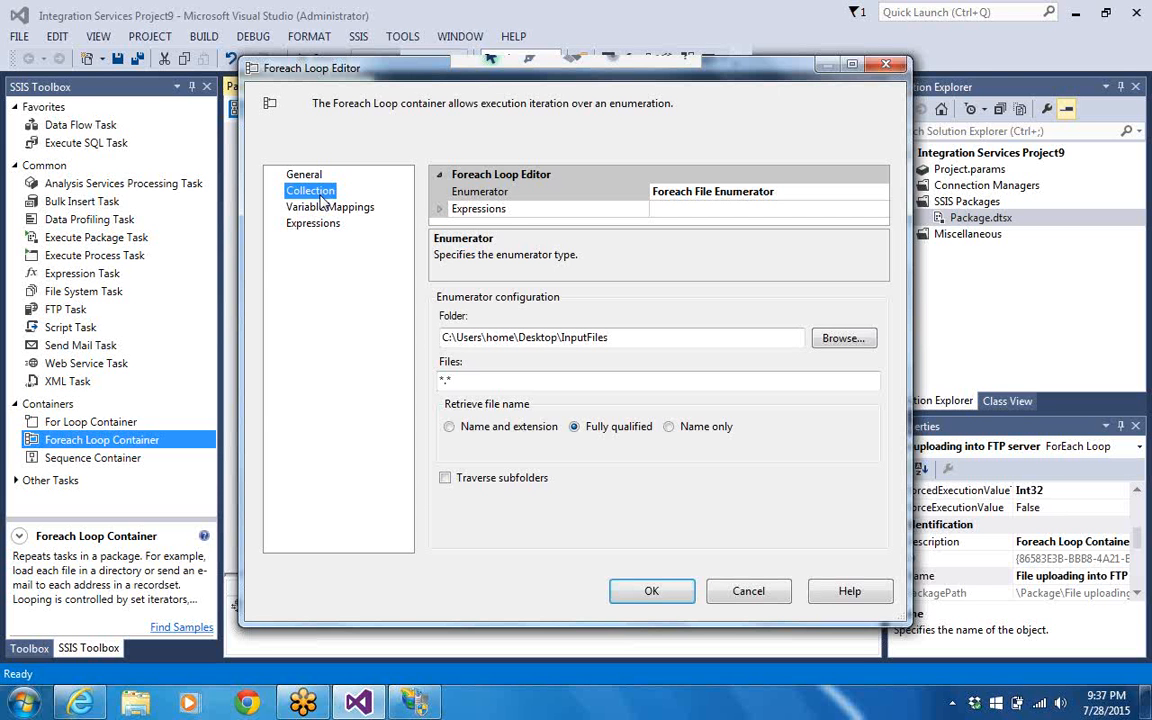
click(655, 592)
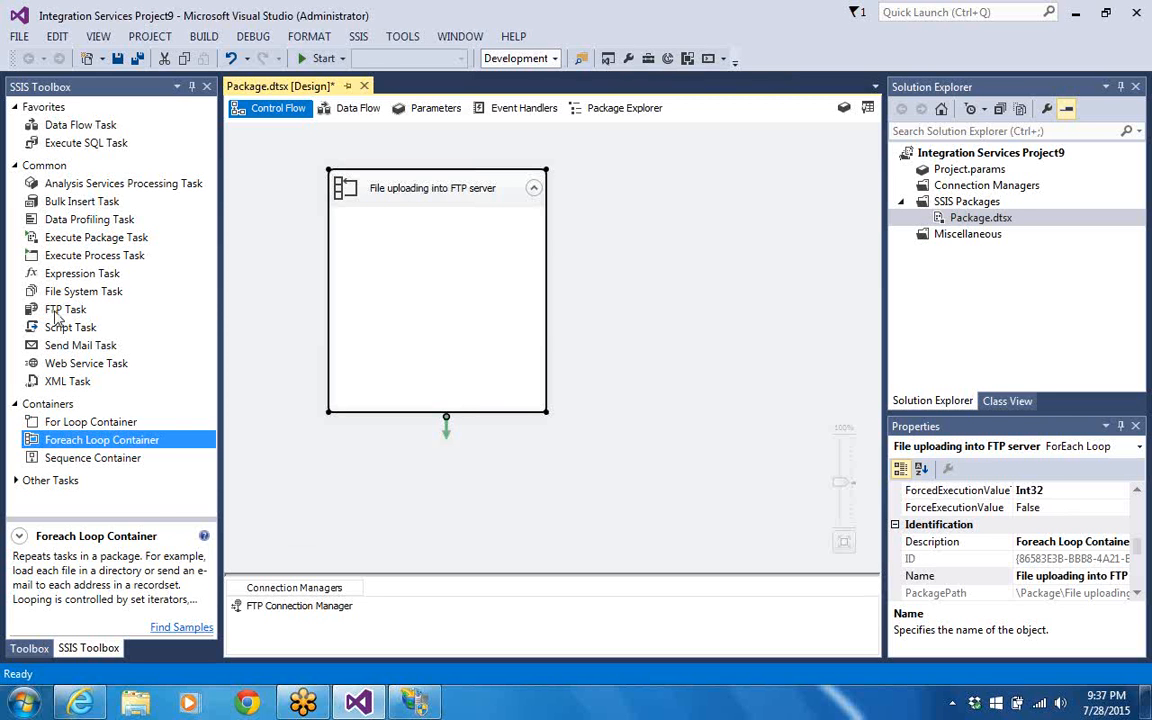
Add an FTP Task inside the "File uploading into FTP server" container and set its FtpConnection to FTP Connection Manager
drag(57, 318, 364, 262)
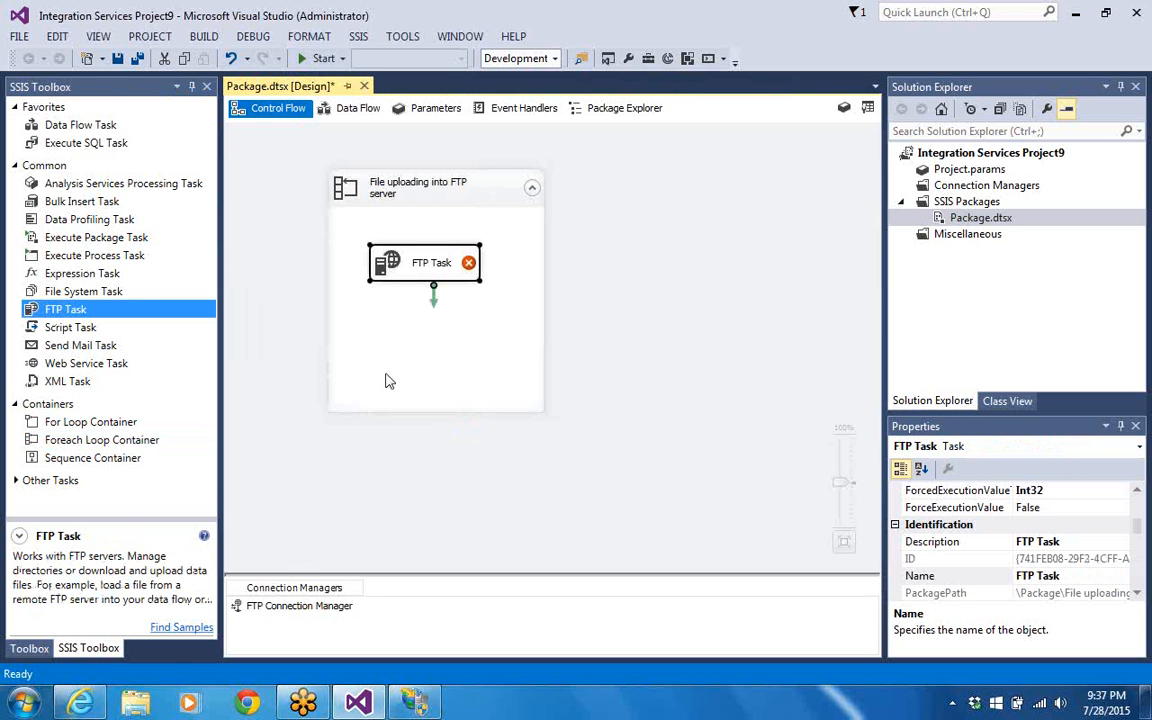
right_click(444, 268)
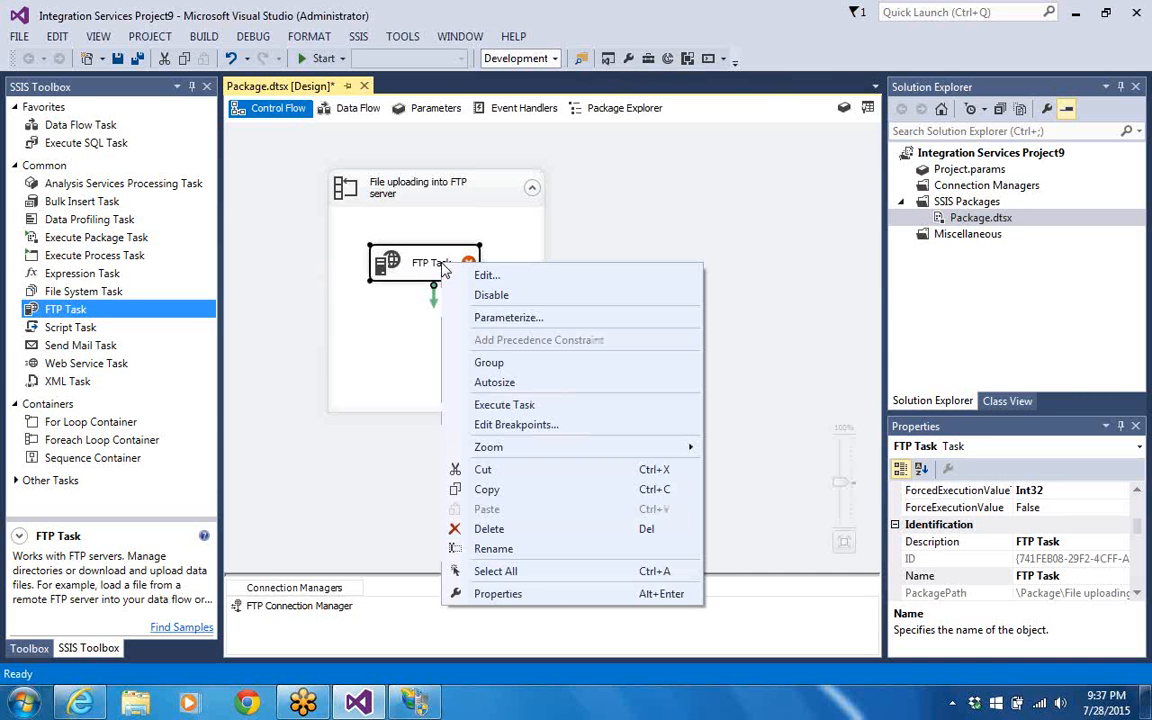
click(558, 280)
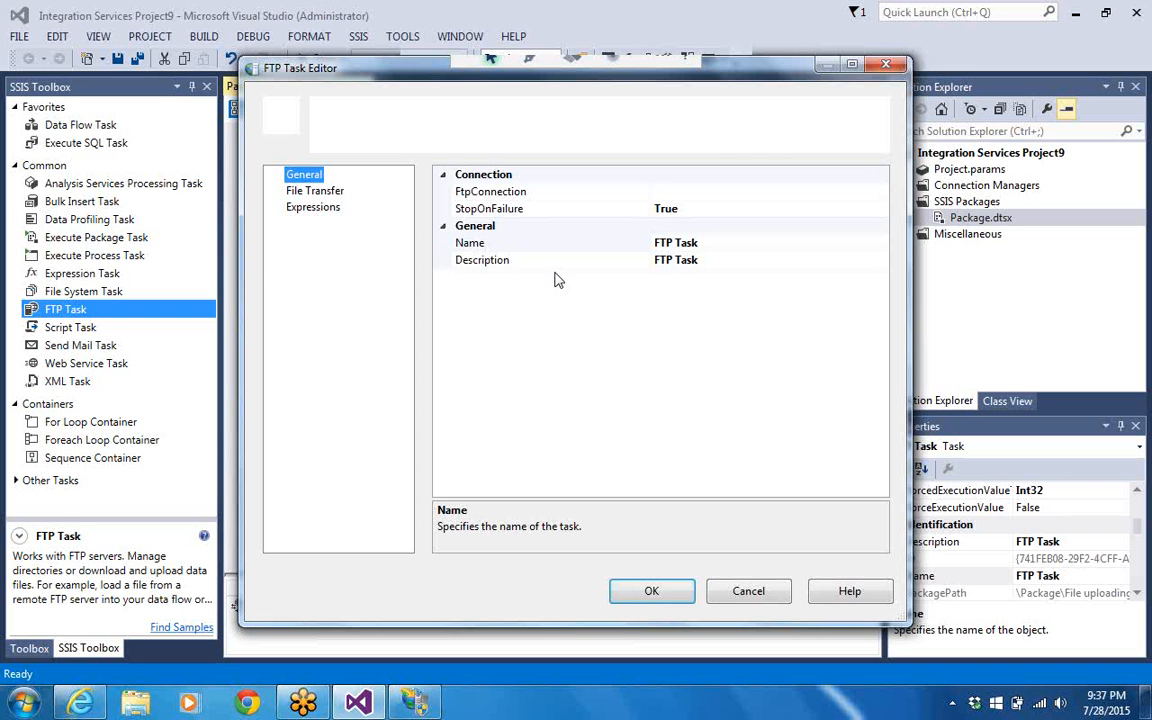
click(878, 192)
click(879, 196)
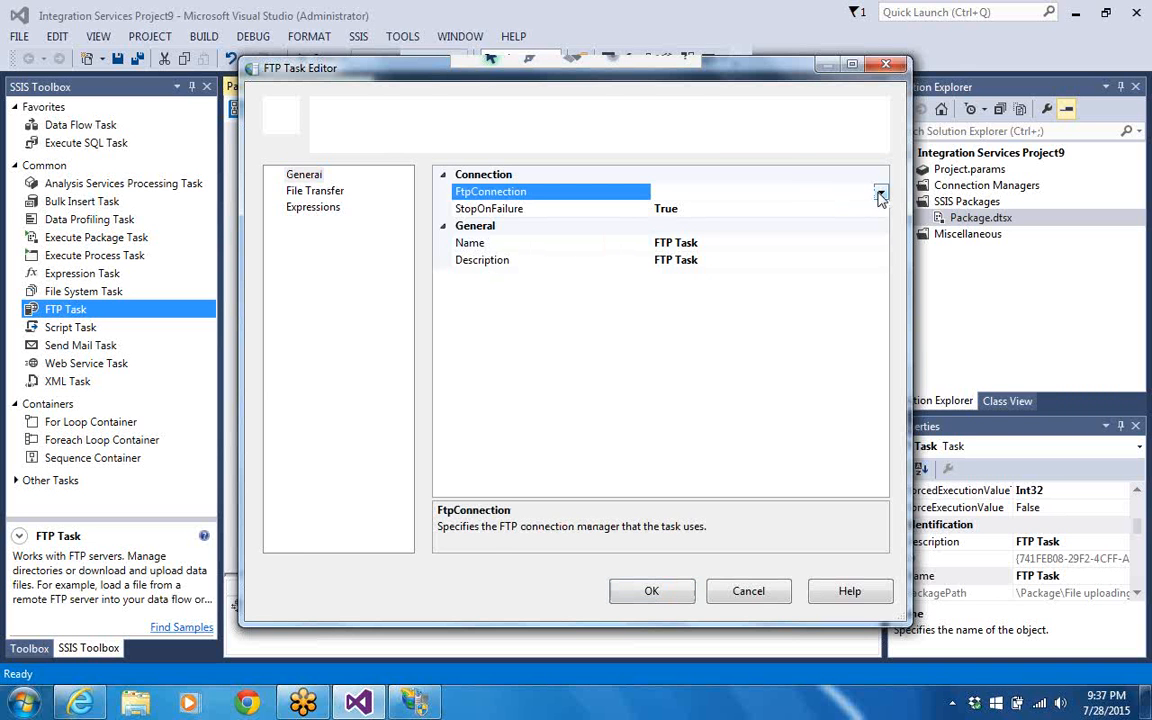
click(879, 193)
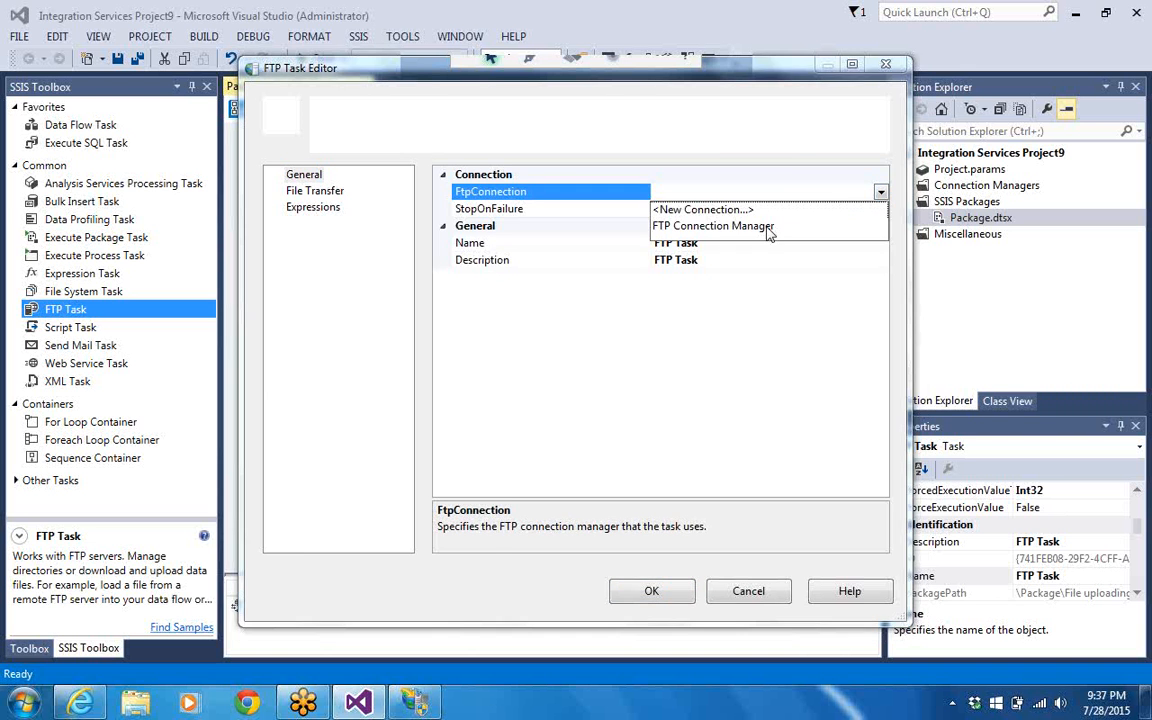
click(767, 231)
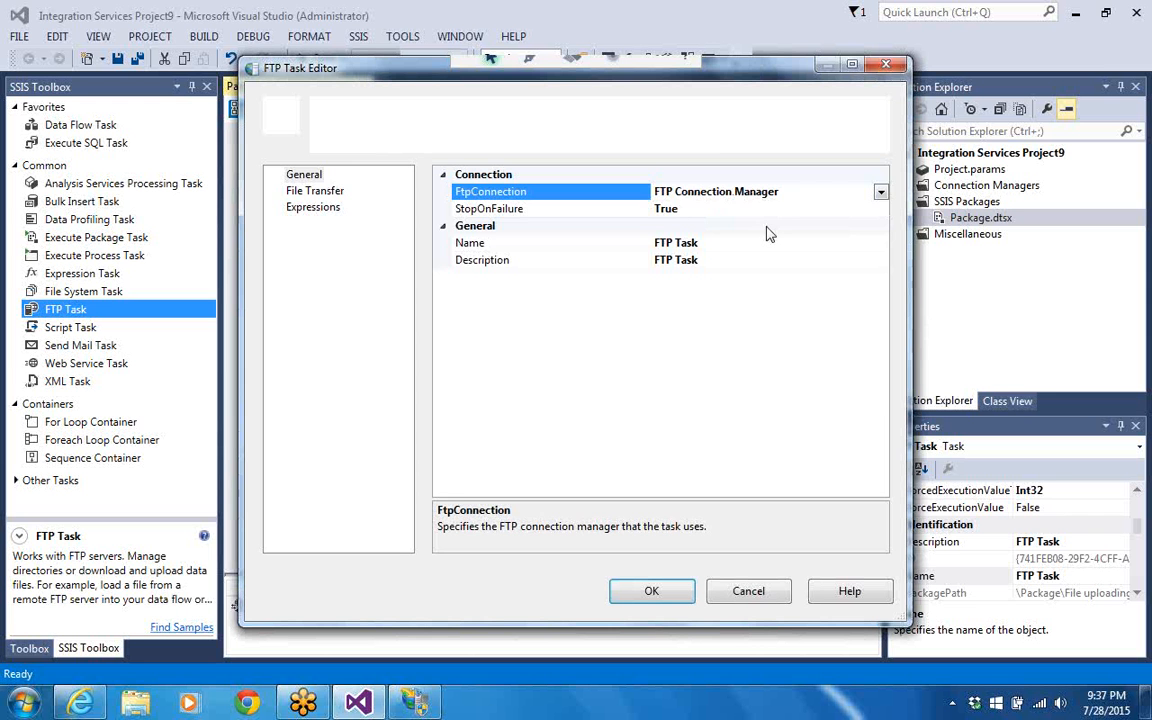
In the FTP Task's file transfer settings, set IsLocalPathVariable to True and LocalVariable to User::FILEPATH
click(329, 193)
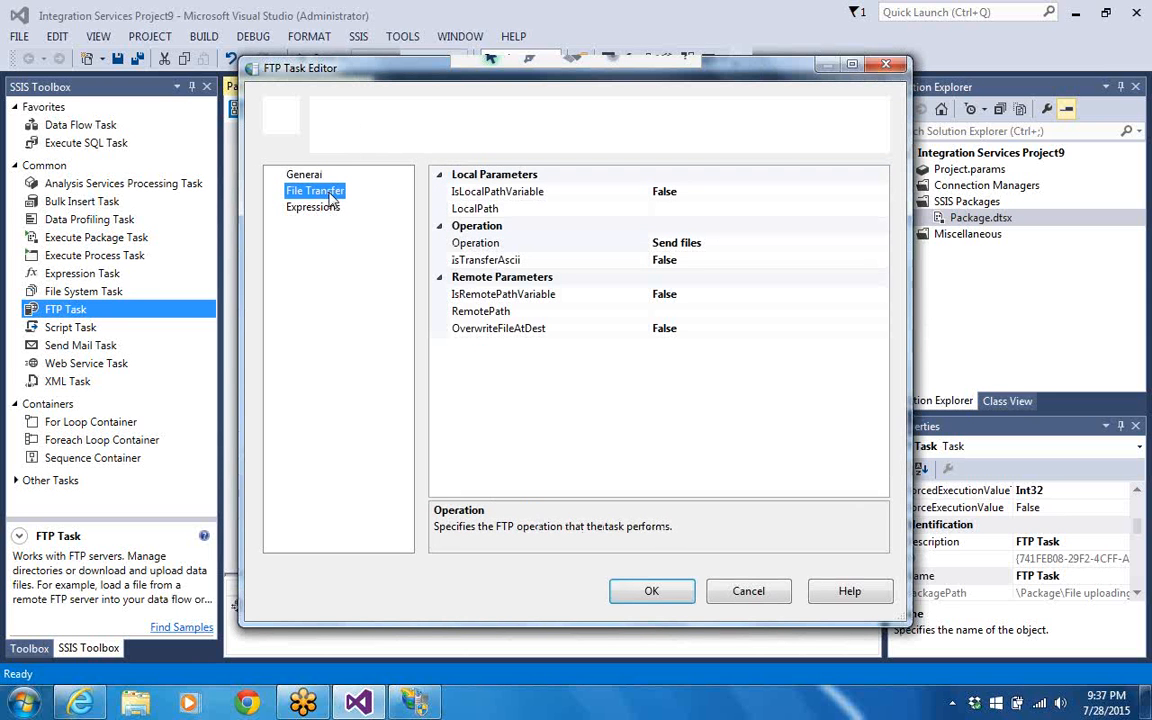
click(883, 194)
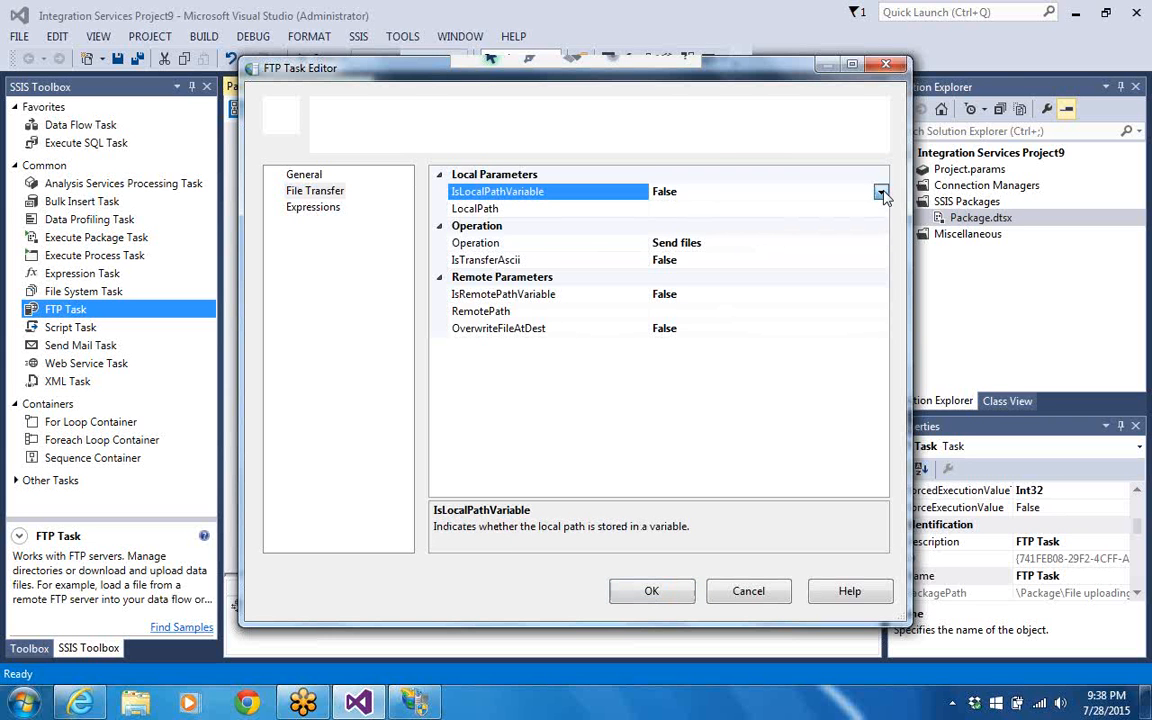
click(881, 193)
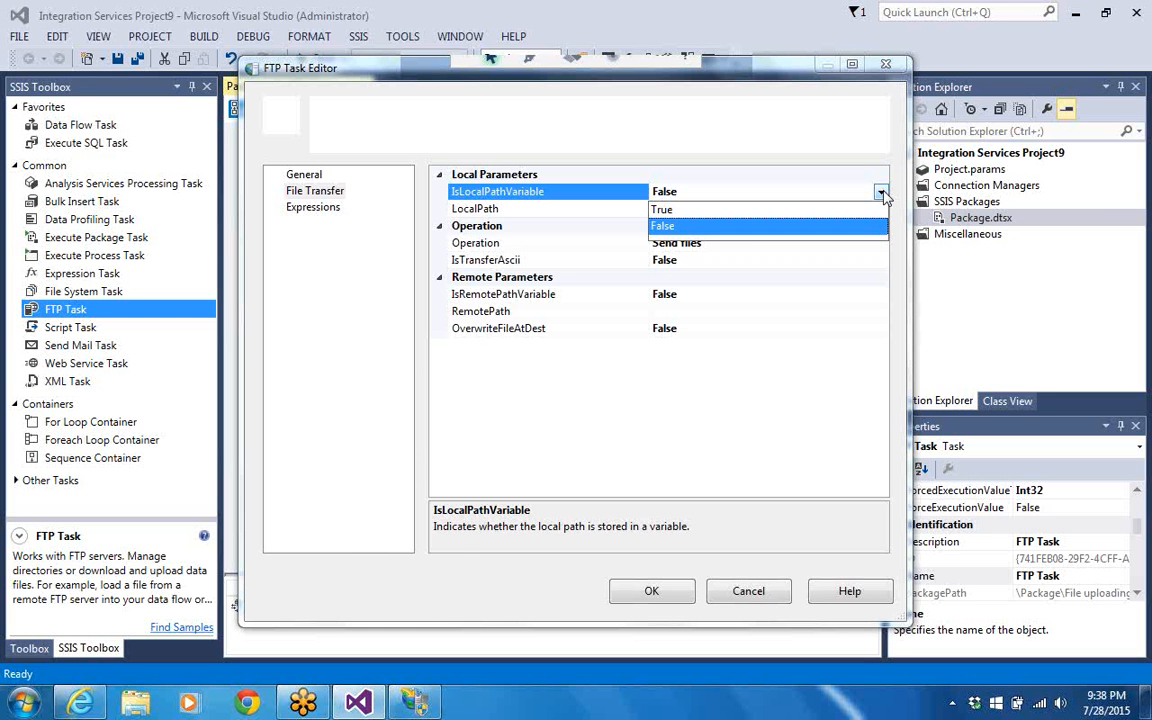
click(869, 211)
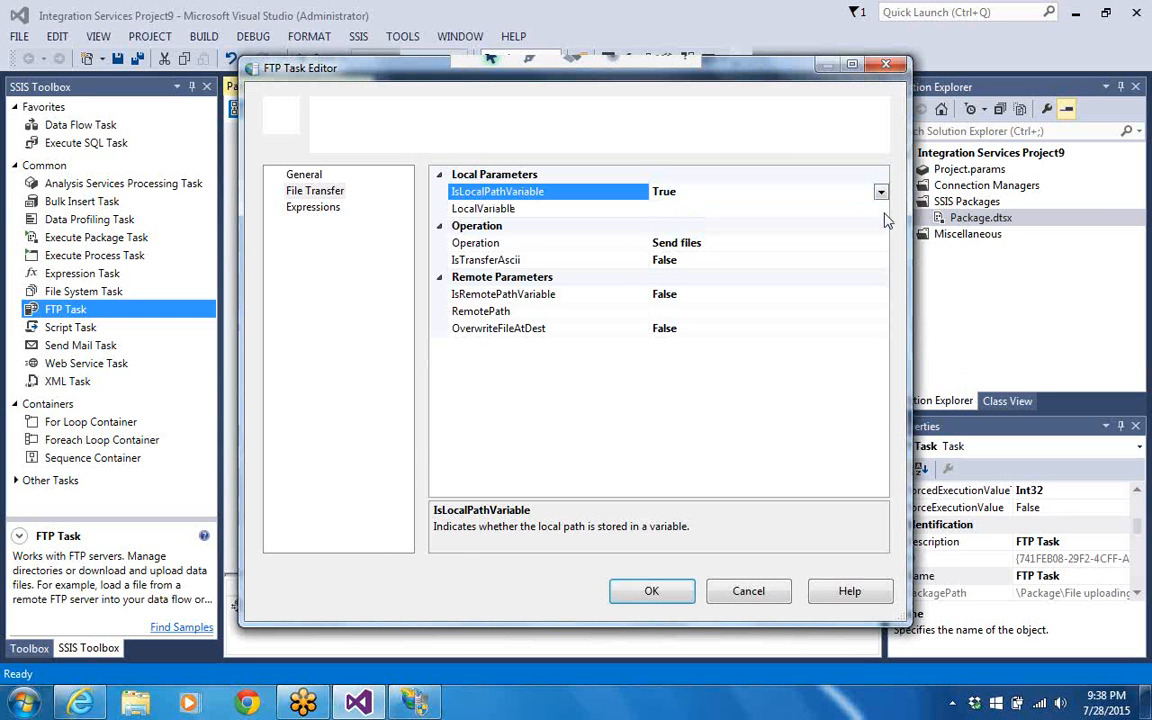
click(883, 212)
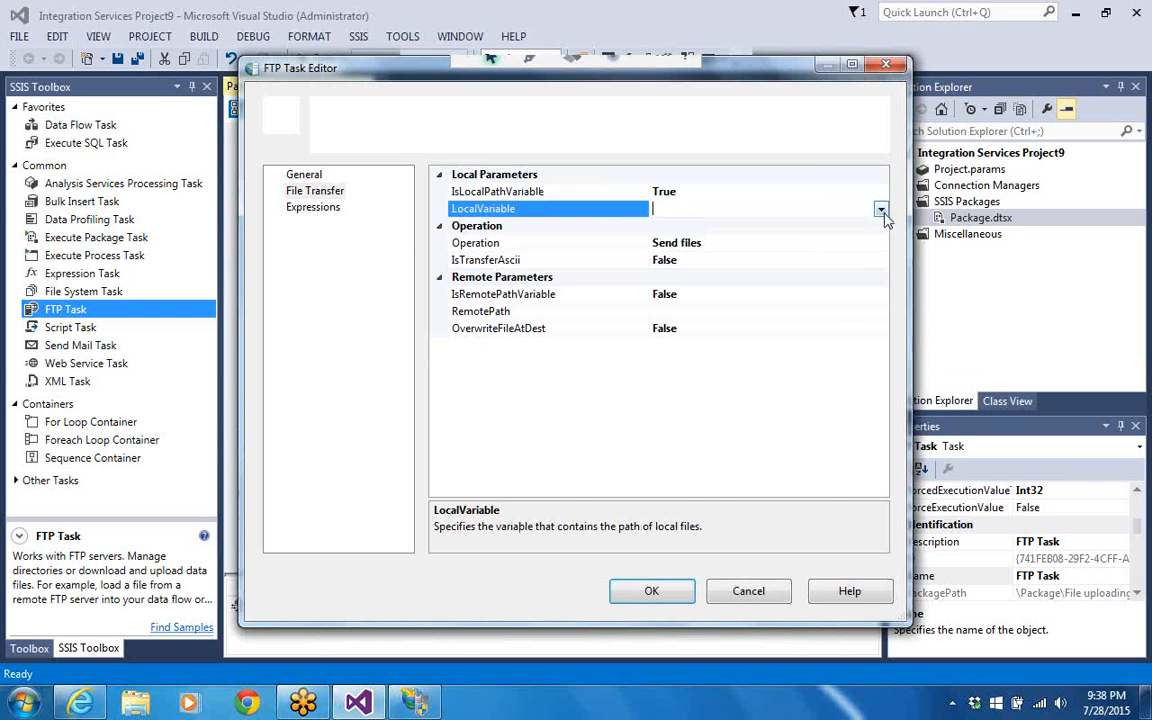
click(882, 212)
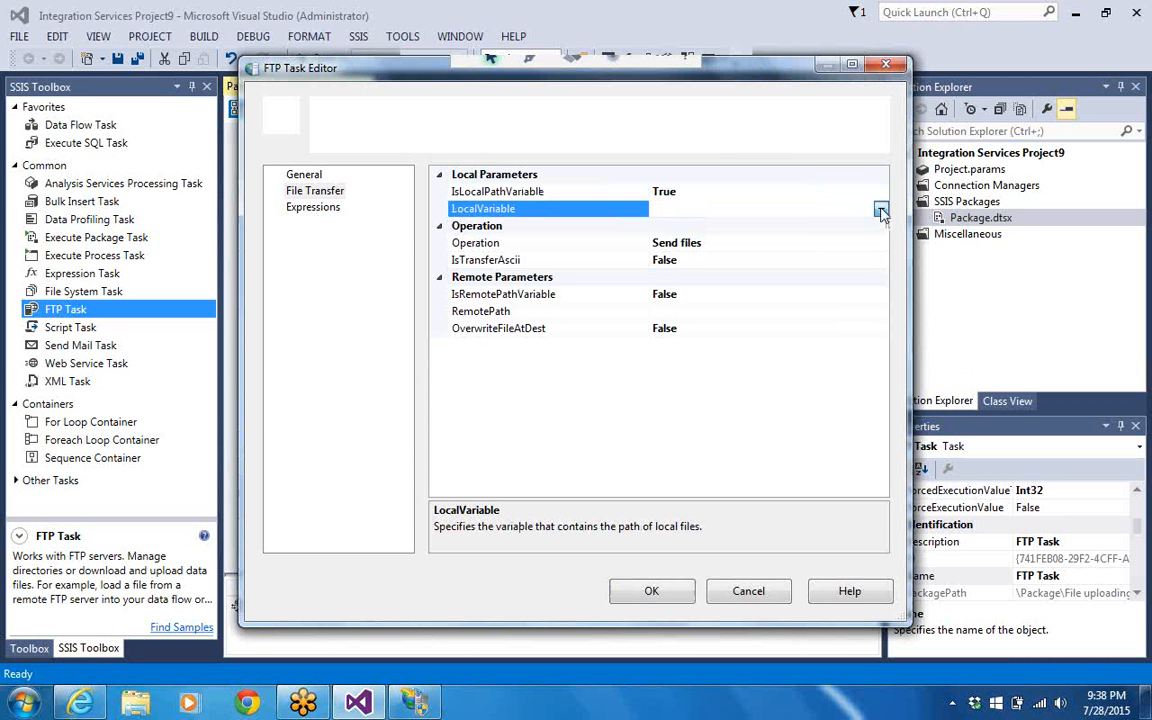
click(685, 244)
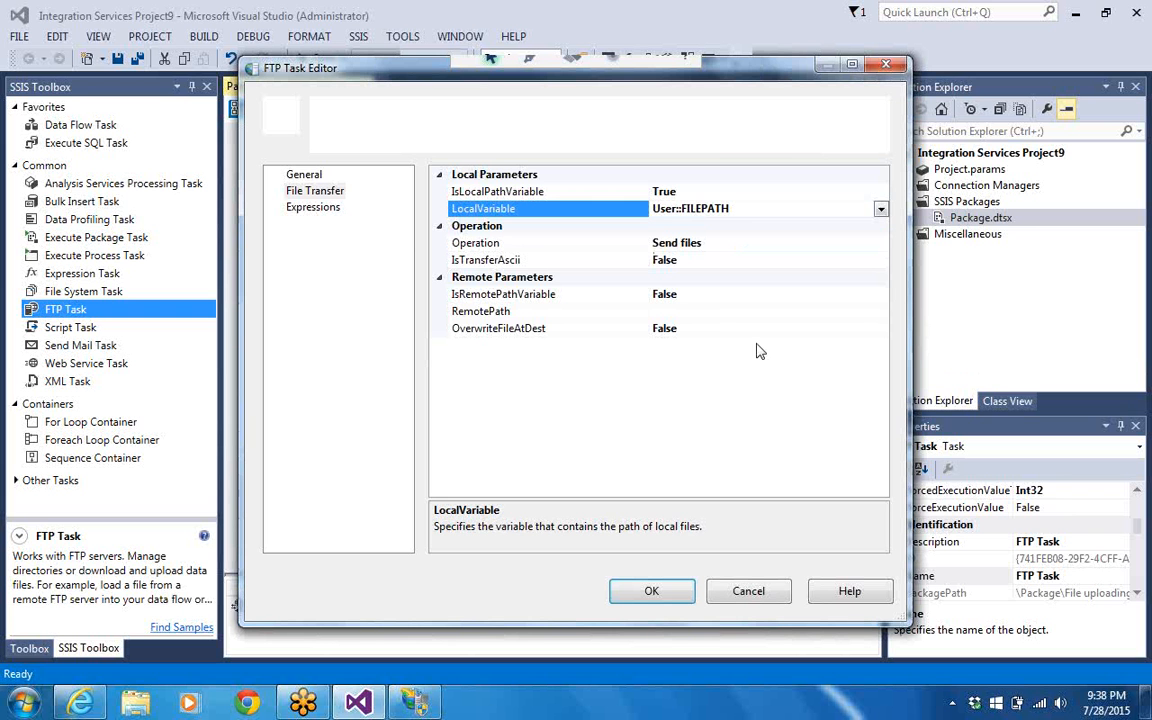
Set the FTP Task's RemotePath to 127.0.0.1:21 and apply the task settings
click(885, 317)
click(882, 313)
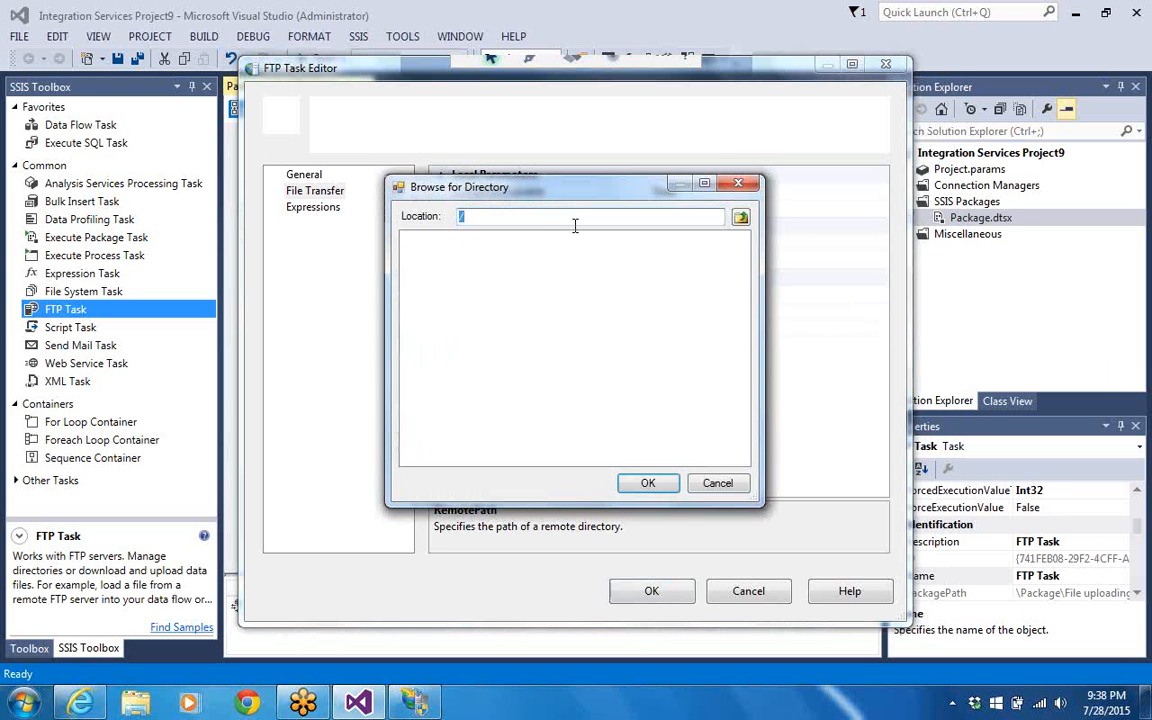
text(127)
text(.0.0.1)
text(.21)
click(648, 483)
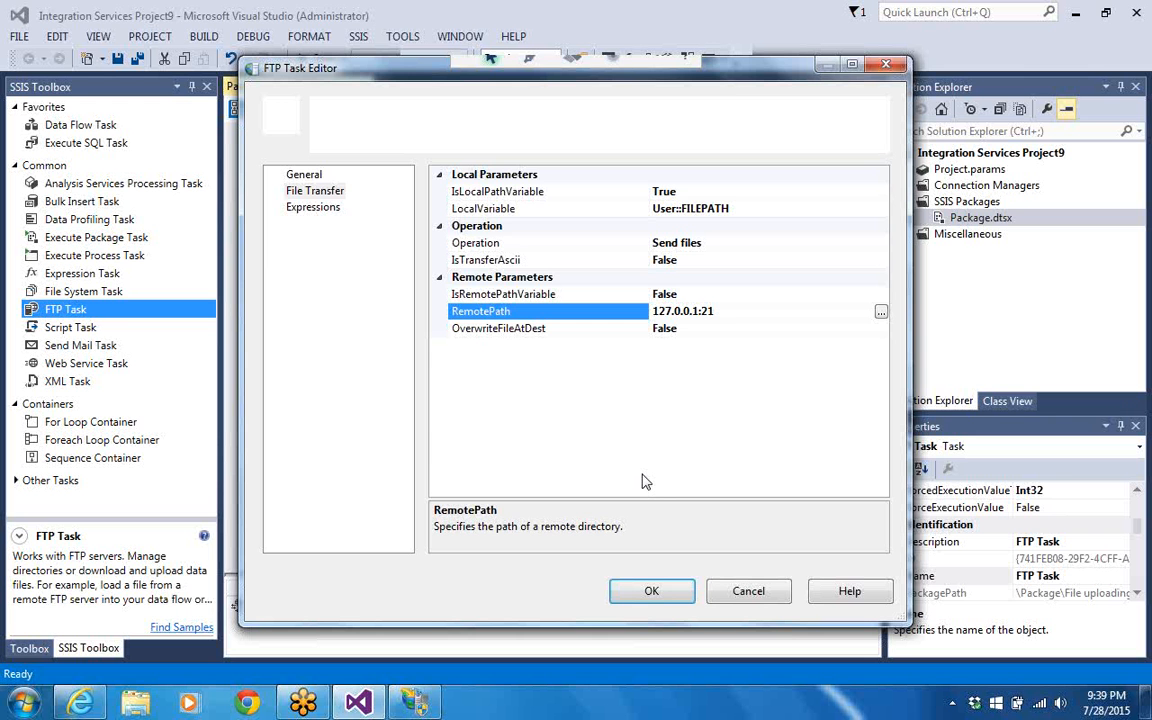
click(668, 598)
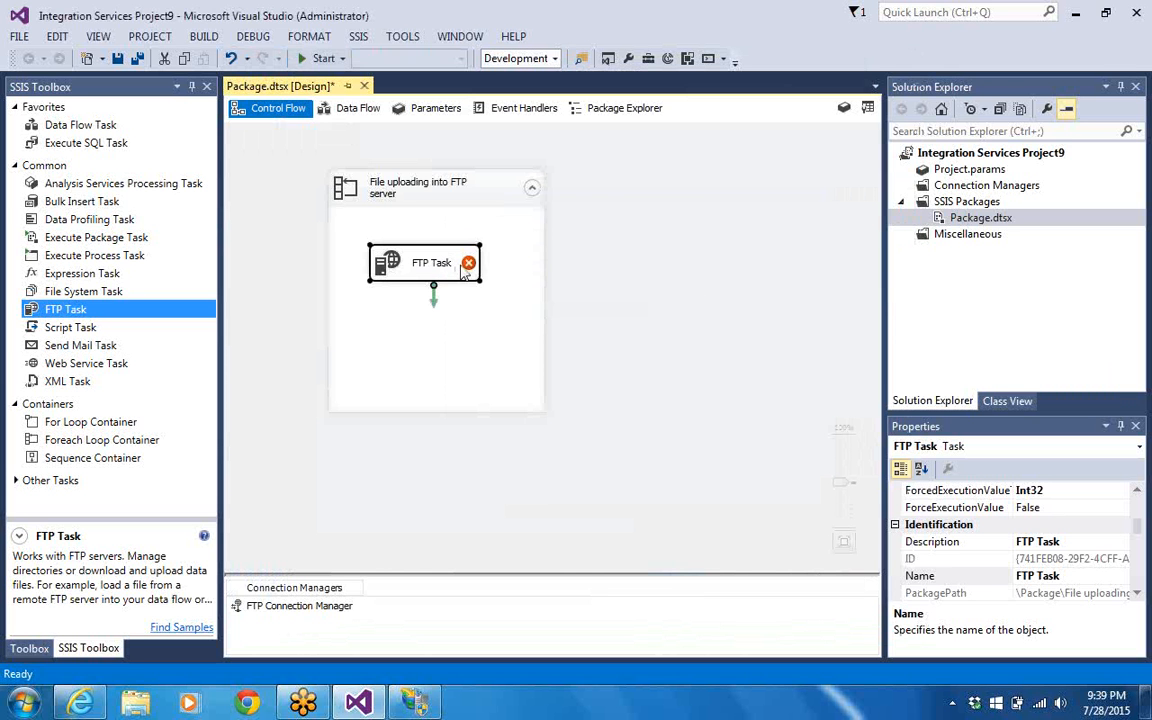
Reopen the FTP Task's file transfer settings, change RemotePath to /127.0.0.1:21 and apply the change
mouse_move(466, 271)
right_click(437, 281)
click(480, 289)
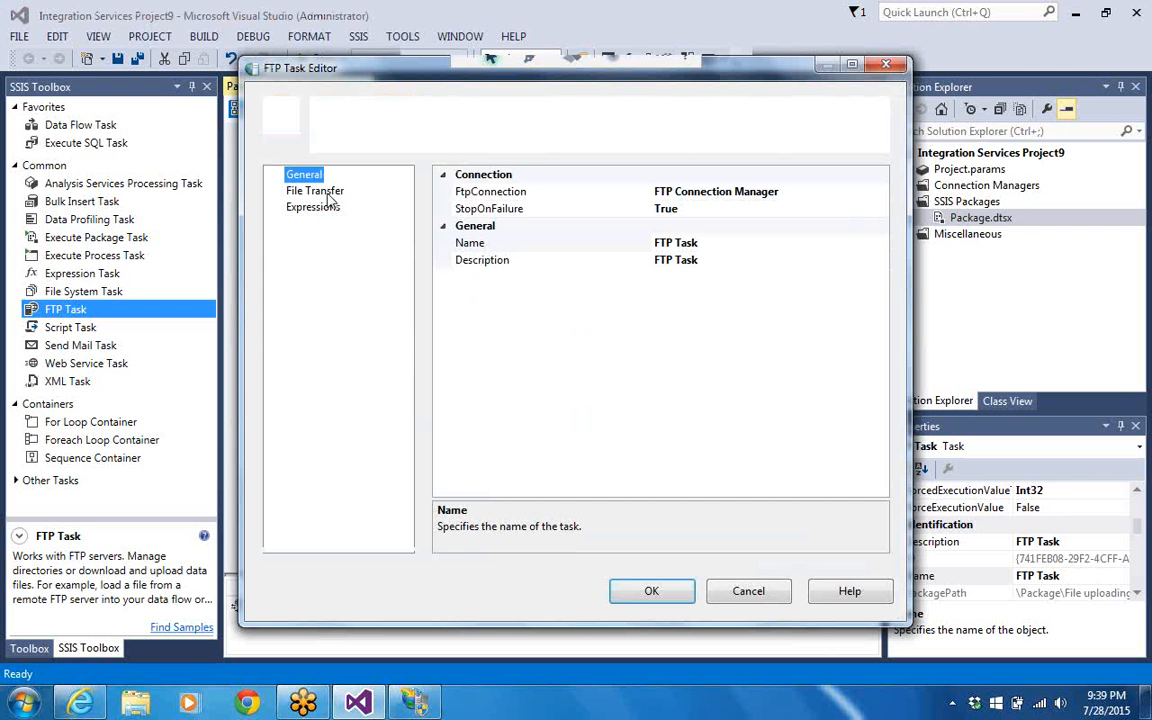
click(329, 193)
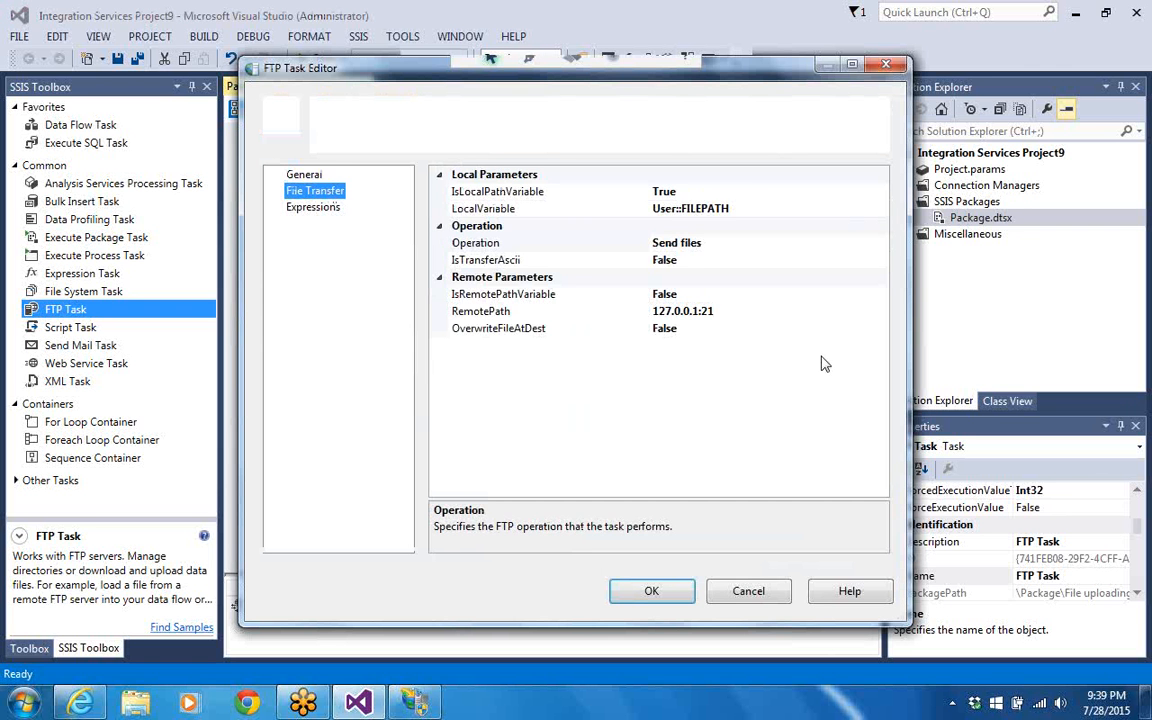
click(883, 314)
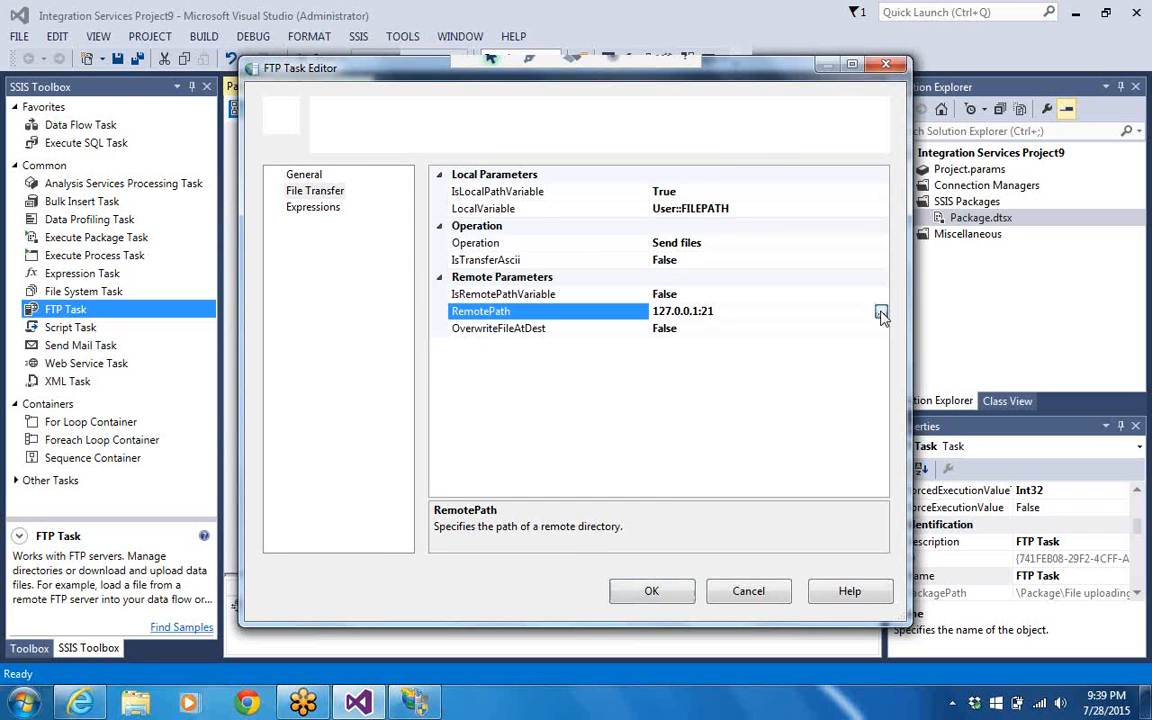
click(880, 313)
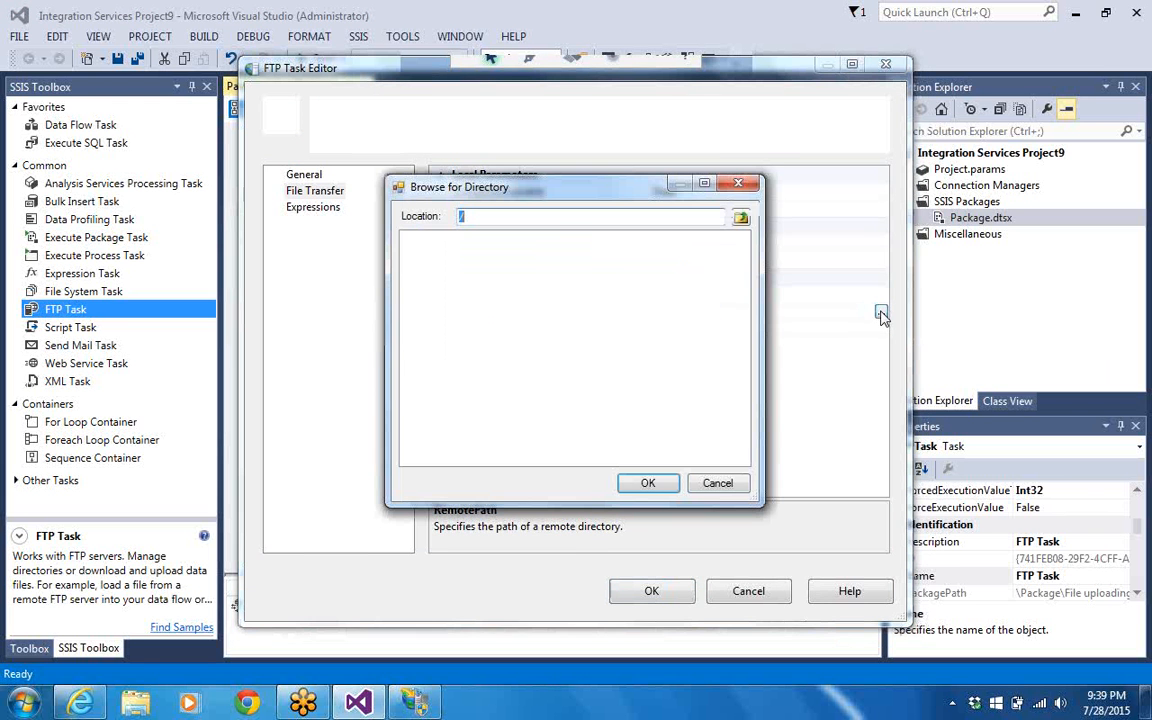
click(551, 218)
text(127.0.0.1.21)
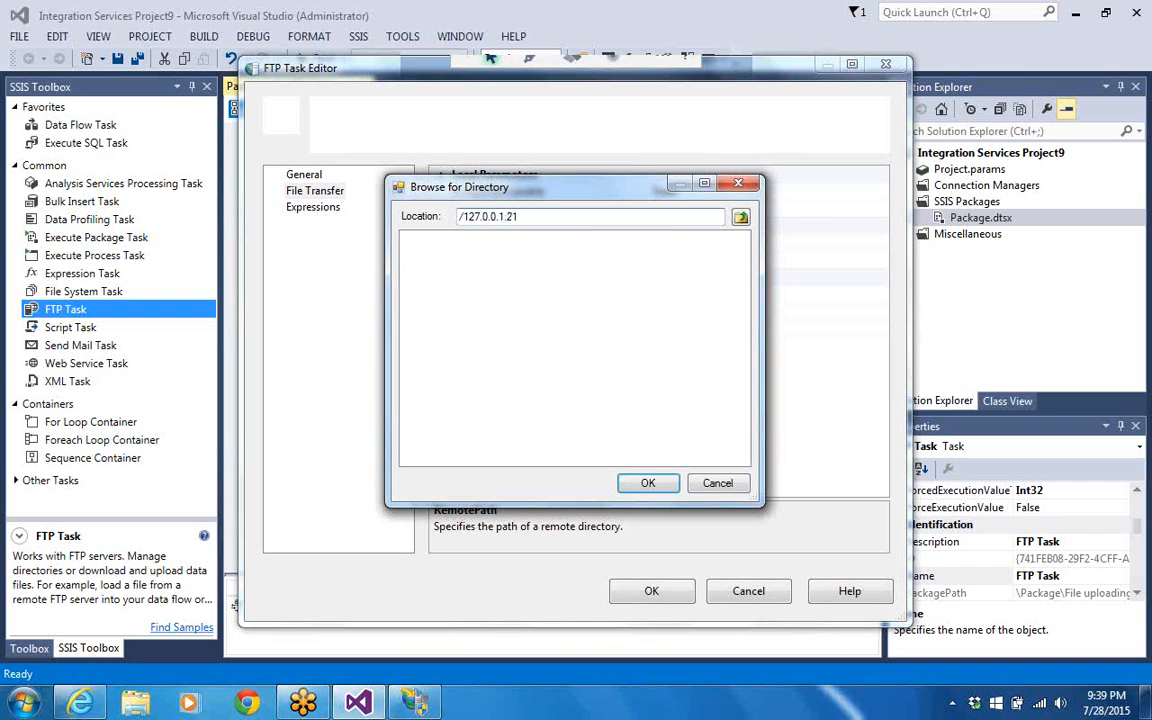
click(649, 484)
click(653, 591)
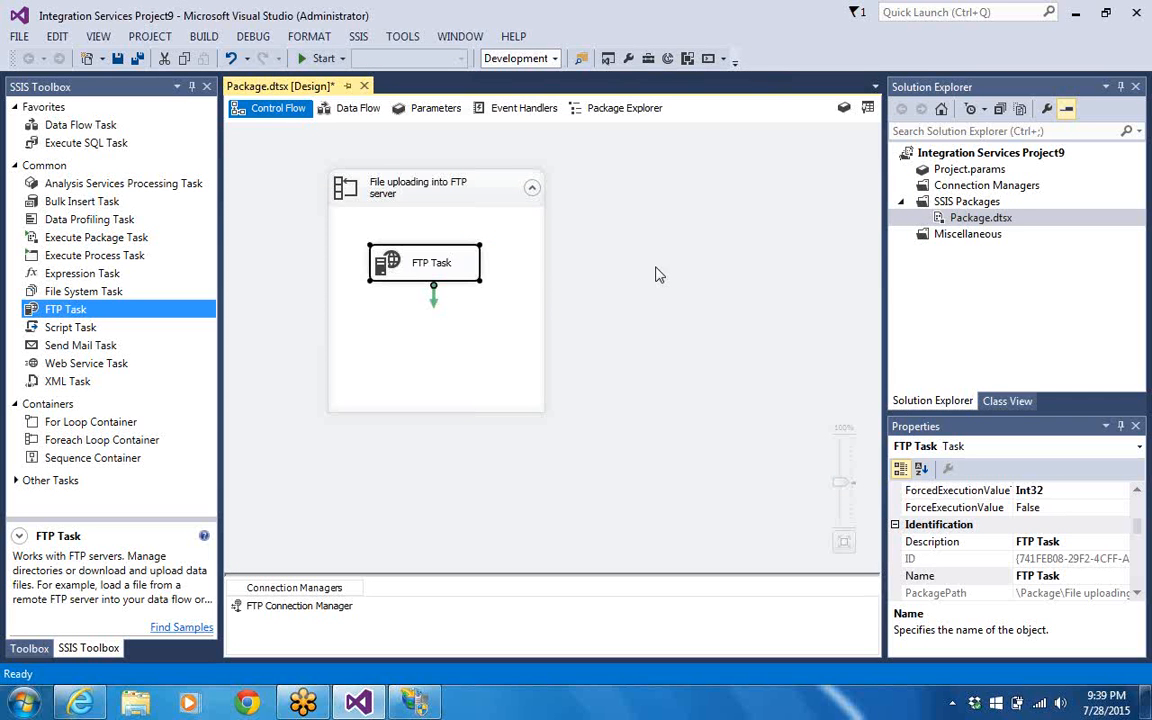
Run the package and allow SSIS Debug Host through Windows Firewall on private networks
click(302, 60)
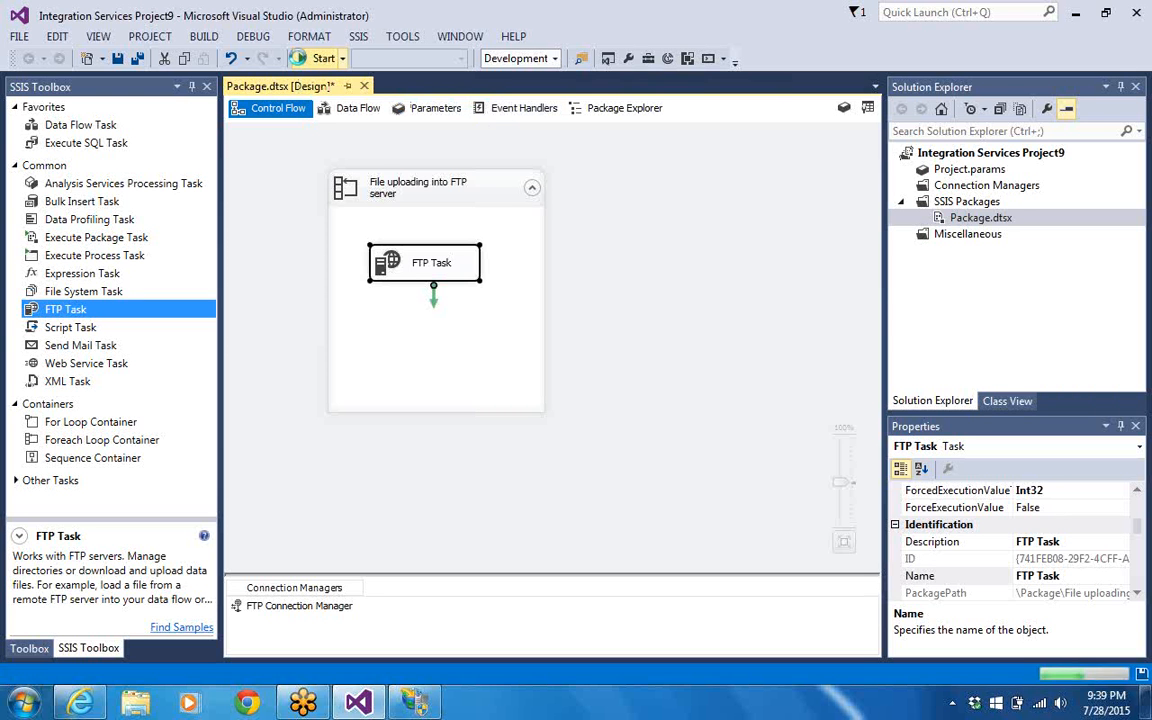
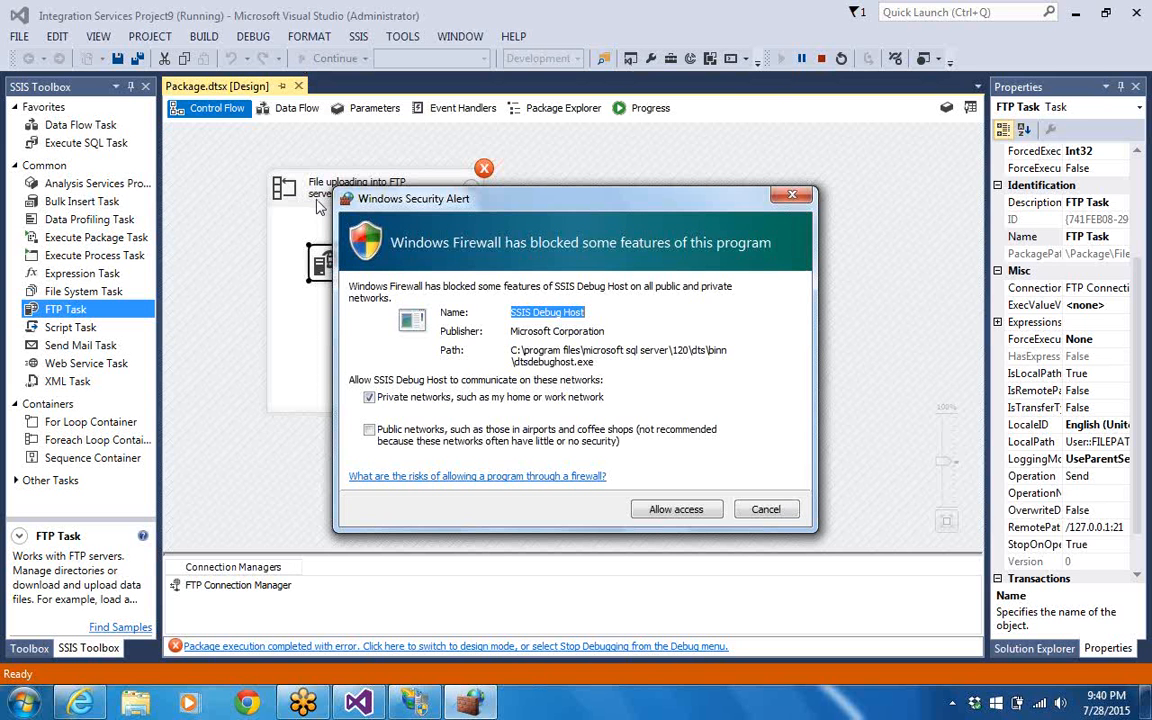
click(676, 509)
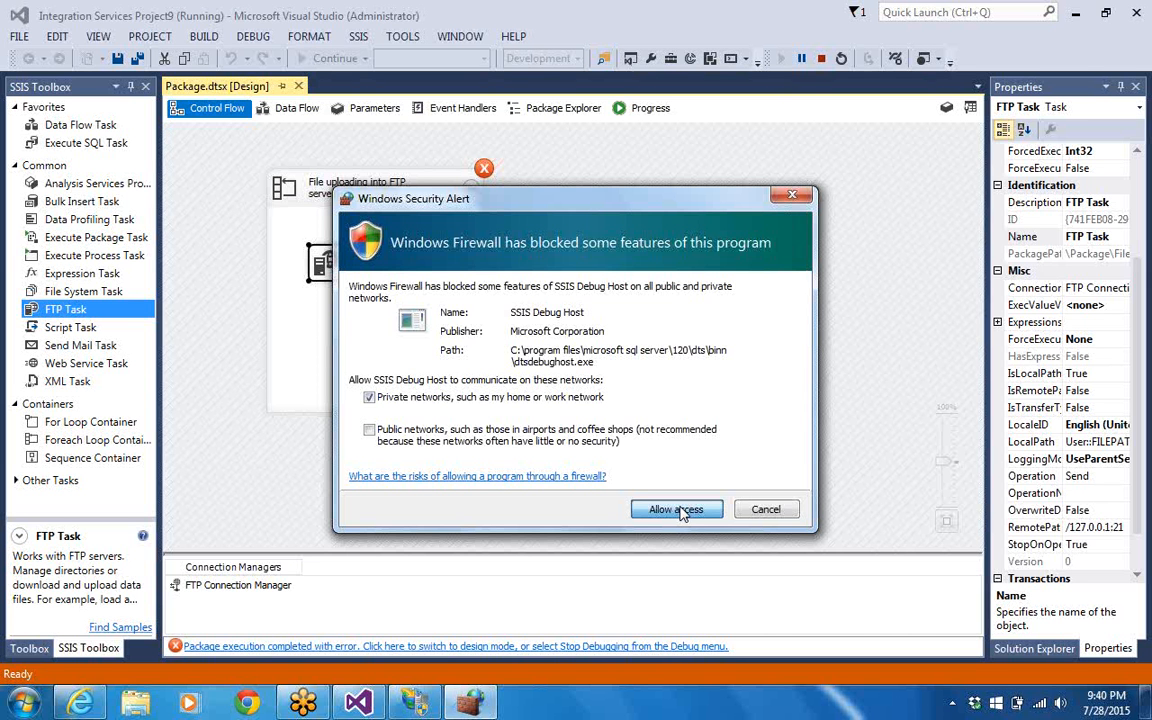
click(676, 510)
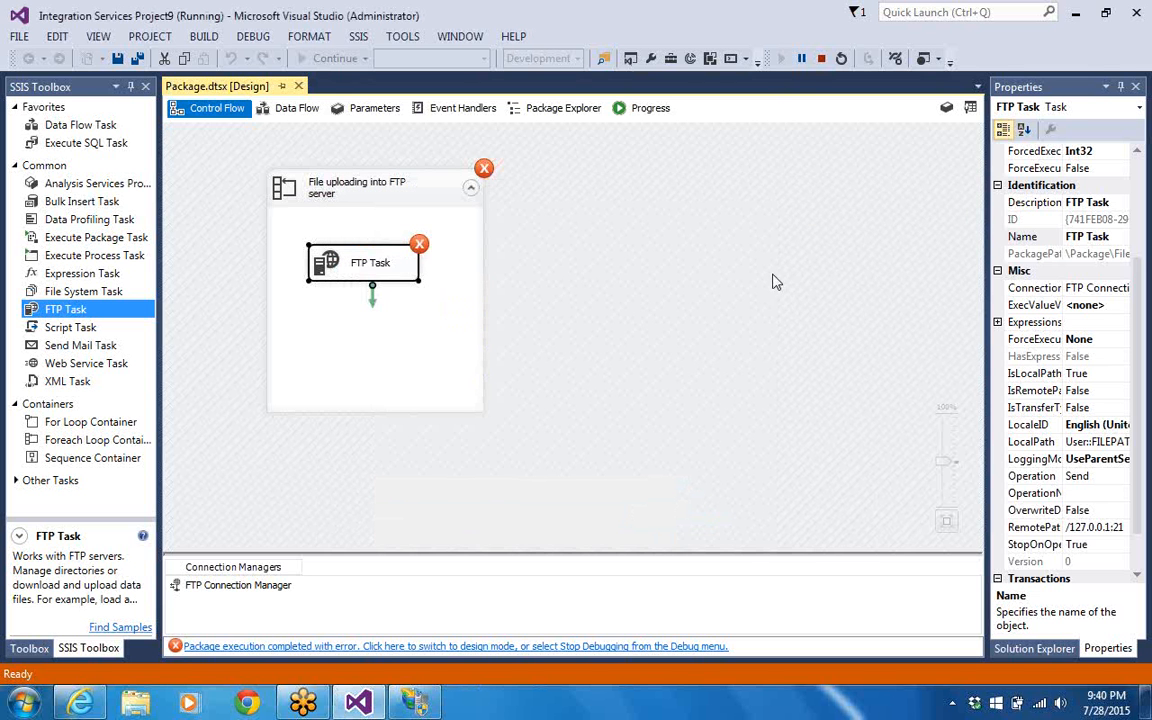
Stop debugging the package and run it again
click(820, 60)
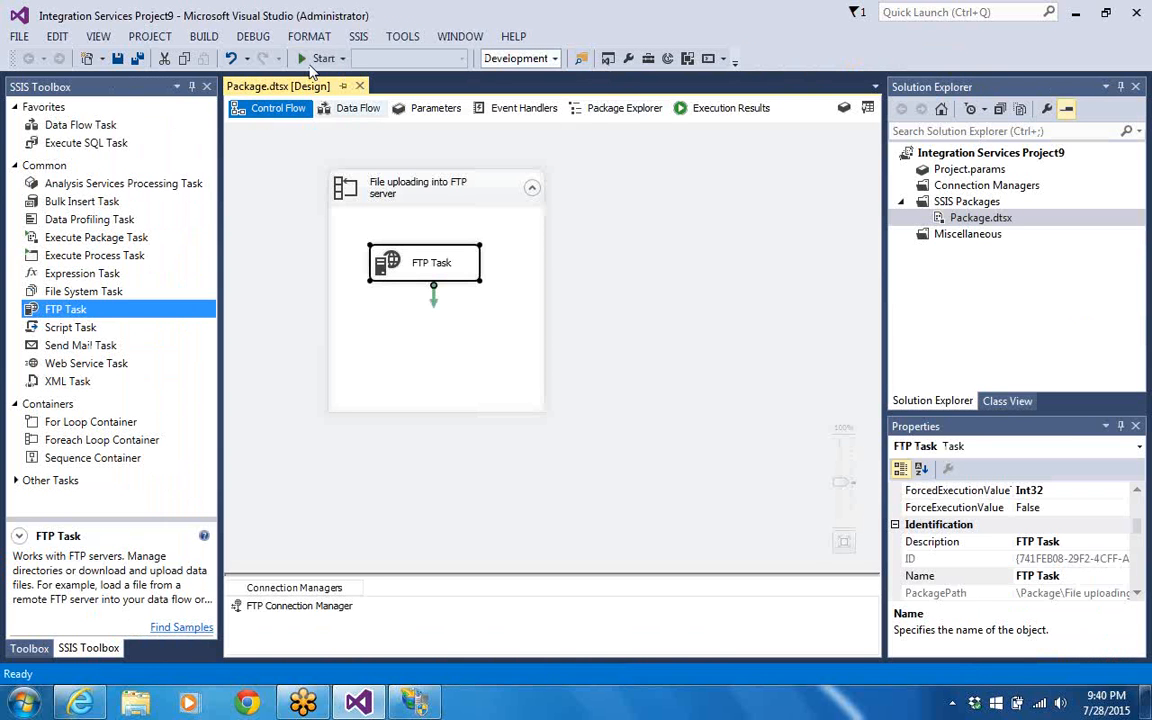
click(305, 58)
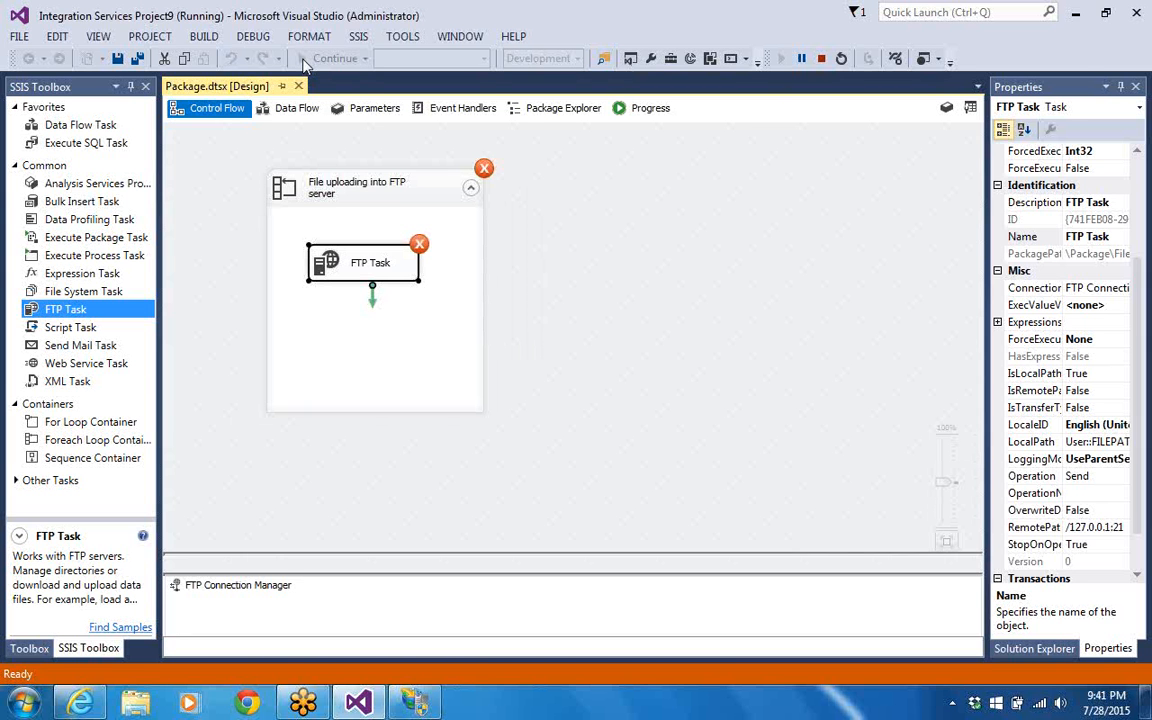
Stop debugging and examine the error messages in the package's execution results
click(412, 646)
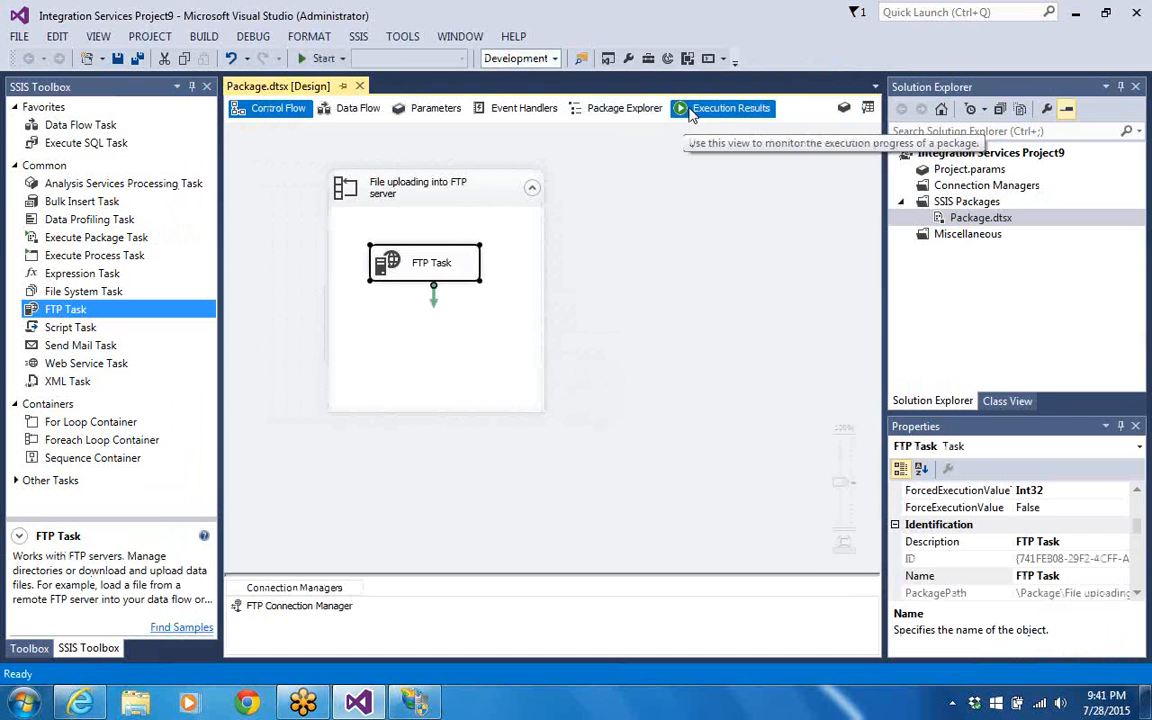
click(689, 115)
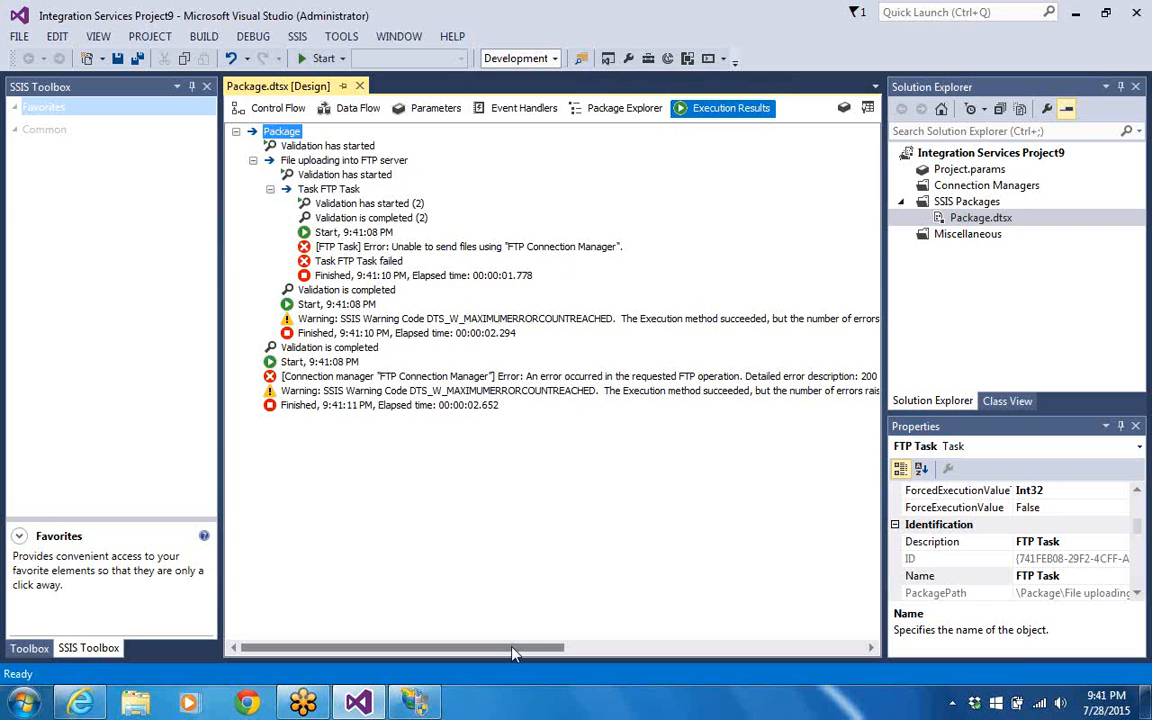
drag(511, 652, 572, 650)
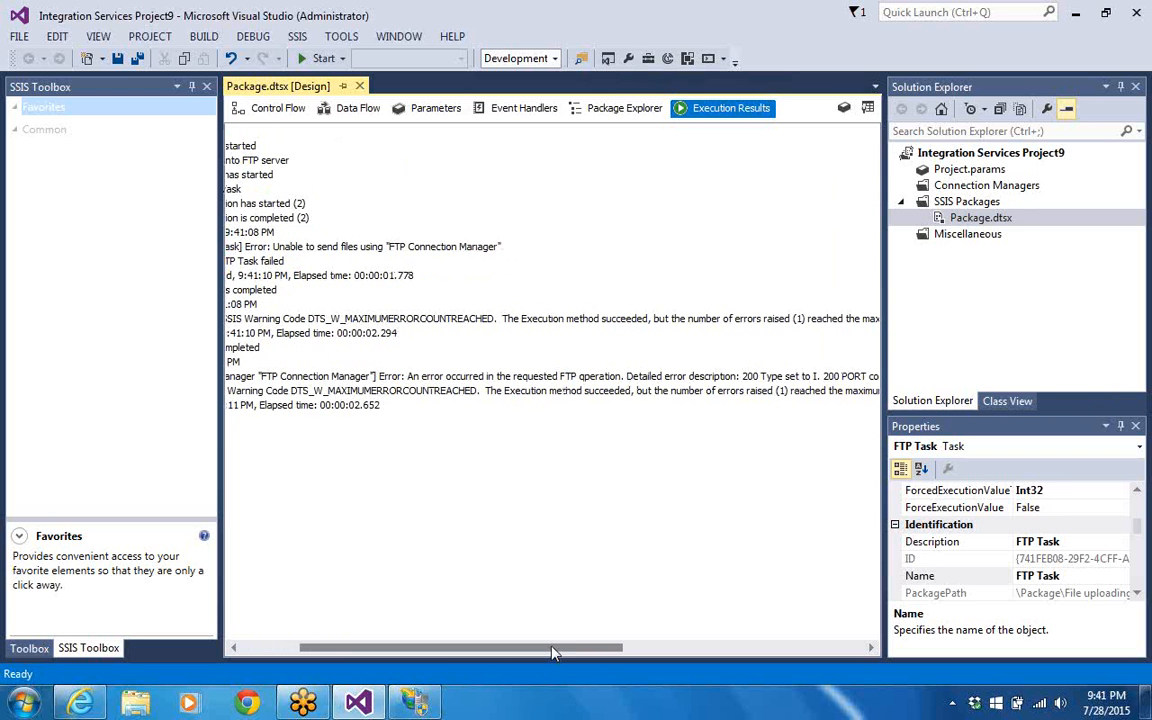
drag(552, 648, 551, 648)
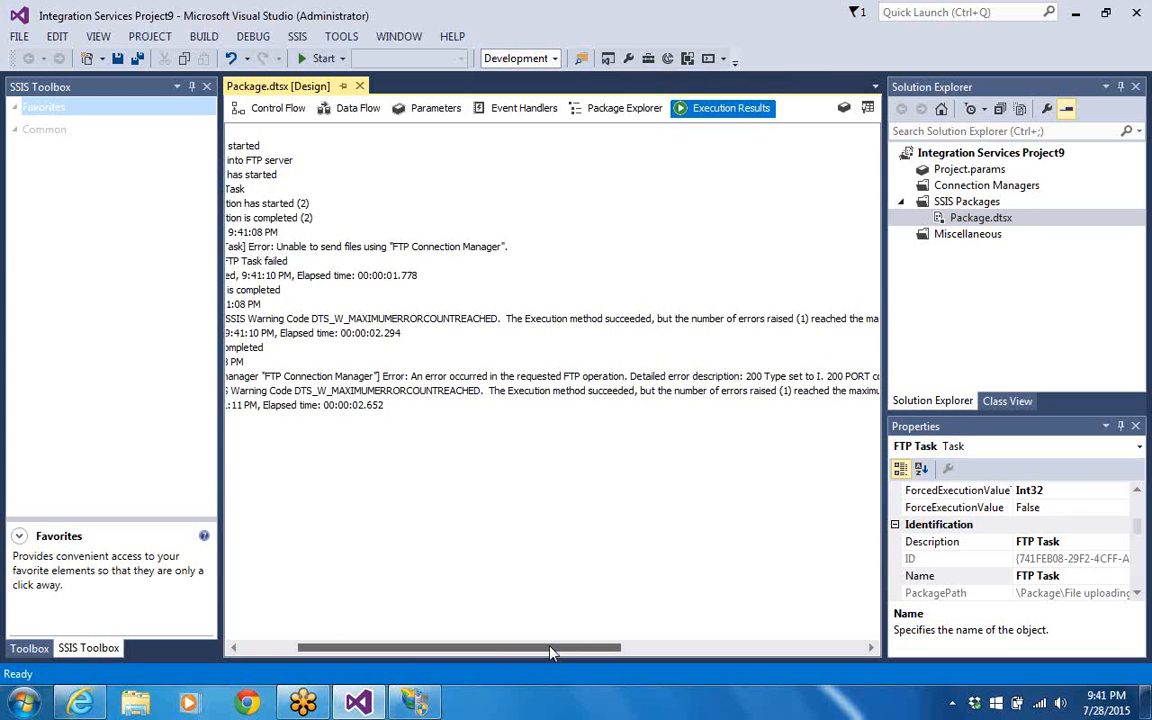
drag(551, 648, 491, 650)
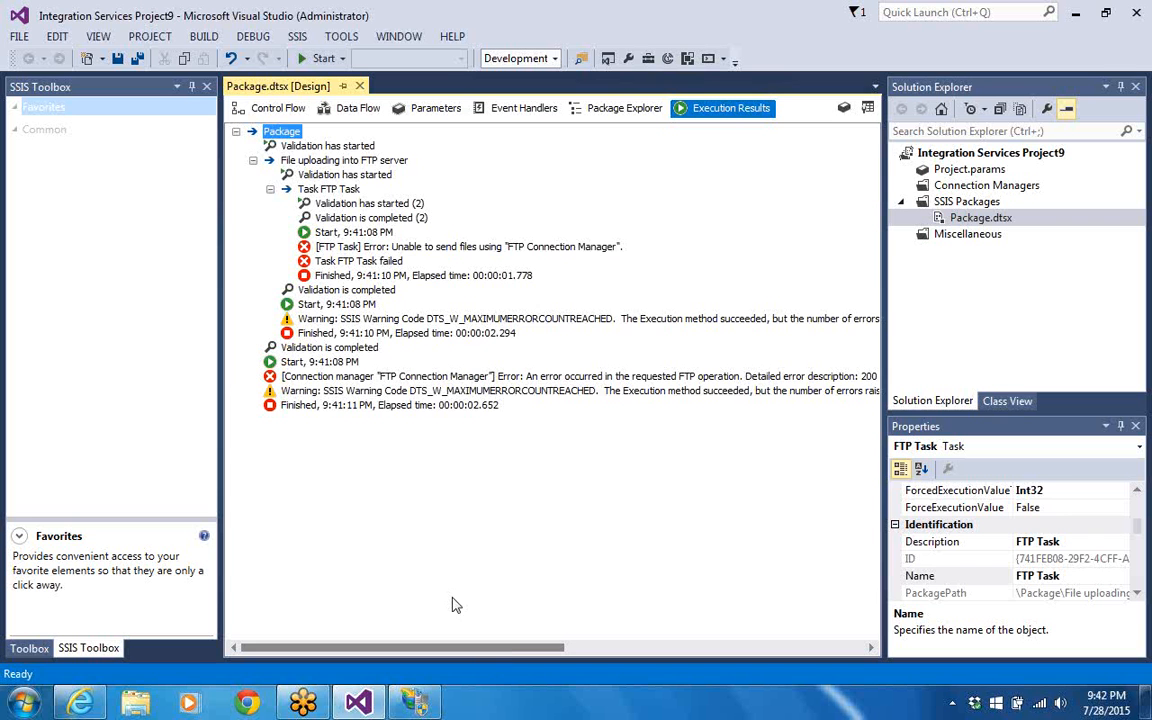
Remove the port from the FTP Task's RemotePath so that it reads /127.0.0.1
click(270, 110)
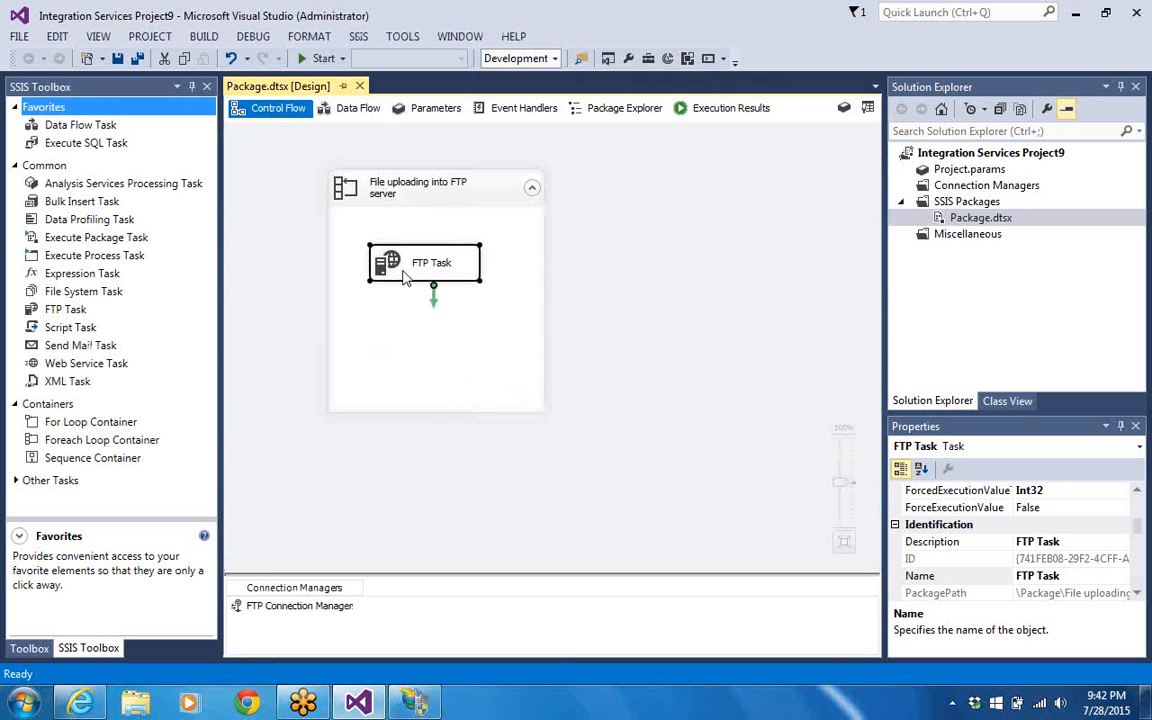
right_click(404, 278)
click(435, 292)
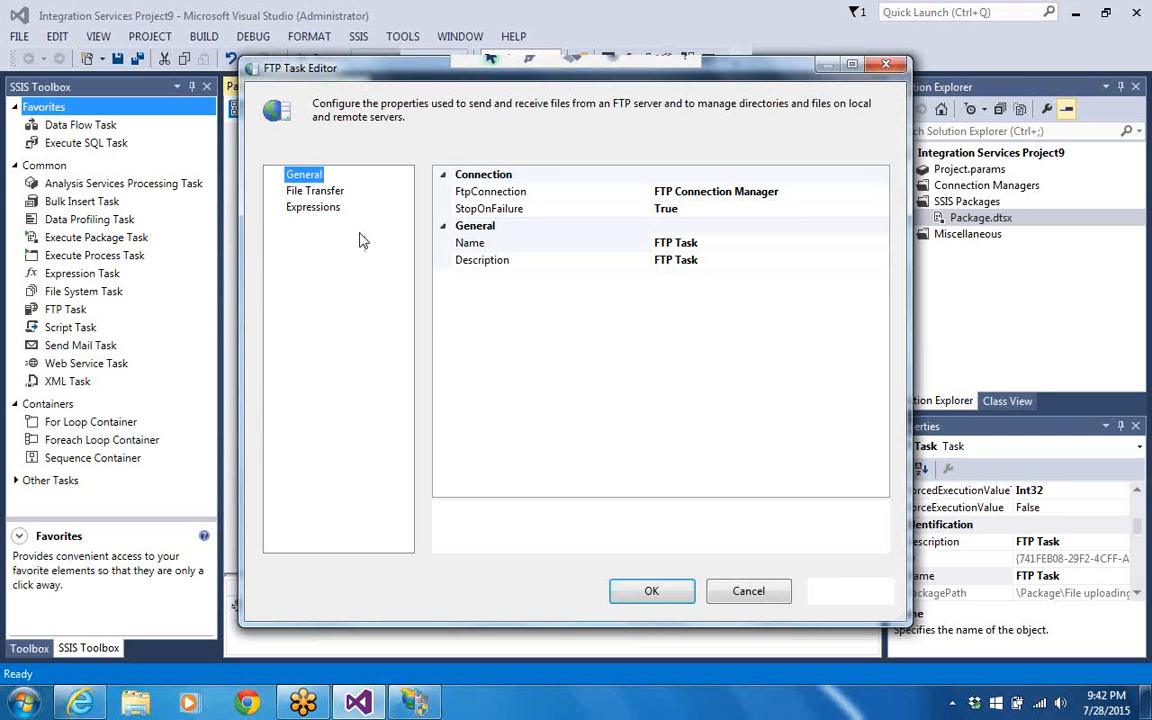
click(335, 194)
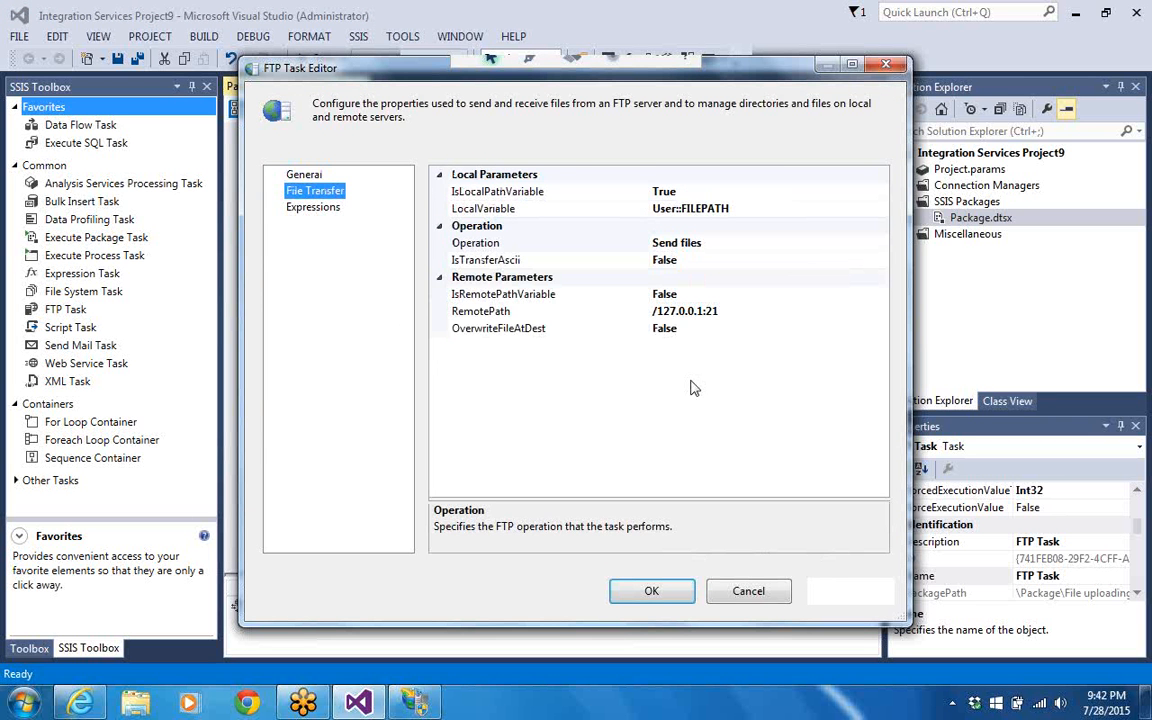
click(802, 311)
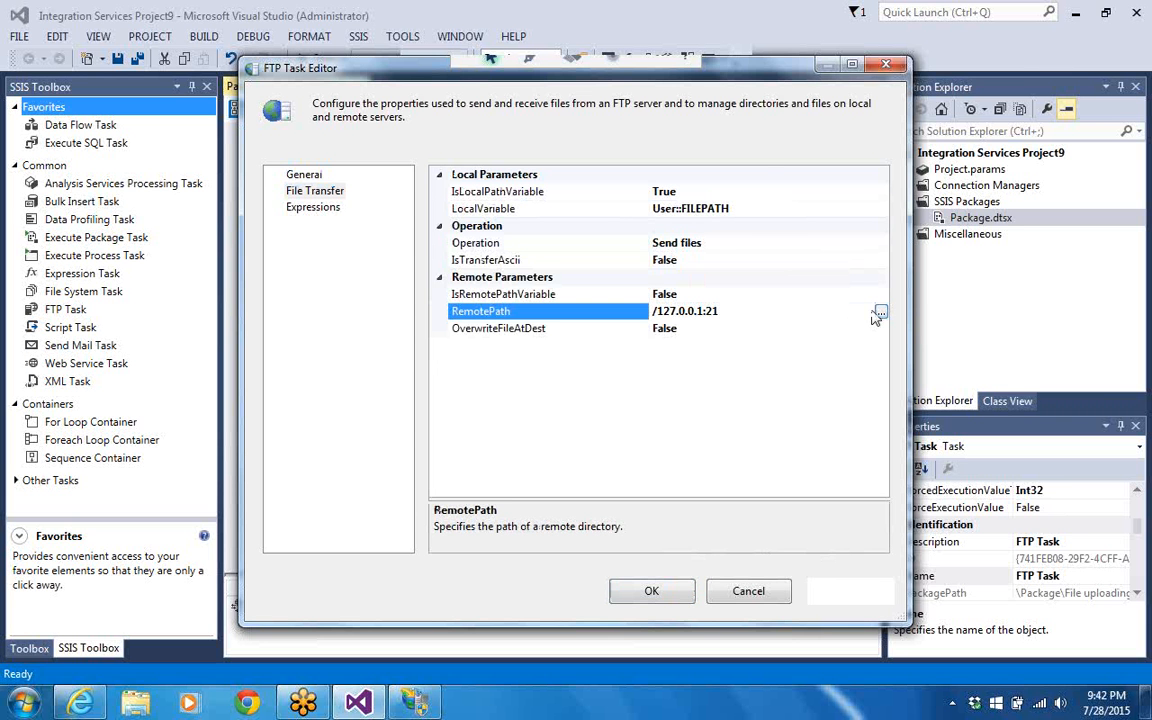
click(879, 313)
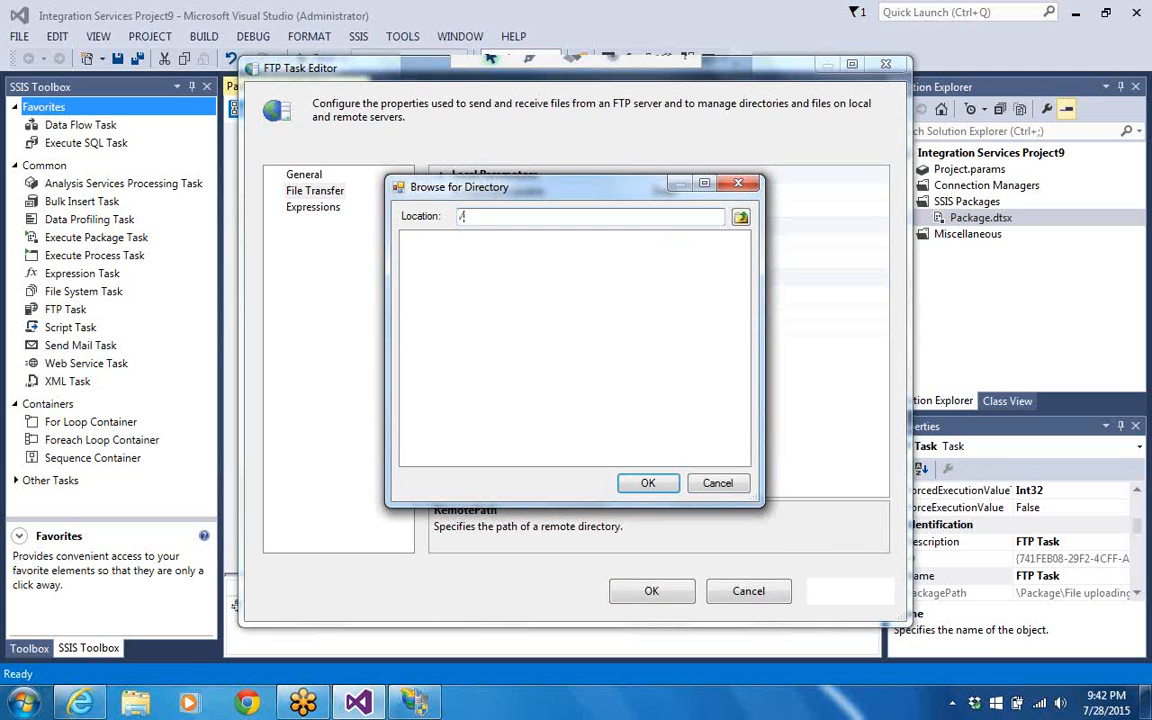
click(717, 483)
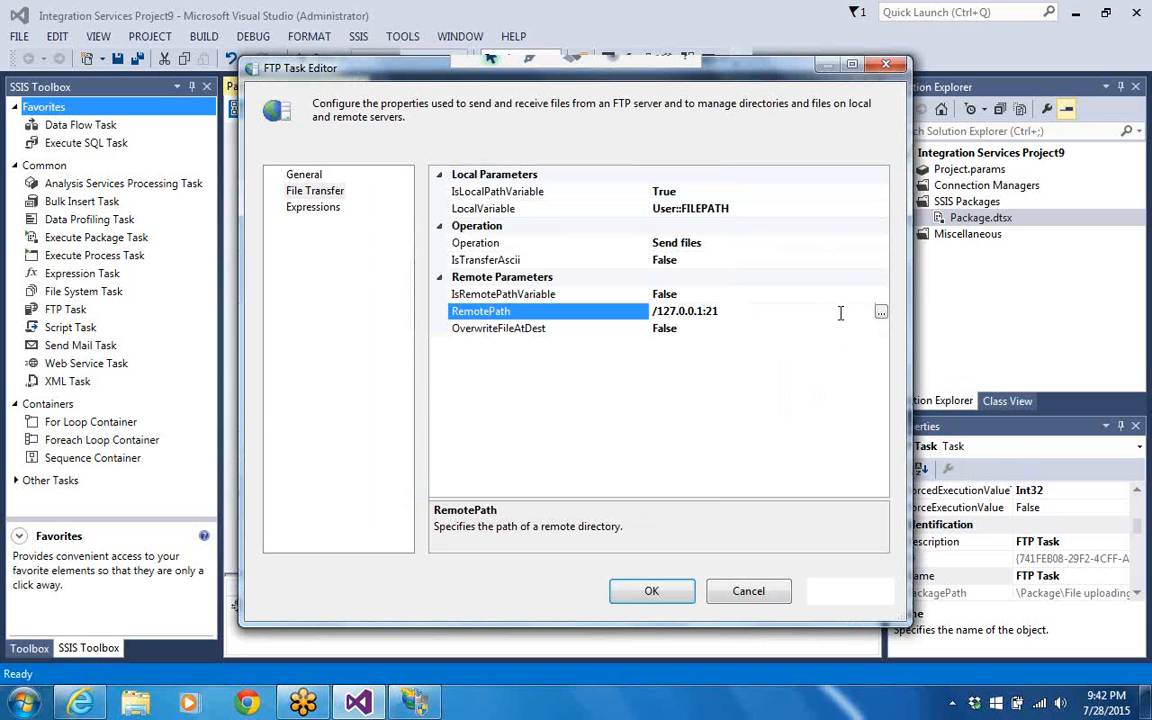
key(BackSpace)
key(BackSpace)
key(BackSpace)
click(674, 596)
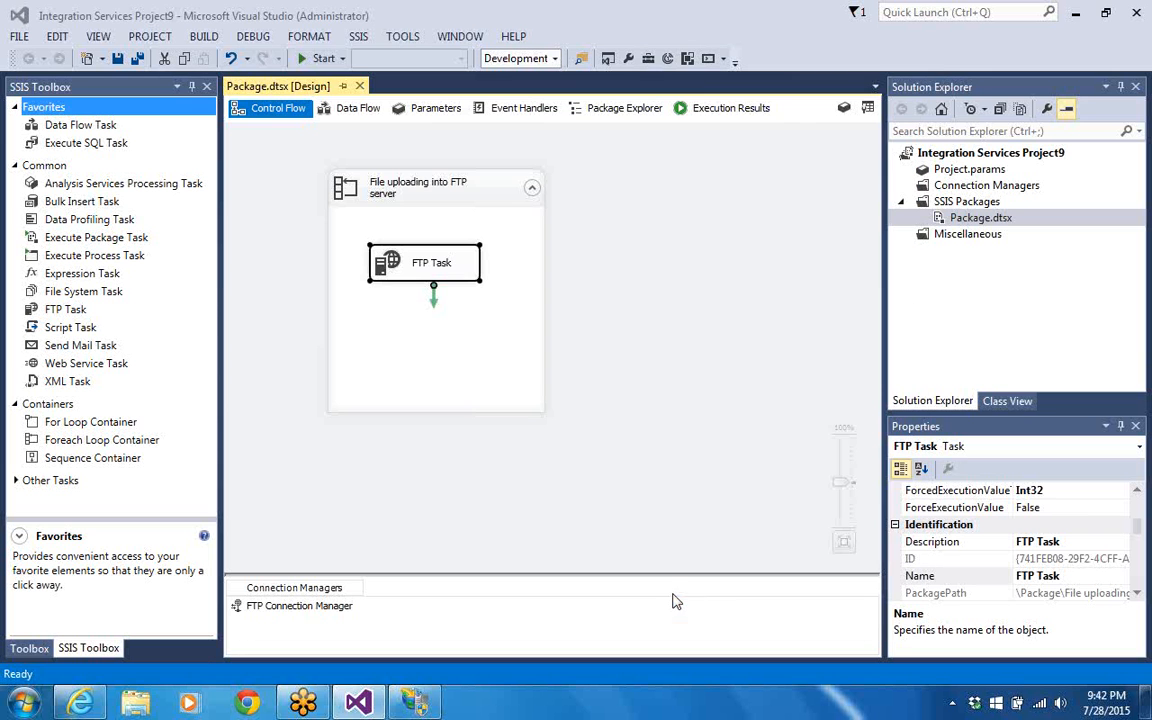
Run the package, then read the full FTP connection error in the execution results
click(318, 58)
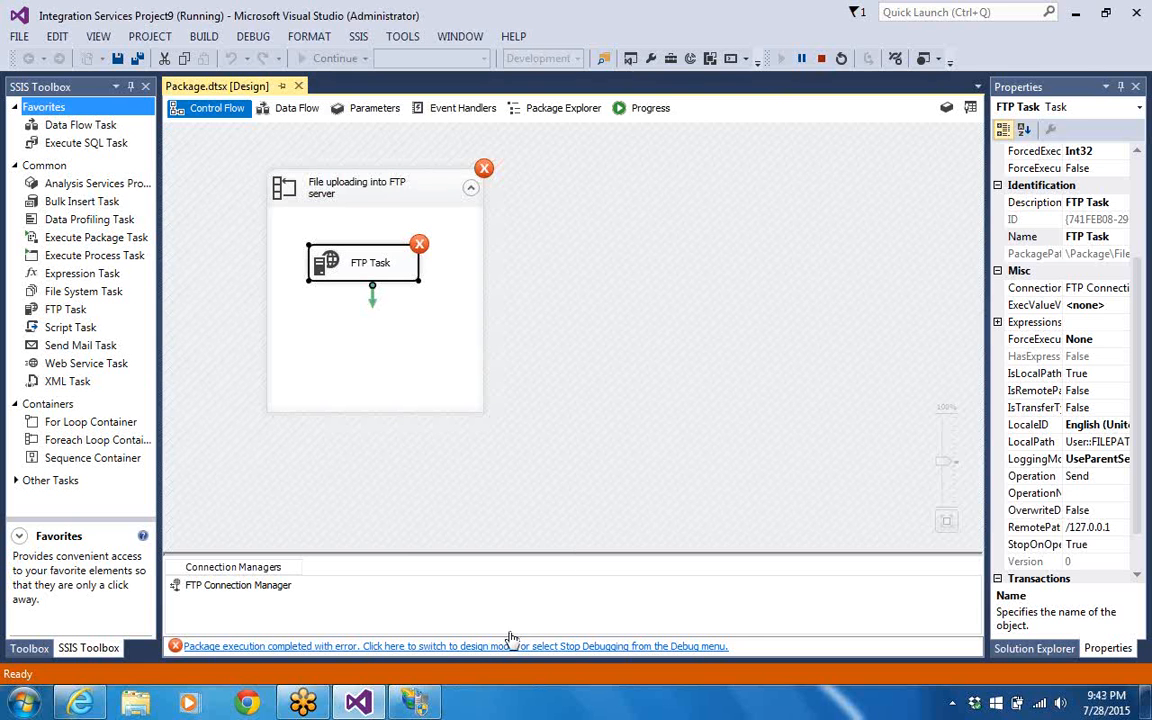
click(507, 651)
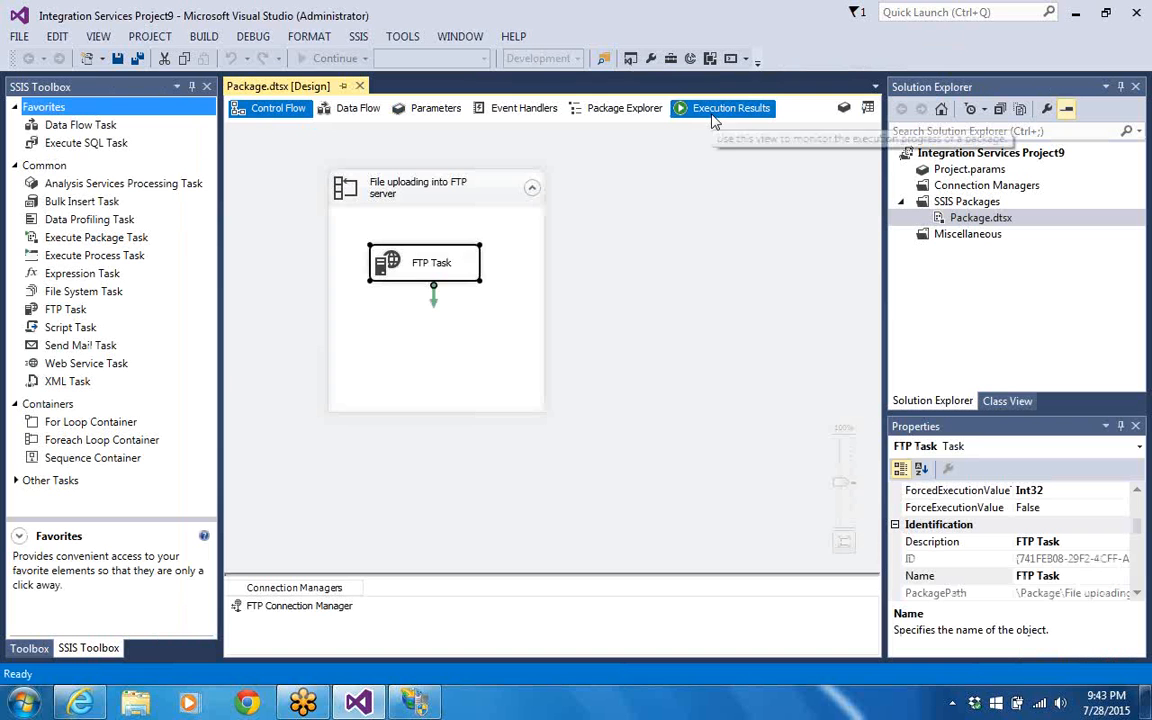
click(686, 112)
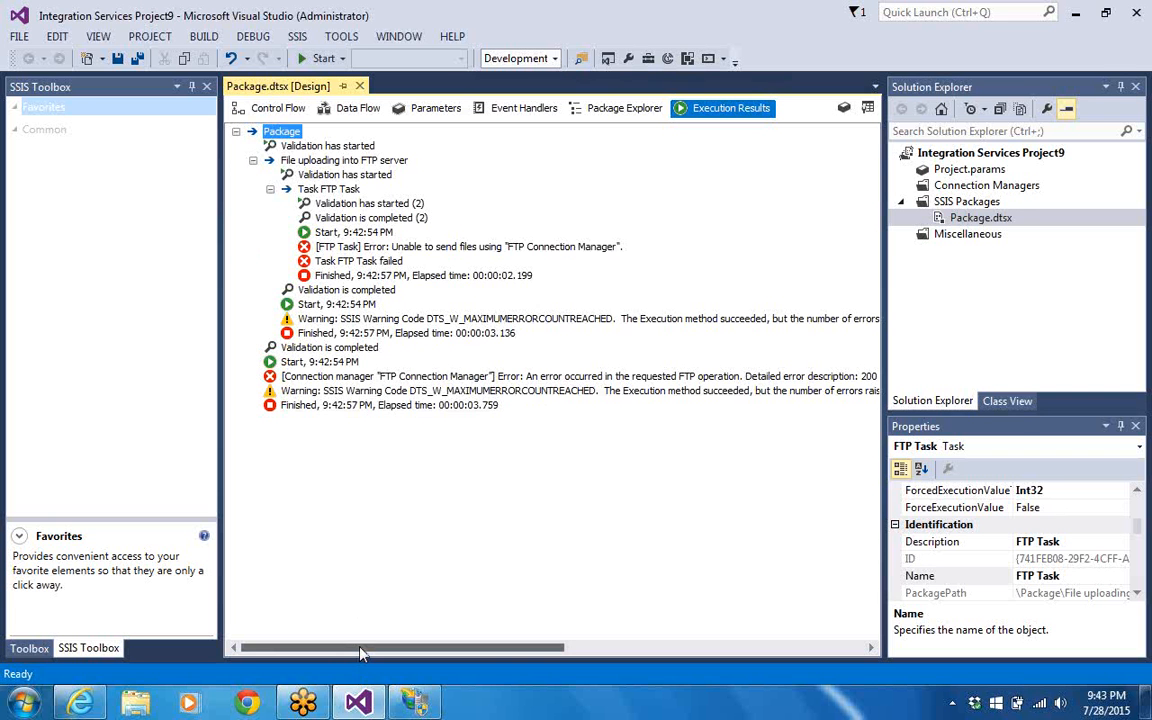
drag(361, 653, 690, 633)
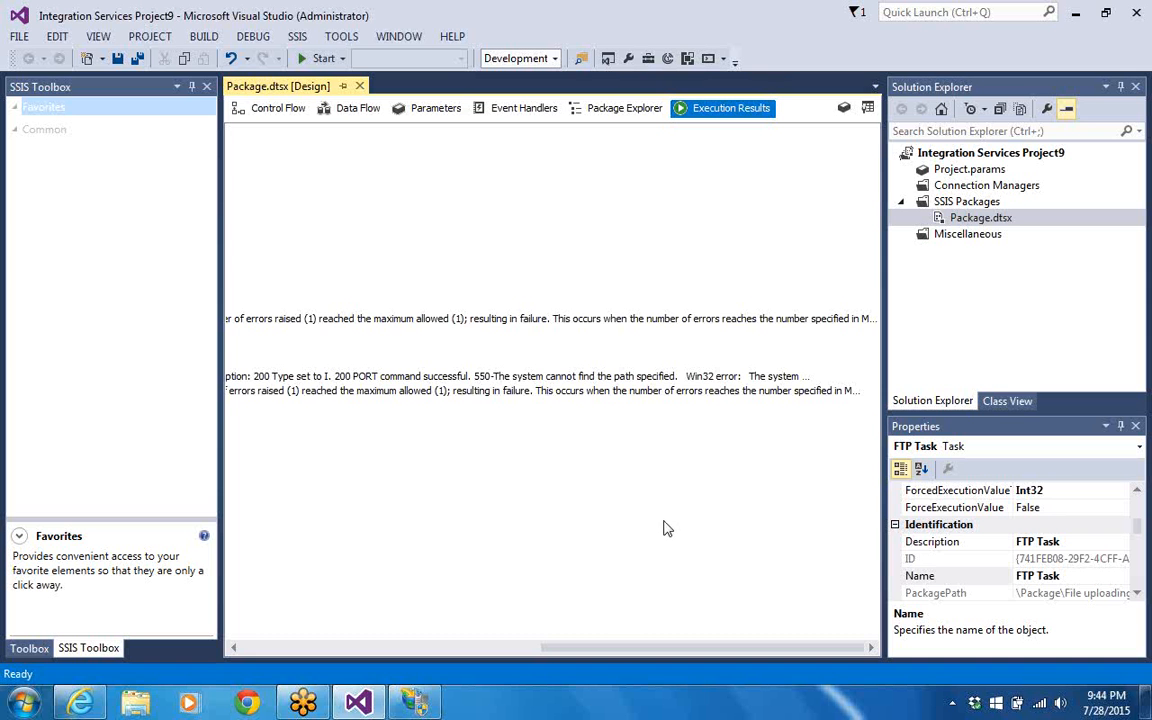
drag(610, 647, 300, 655)
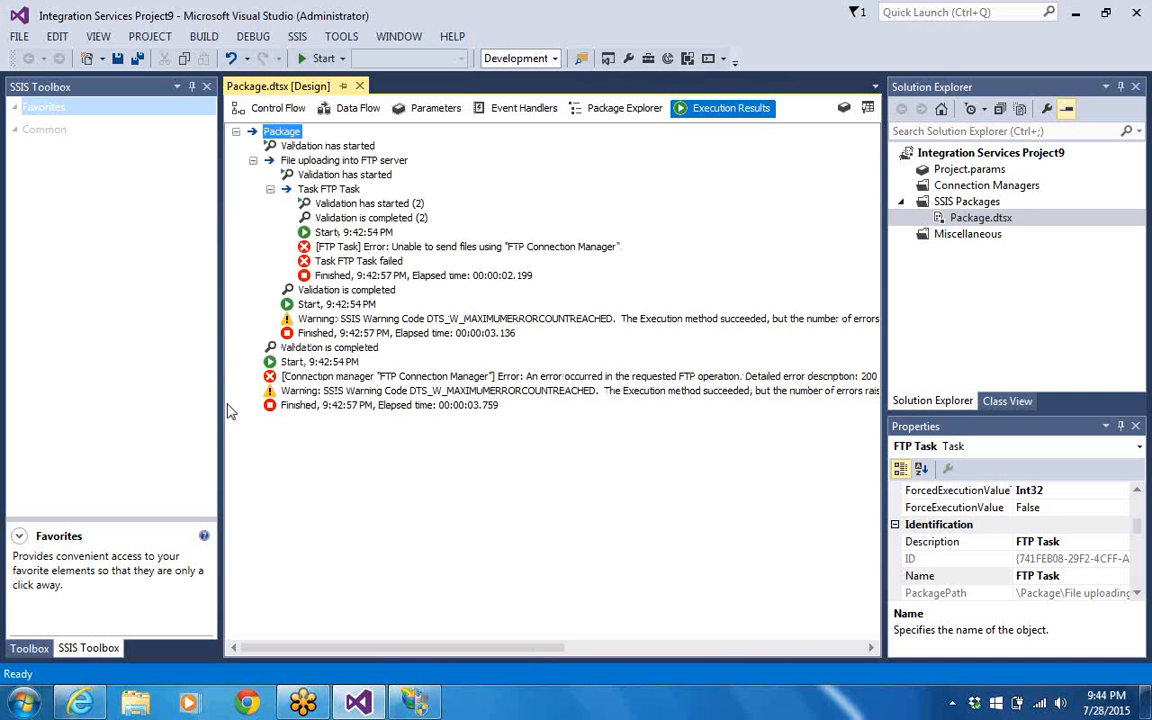
Change the FTP Task's RemotePath in the file transfer settings to ftp://127.0.0.1
click(283, 112)
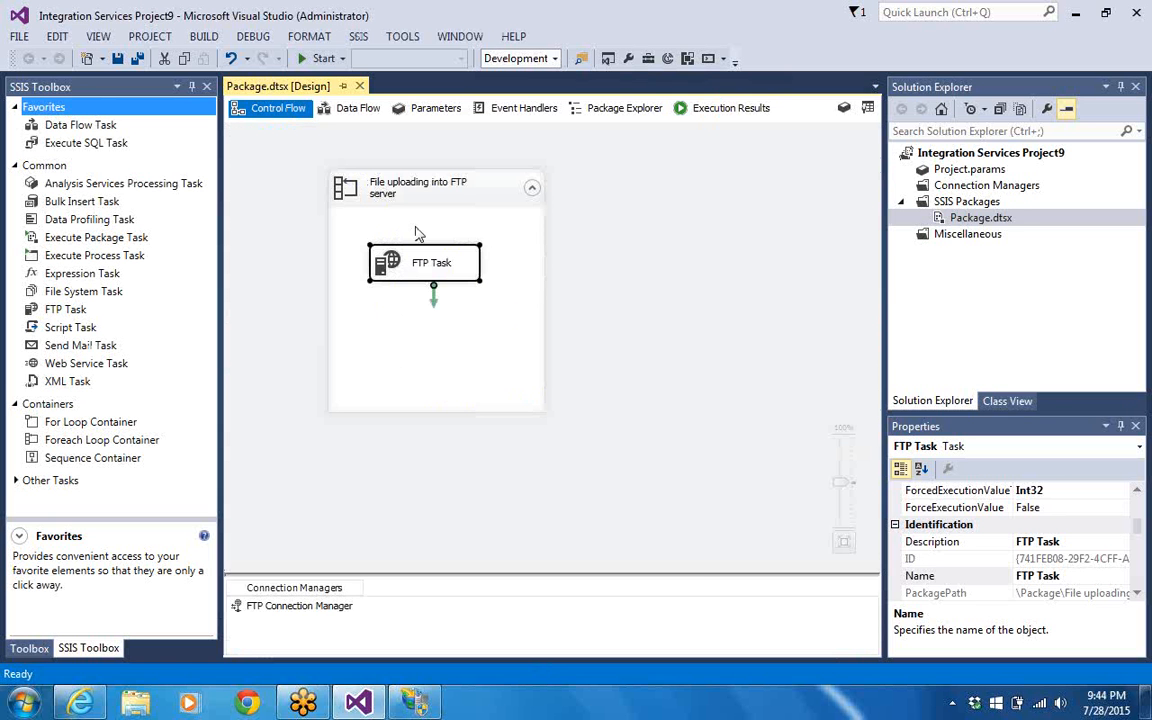
right_click(405, 264)
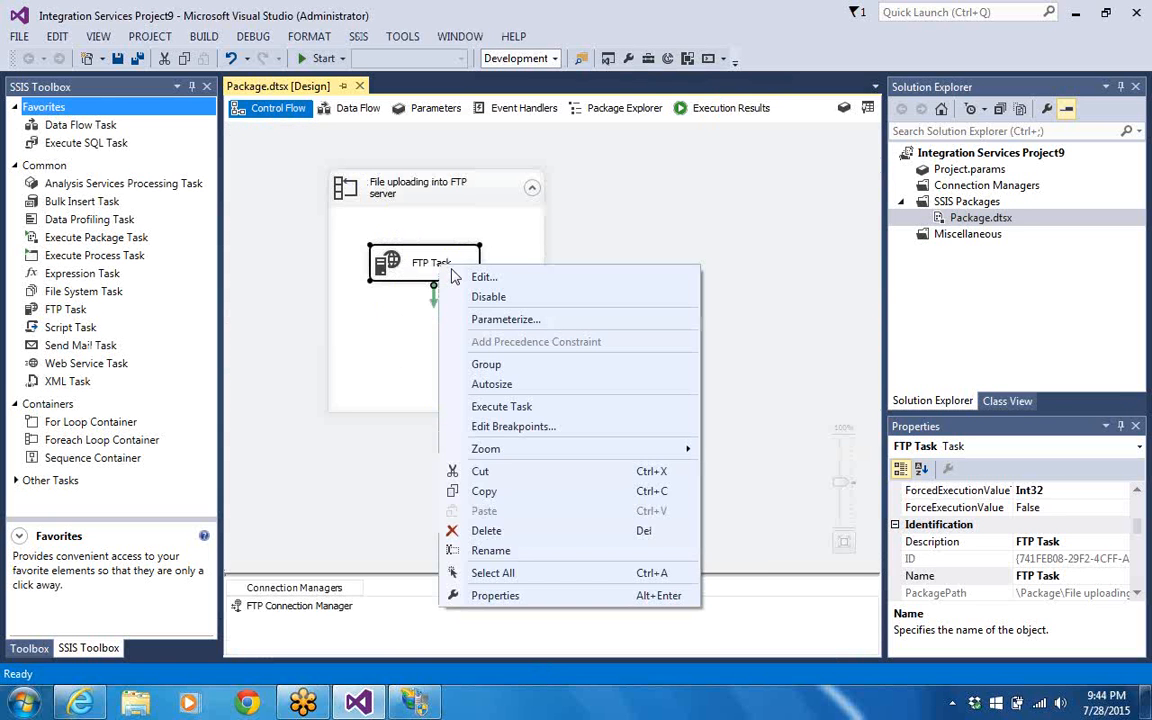
click(440, 276)
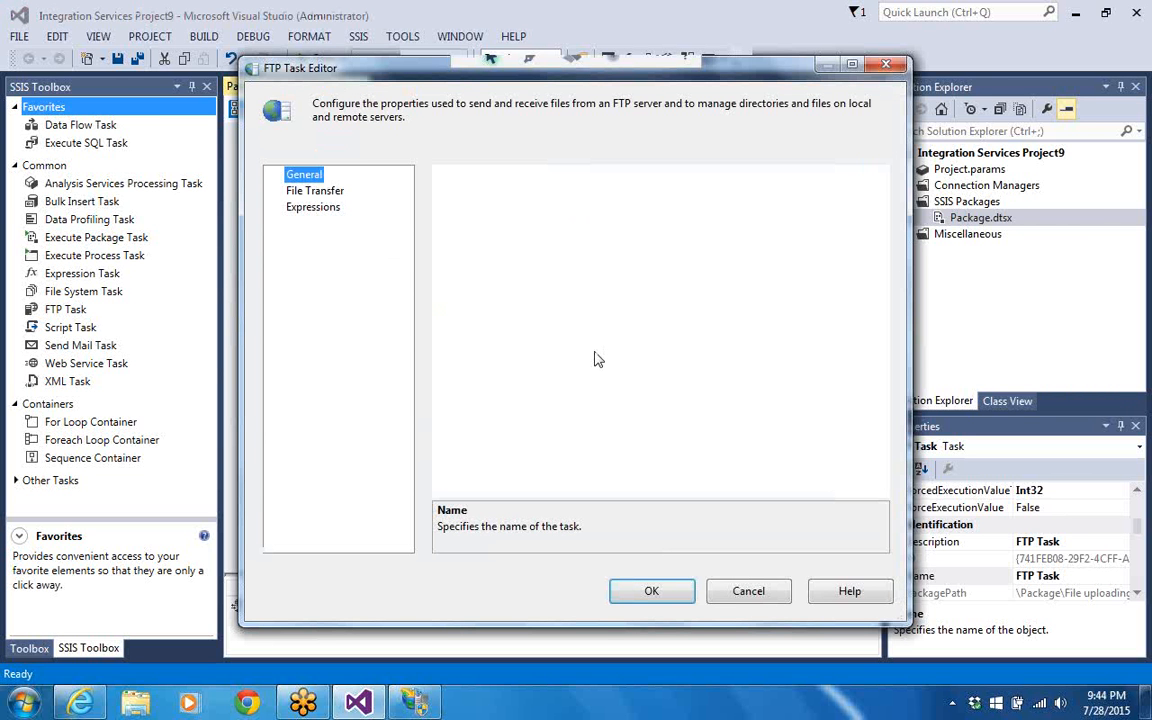
click(318, 195)
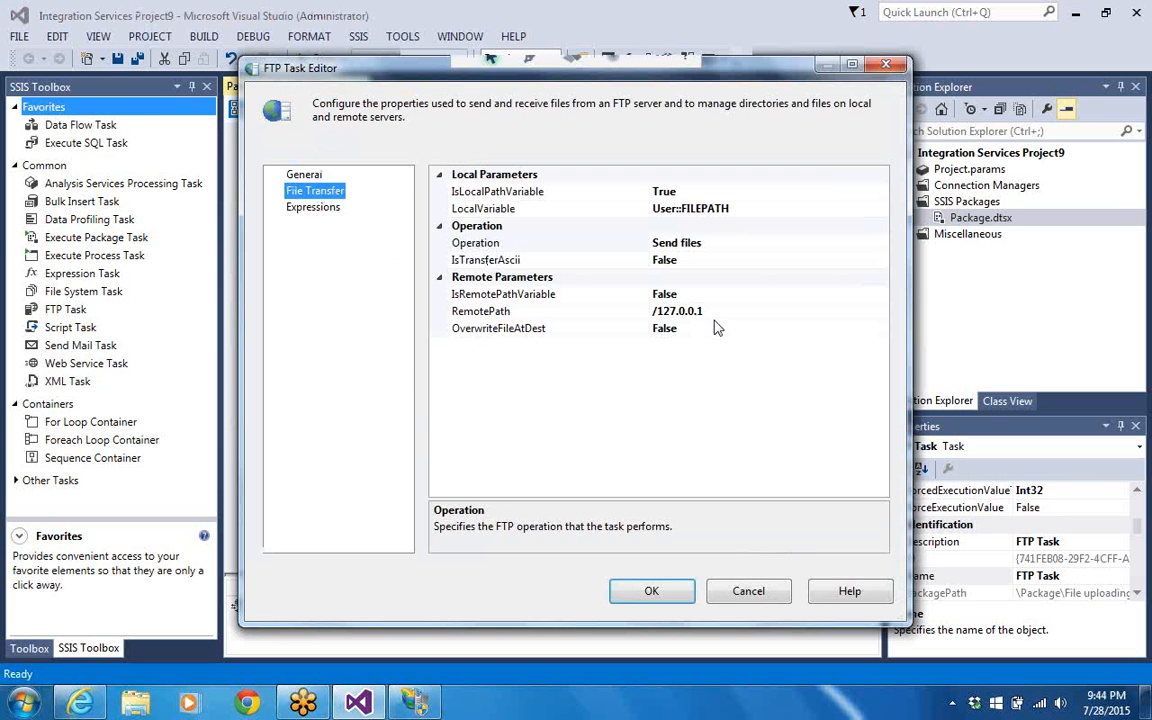
click(800, 314)
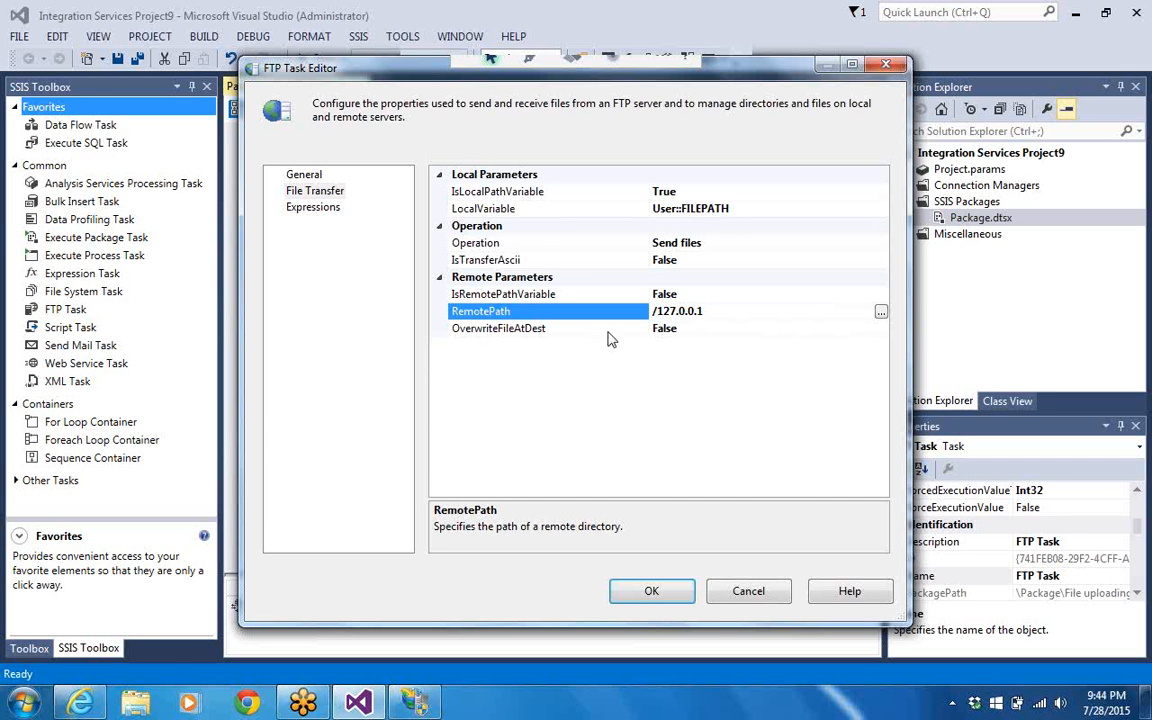
click(656, 312)
key(BackSpace)
text(ftp://)
key(End)
click(681, 597)
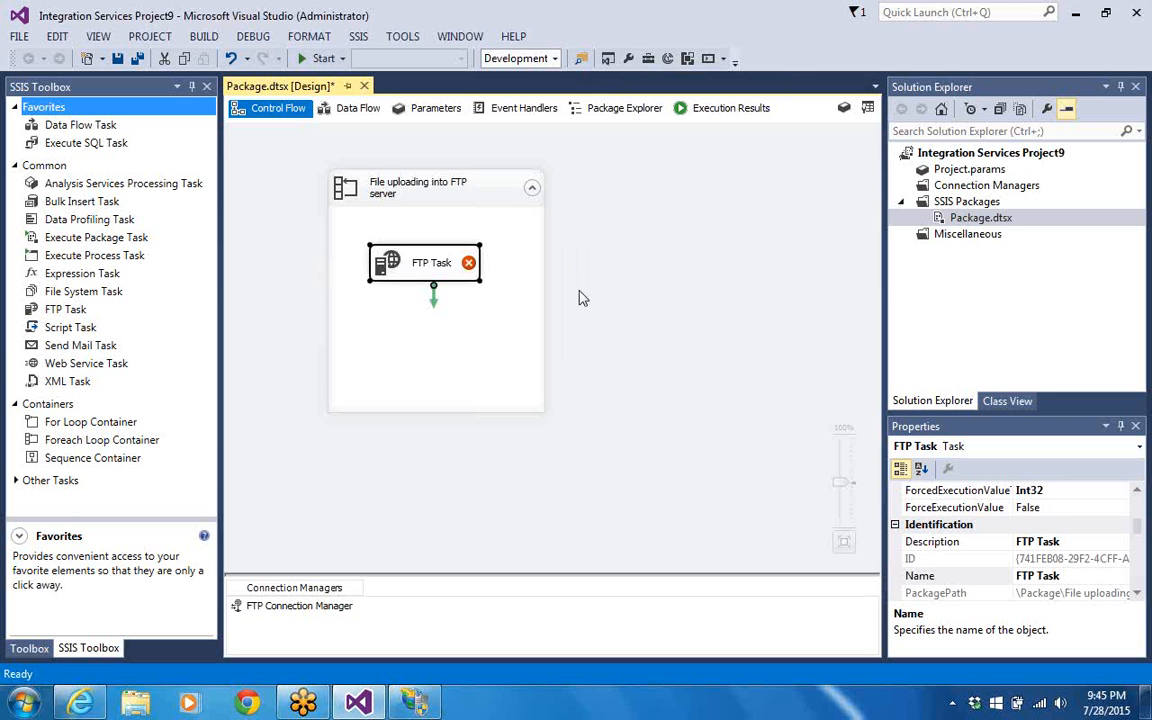
Set the FTP Task's remote directory to /127.0.0.1/MyFtp through the RemotePath directory browser and save the task settings
right_click(443, 264)
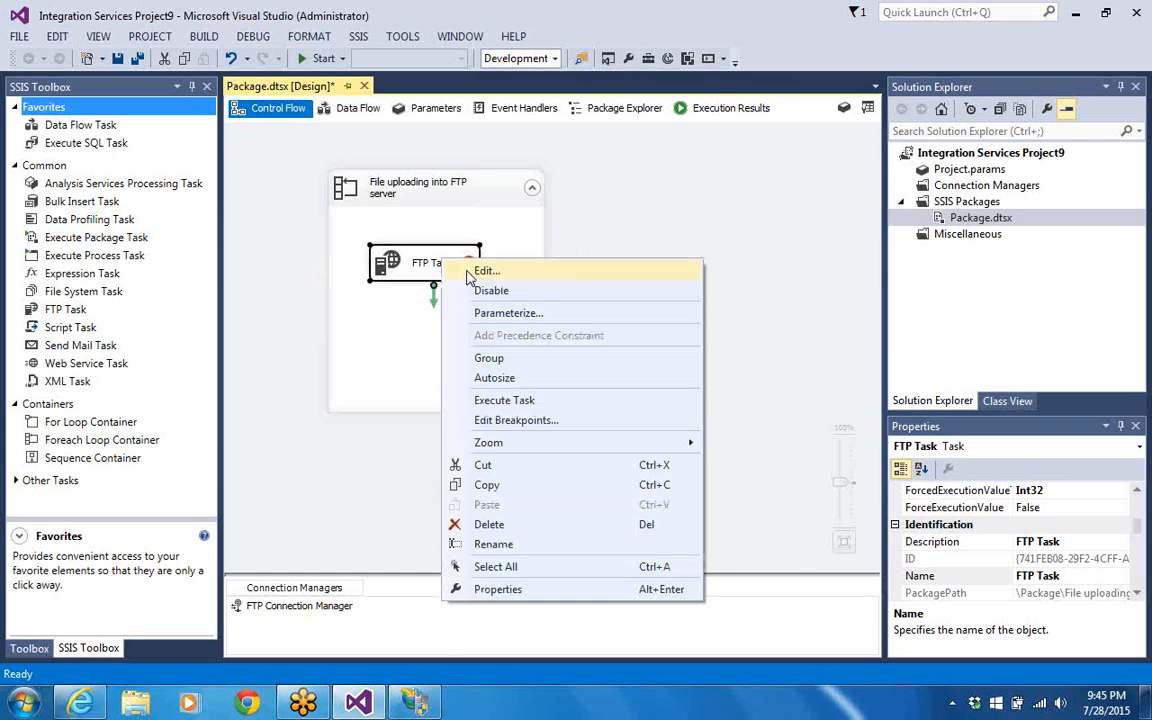
click(466, 270)
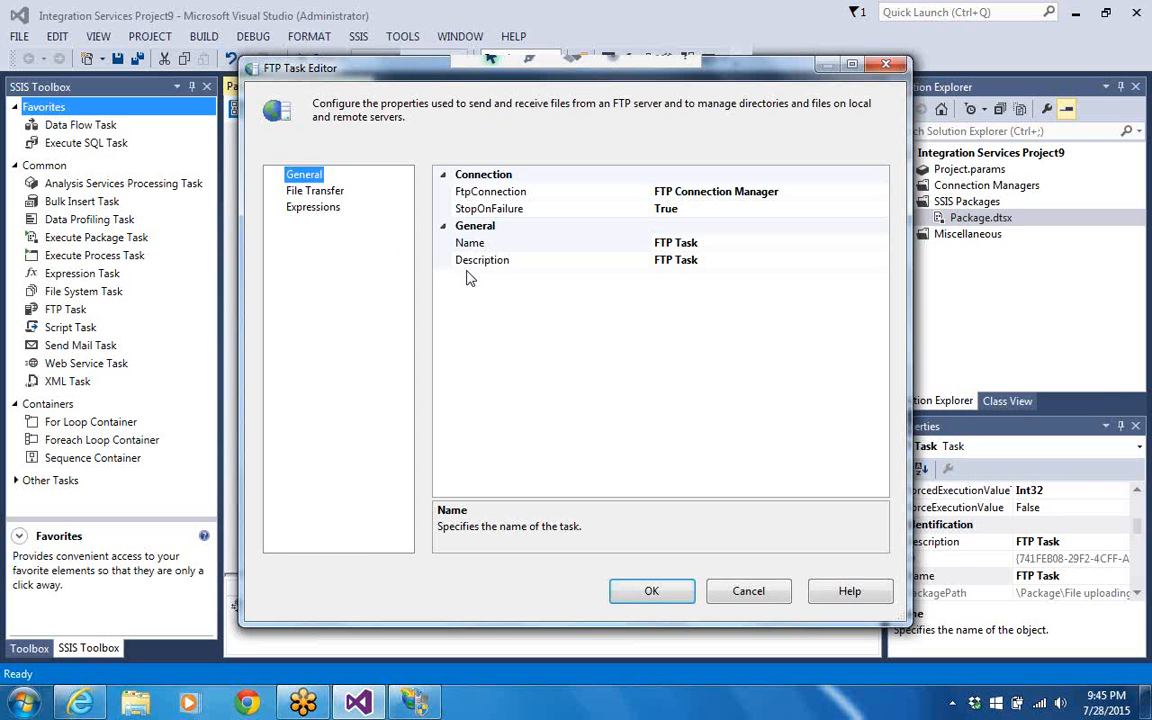
click(330, 190)
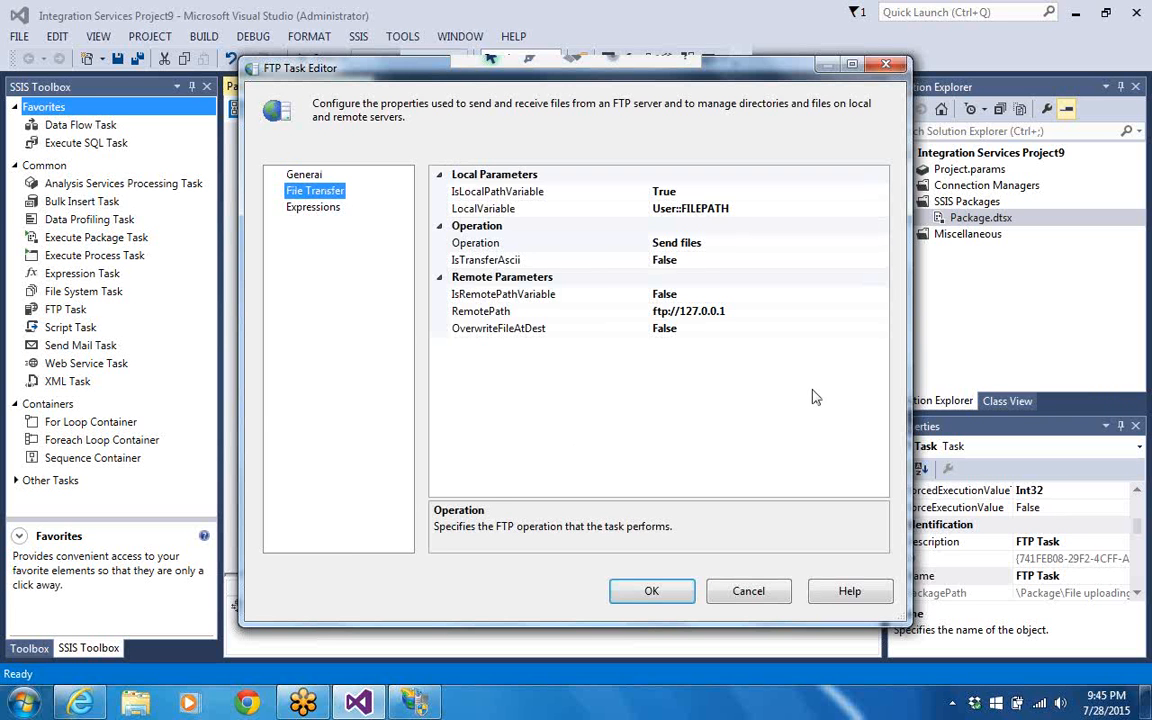
click(884, 320)
click(884, 318)
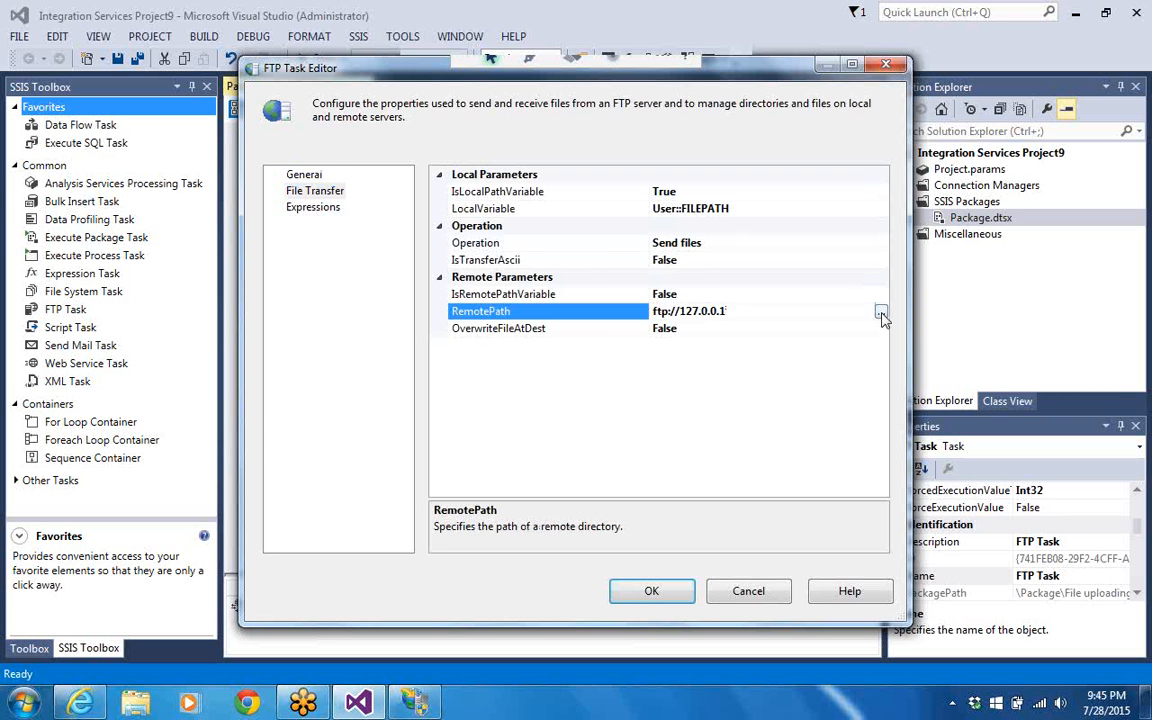
click(881, 313)
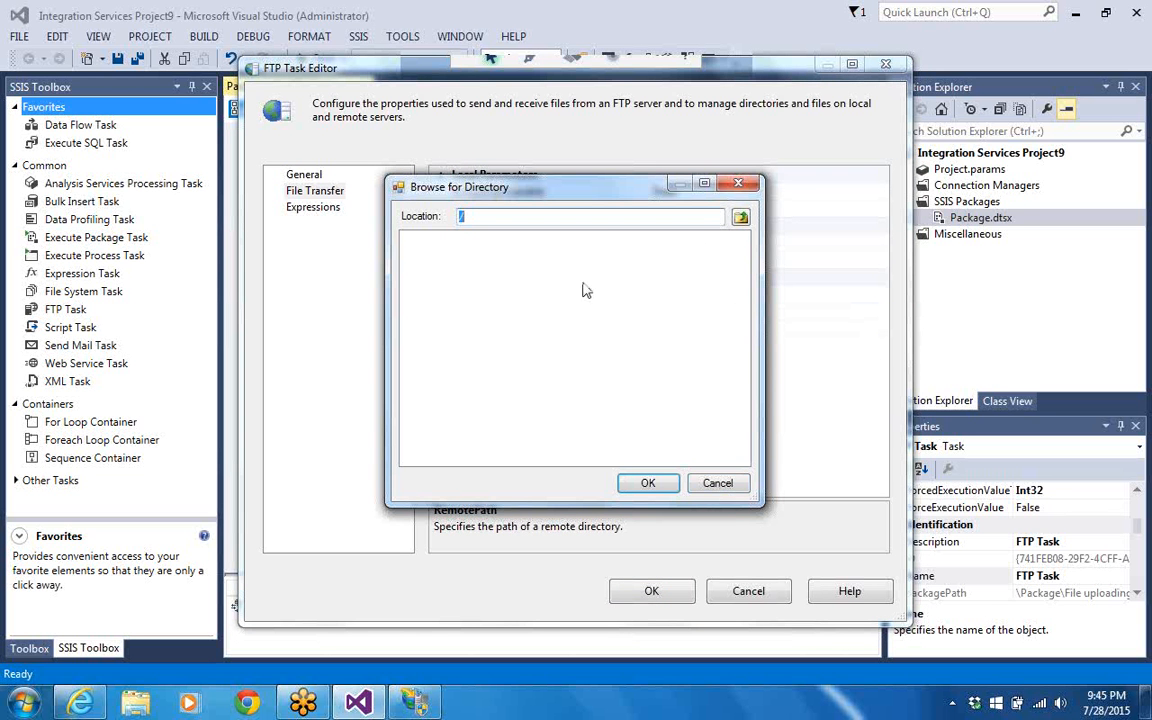
key(Right)
text(127.0.0.1/)
text(MYFTP)
key(BackSpace)
key(BackSpace)
key(BackSpace)
key(BackSpace)
text(yFtp)
click(647, 484)
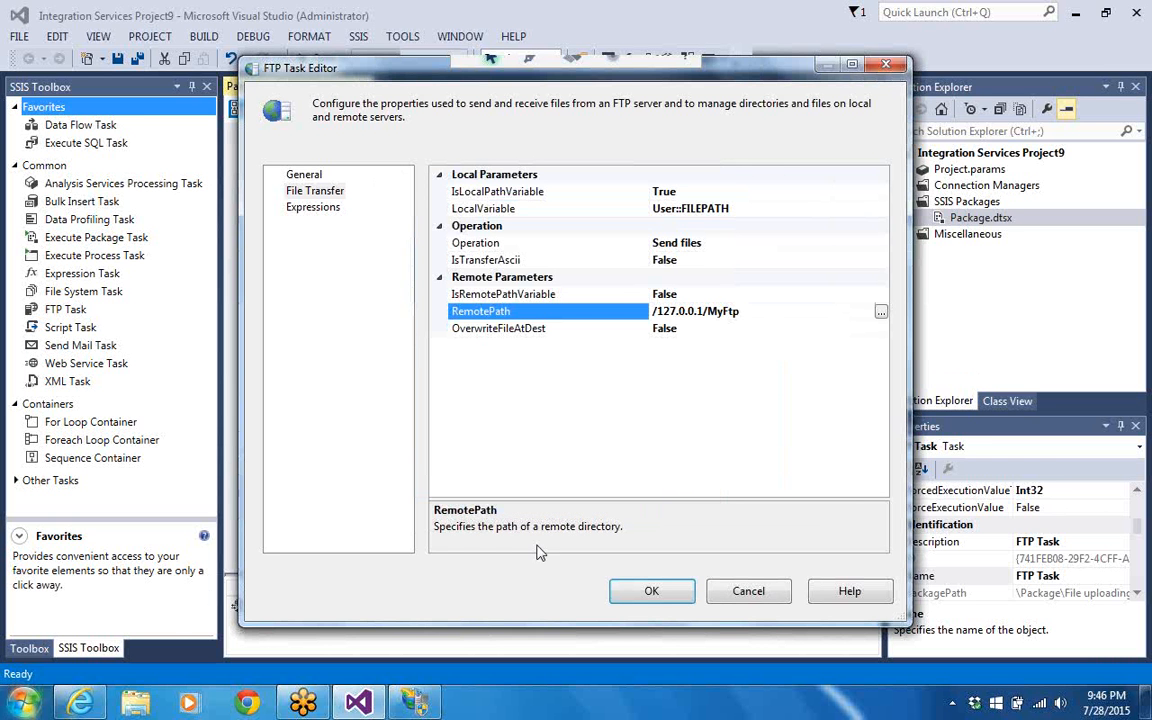
click(638, 591)
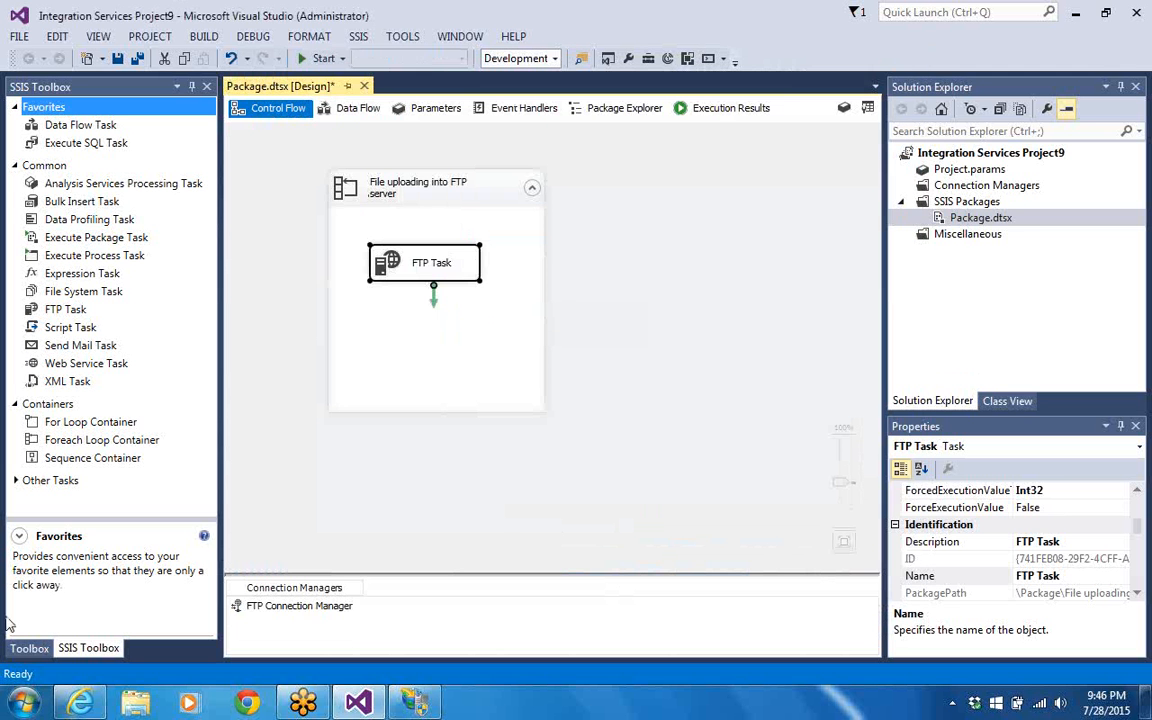
Run the package with the new remote path and examine the detailed error description in the execution results
click(305, 60)
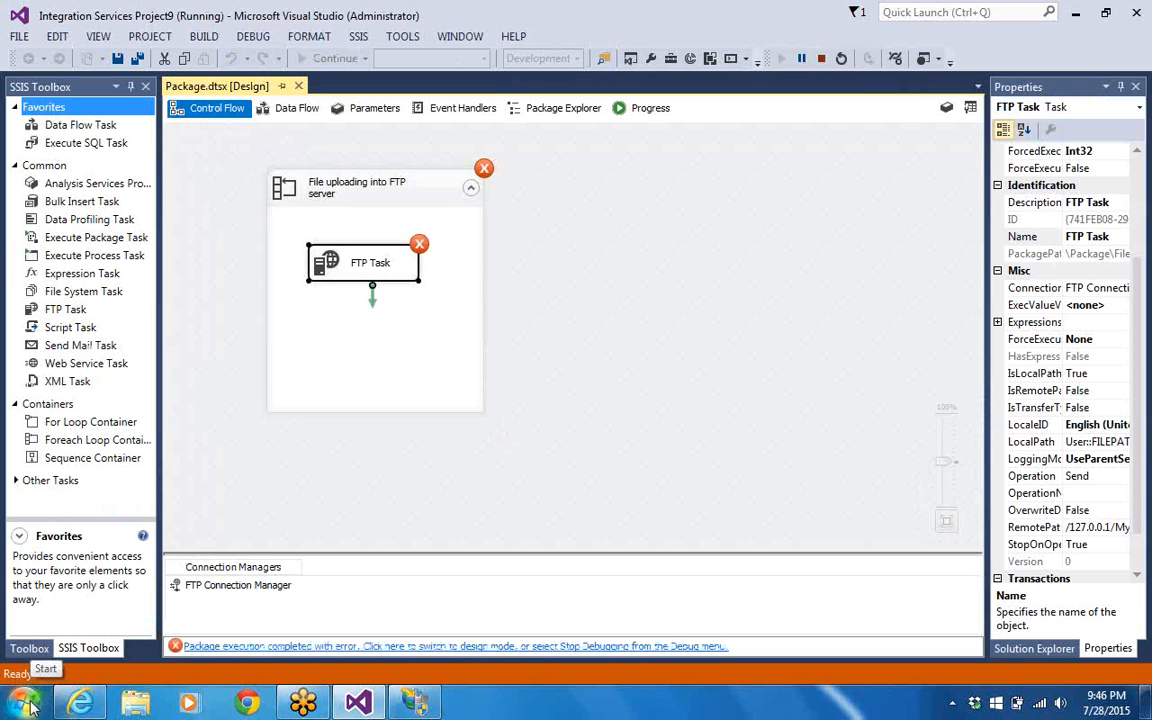
click(240, 647)
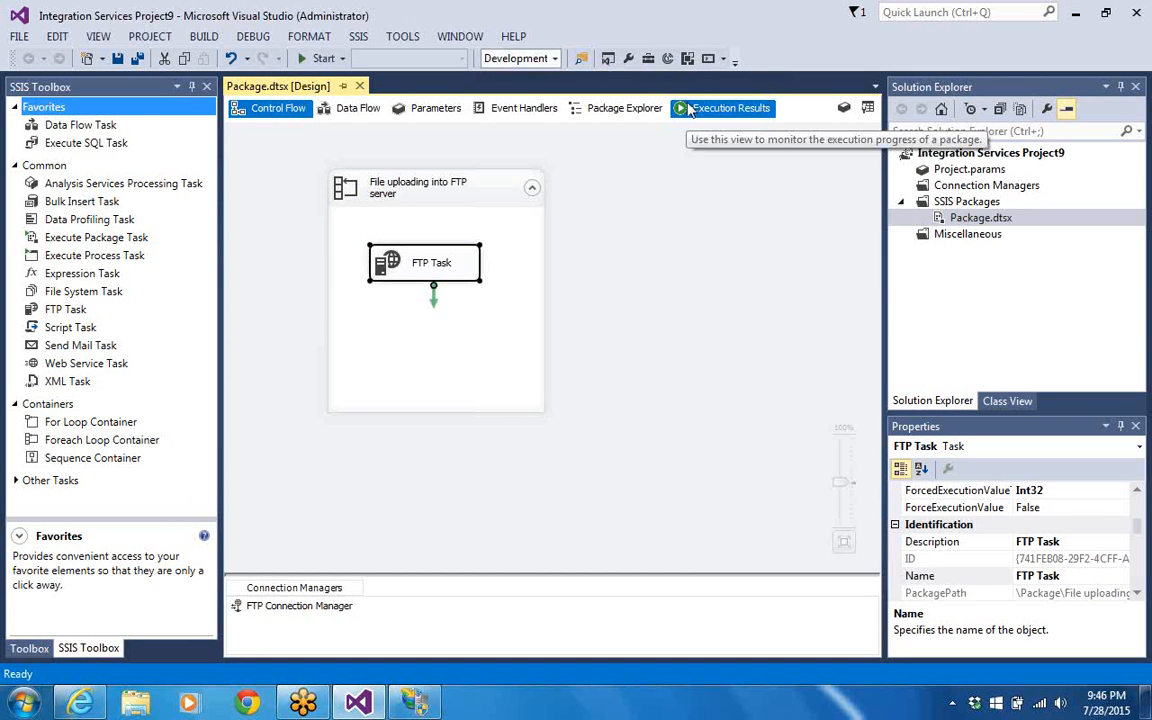
click(688, 108)
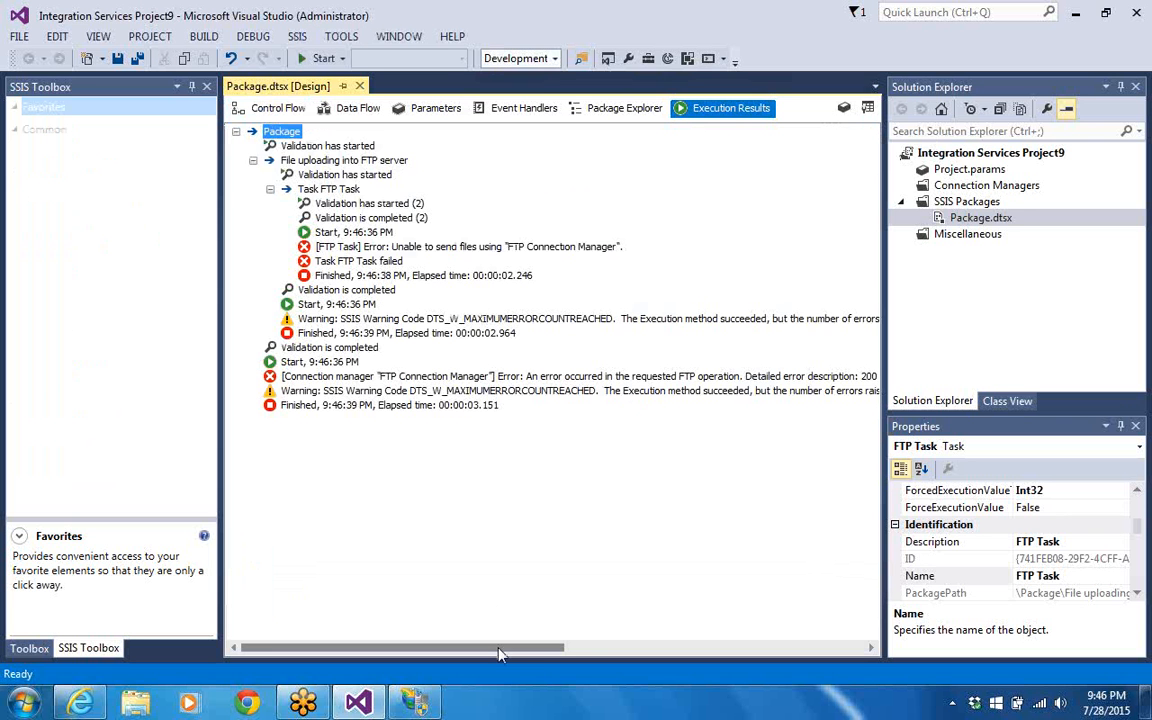
drag(502, 653, 666, 653)
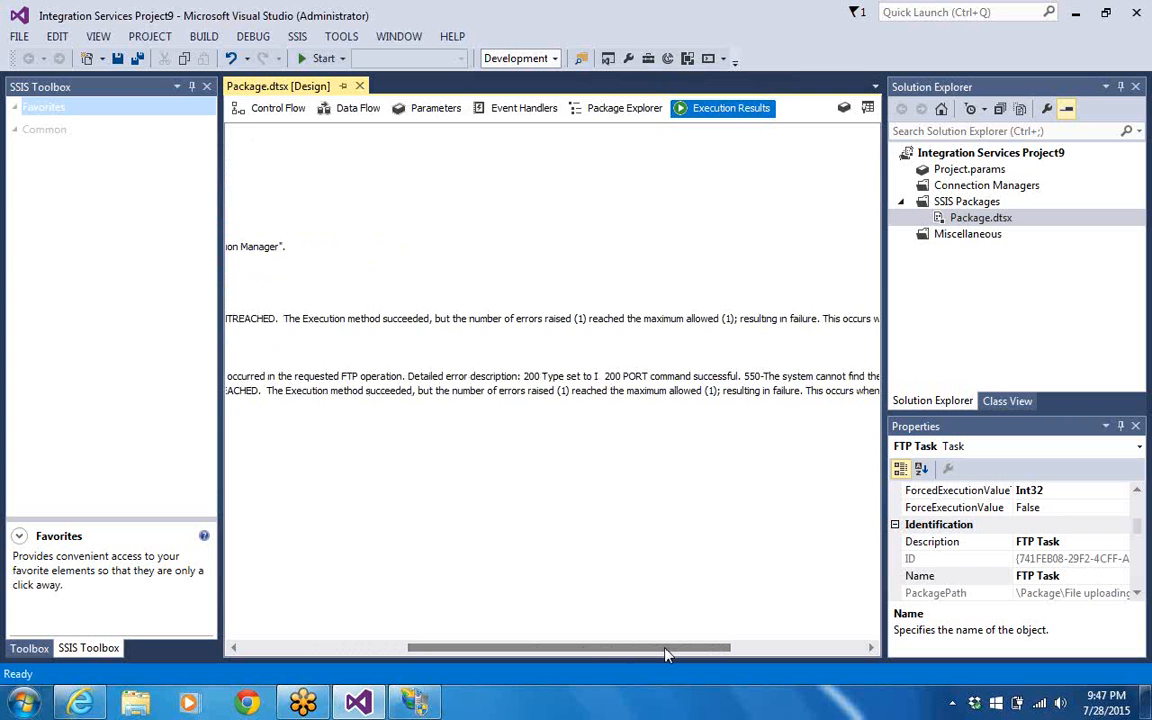
drag(668, 653, 826, 643)
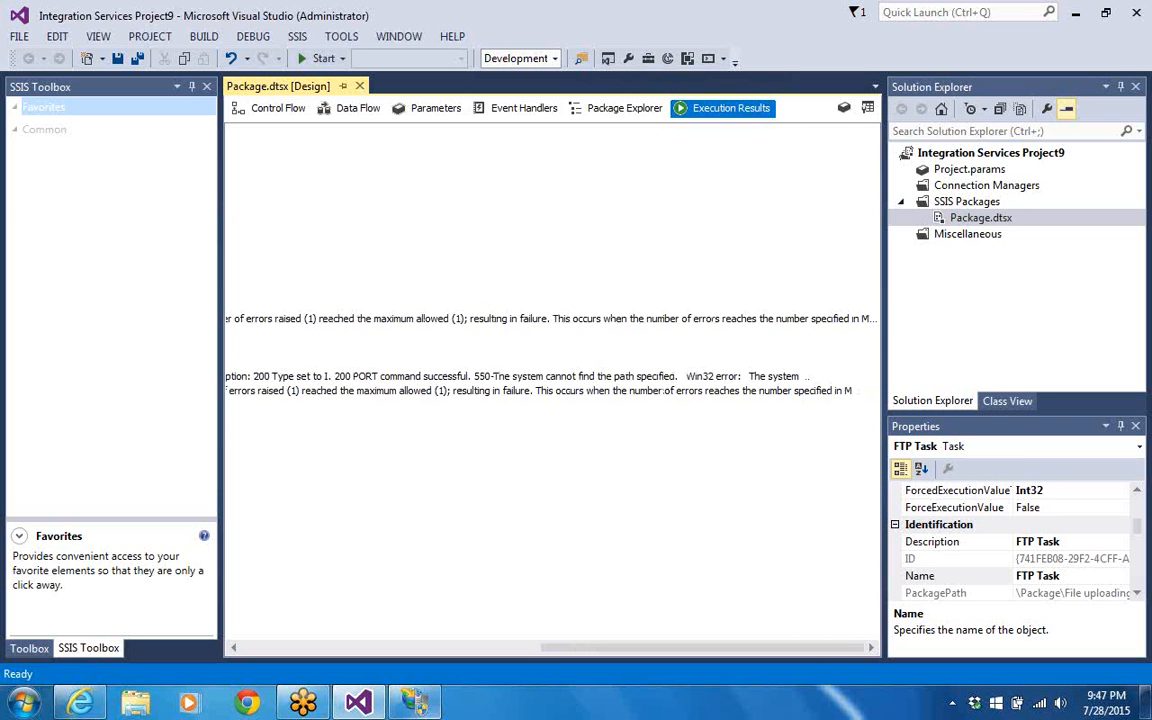
click(24, 706)
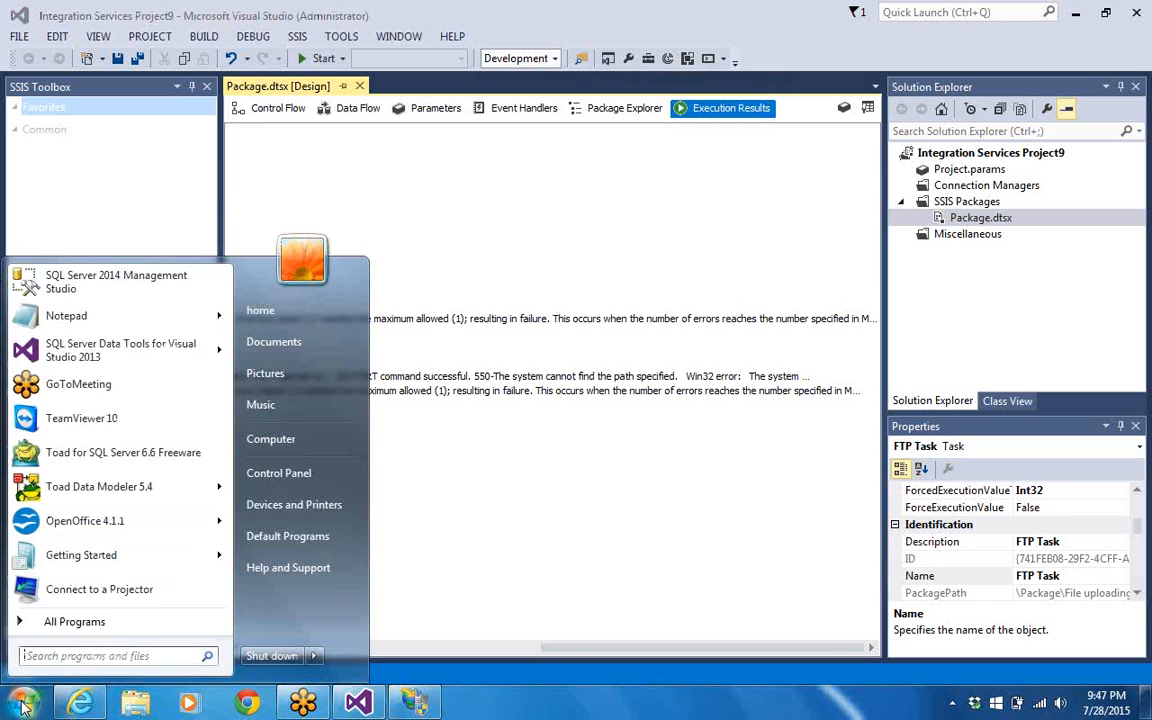
click(24, 706)
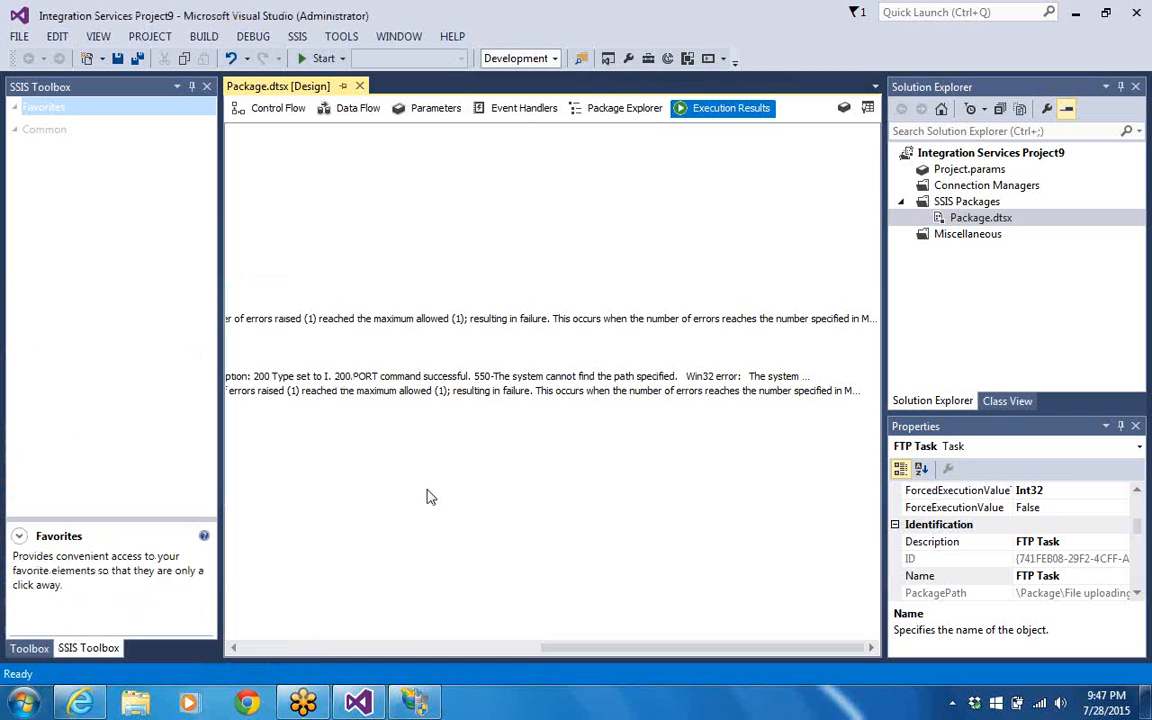
Set the "File uploading into FTP server" Foreach Loop's collection to retrieve file names as Name and extension
click(290, 109)
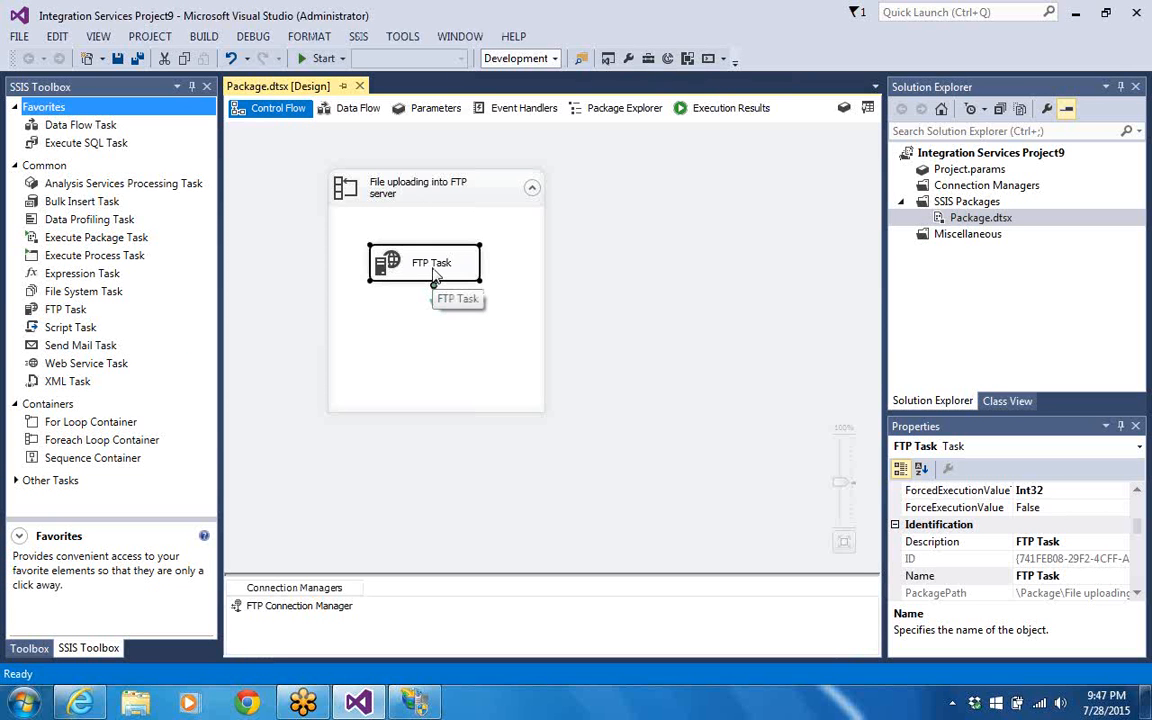
click(426, 208)
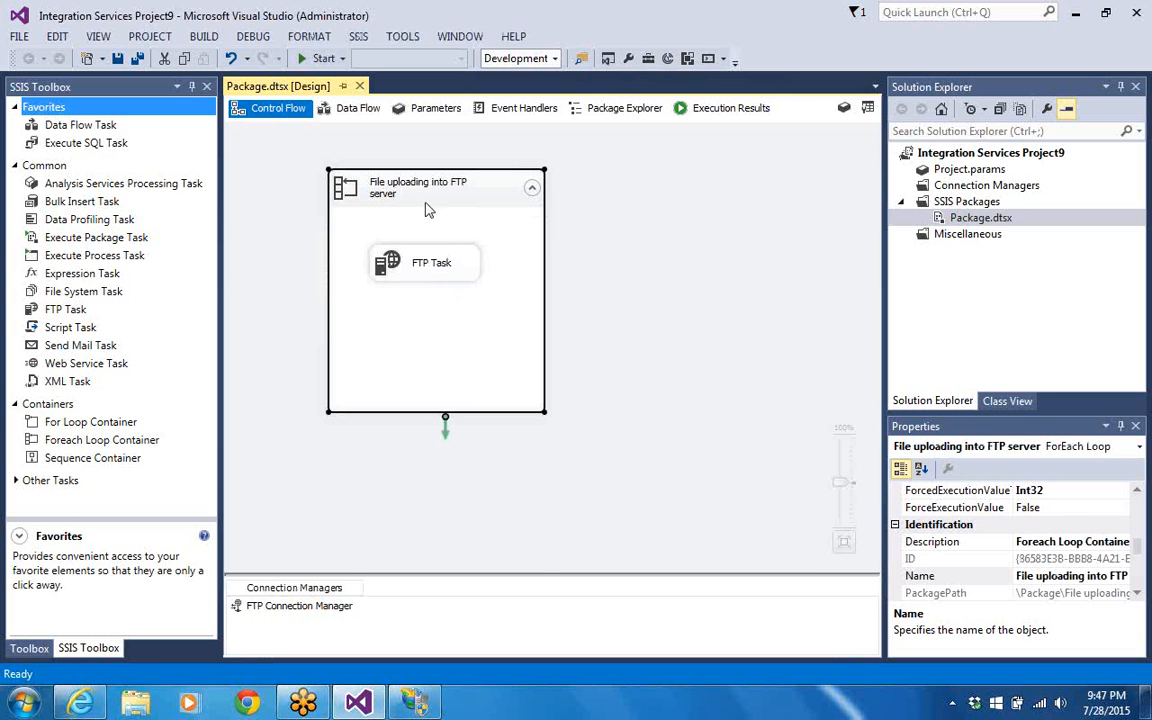
right_click(426, 208)
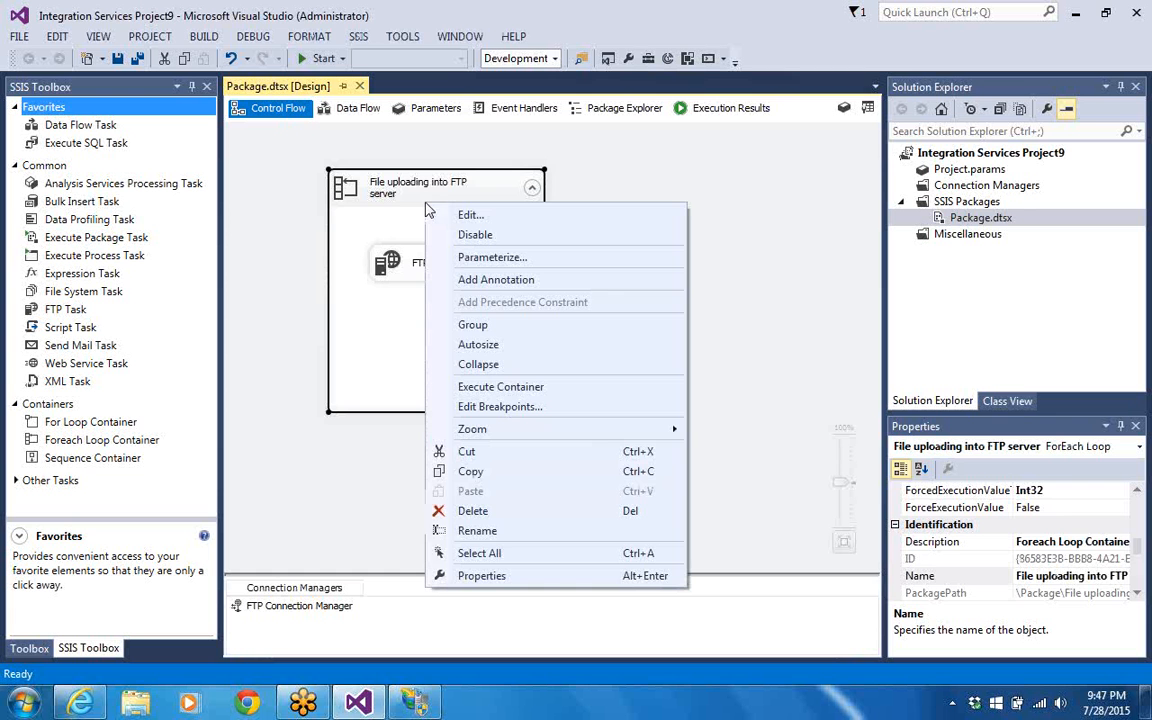
click(470, 216)
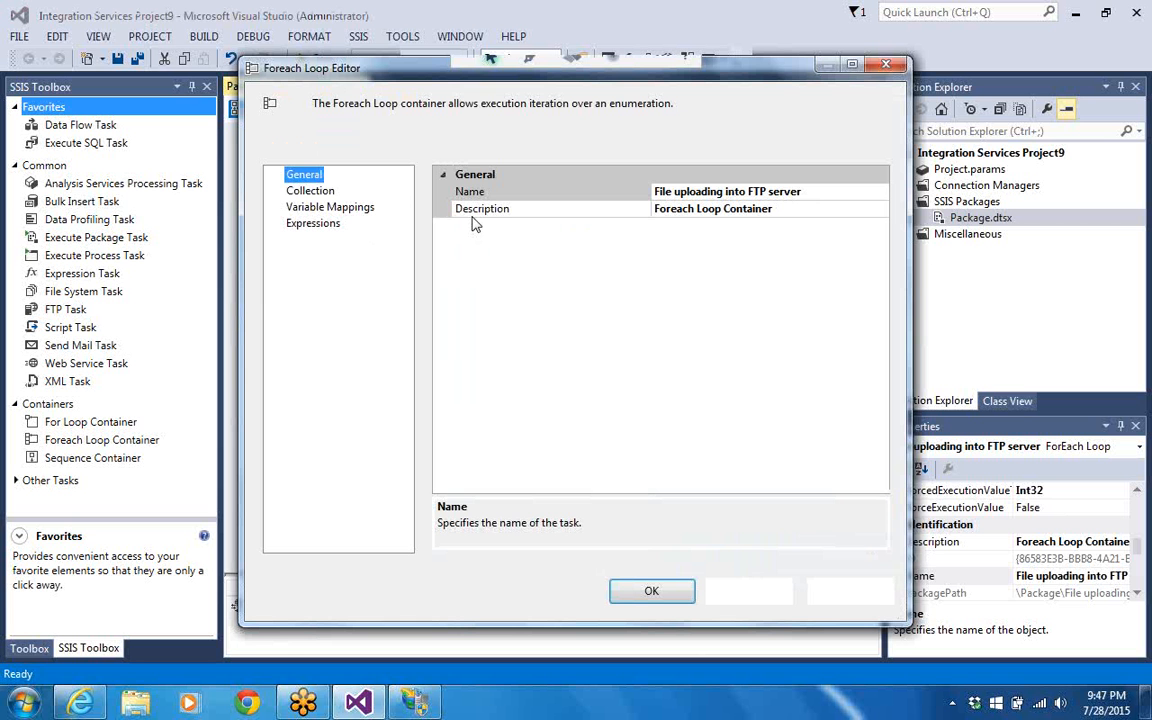
click(328, 193)
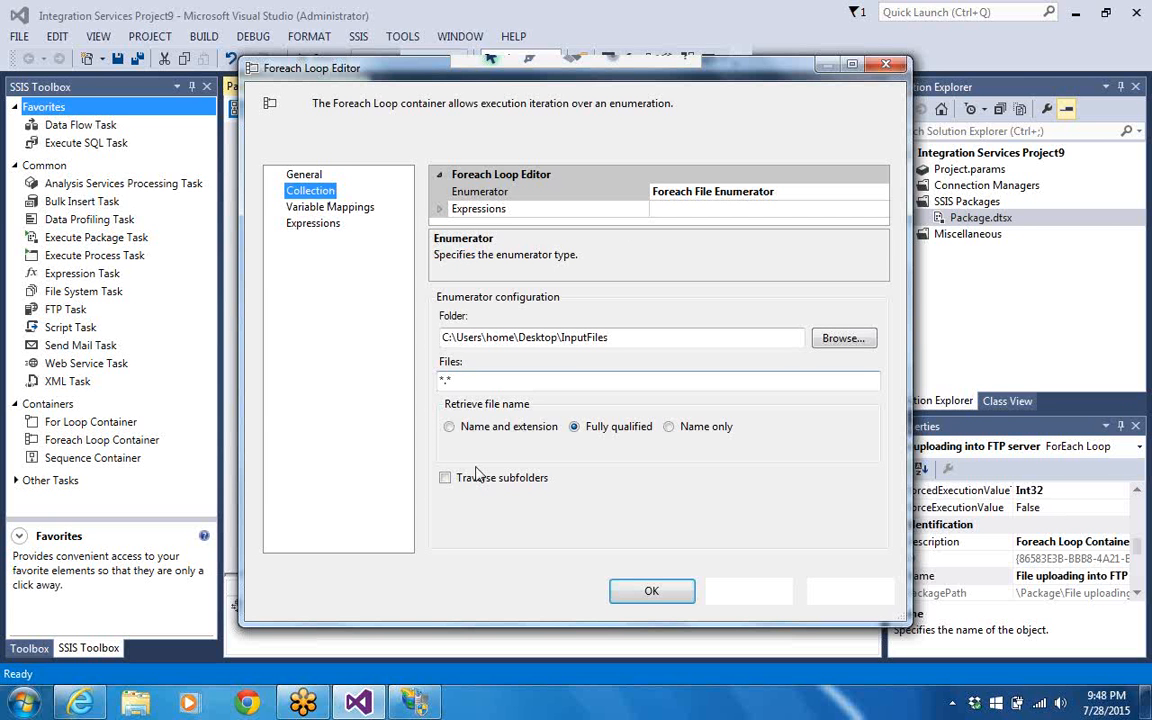
click(449, 428)
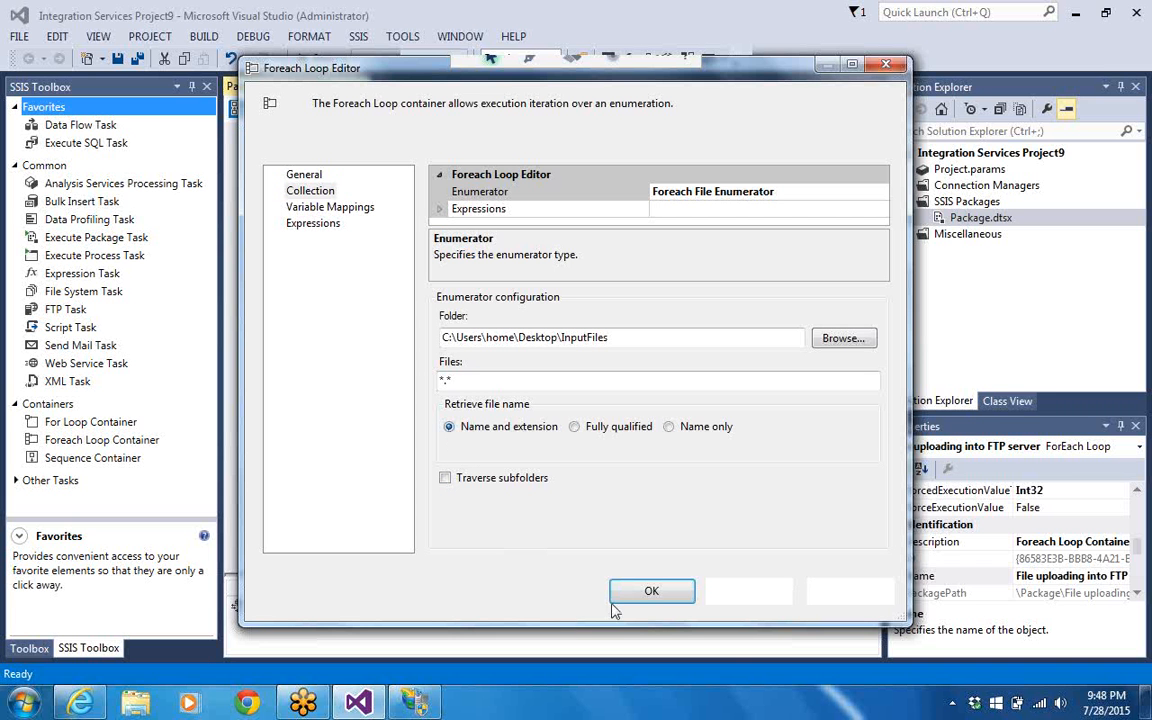
click(651, 592)
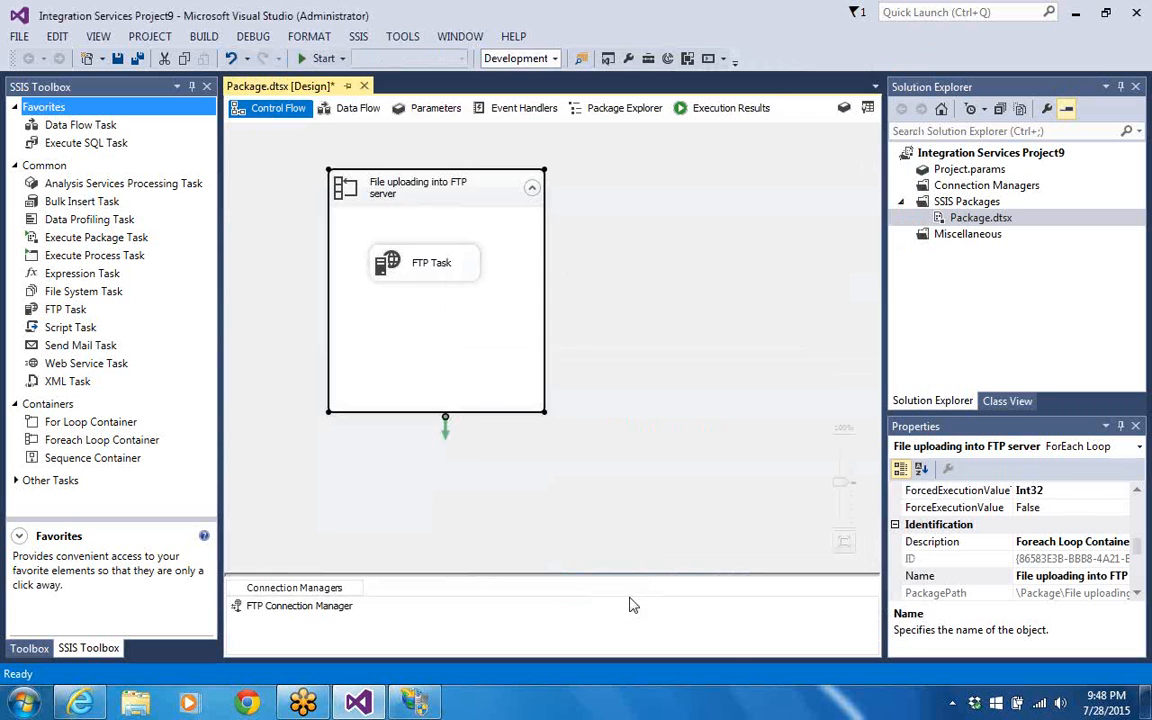
Run the package with the changed file name retrieval and read the FTP Task error and warnings in the execution results
click(300, 58)
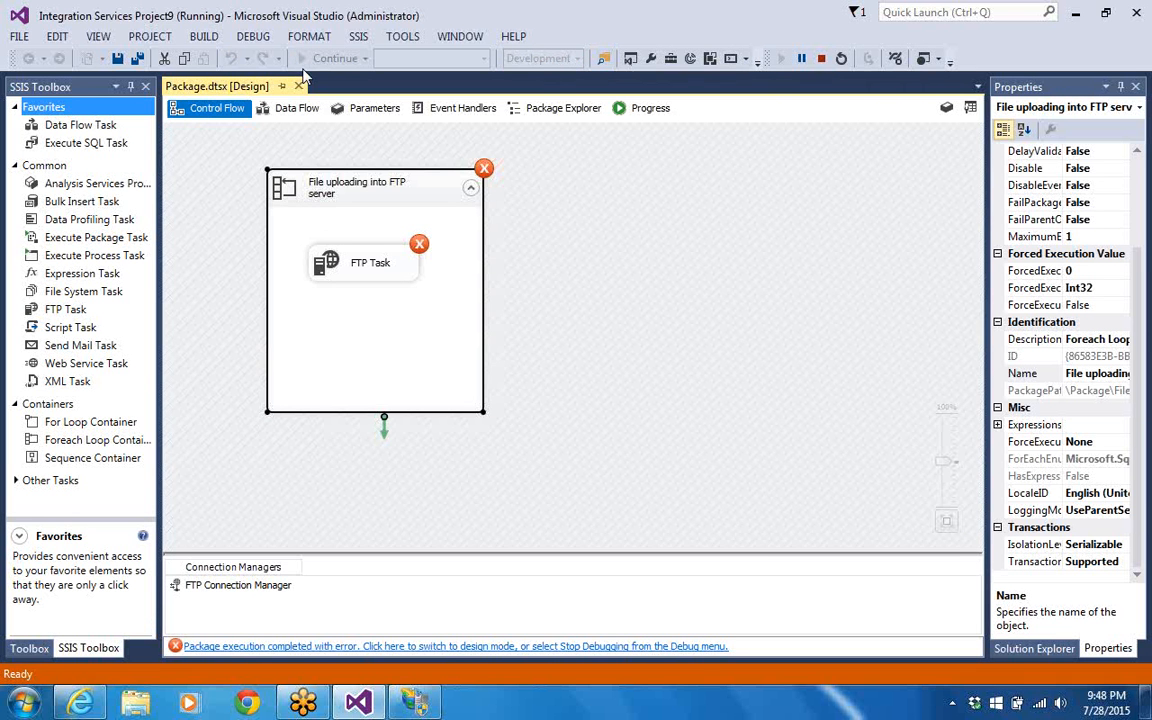
click(508, 646)
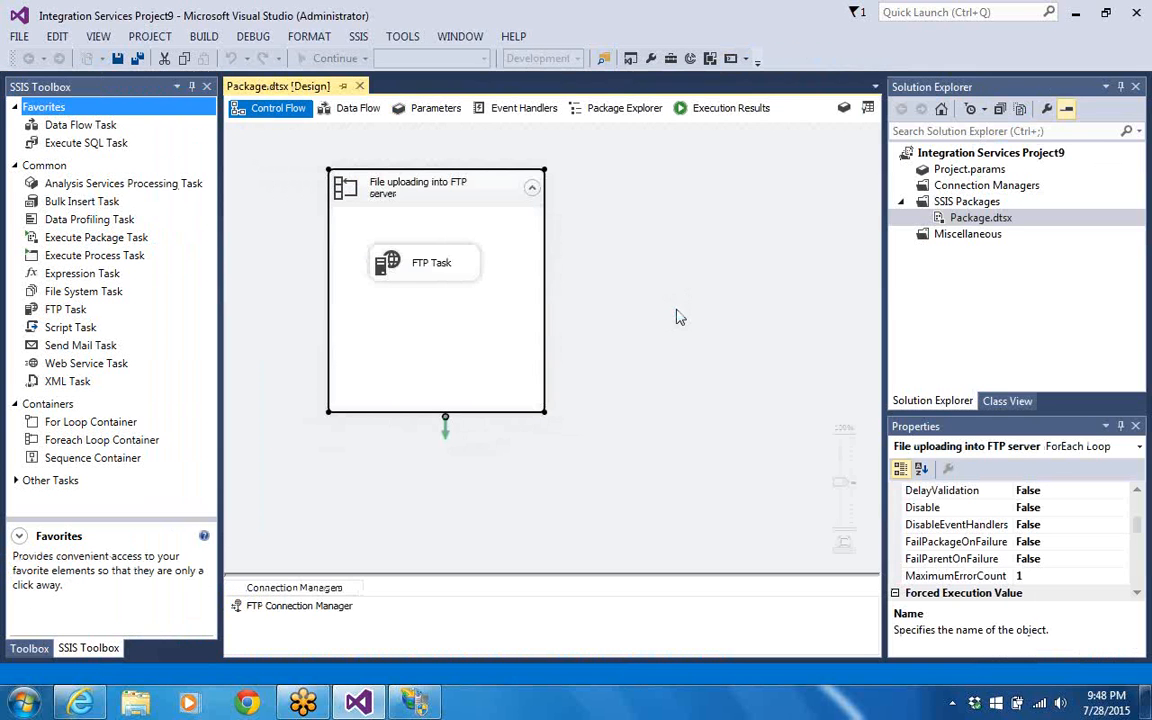
click(716, 113)
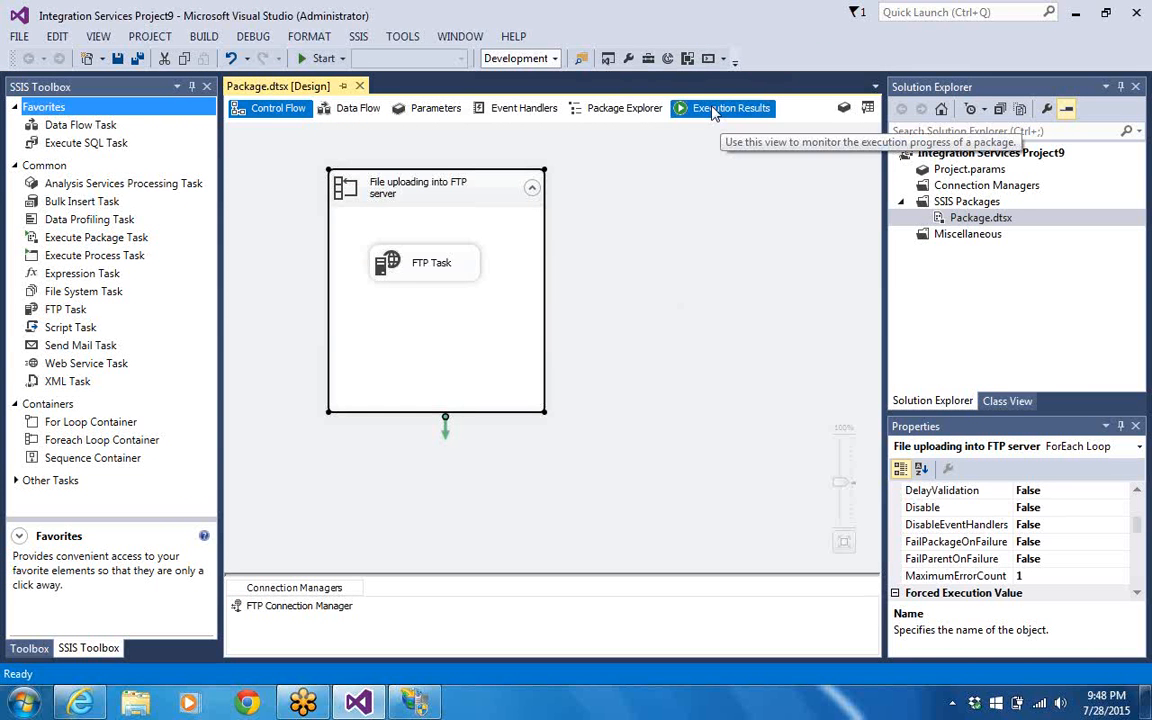
click(712, 113)
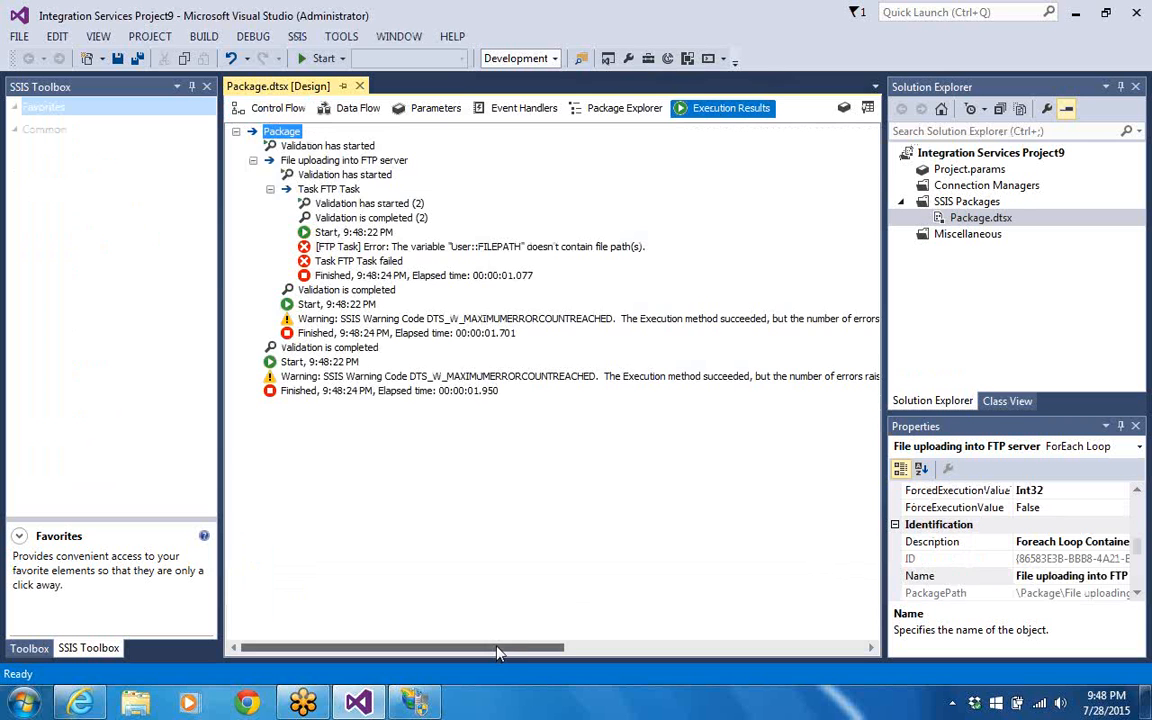
drag(499, 651, 808, 633)
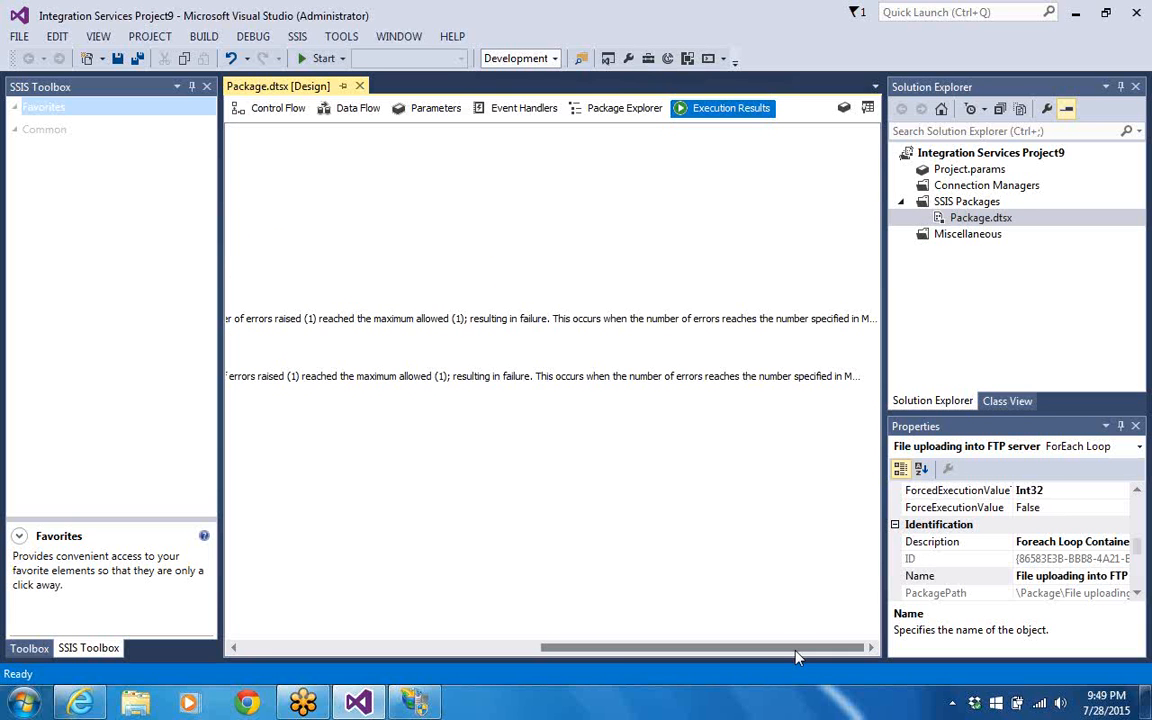
drag(797, 656, 433, 600)
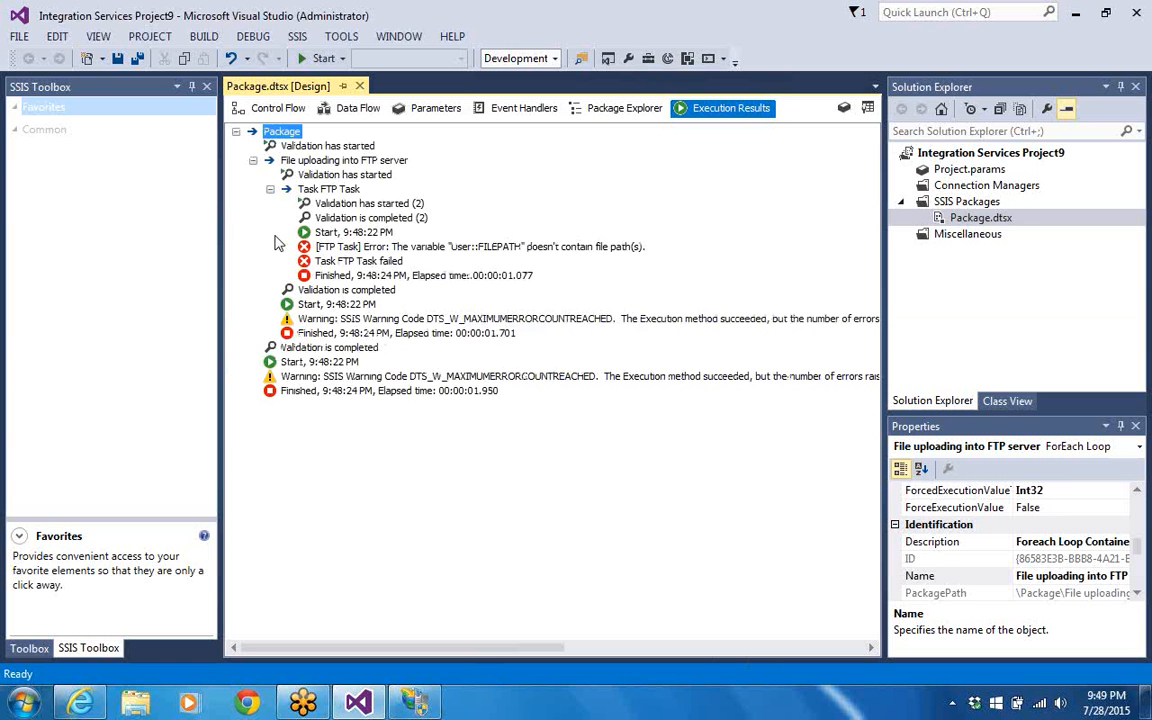
click(625, 108)
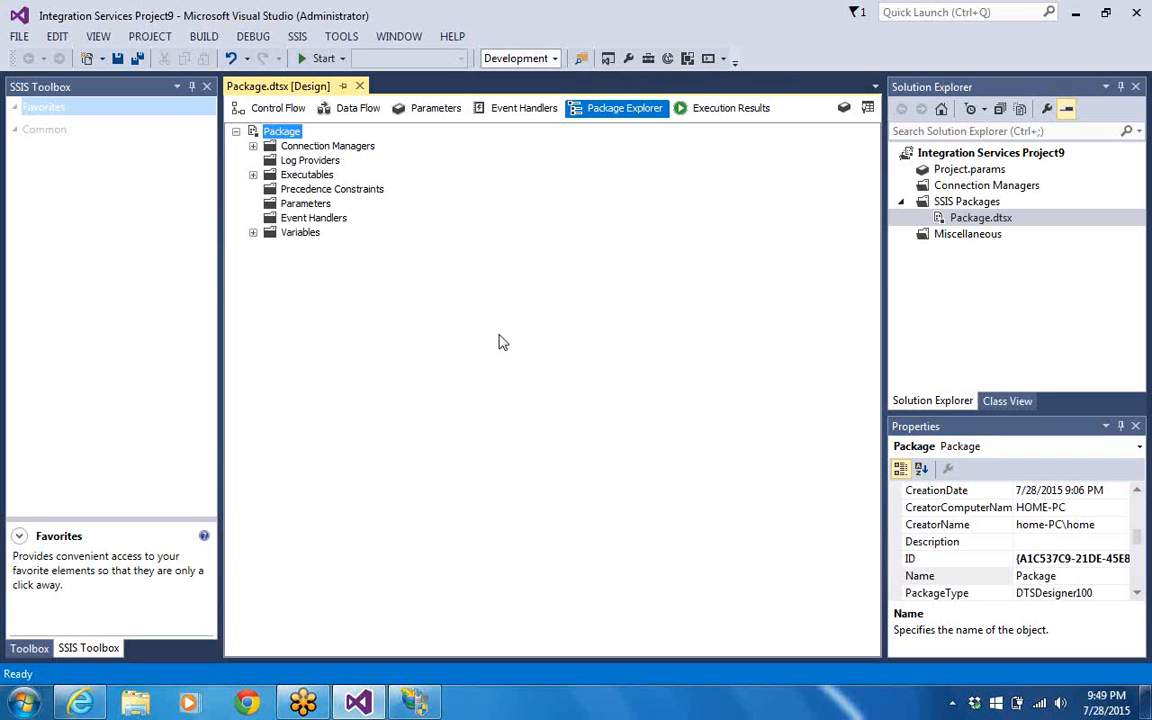
Set the package's MaximumErrorCount property to 1000
click(282, 110)
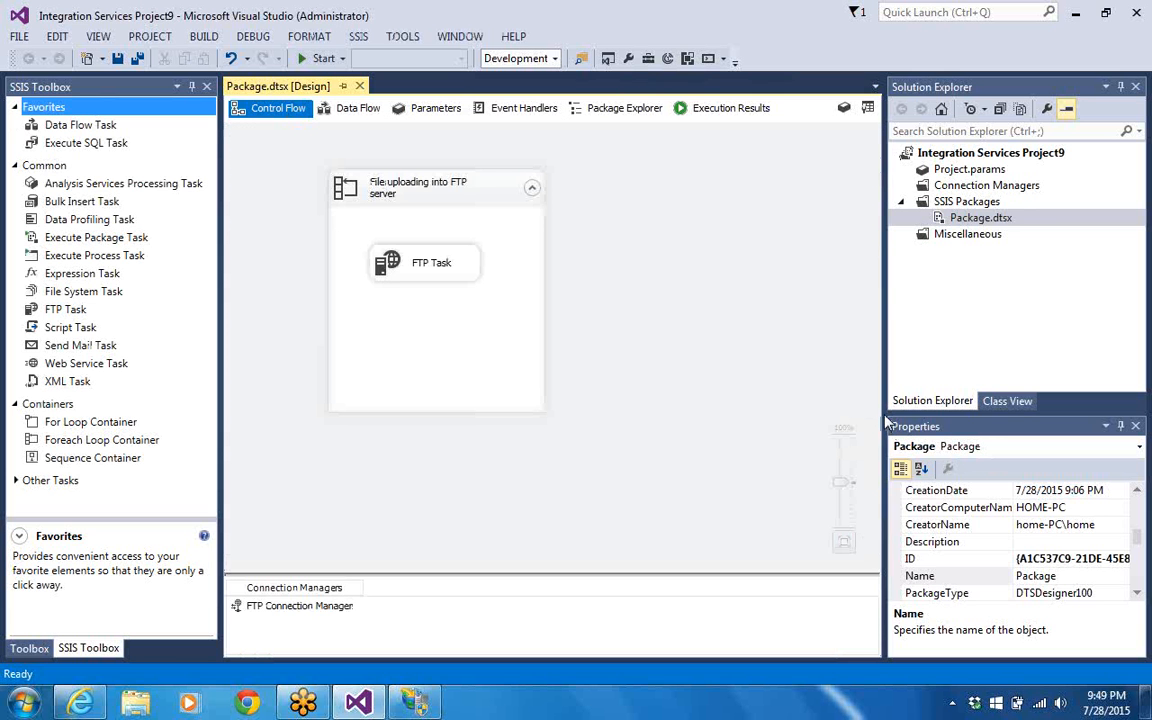
drag(886, 423, 792, 442)
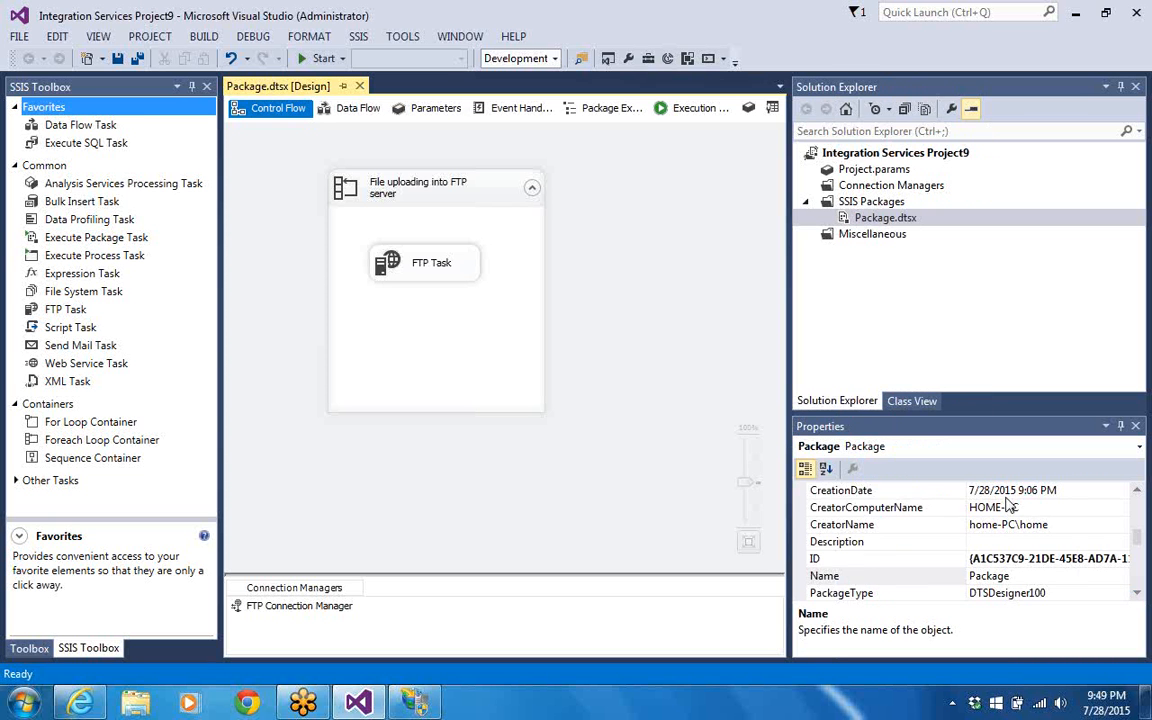
click(1138, 491)
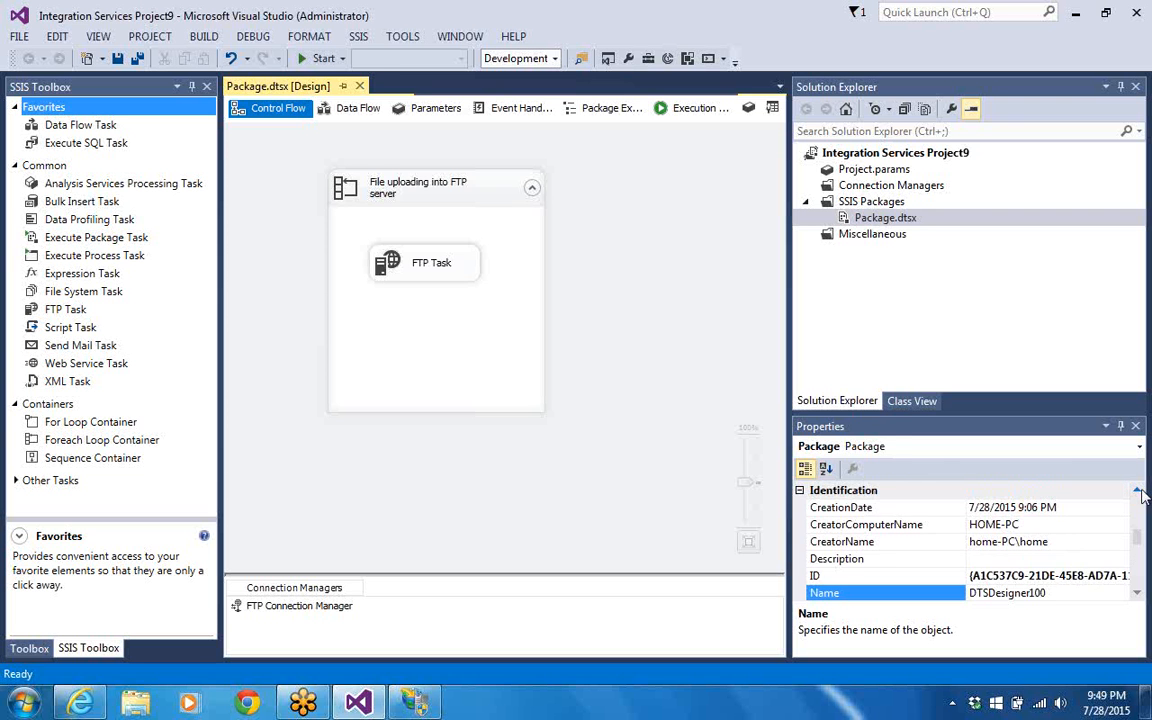
click(1139, 492)
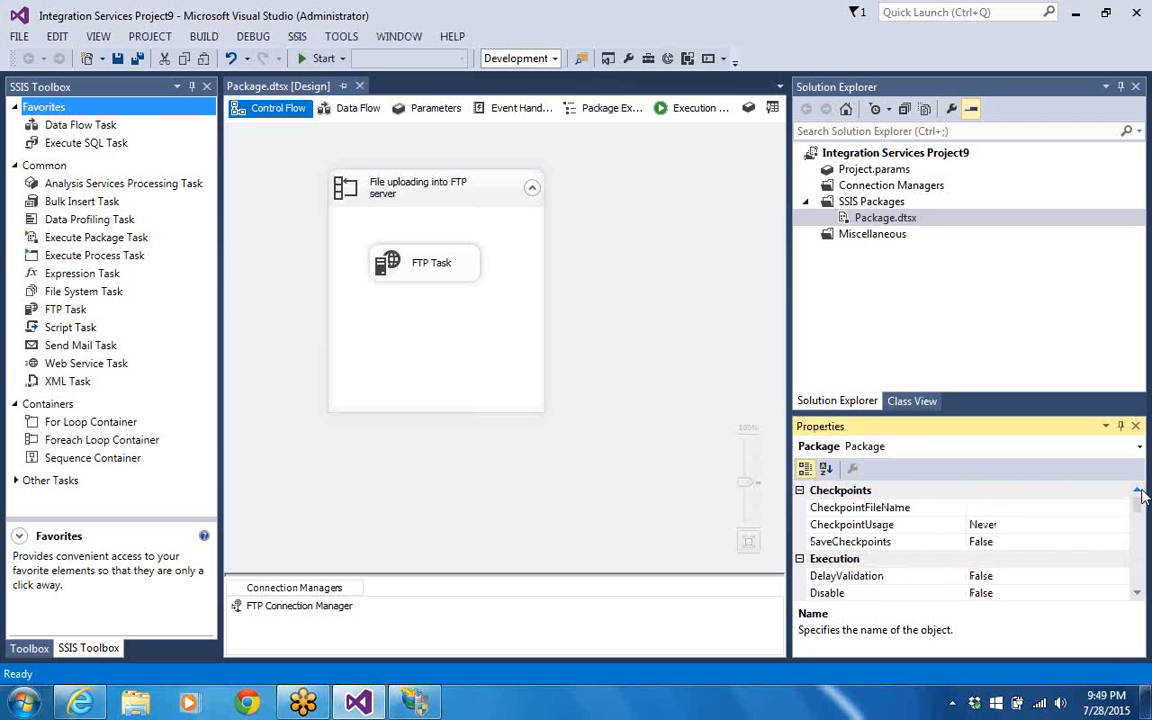
click(1138, 595)
click(1138, 595)
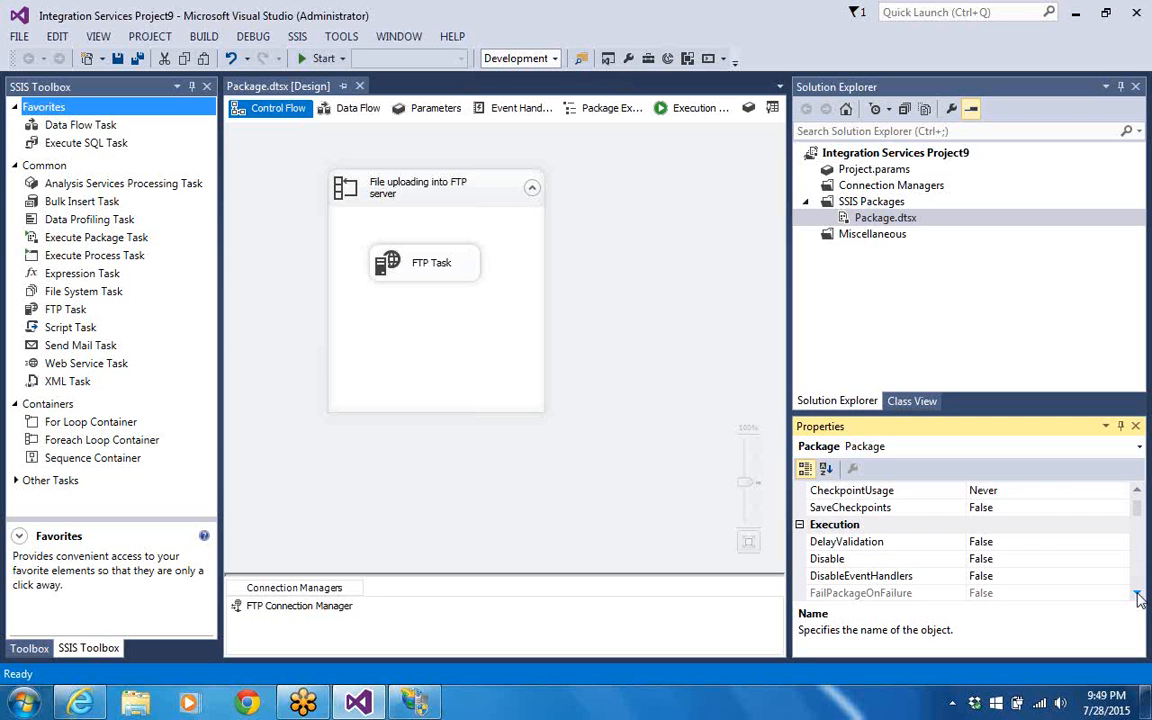
click(1138, 595)
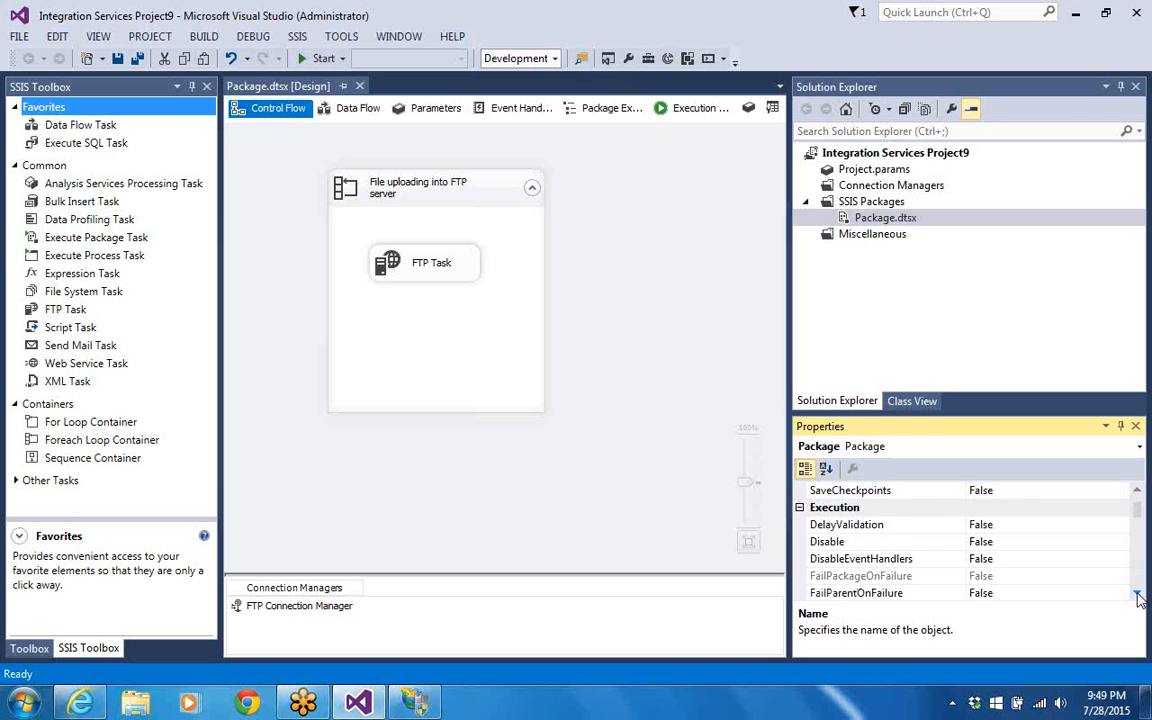
click(1138, 595)
click(1138, 595)
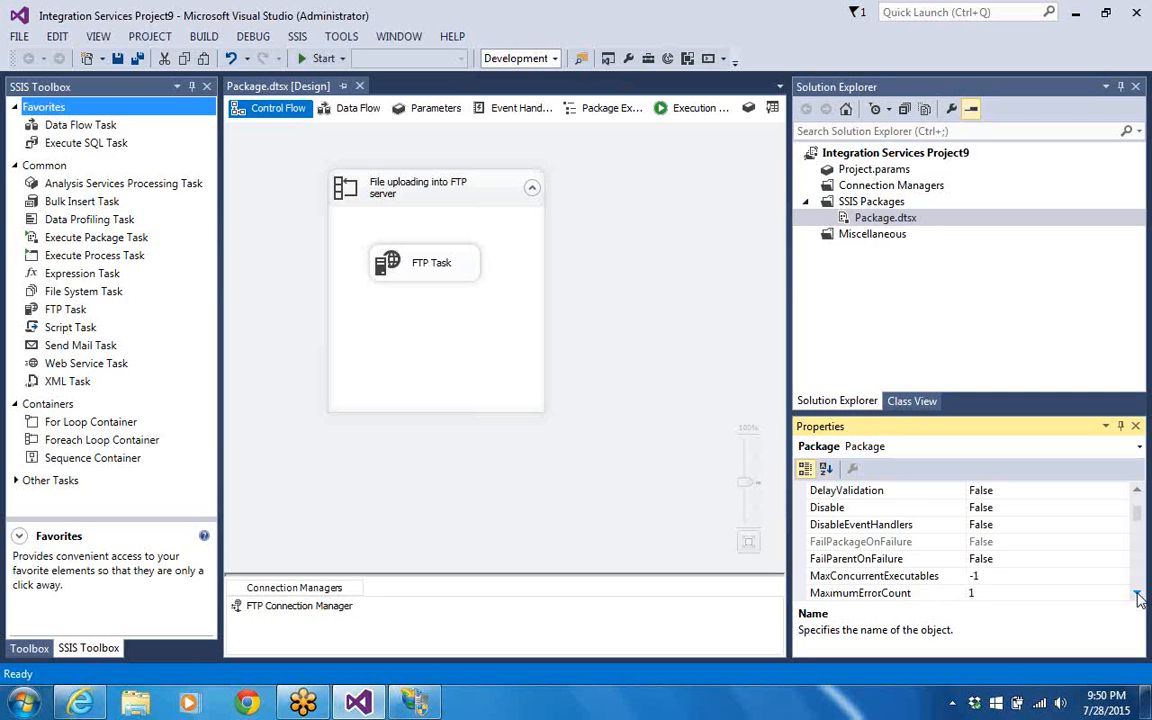
click(1138, 595)
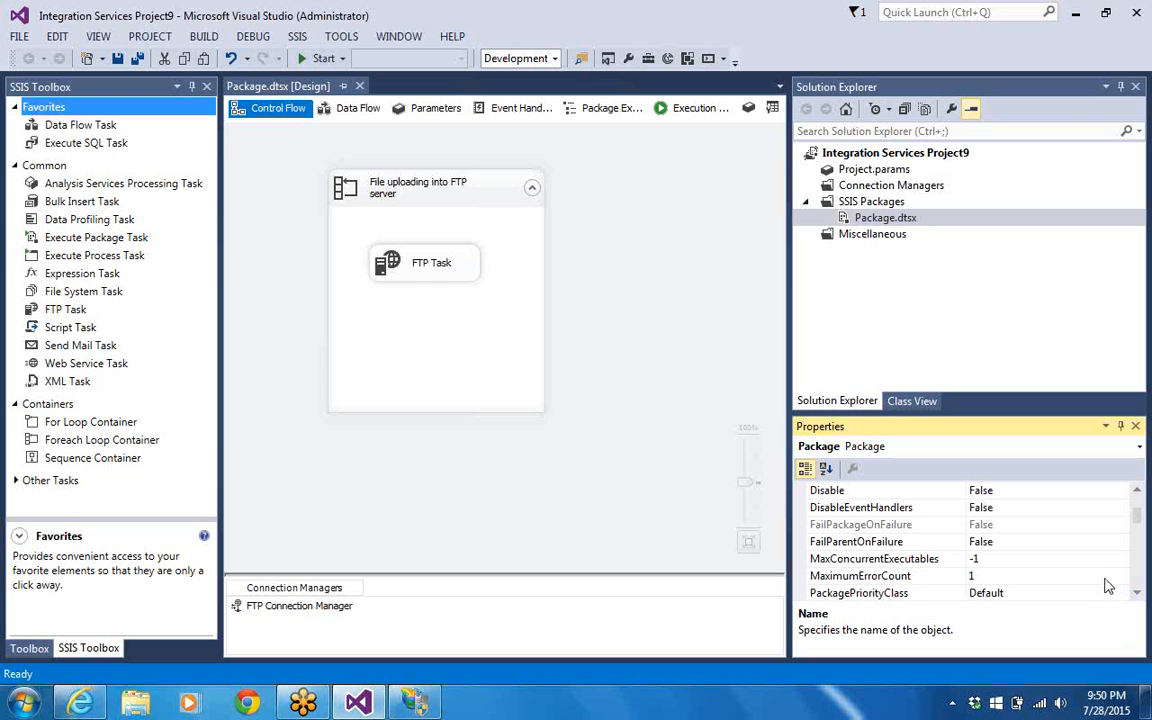
click(1106, 577)
text(000)
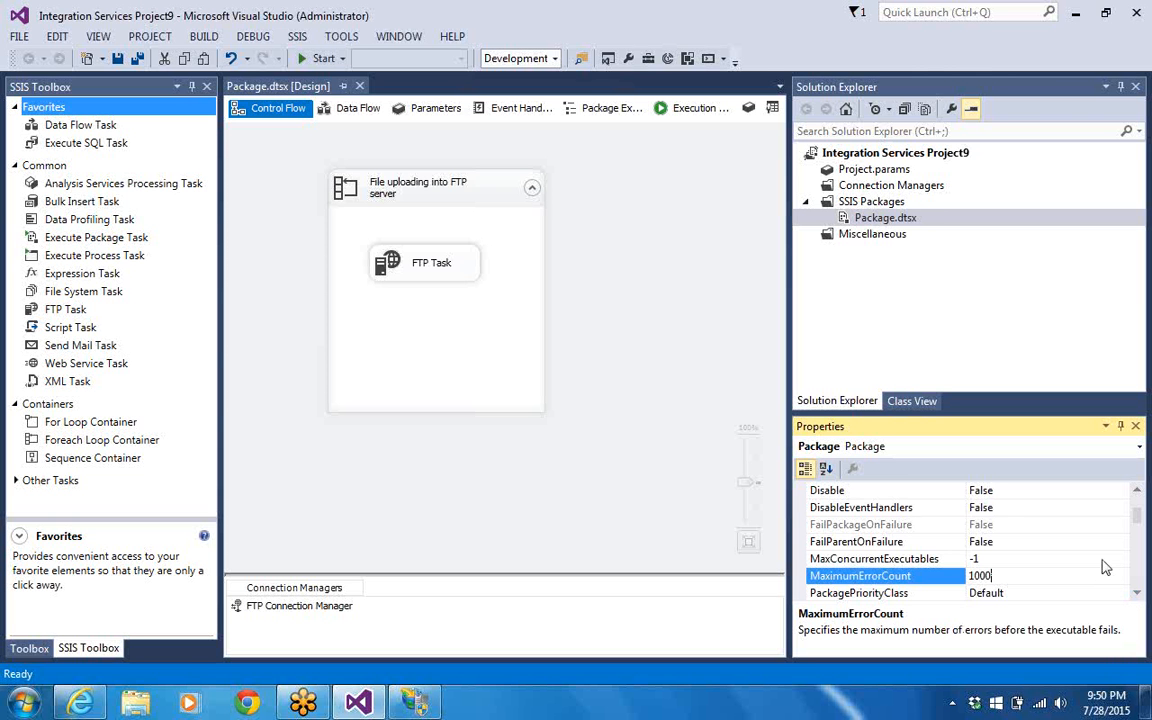
click(1138, 596)
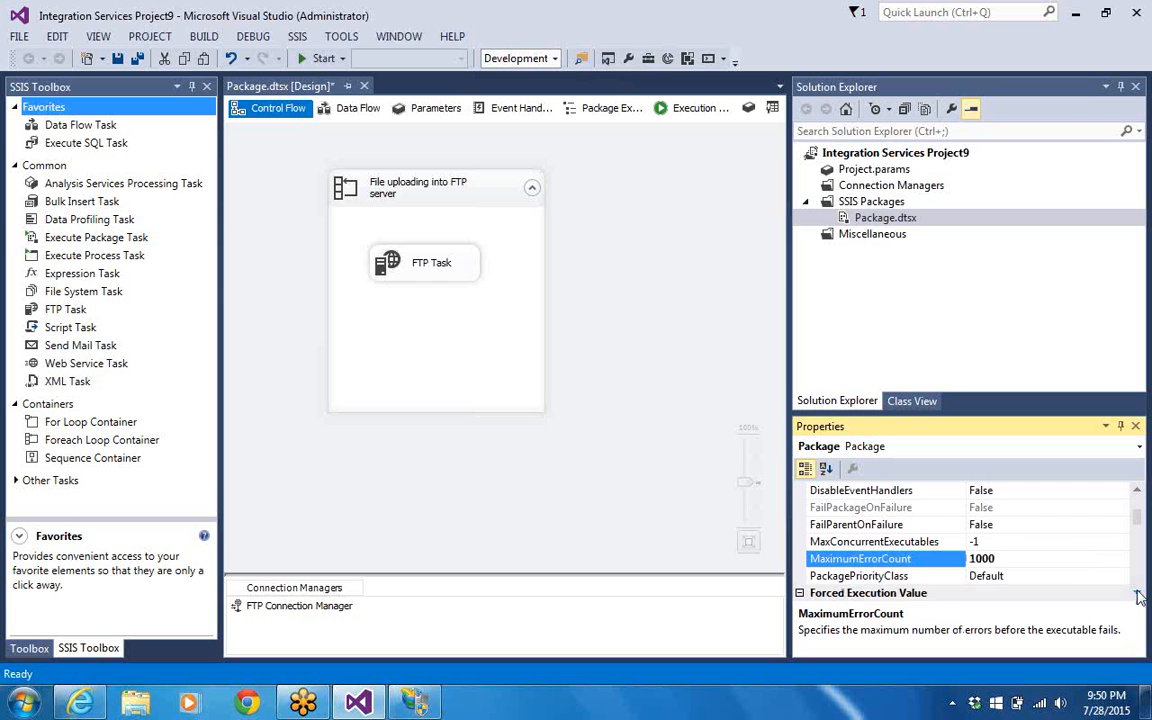
click(1138, 596)
click(1138, 596)
click(1138, 596)
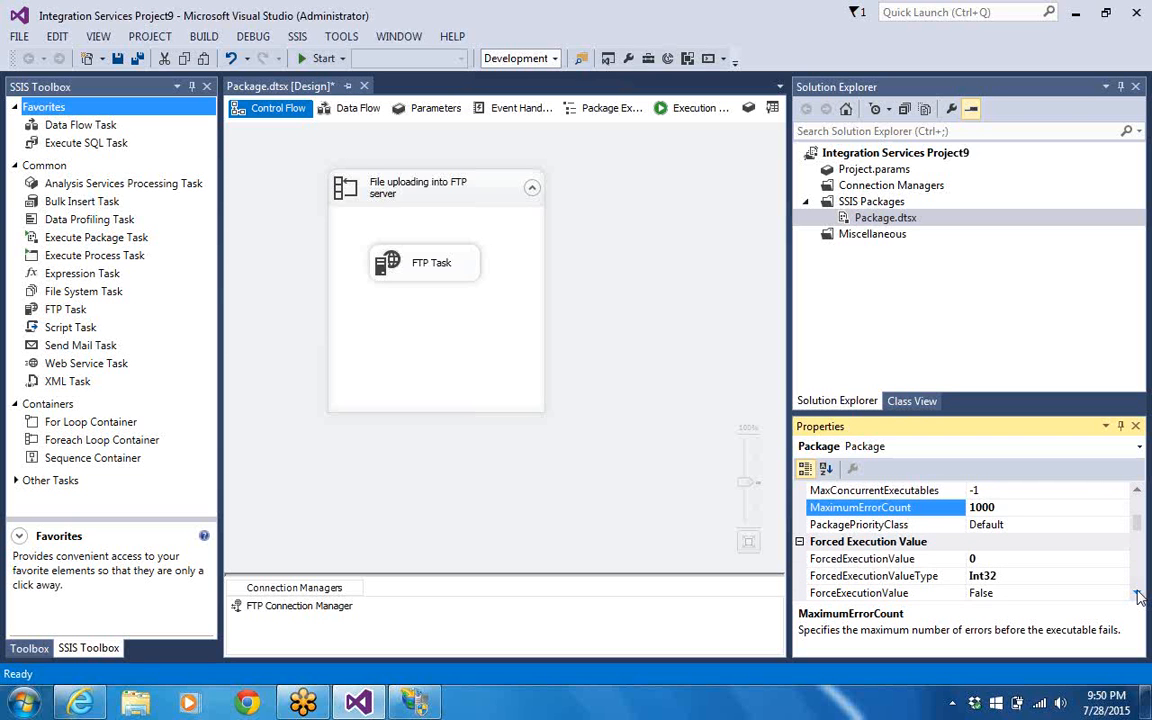
click(1138, 596)
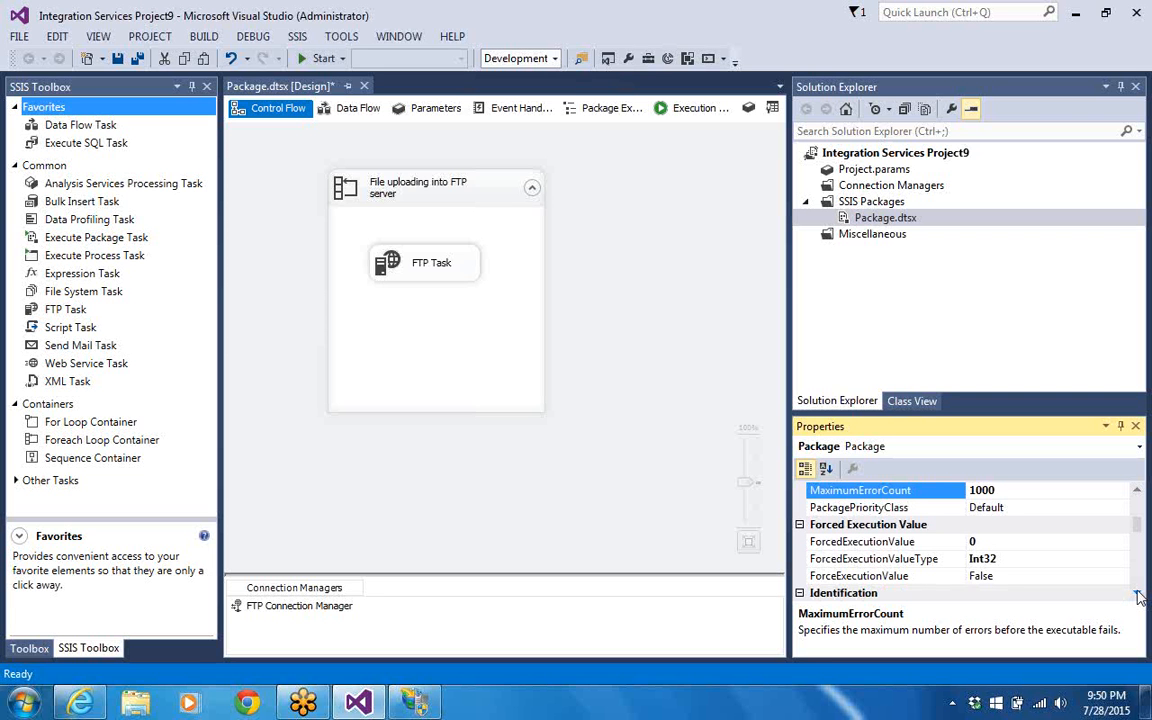
Run the package with the raised error limit, read the full warning text in the execution results, and return to the control flow
click(304, 60)
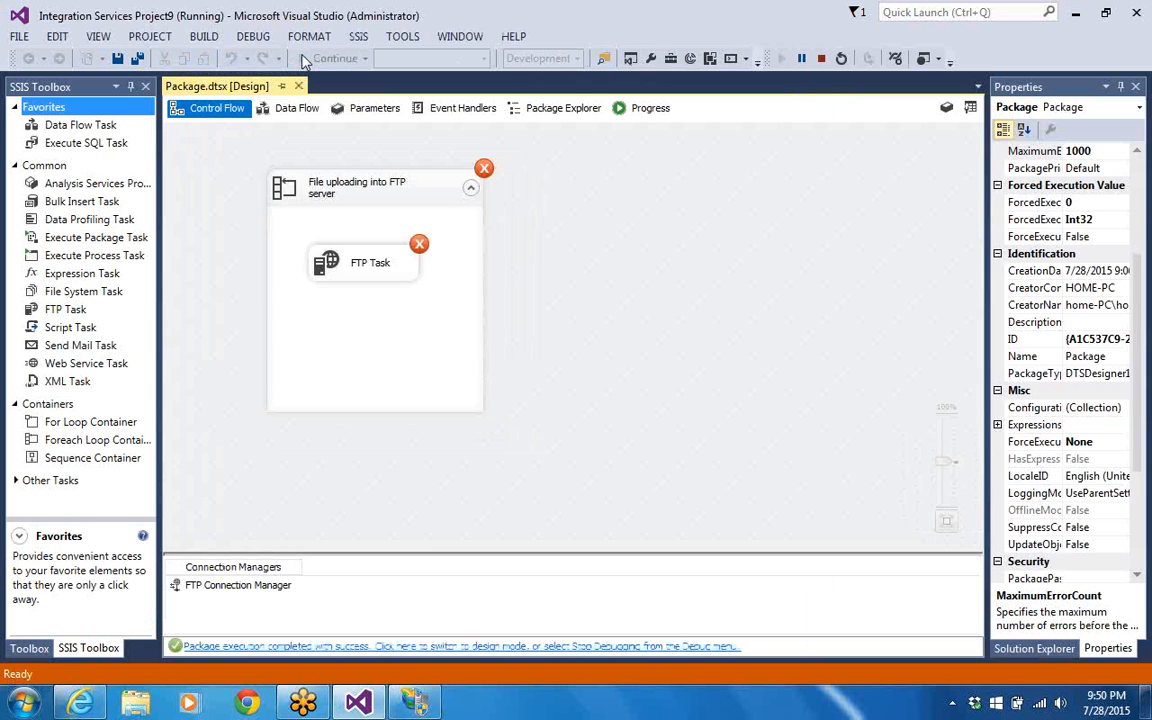
click(420, 647)
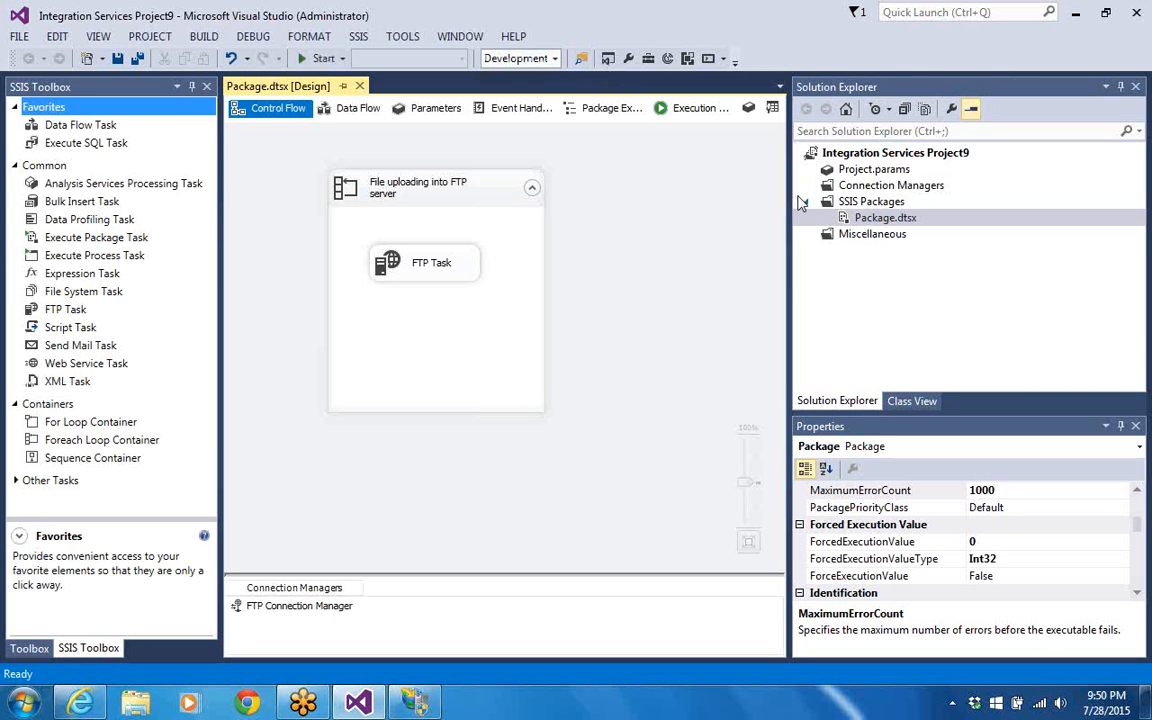
click(688, 116)
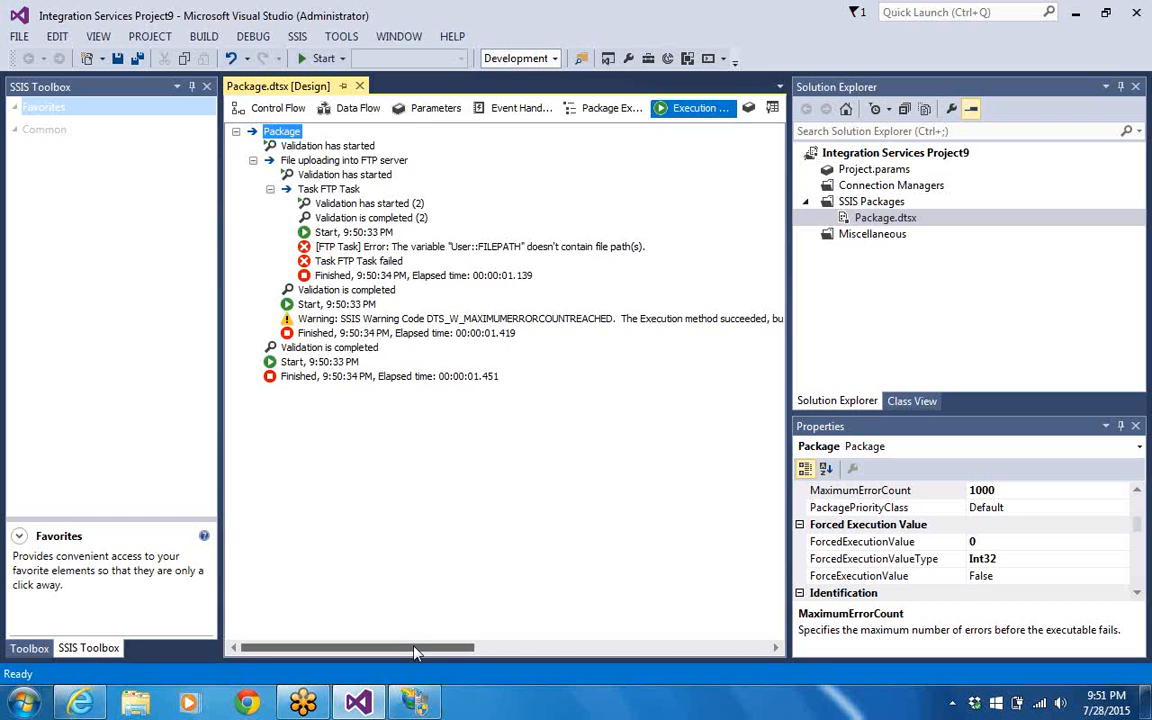
drag(418, 652, 433, 652)
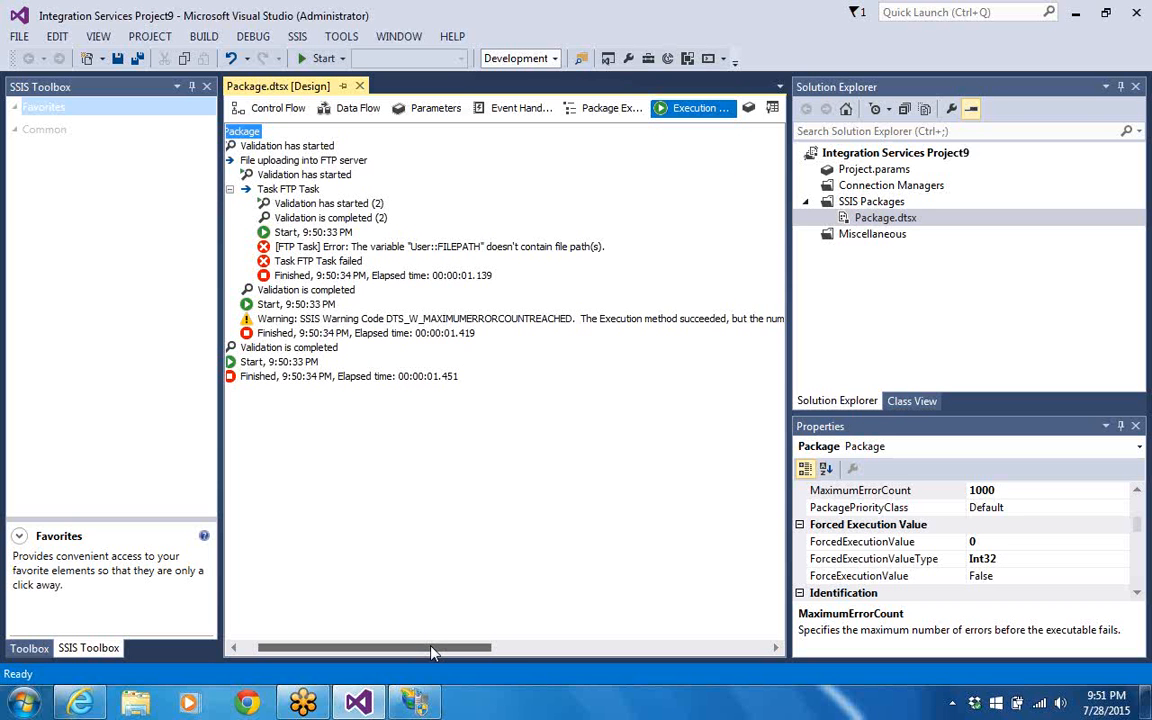
drag(433, 652, 548, 633)
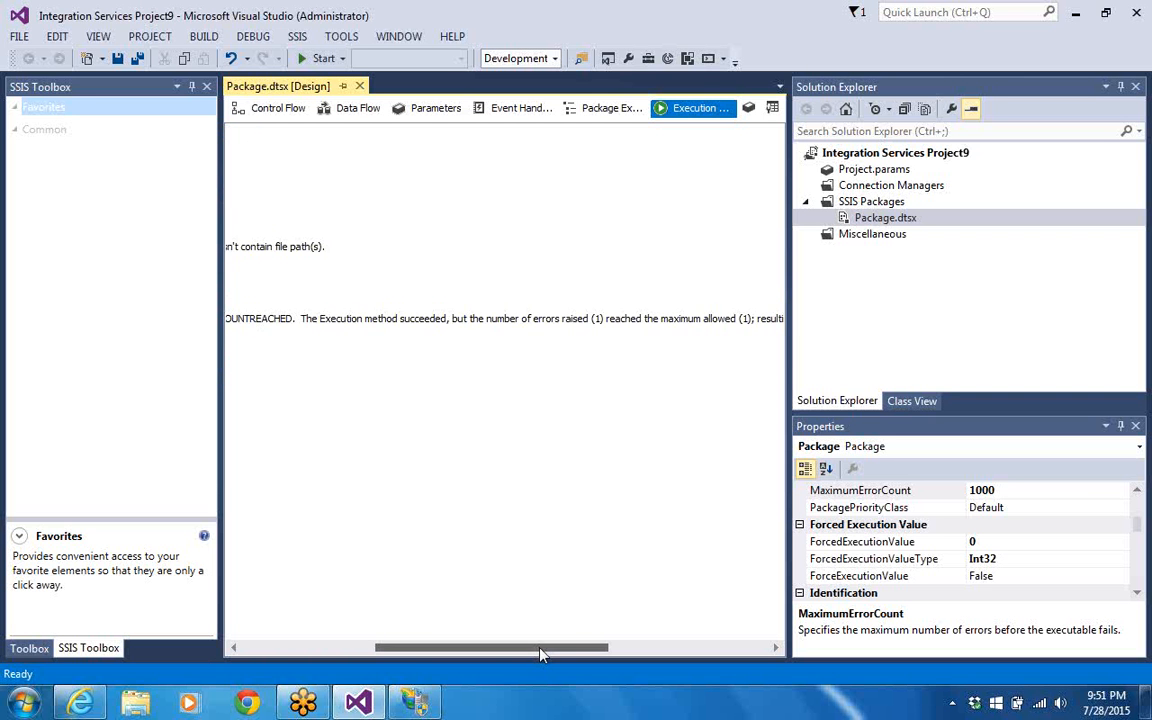
drag(540, 653, 700, 630)
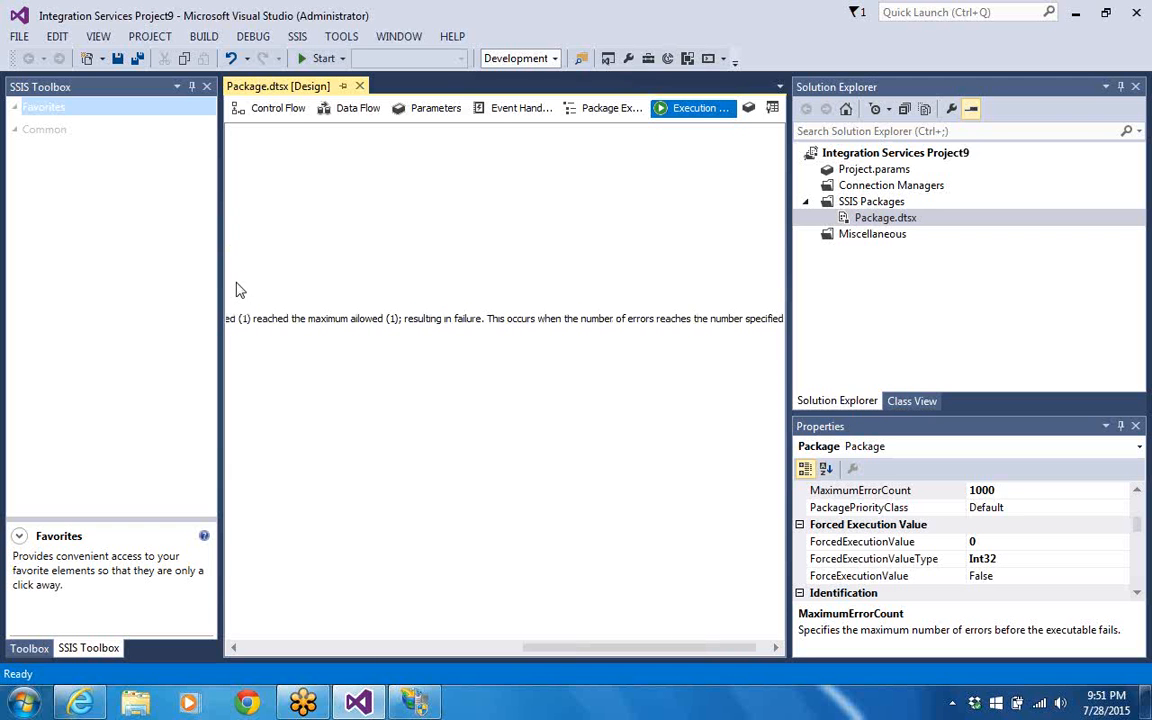
click(279, 108)
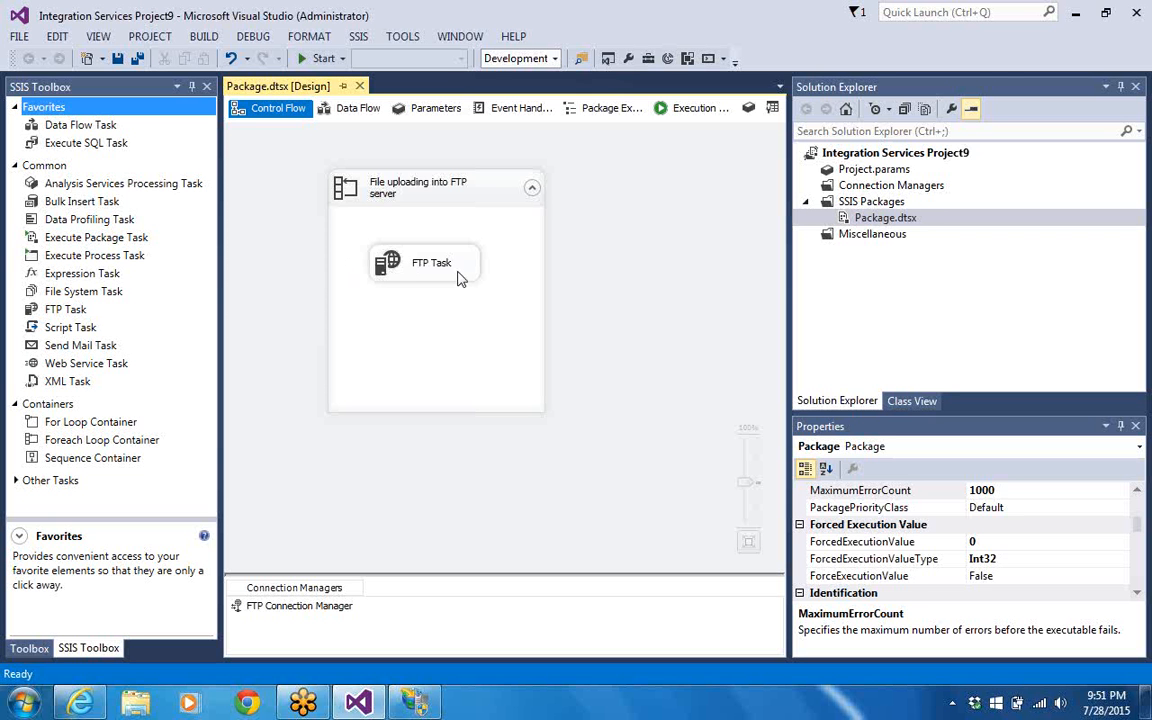
Review the variable mappings and collection settings of the "File uploading into FTP server" Foreach Loop, then close its editor without changes
click(455, 193)
right_click(453, 193)
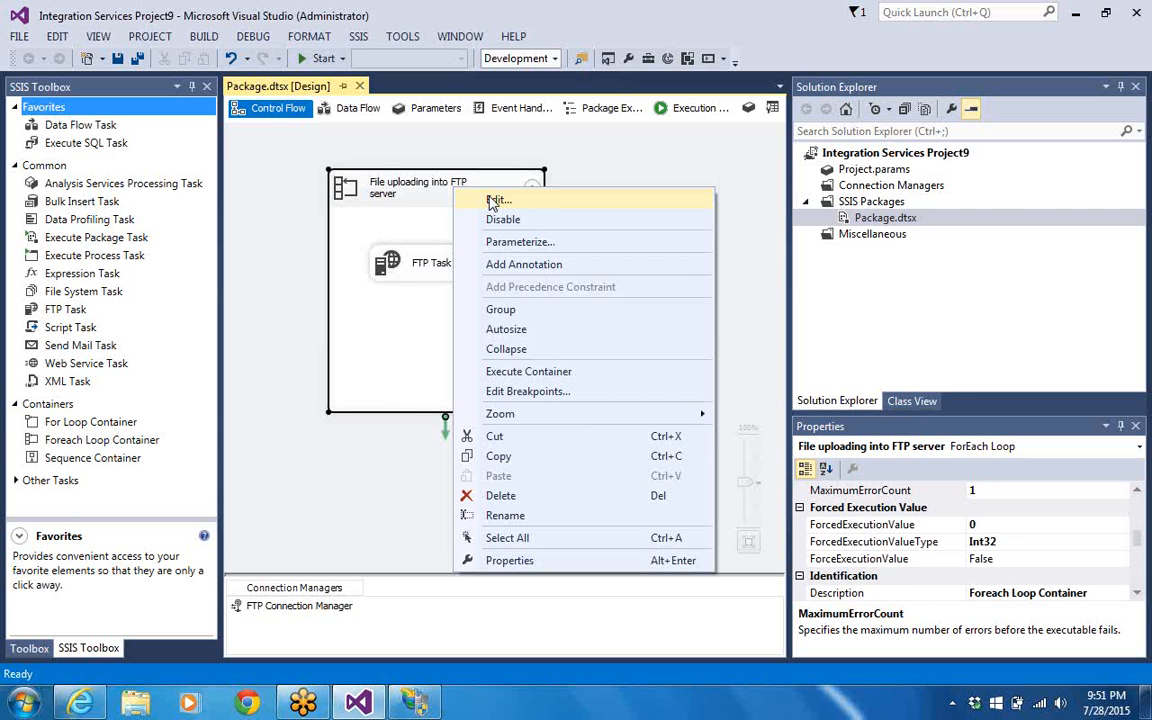
click(490, 203)
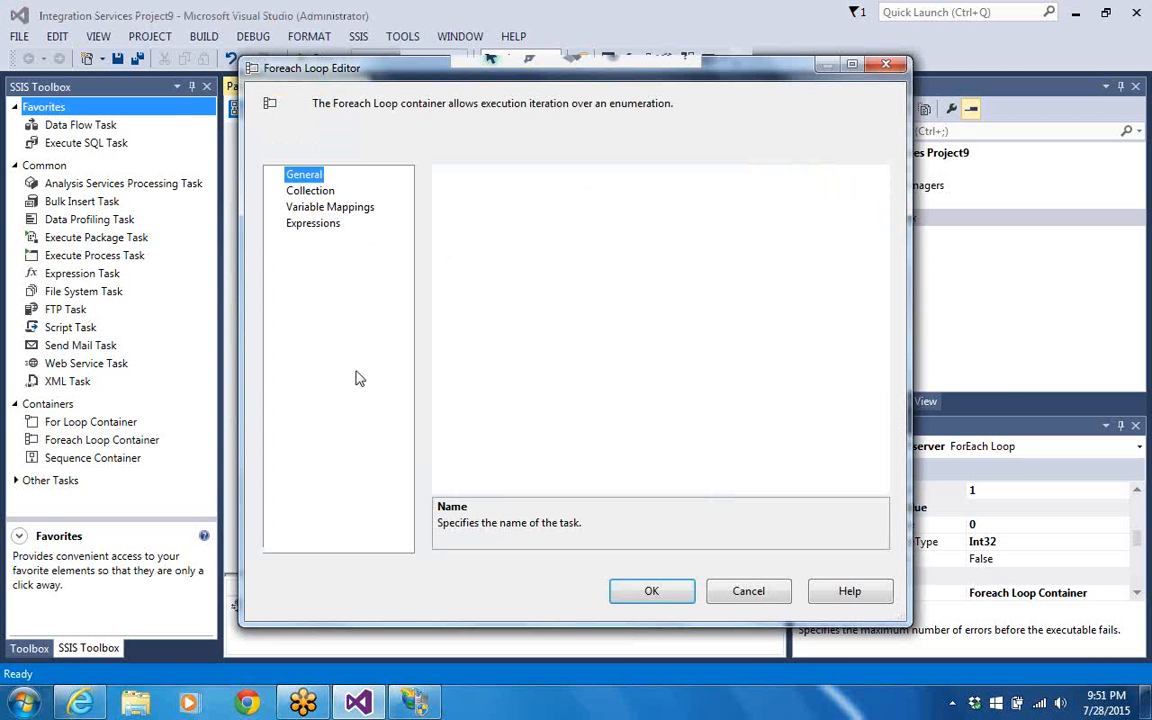
click(359, 210)
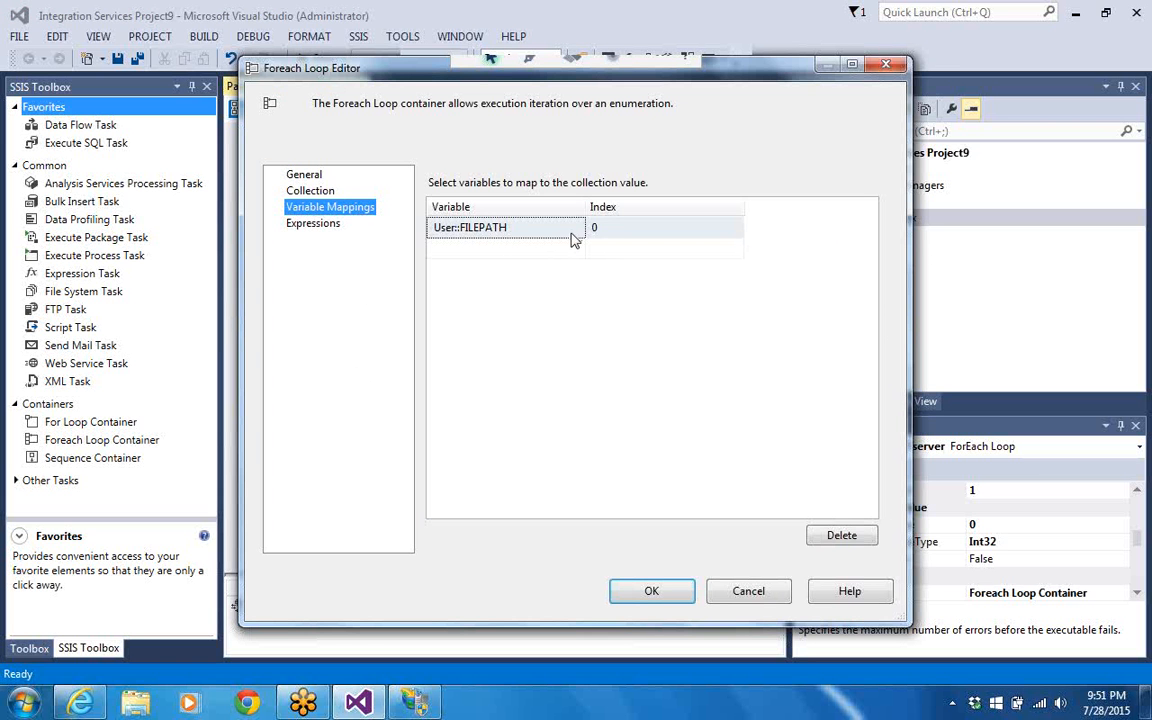
click(302, 192)
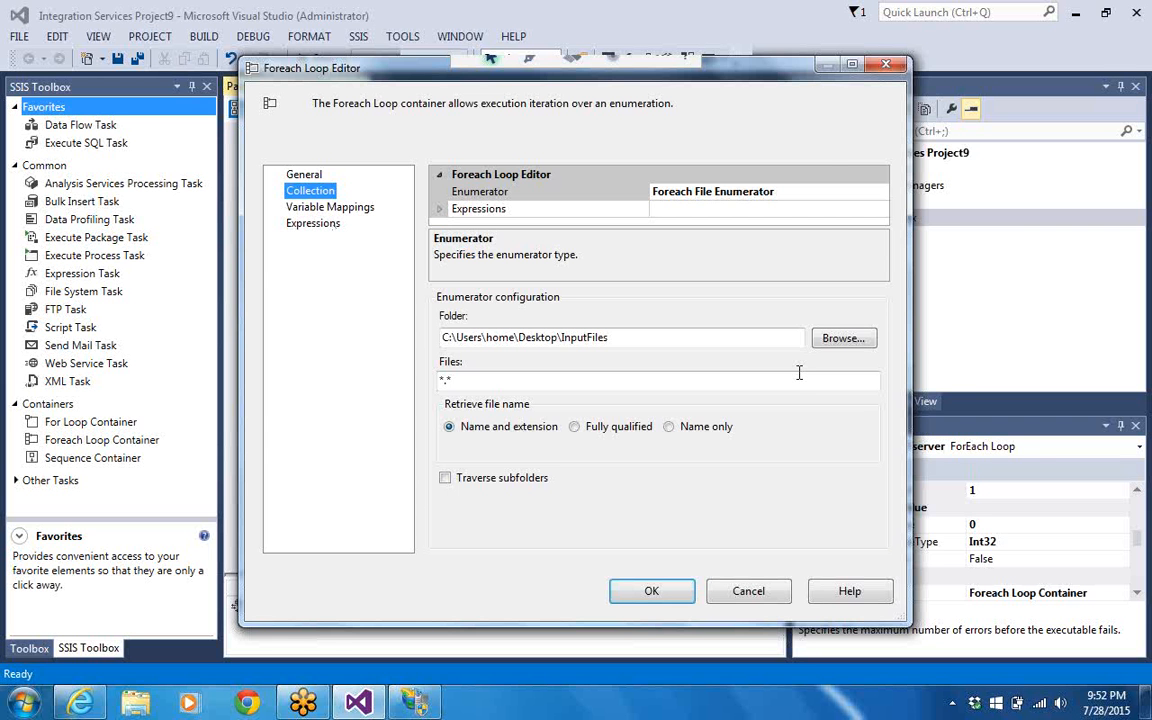
click(752, 594)
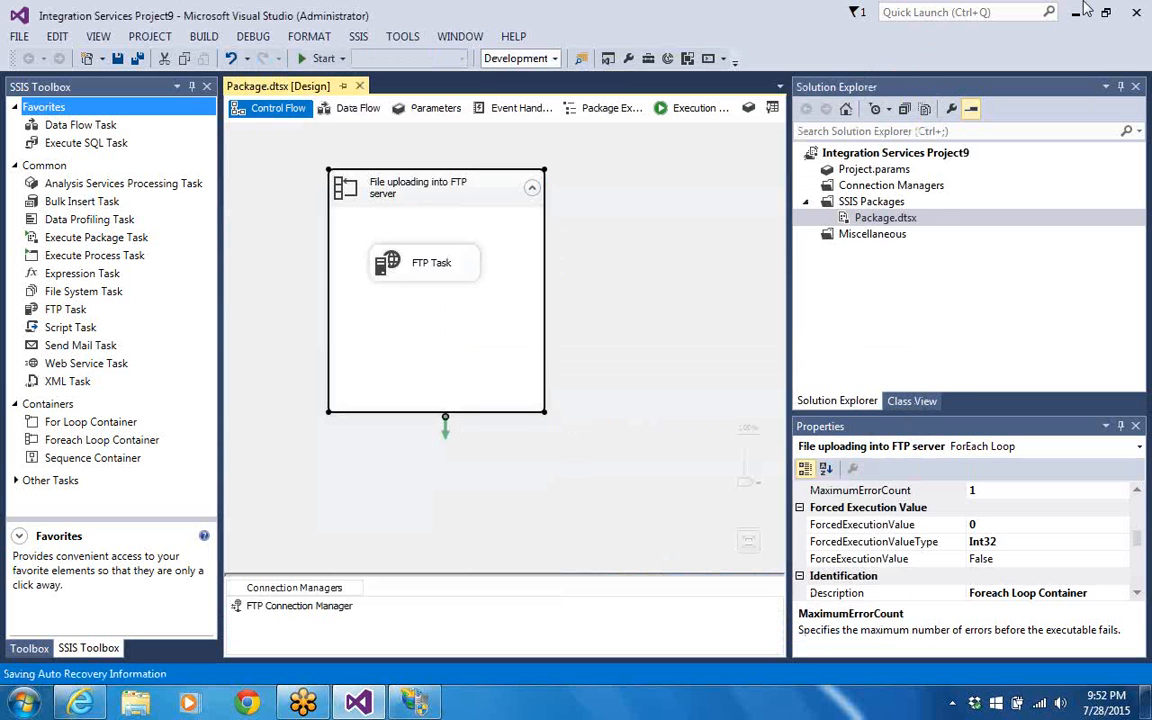
Switch to the desktop, check the contents of the InputFiles folder, and close the folder window
click(1075, 14)
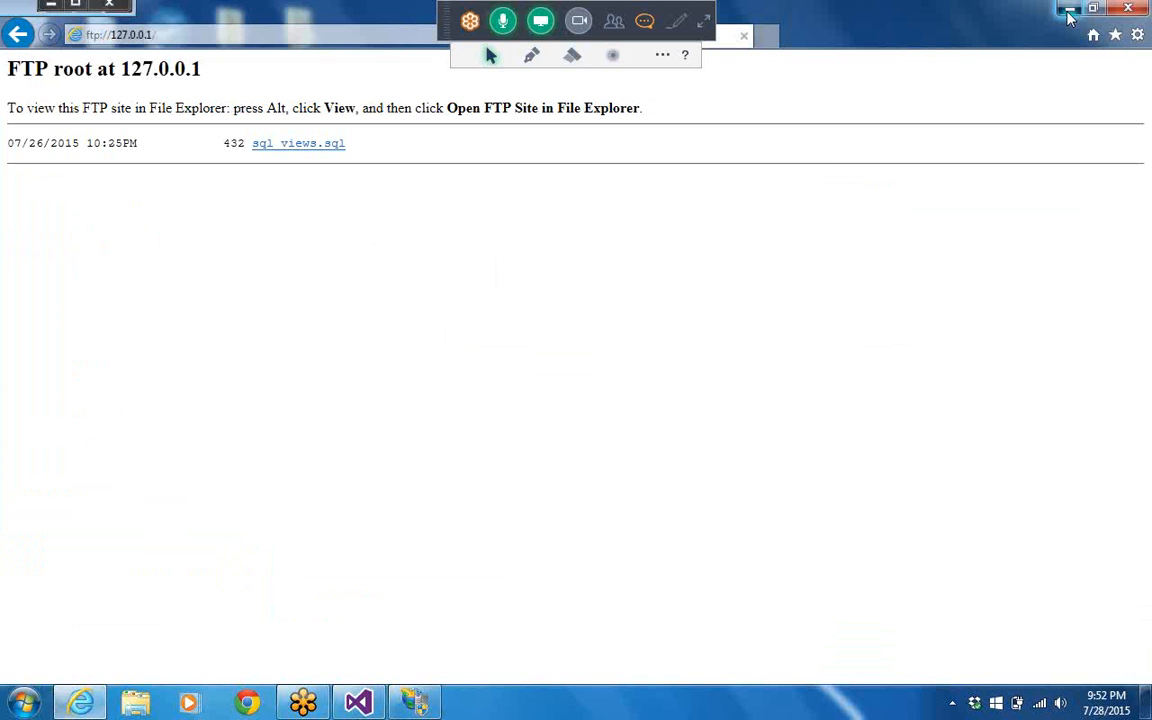
click(1069, 10)
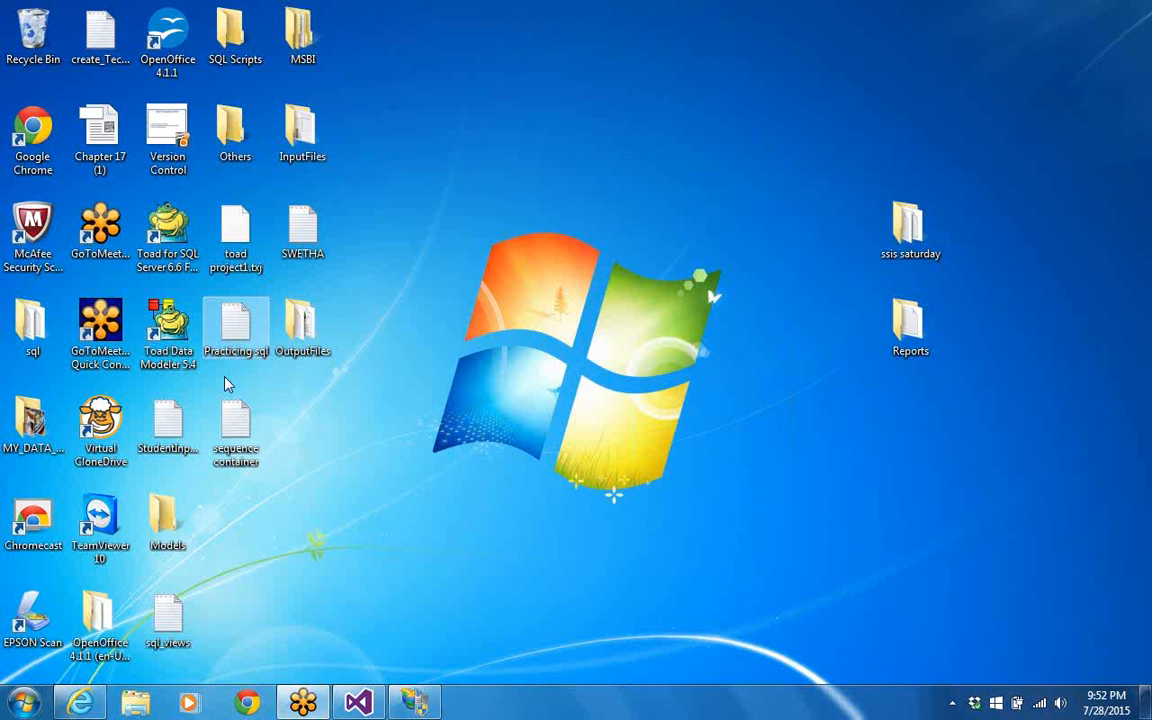
right_click(293, 149)
click(311, 157)
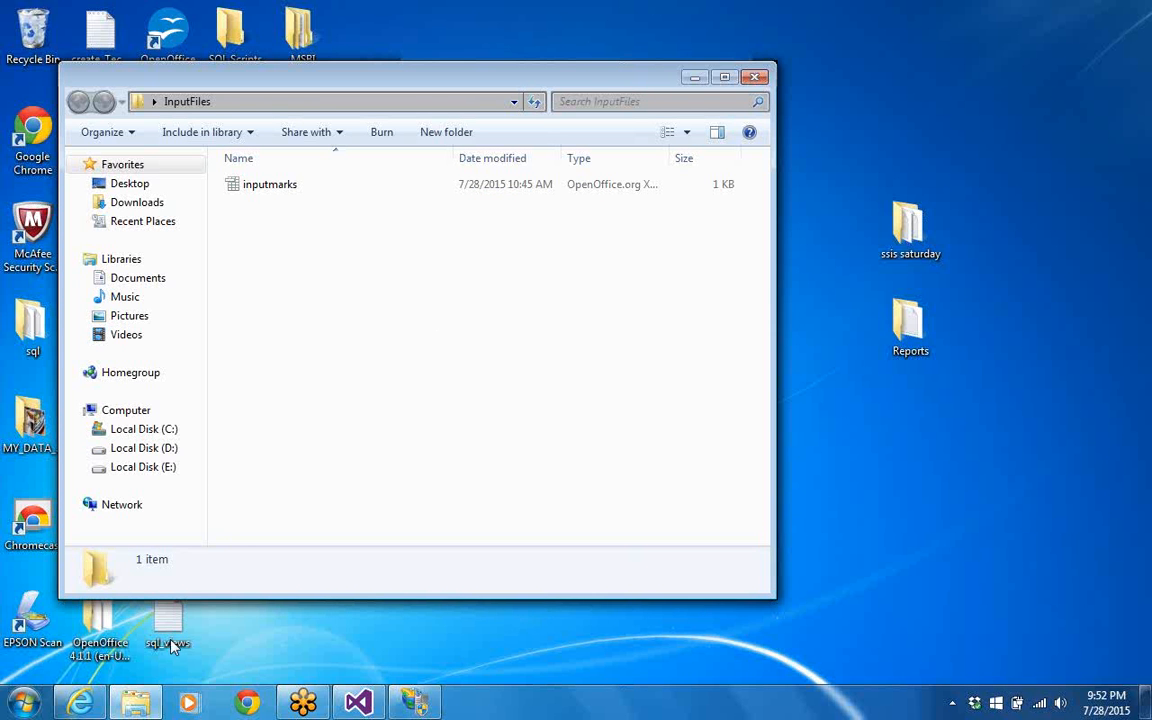
click(750, 75)
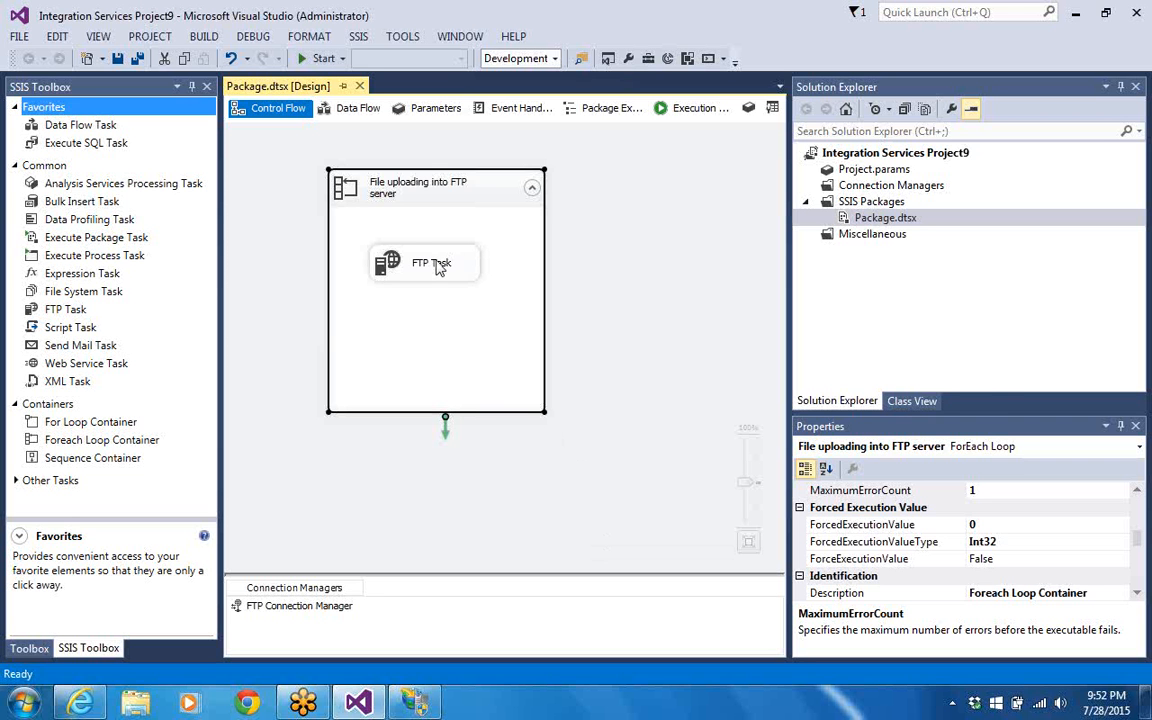
Move the FTP Task lower in the Foreach Loop container and add a Script Task directly above it
drag(437, 266, 440, 323)
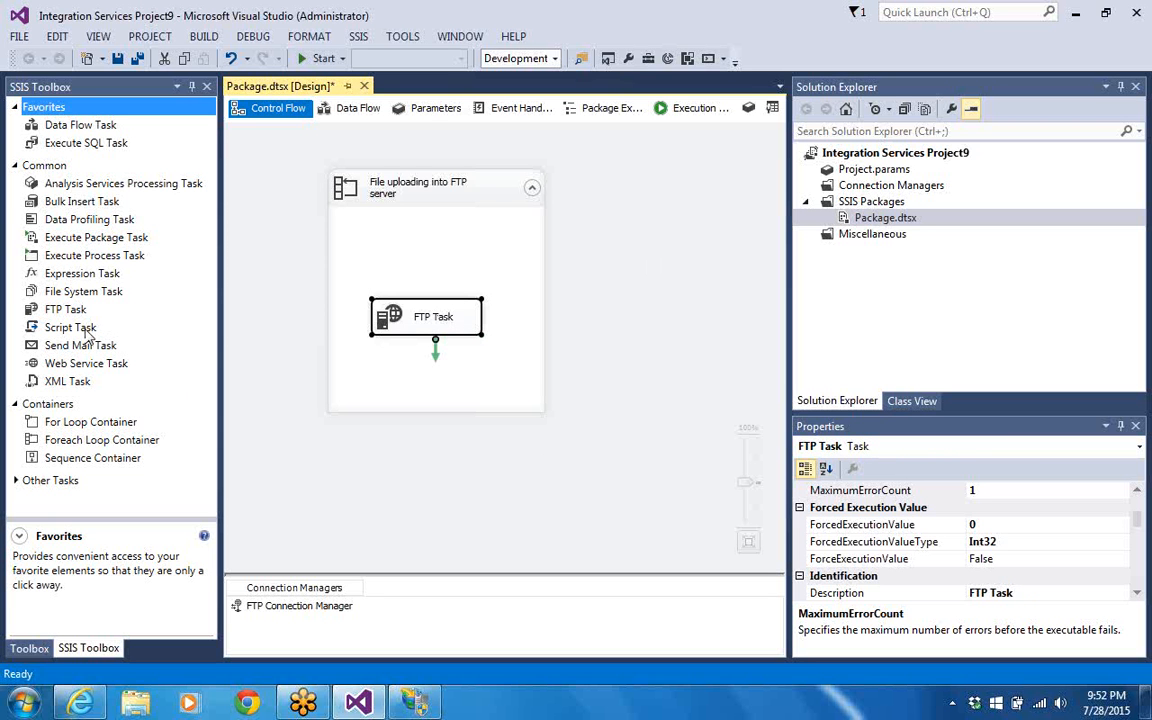
drag(86, 332, 408, 227)
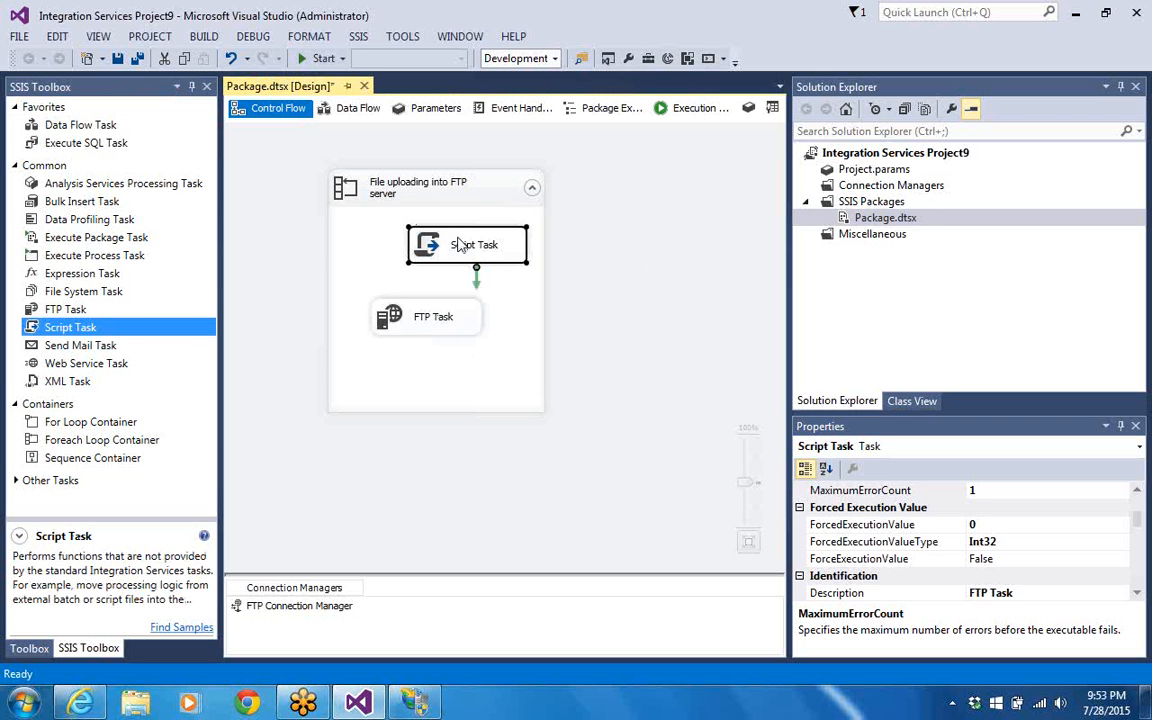
drag(465, 252, 423, 256)
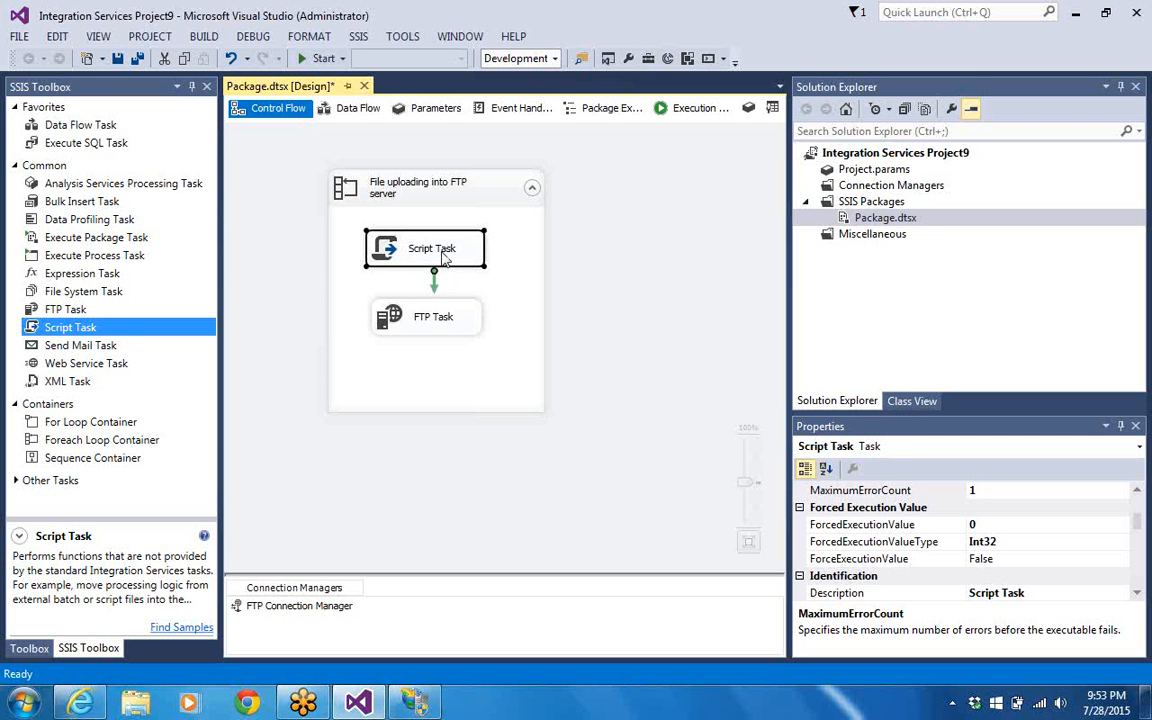
Set the Script Task's ReadOnlyVariables to User::FILEPATH
right_click(447, 256)
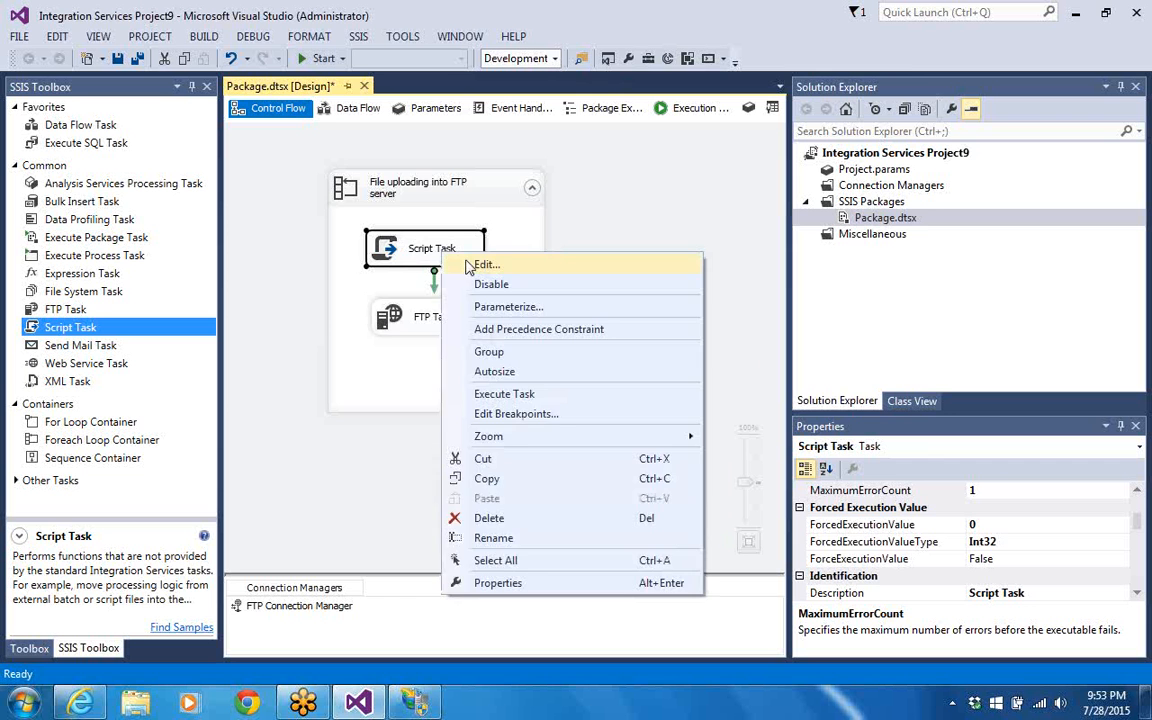
click(466, 262)
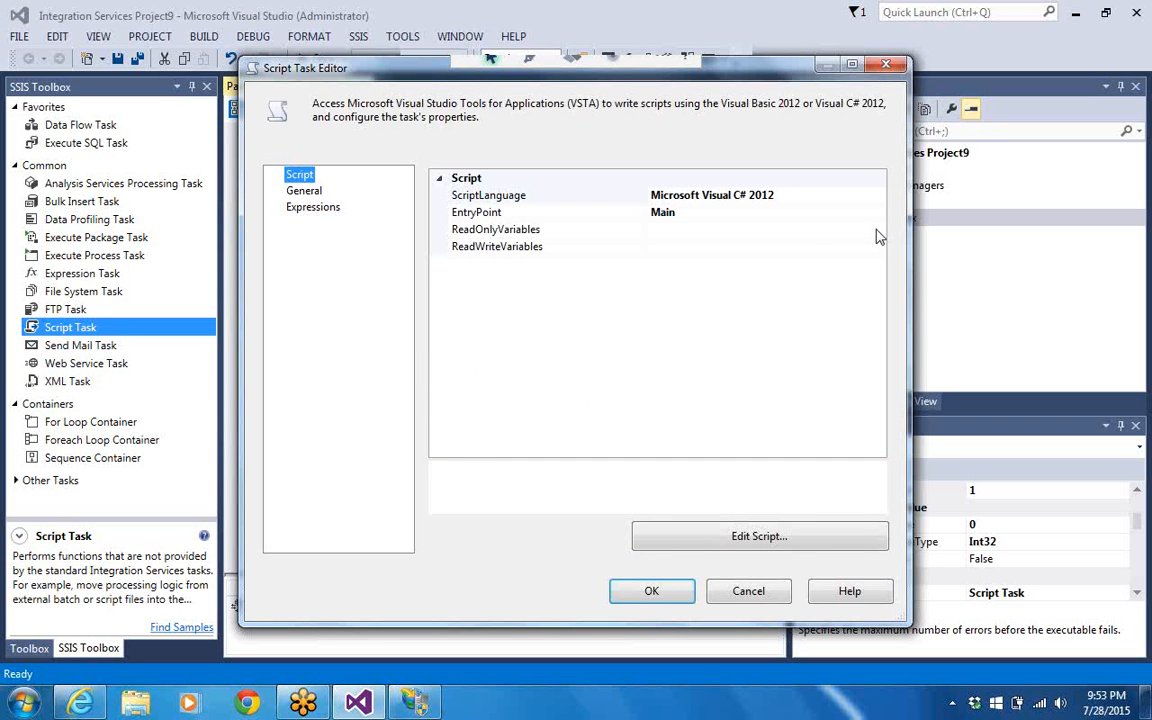
click(877, 233)
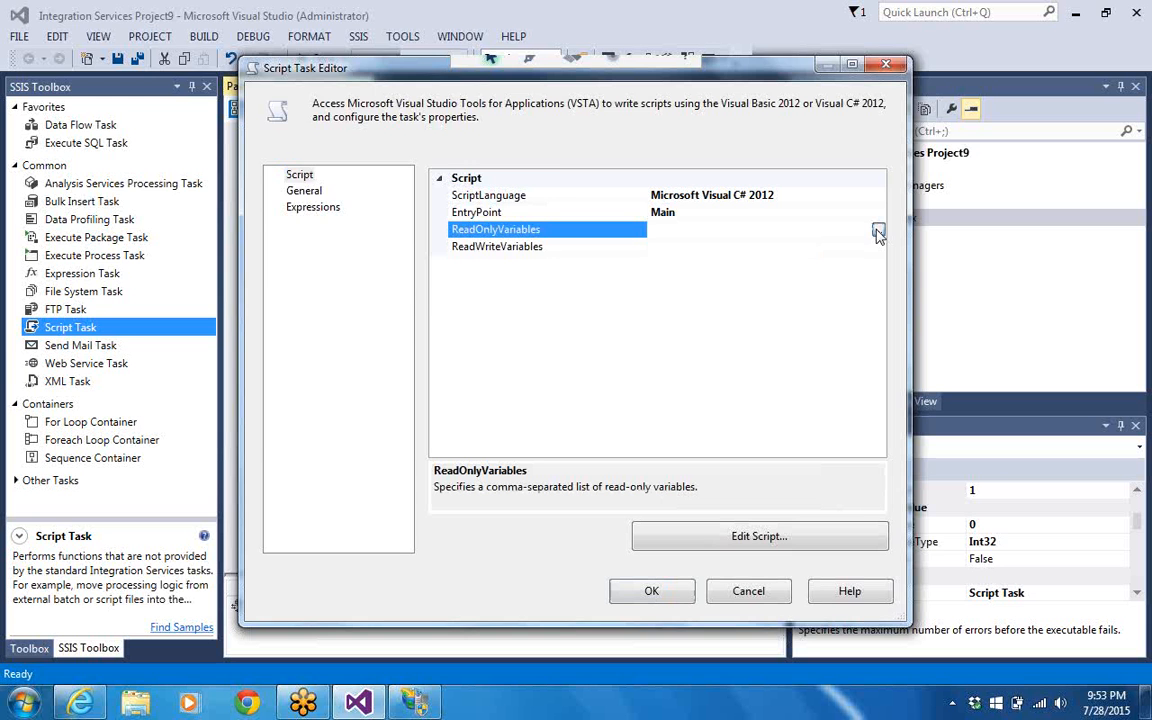
click(877, 233)
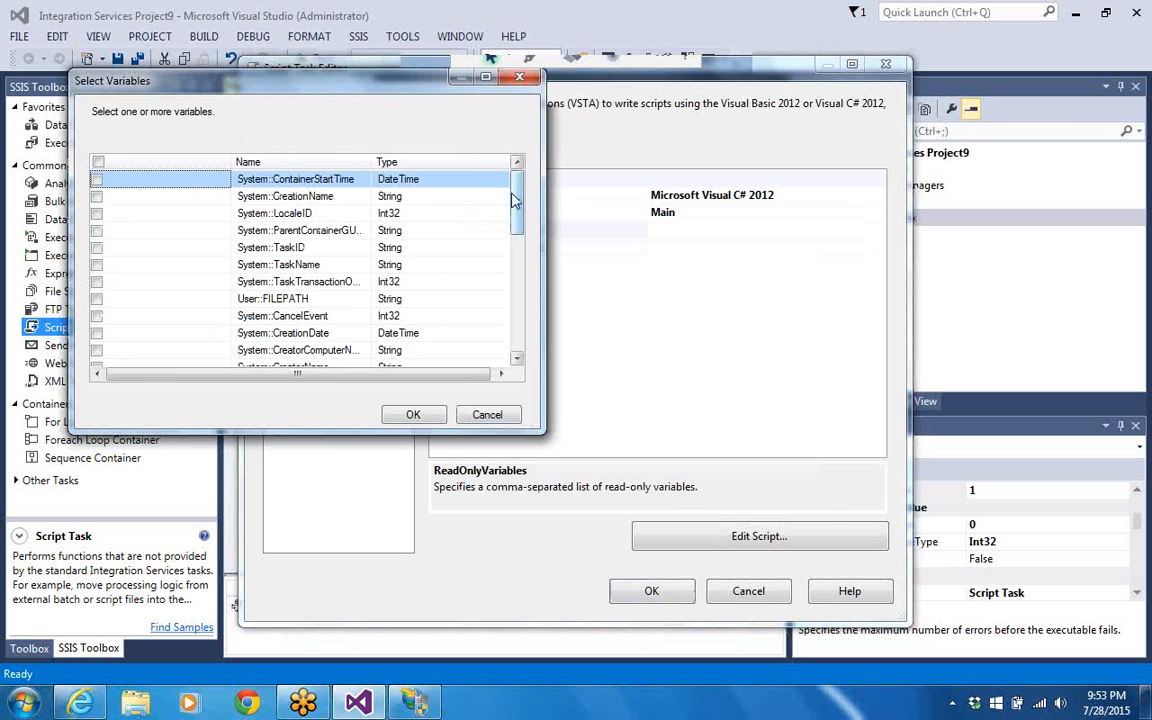
scroll(333, 280, down, 1)
click(300, 264)
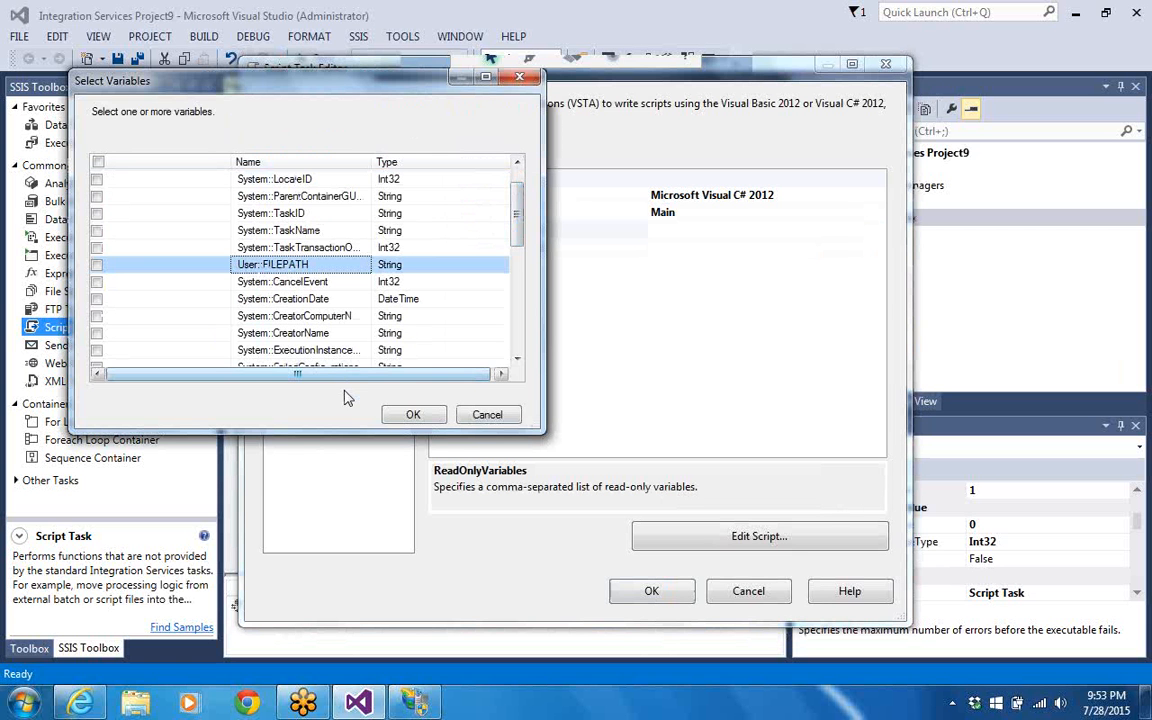
click(410, 415)
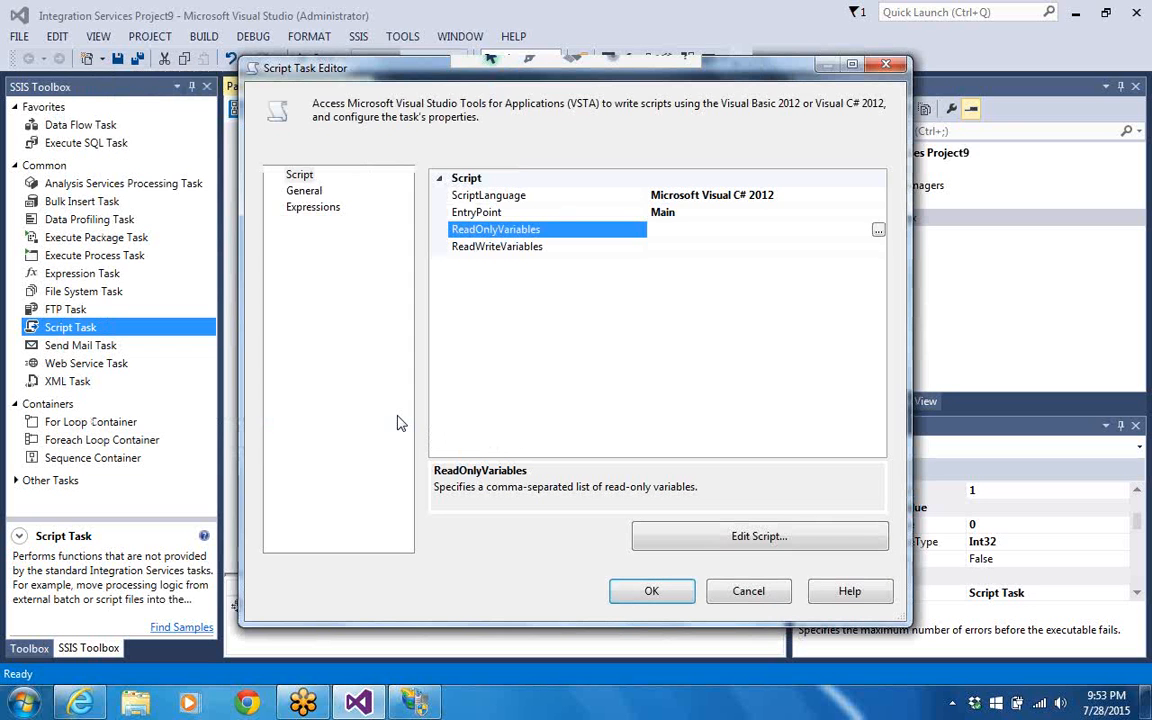
click(878, 232)
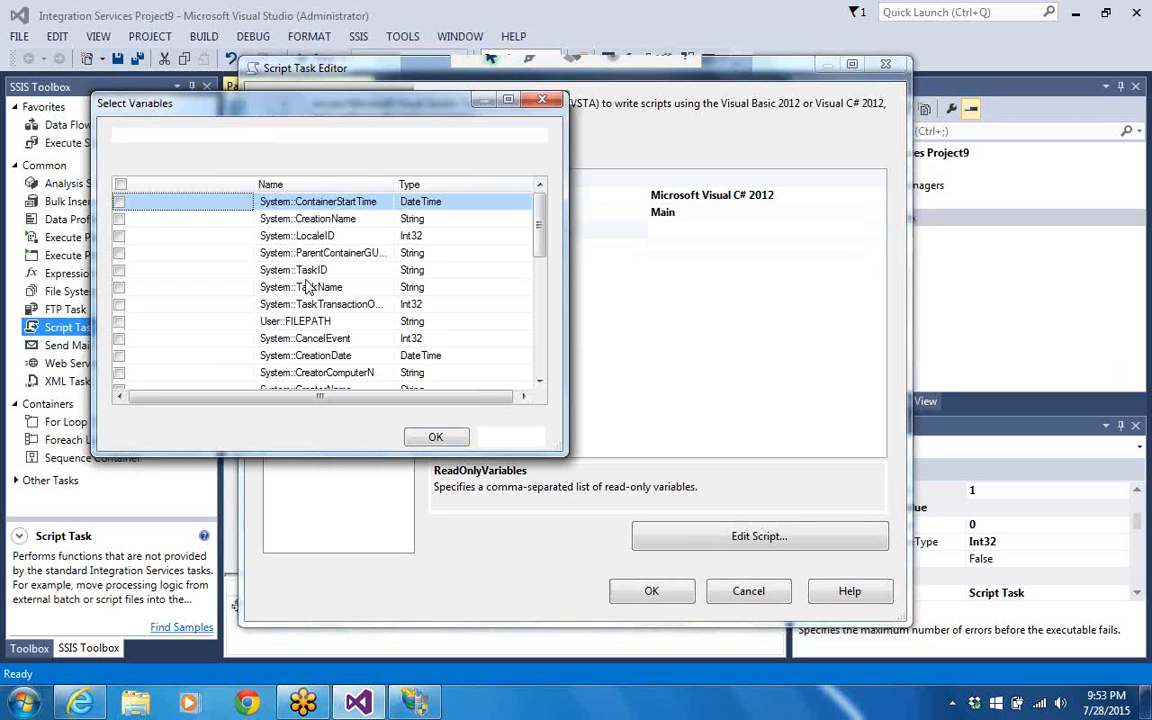
click(314, 322)
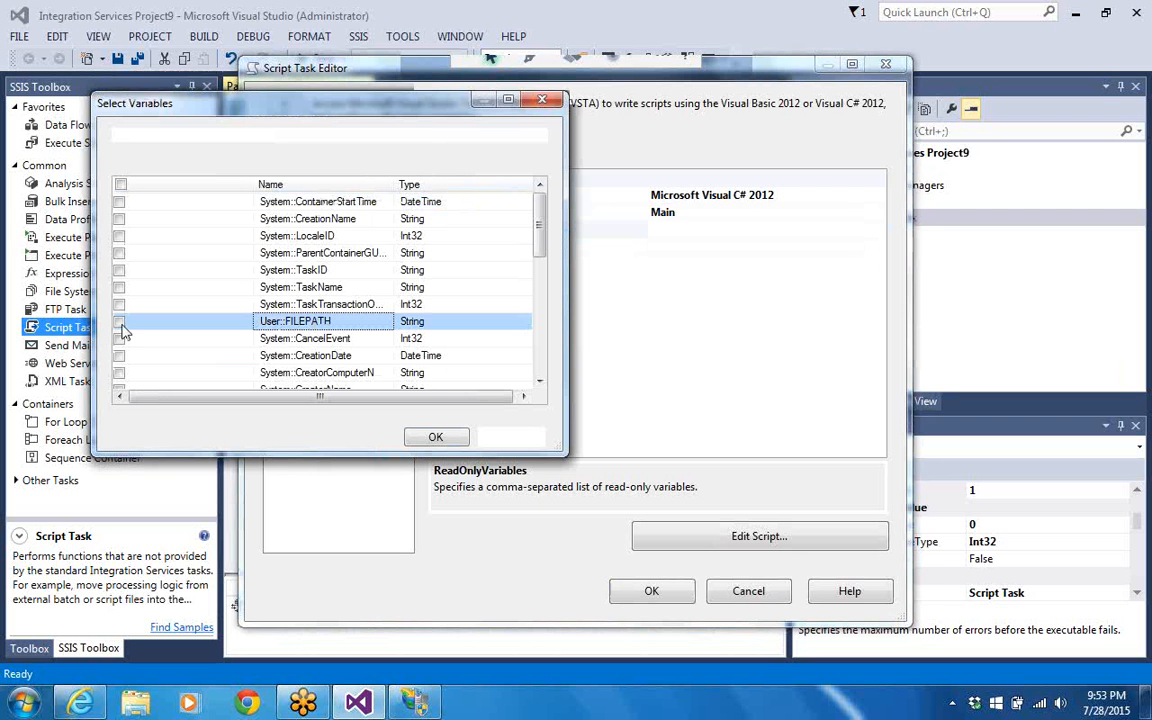
click(120, 322)
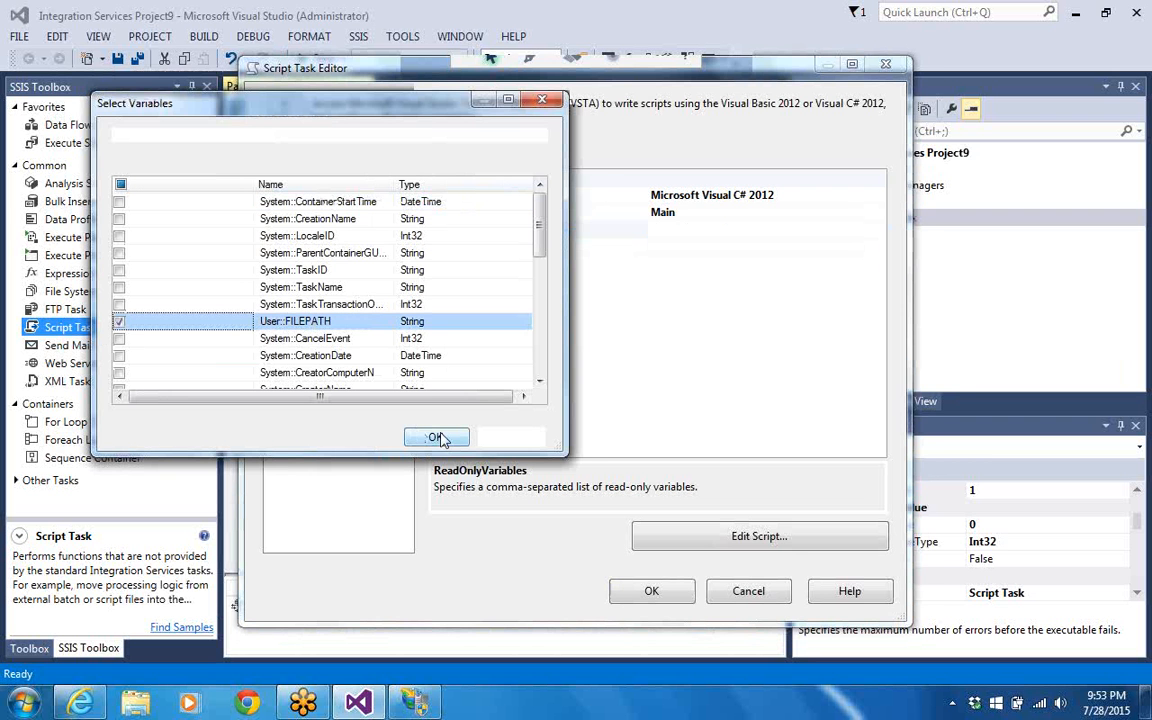
click(437, 438)
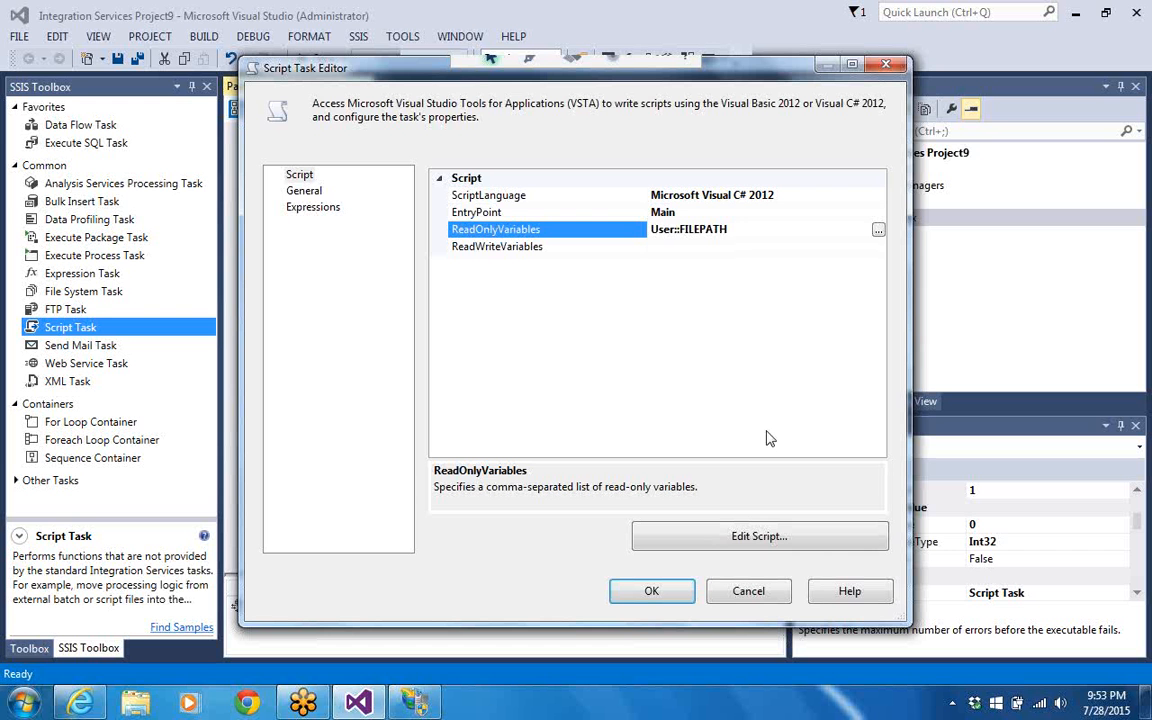
Open the Script Task's C# script for editing and insert a new line below the TODO comment in Main()
click(762, 538)
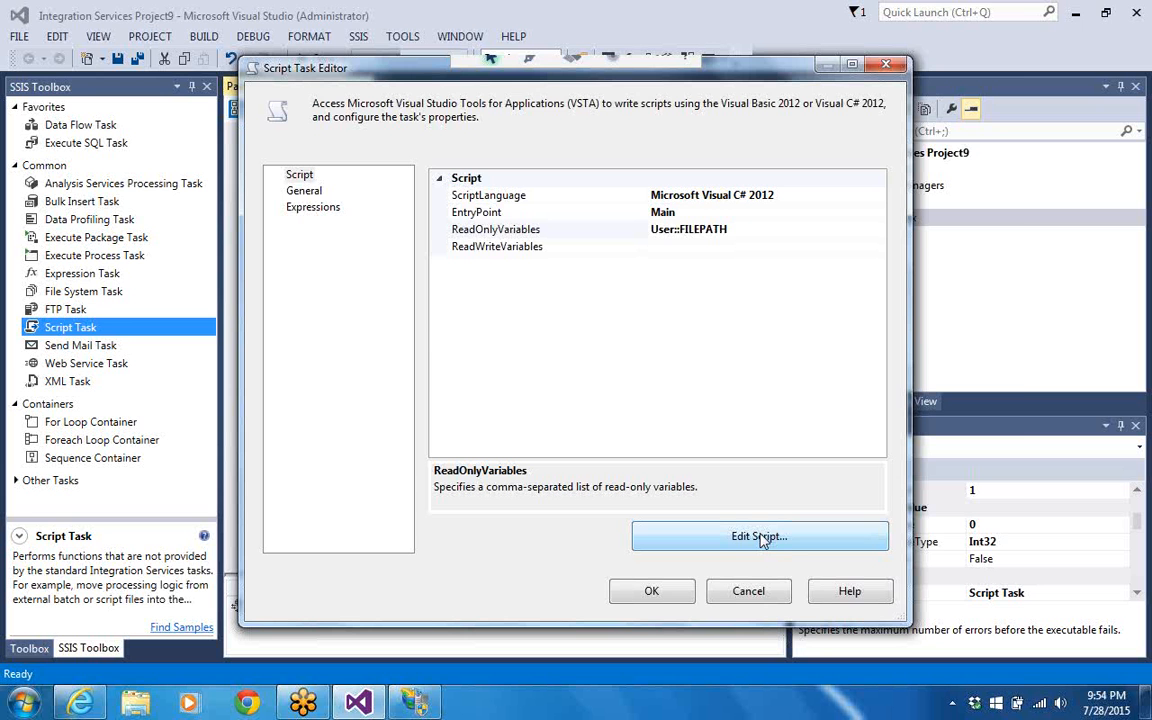
click(761, 537)
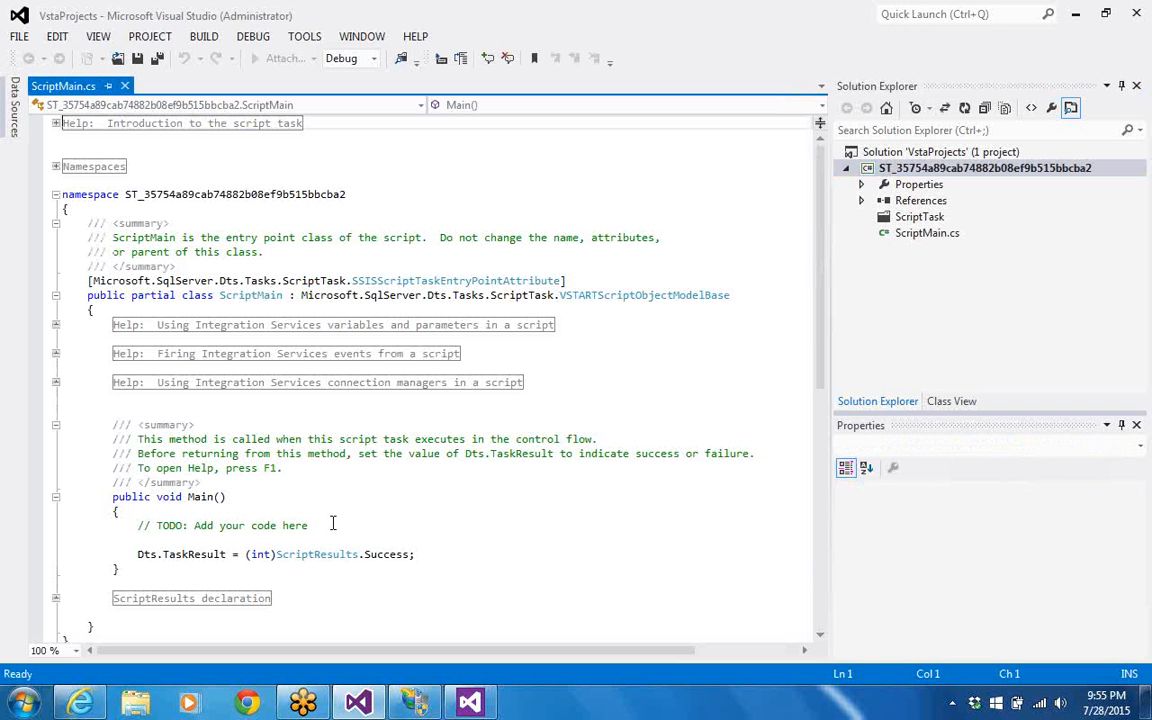
click(333, 523)
text(:)
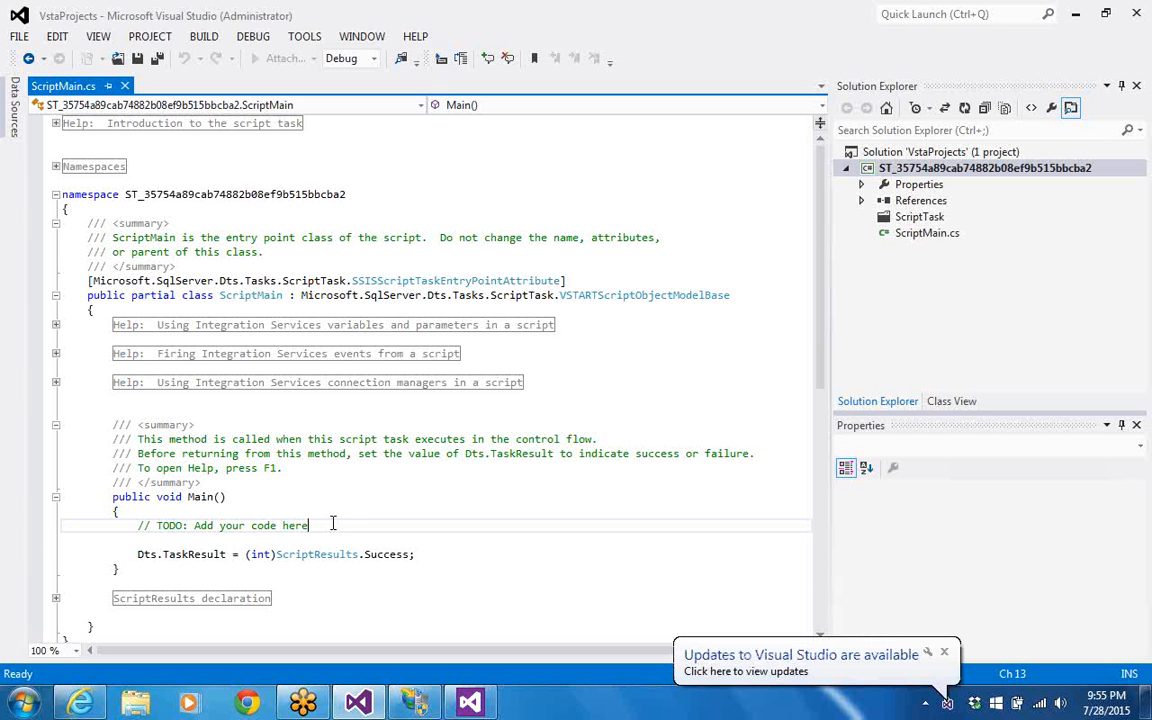
key(Return)
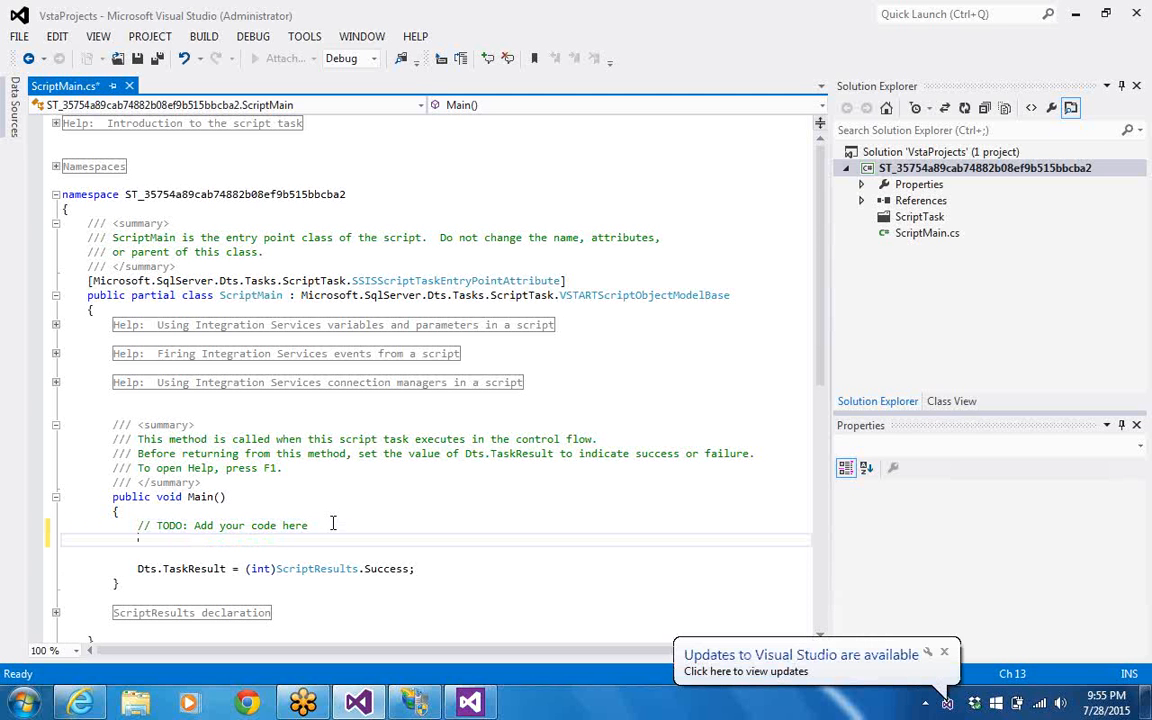
Begin a MessageBox.Show( call on the empty line below the TODO comment in Main()
text(M)
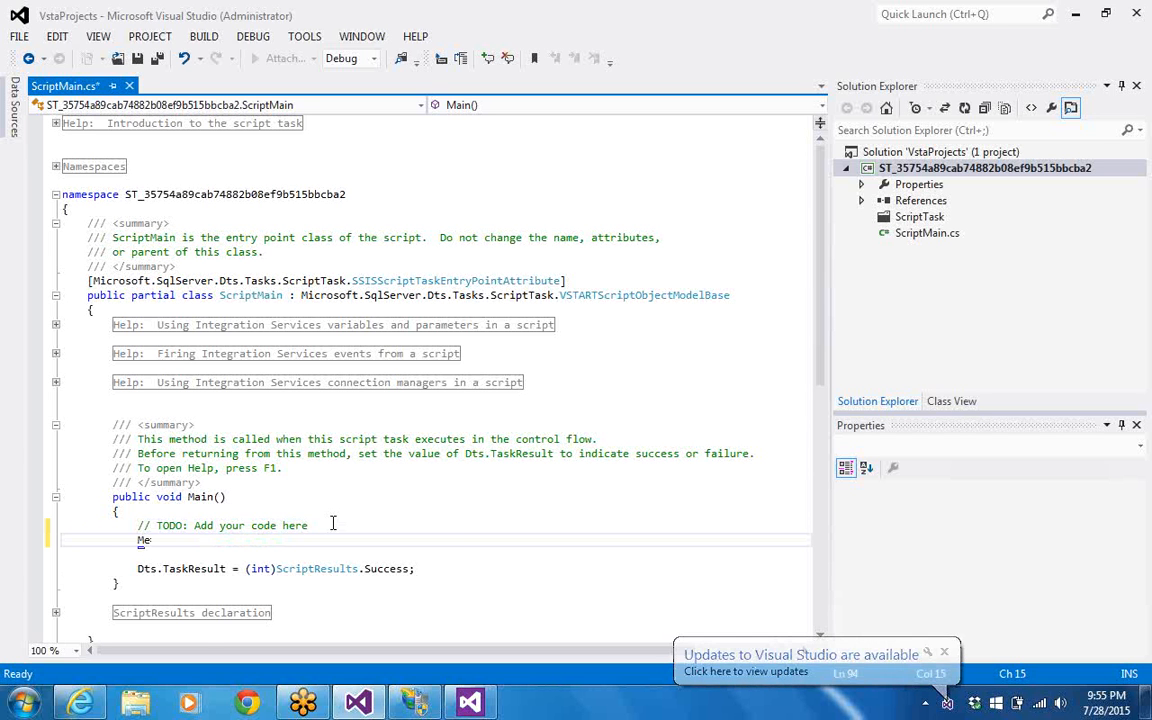
text(e)
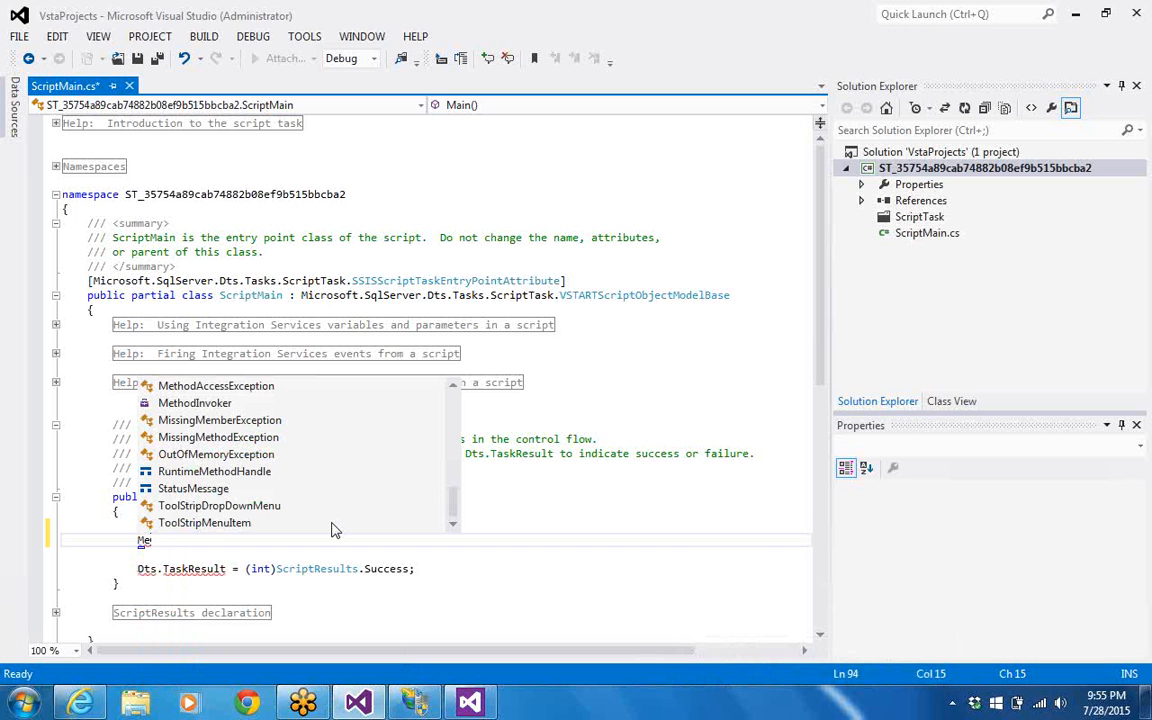
text(ss)
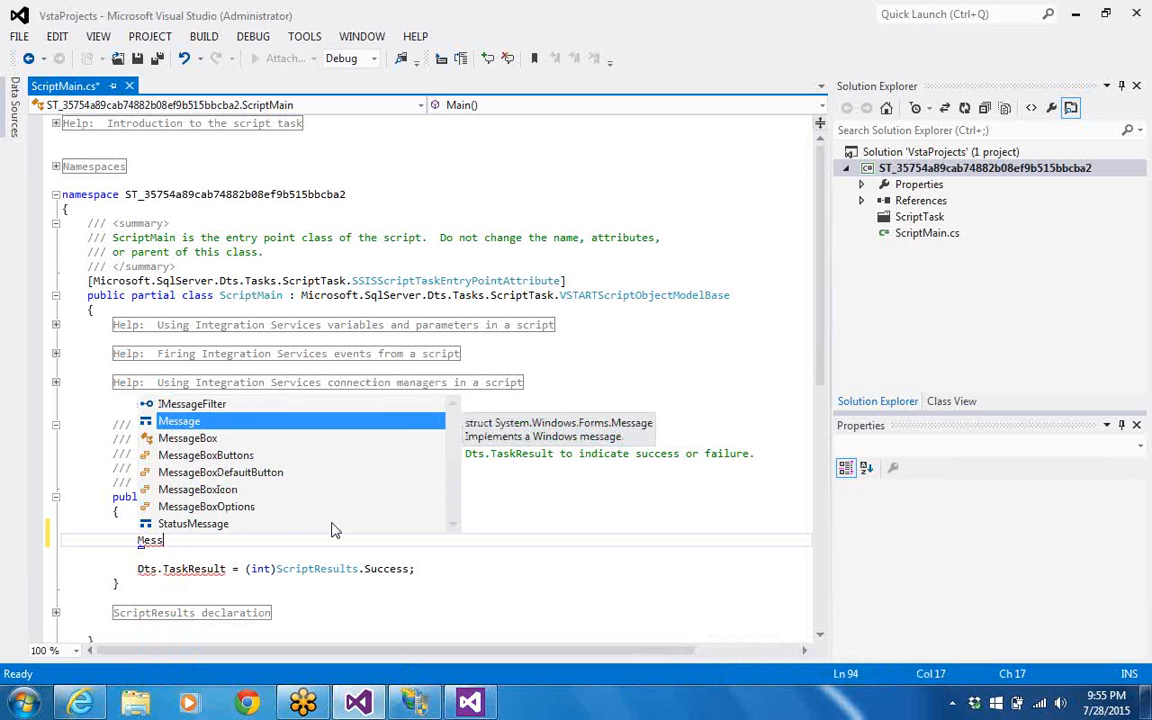
key(Down)
key(Tab)
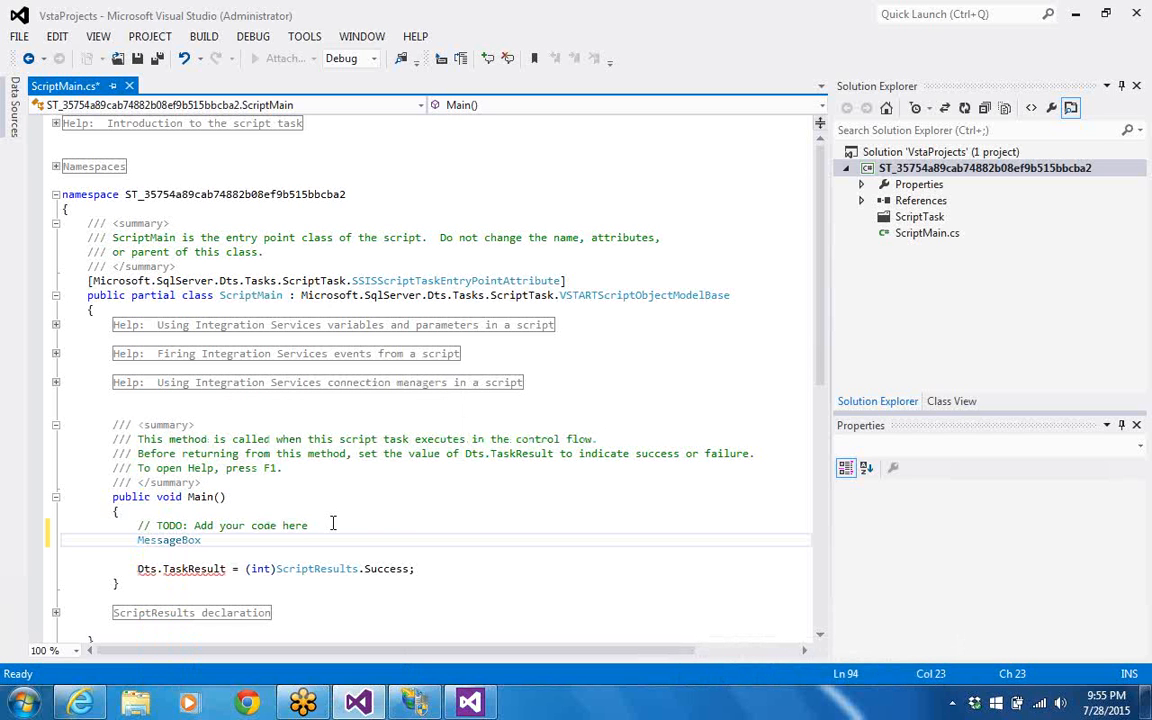
text(.Sh)
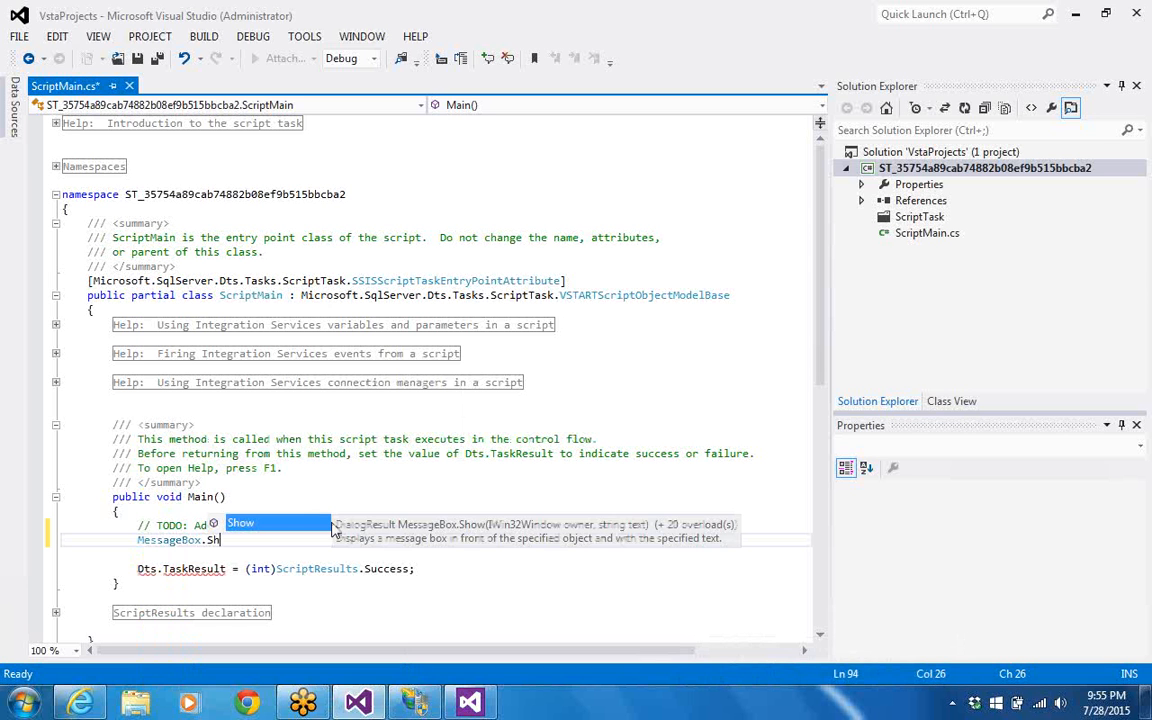
key(Tab)
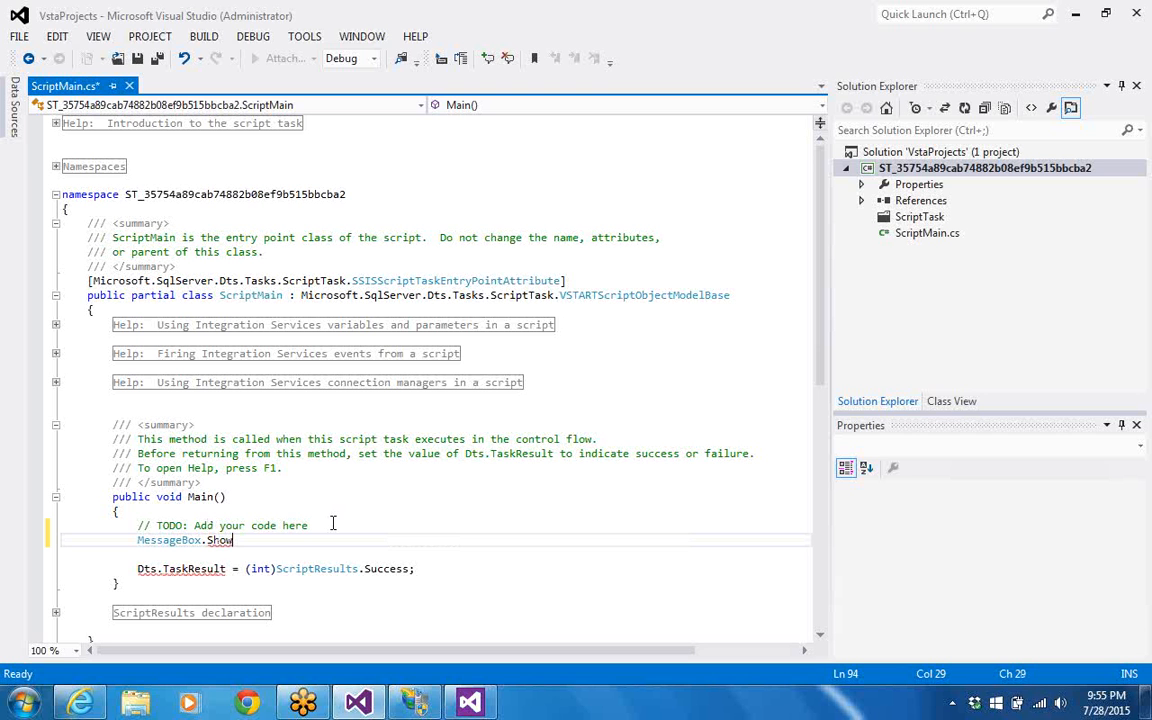
text(()
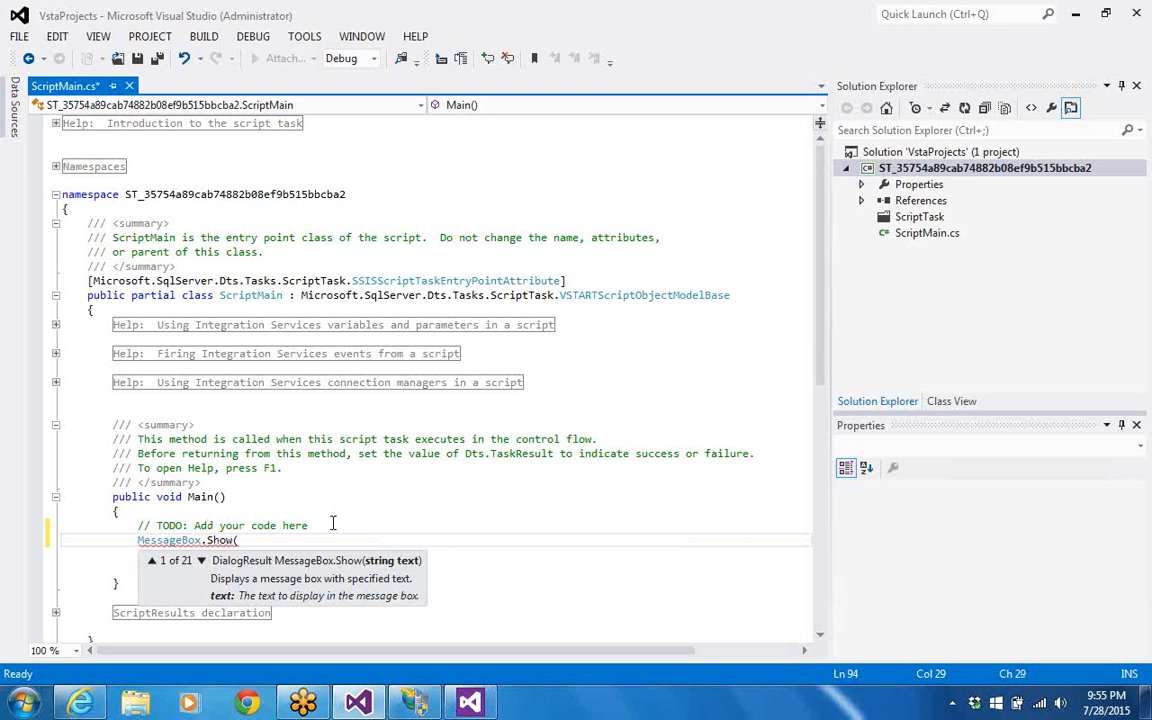
Enter Dts.Variables["User::FILEPATH"] as the argument of the MessageBox.Show call
text(Dts.)
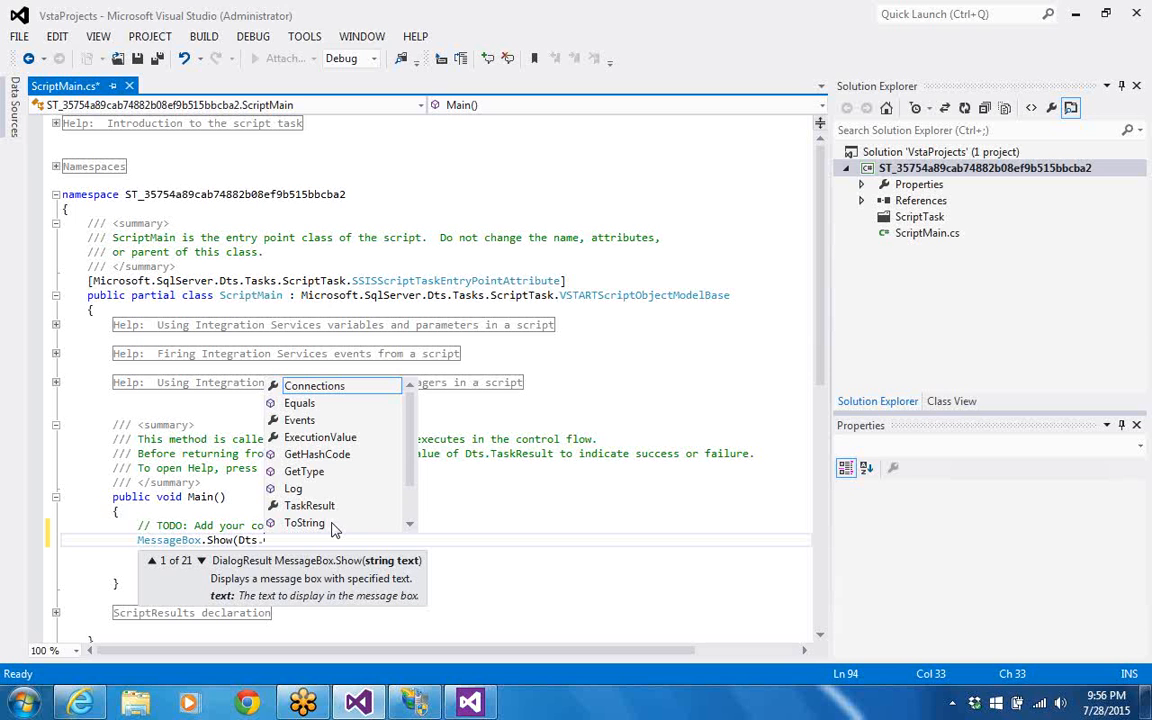
text(V)
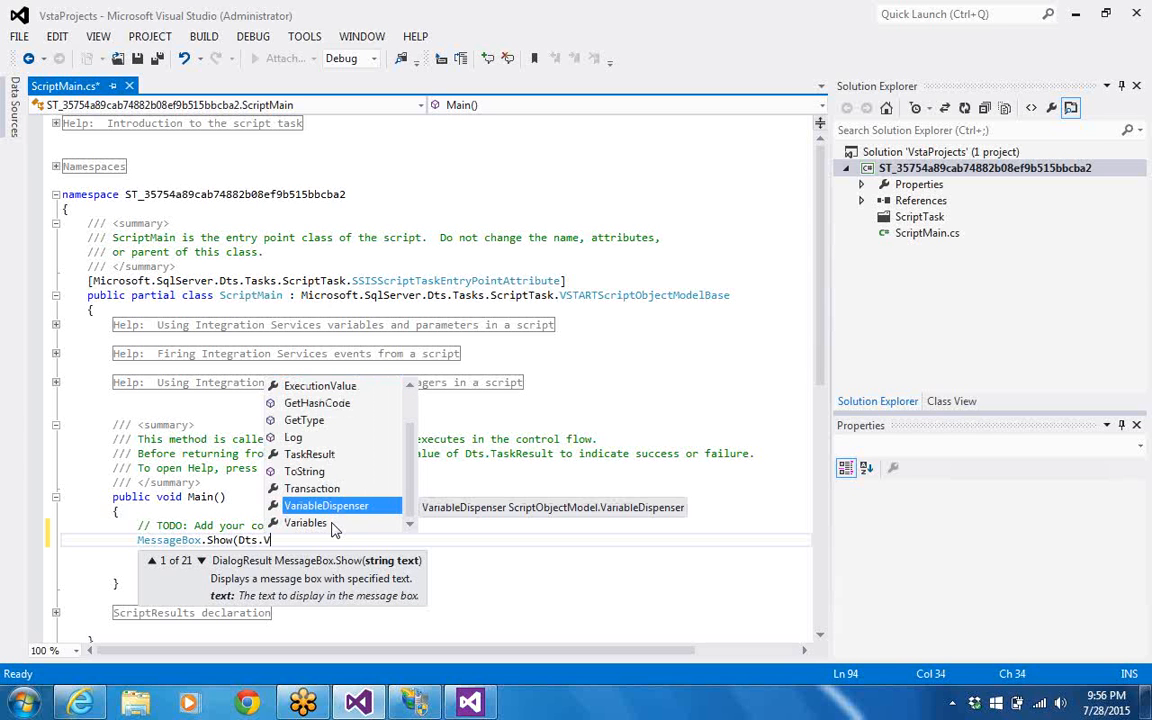
key(Down)
key(Tab)
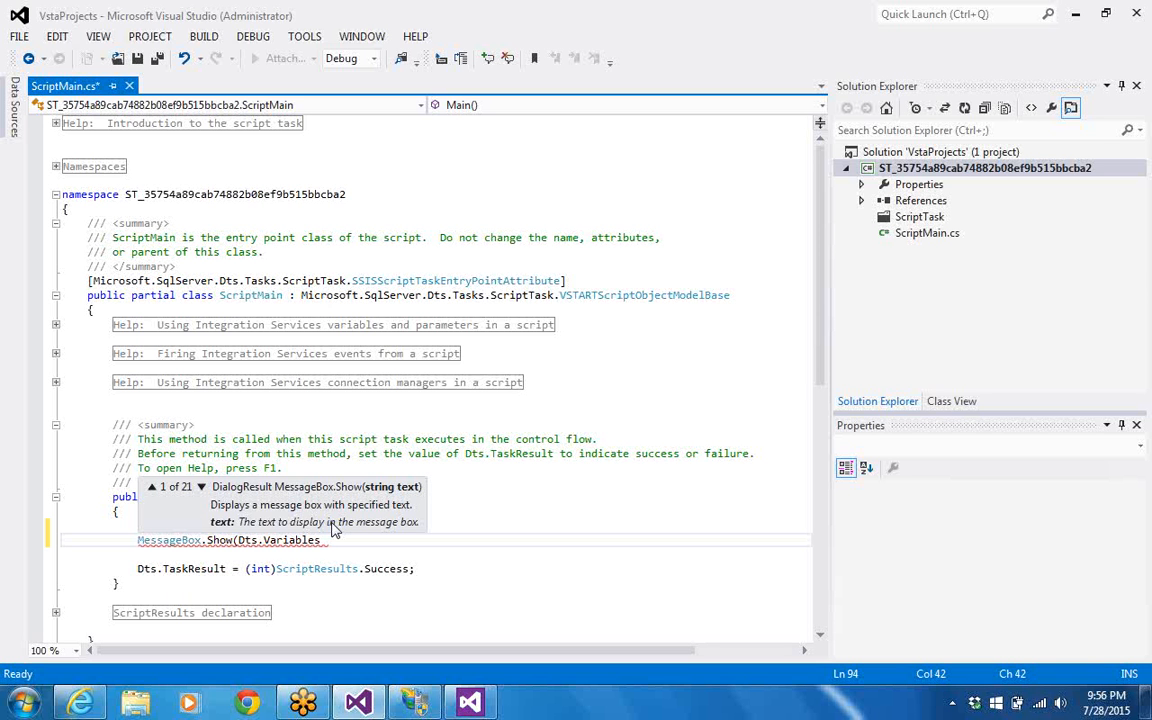
text([)
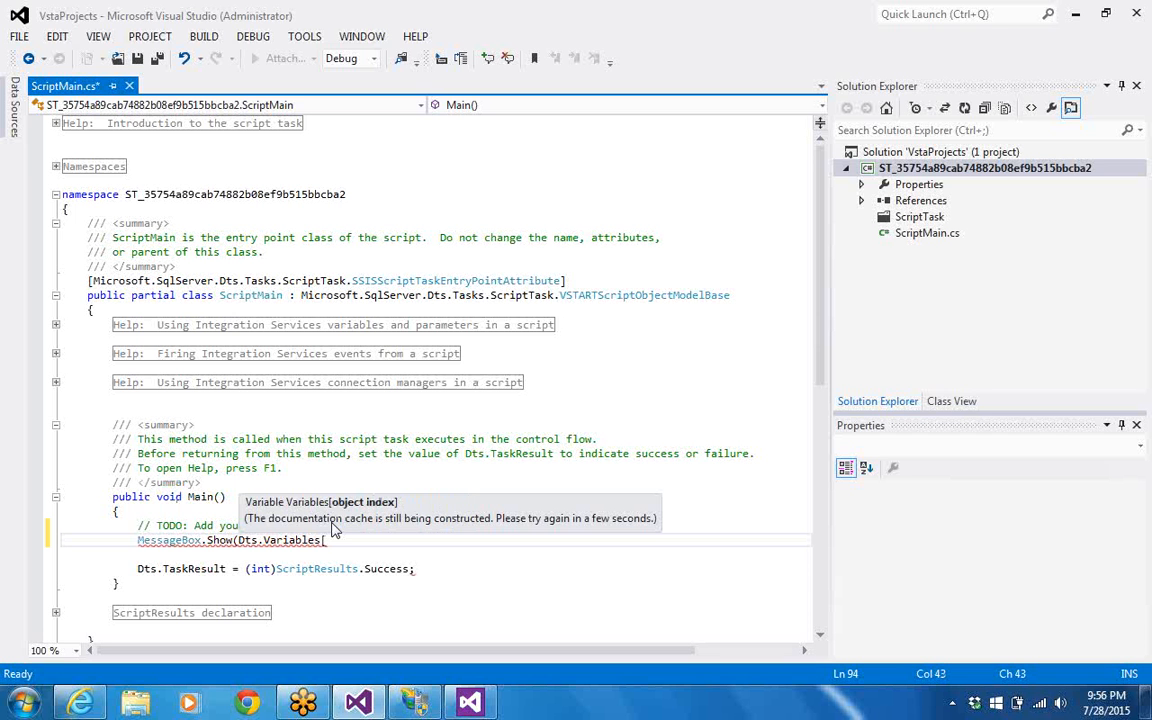
text("User::)
text(FILEPATH)
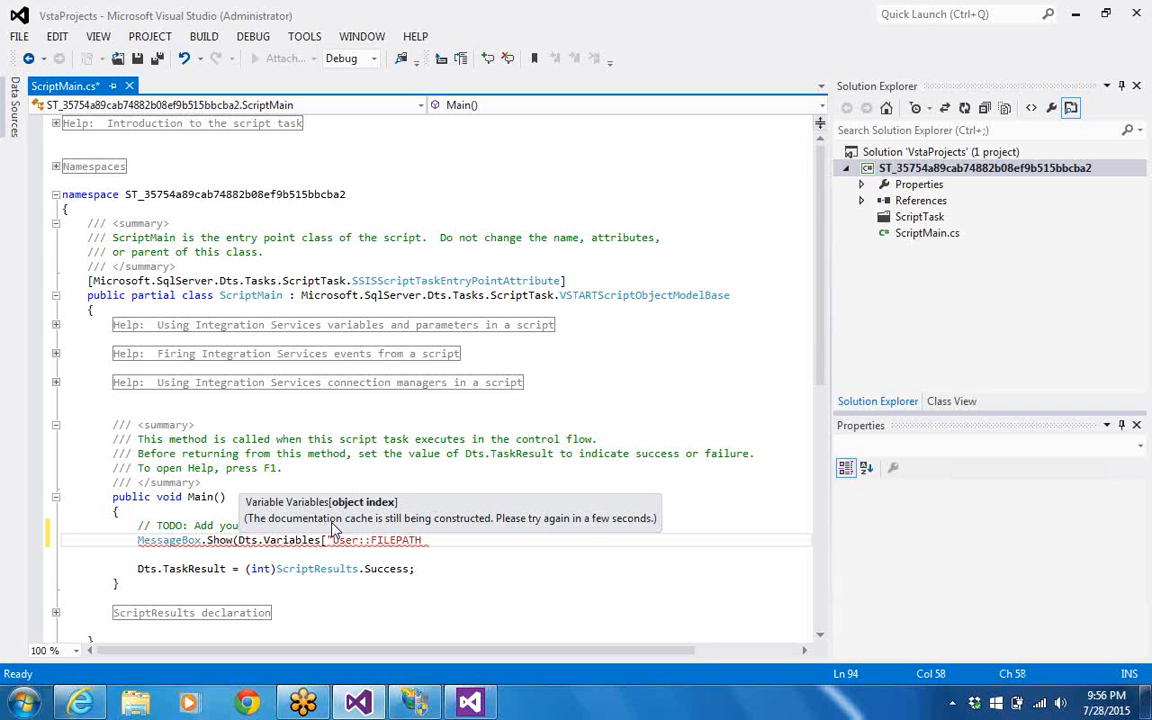
text(")
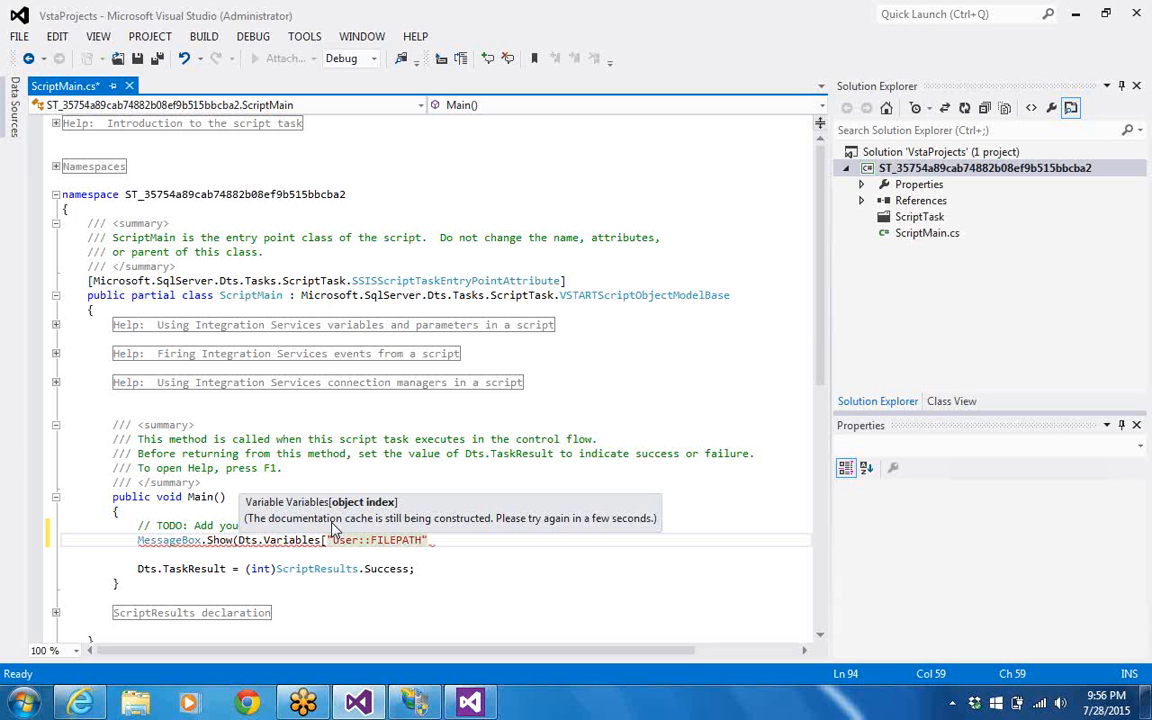
text(])
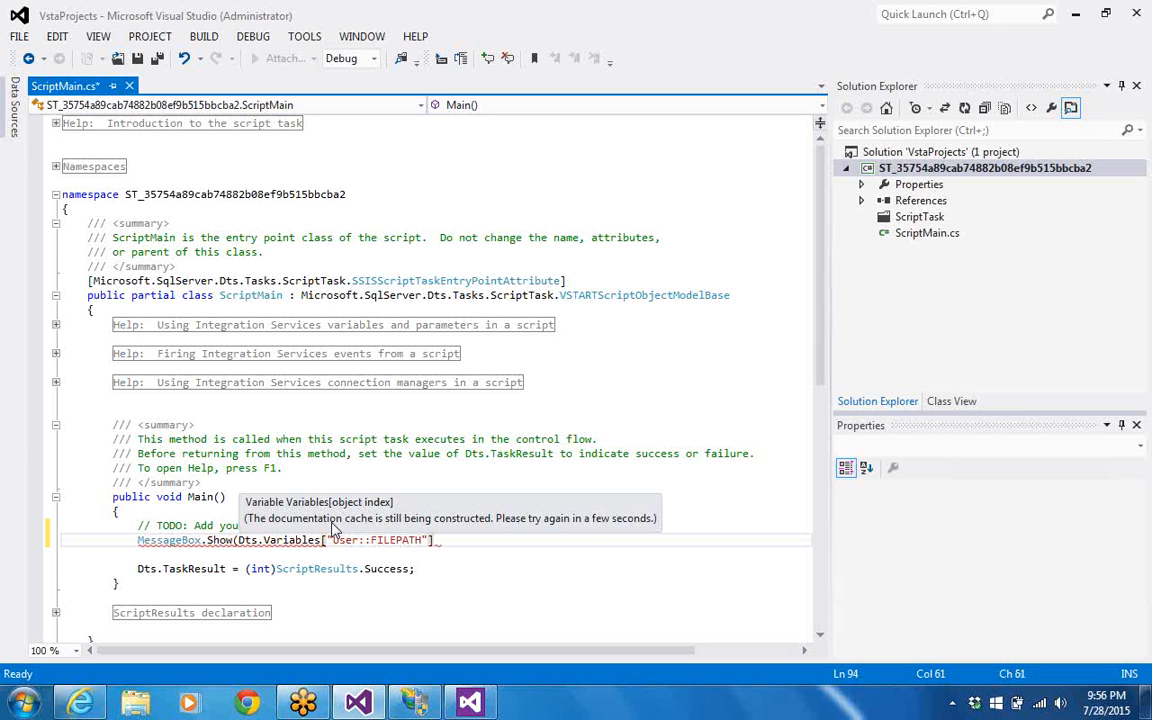
Append .Value.ToString() to the FILEPATH variable reference and finish the MessageBox.Show statement with a closing parenthesis and semicolon
text(.)
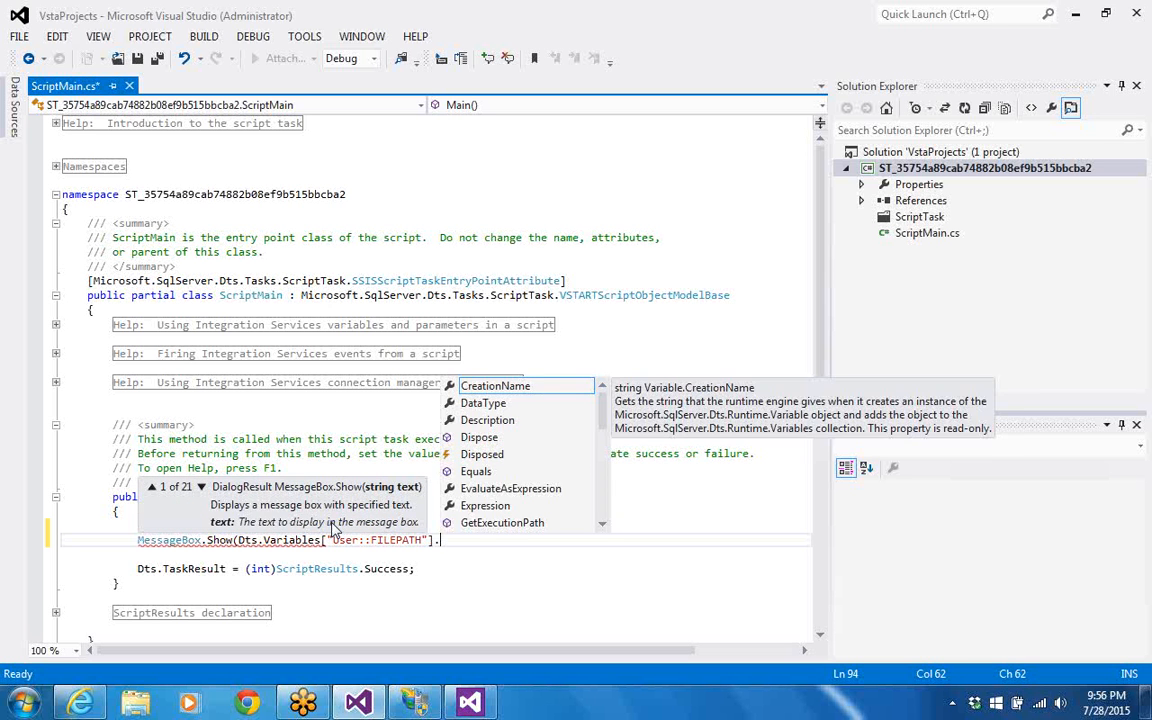
text(V)
key(Tab)
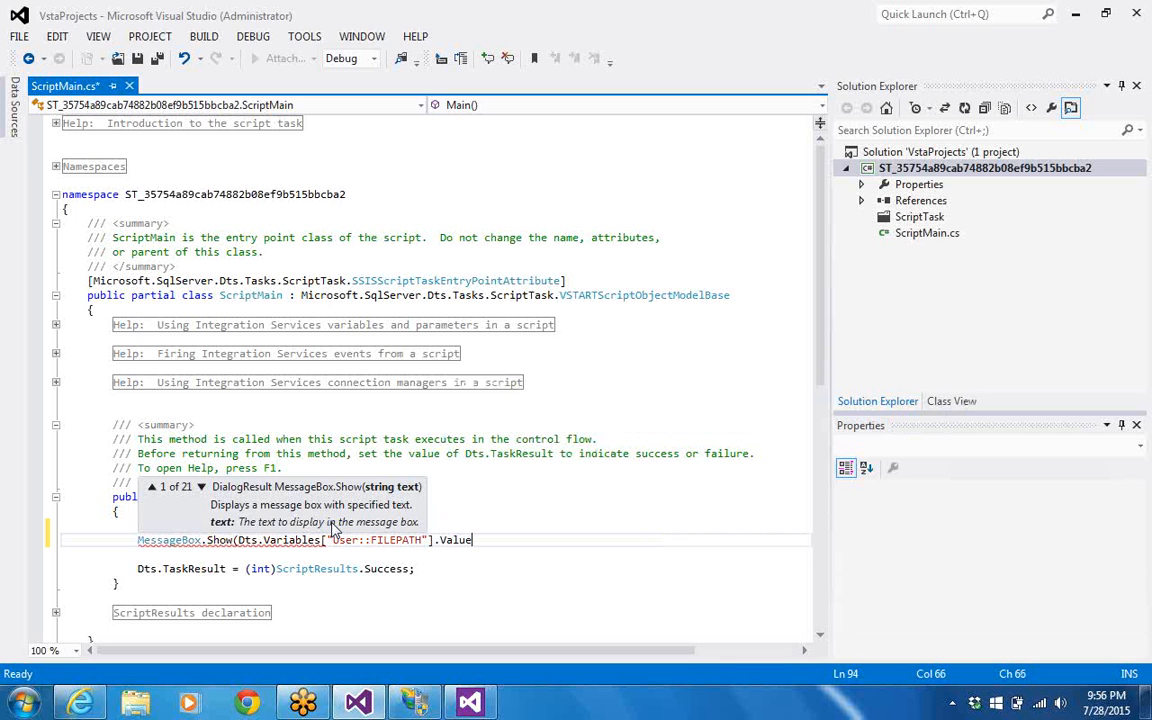
text(.T)
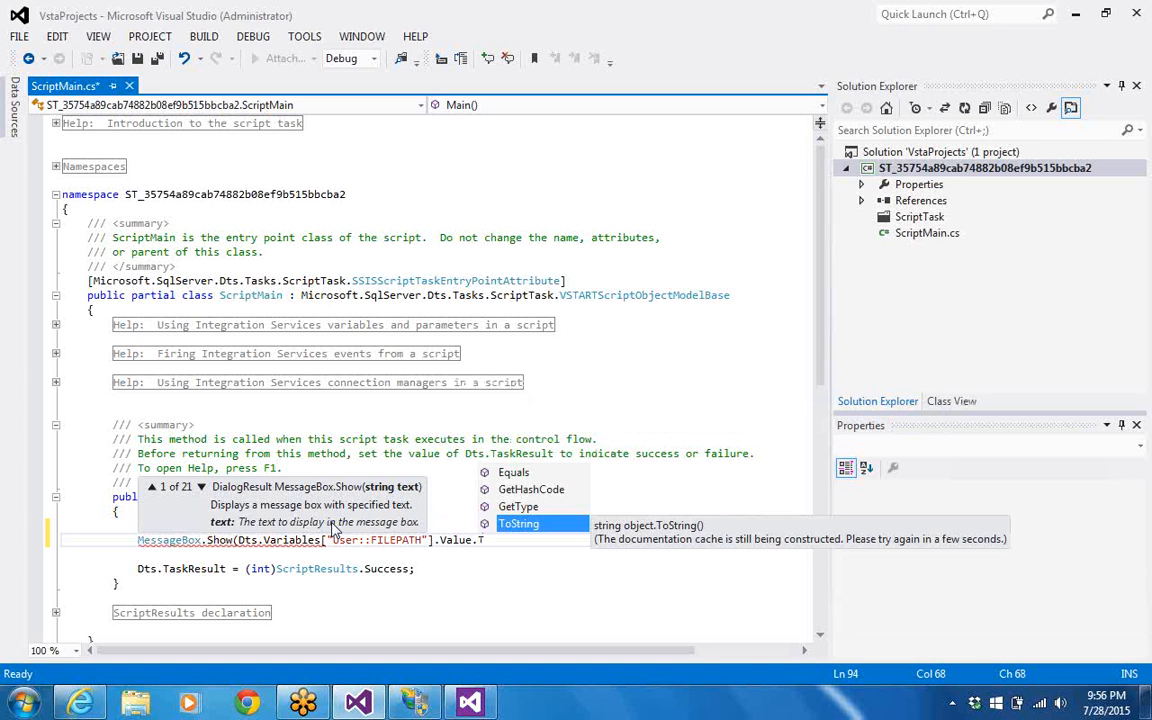
key(Tab)
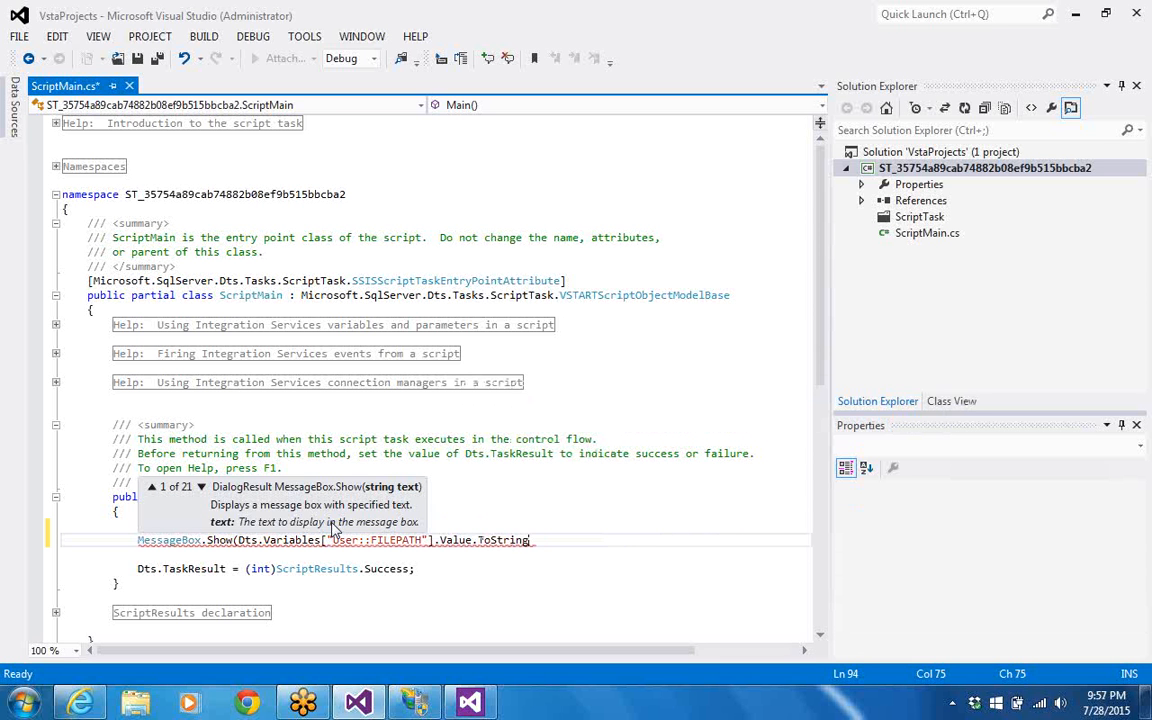
text(())
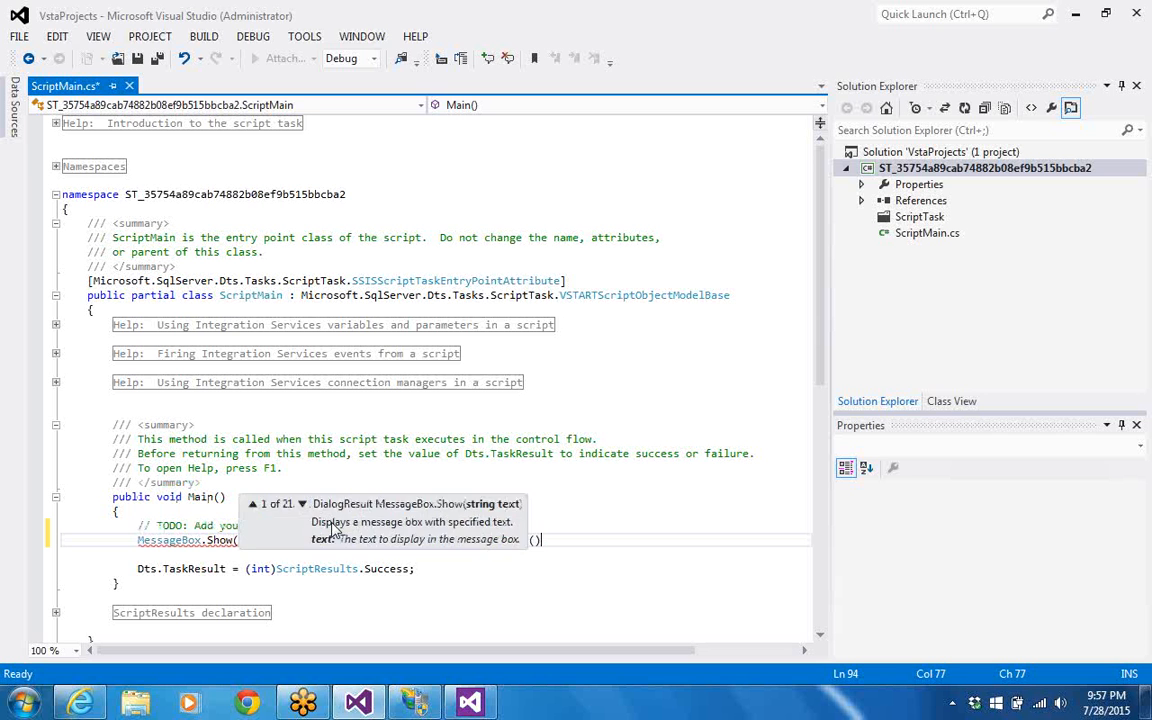
text())
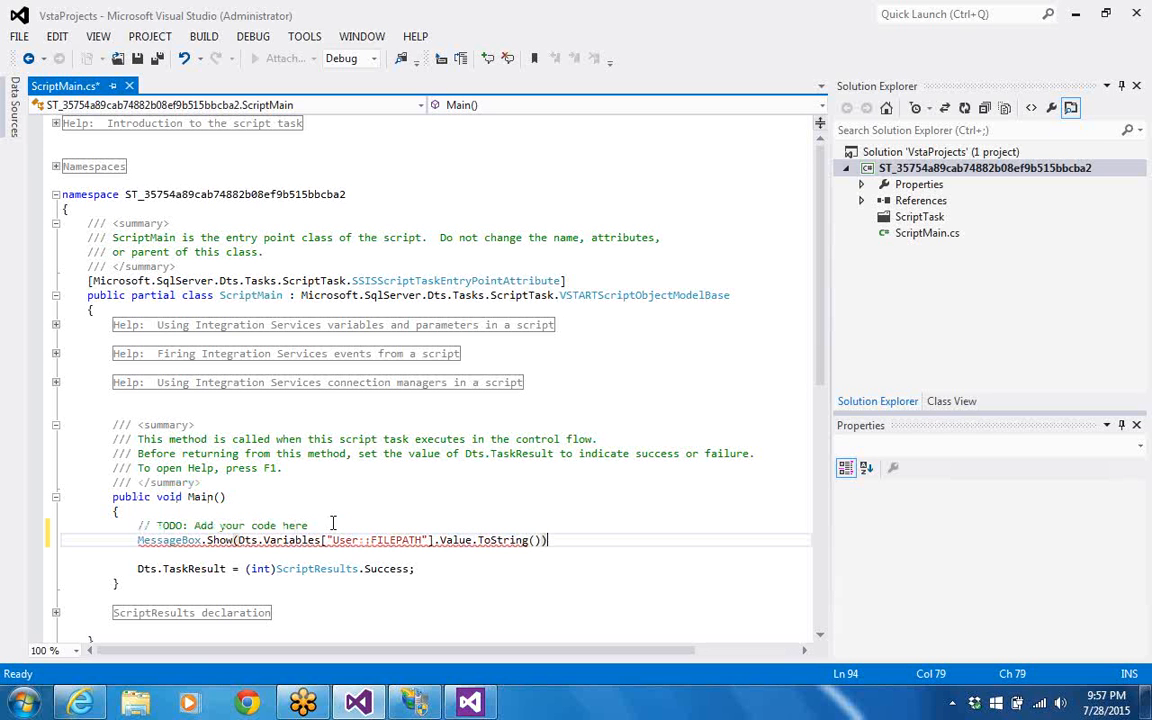
text(;)
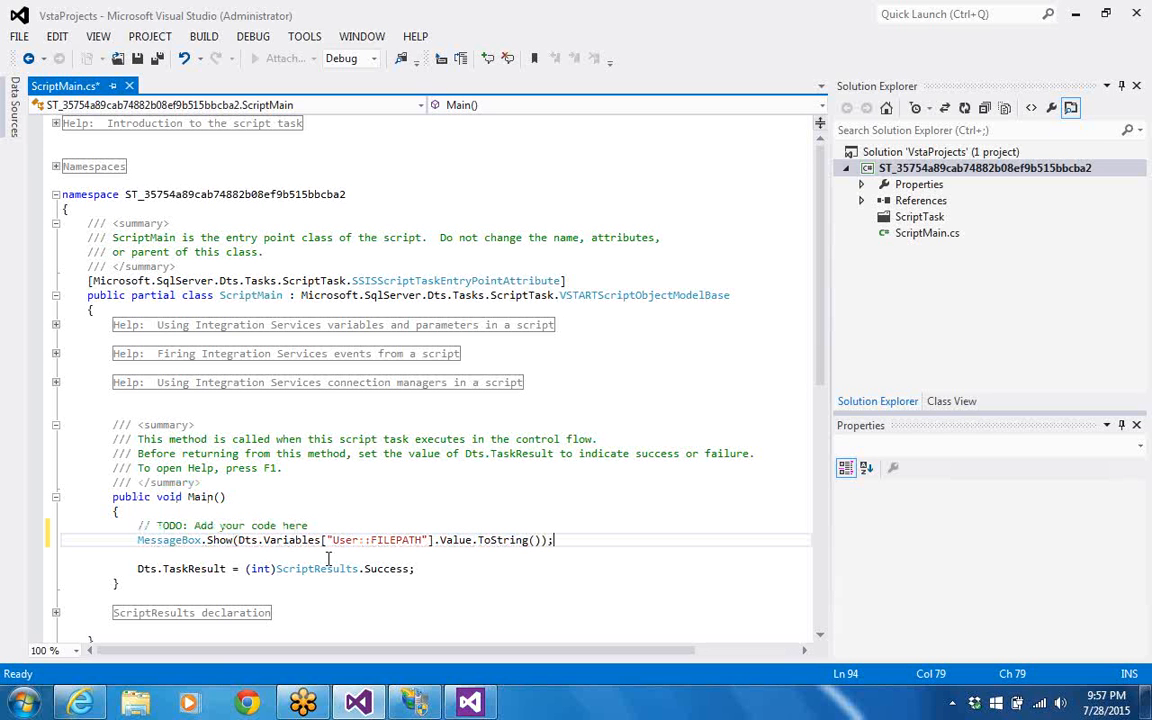
Save the script, leave the code window, and confirm the Script Task's settings
key(ctrl+s)
click(1077, 14)
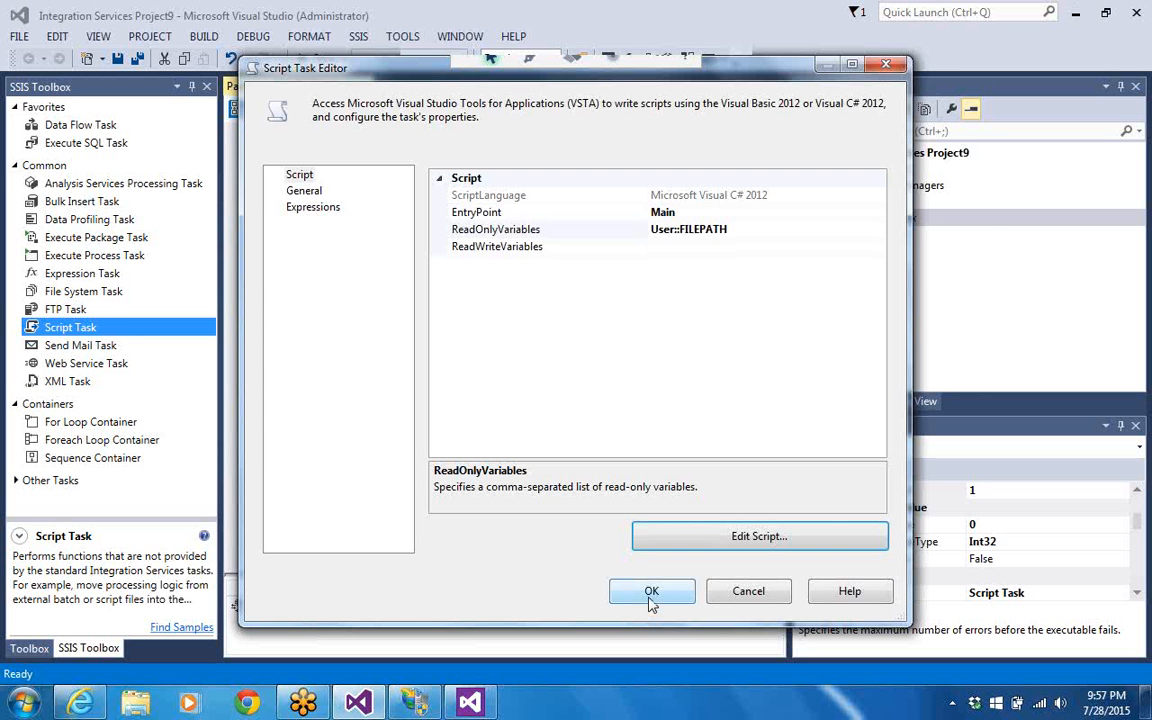
click(651, 594)
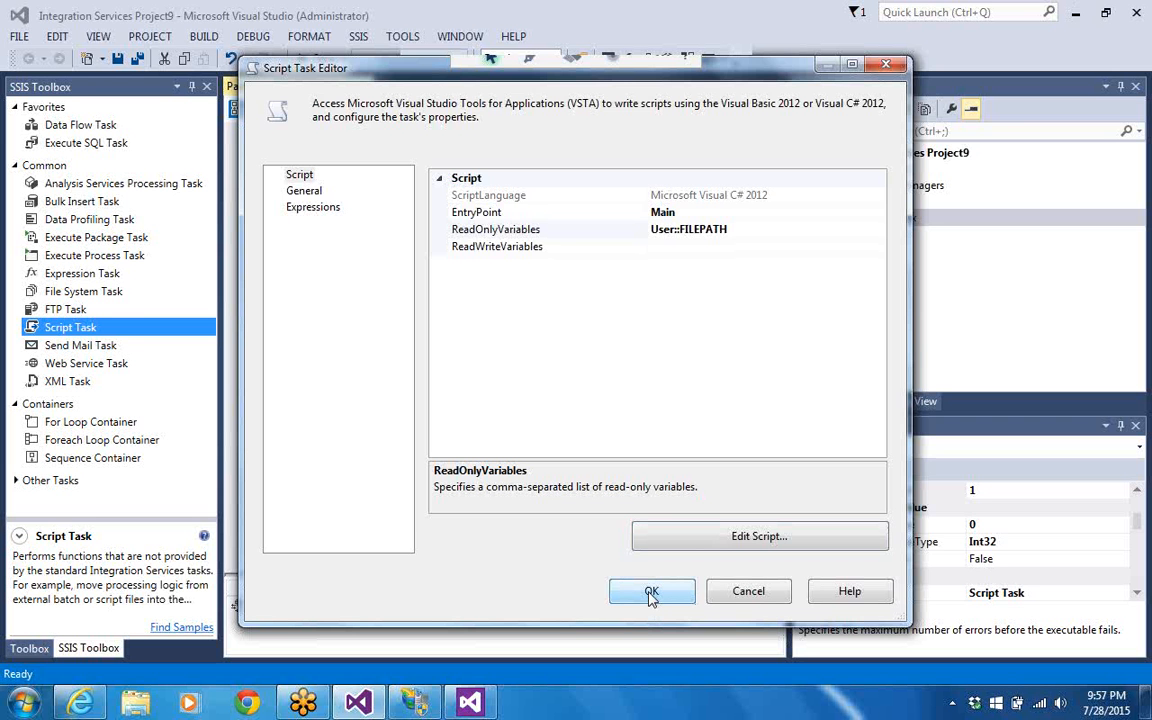
click(651, 592)
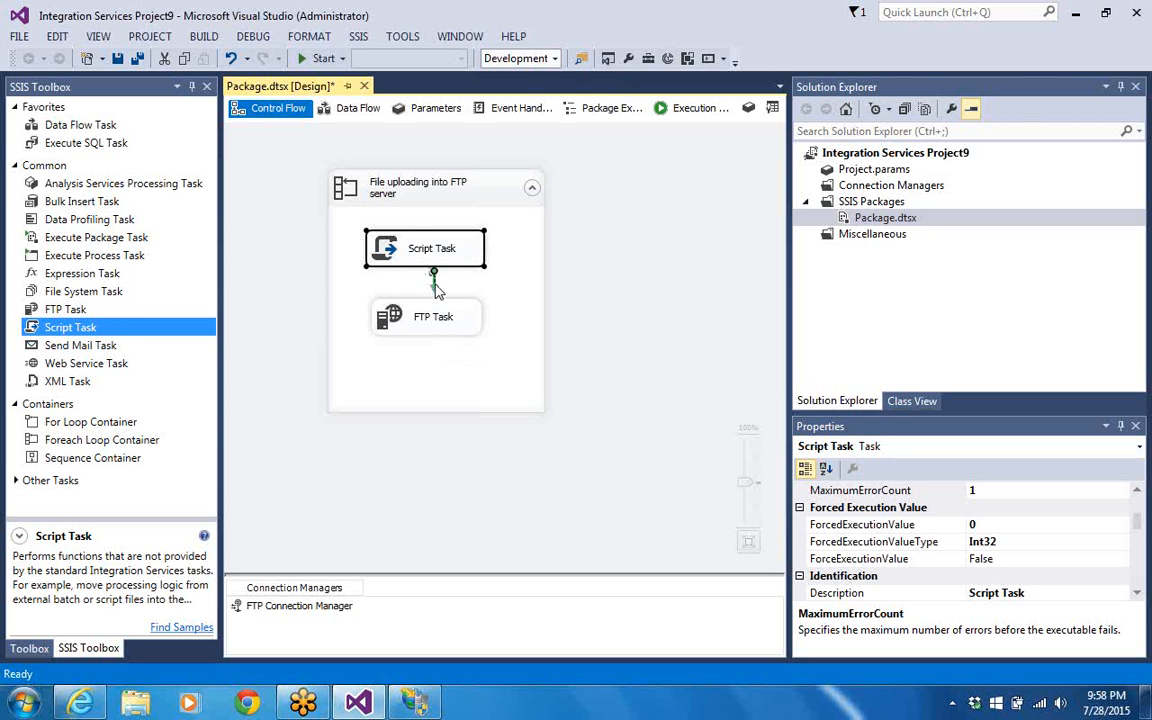
Connect the Script Task to the FTP Task and test-run the package, dismissing its message box and returning to design mode
drag(437, 290, 434, 318)
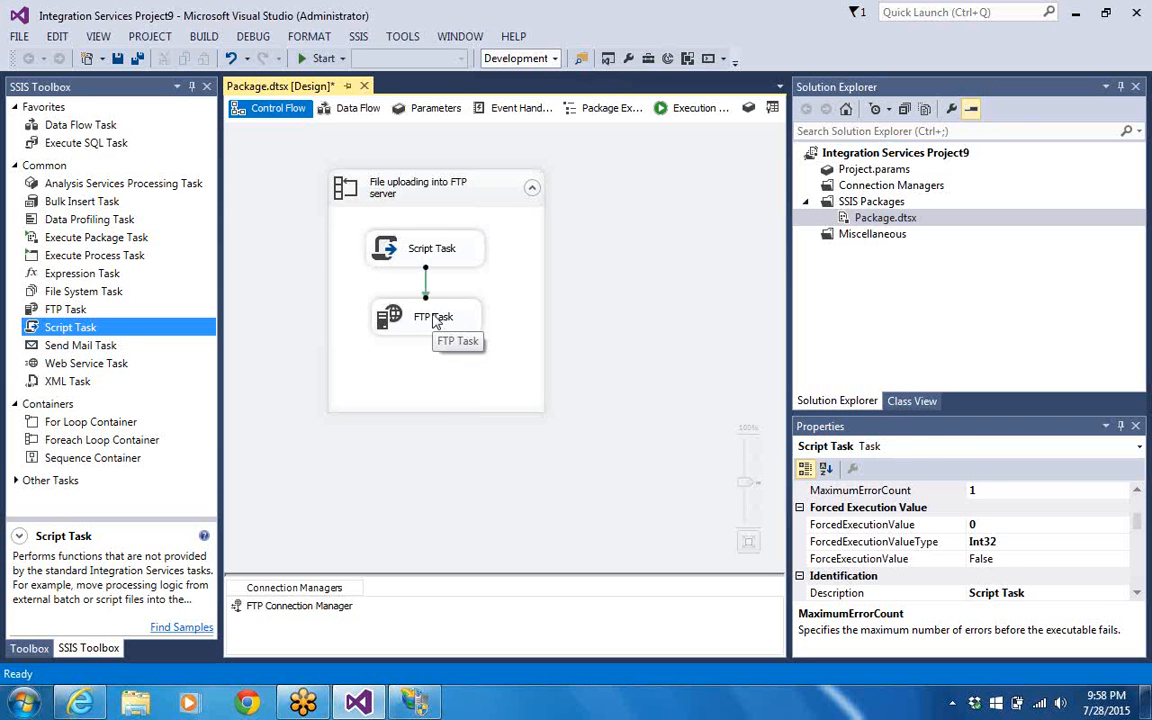
click(300, 58)
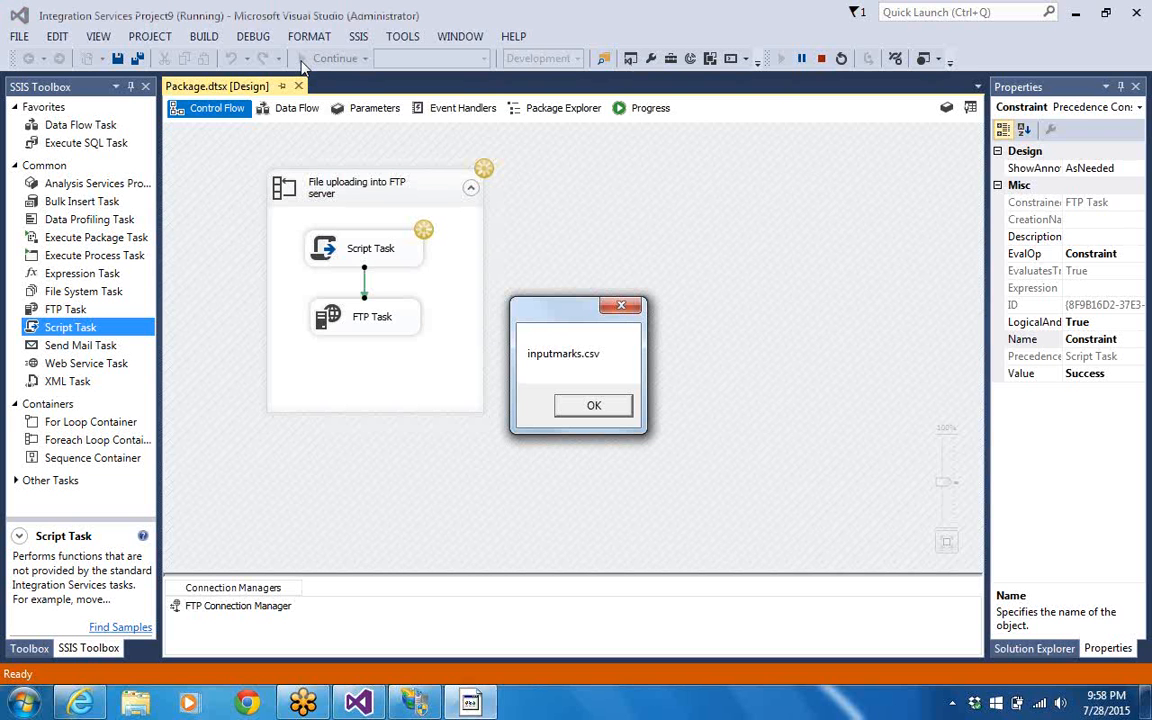
click(591, 408)
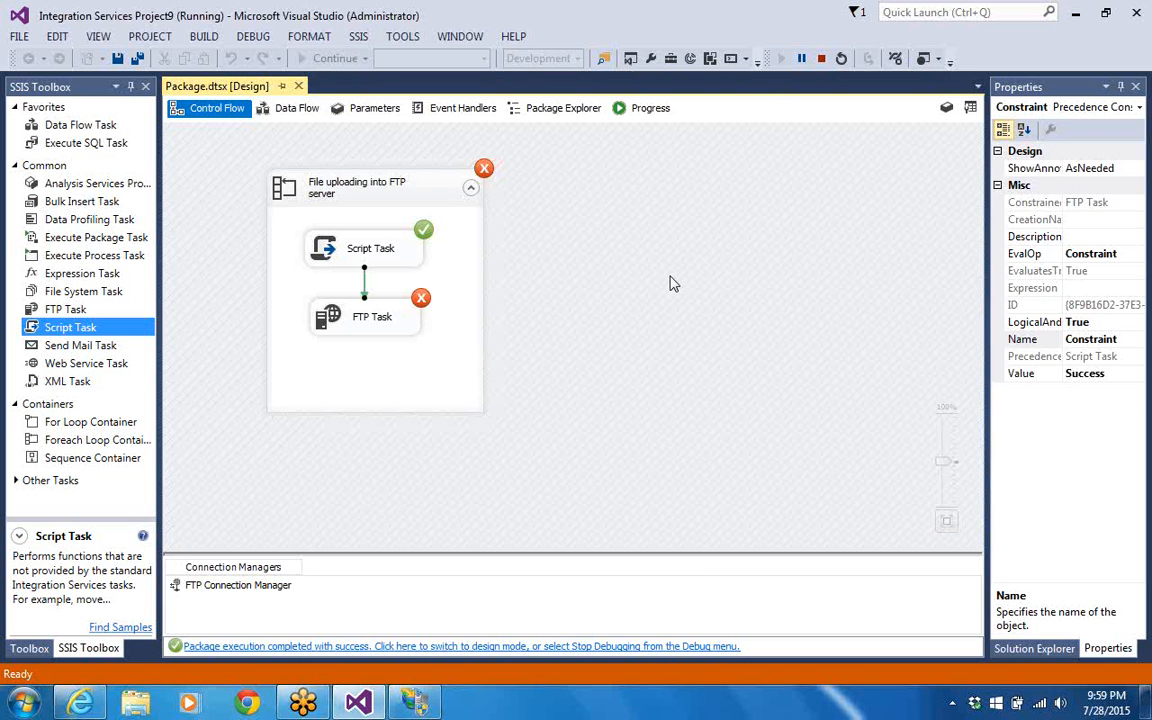
click(527, 646)
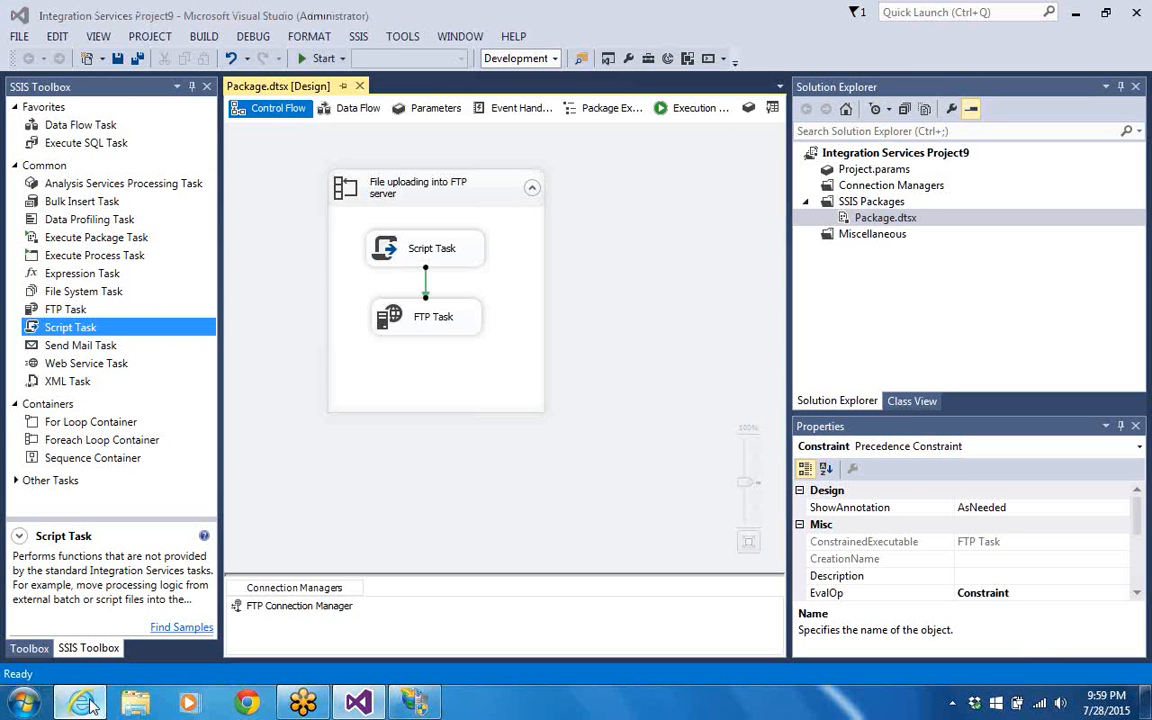
Switch to Internet Explorer, check the file listing at ftp://127.0.0.1/, and minimize the browser
click(82, 703)
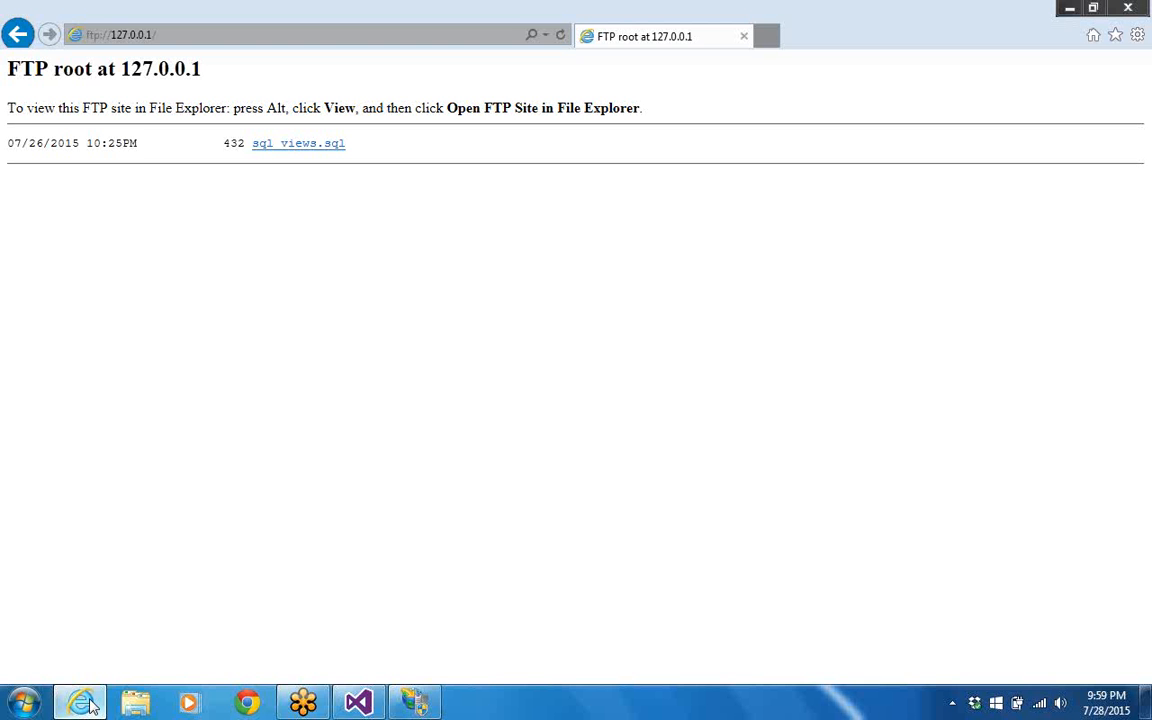
click(1069, 10)
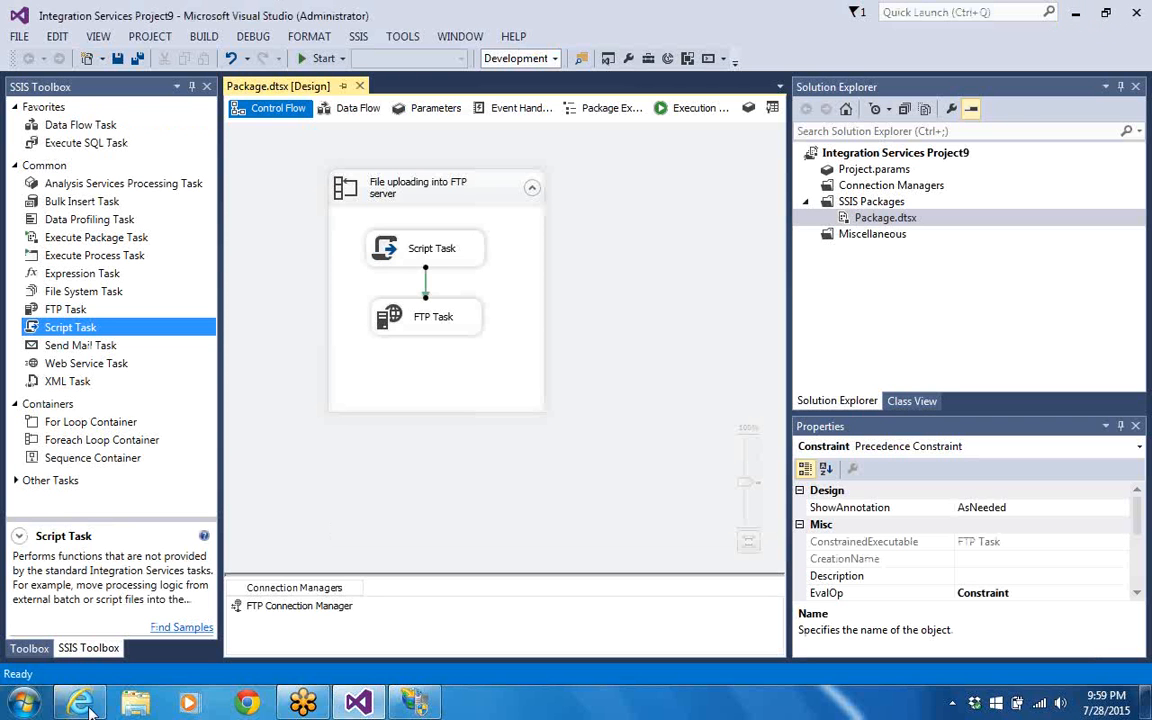
click(24, 704)
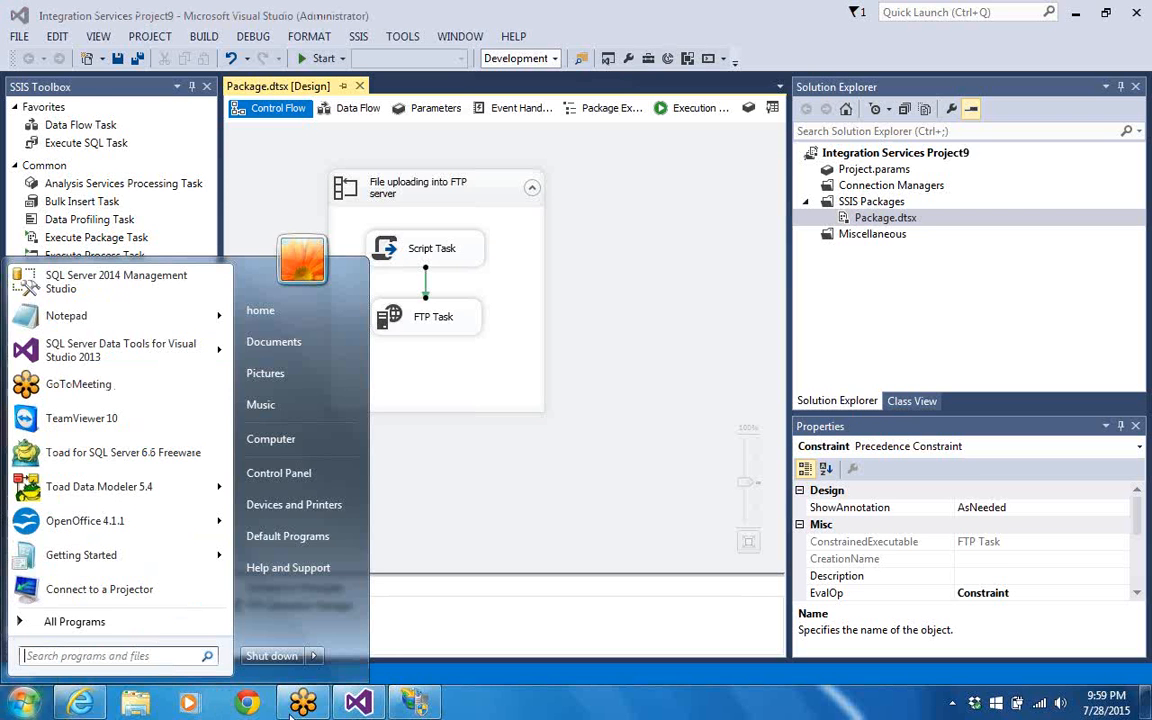
Switch to IIS Manager, edit the MyFTP site's folder permissions, clear FTPdir's Read-only attribute, and check its advanced attributes
click(418, 703)
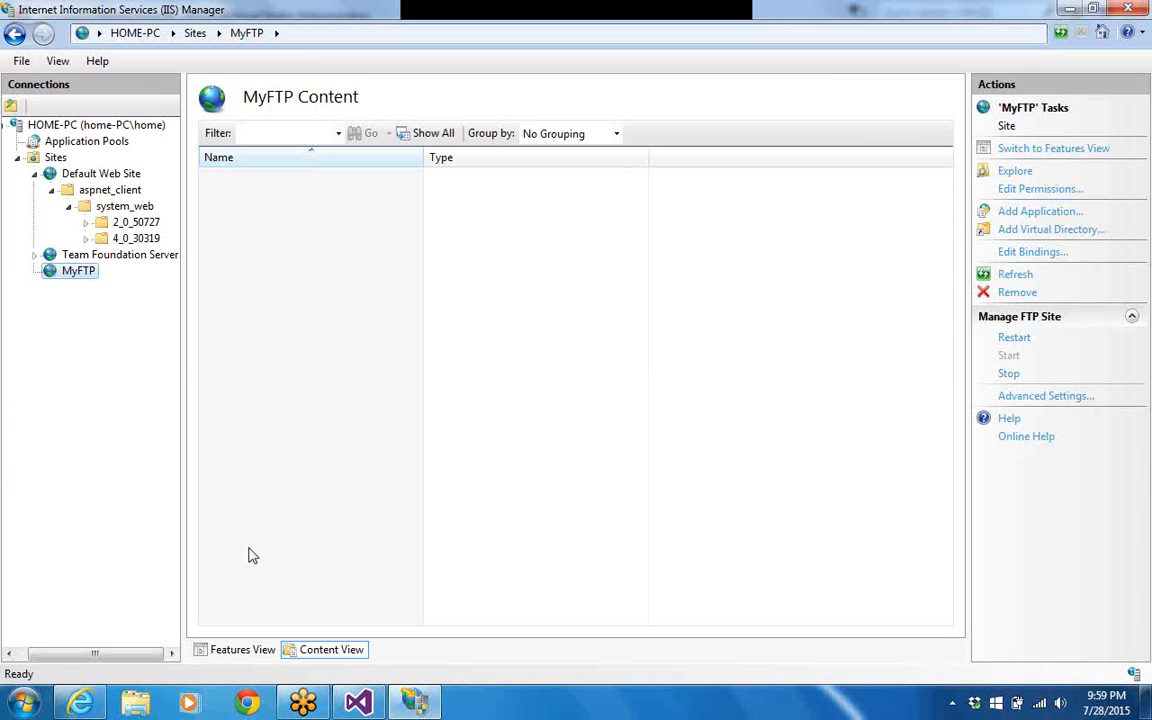
right_click(80, 281)
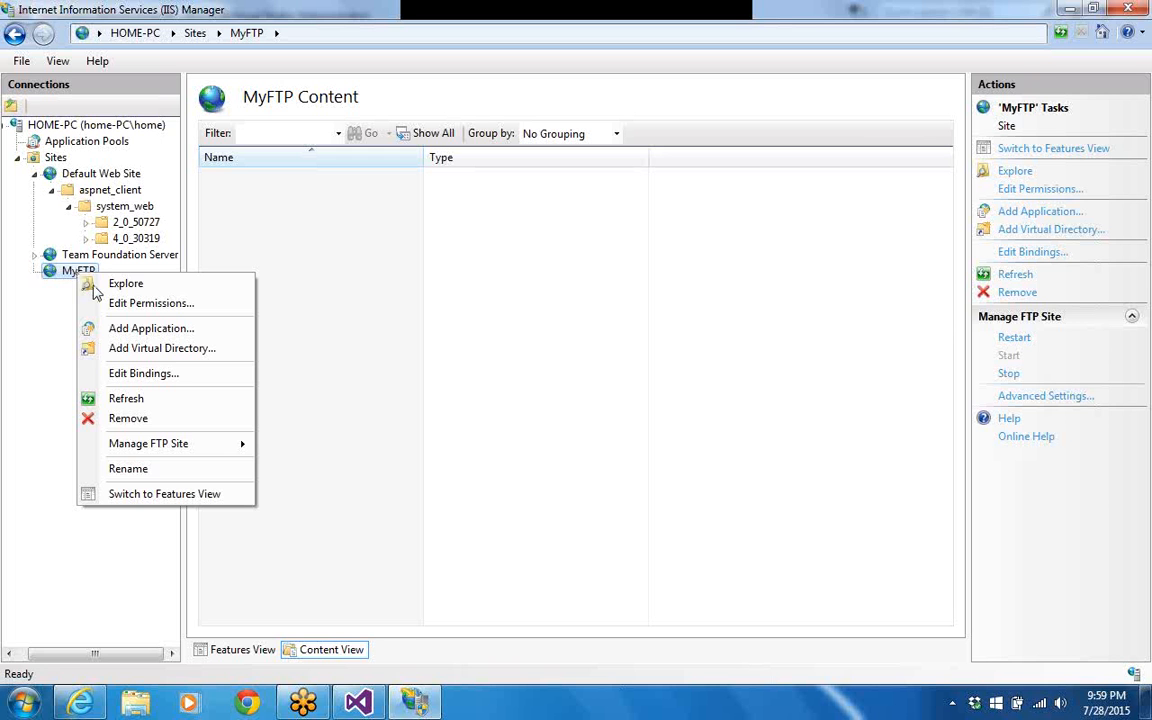
click(93, 286)
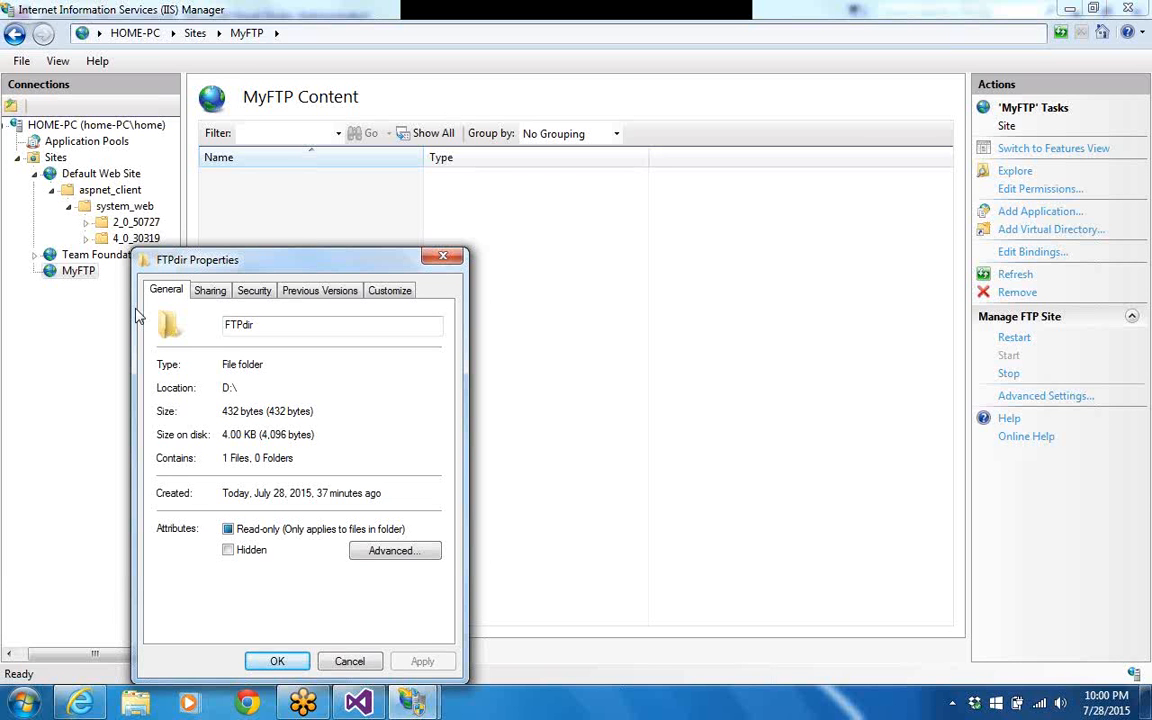
click(228, 529)
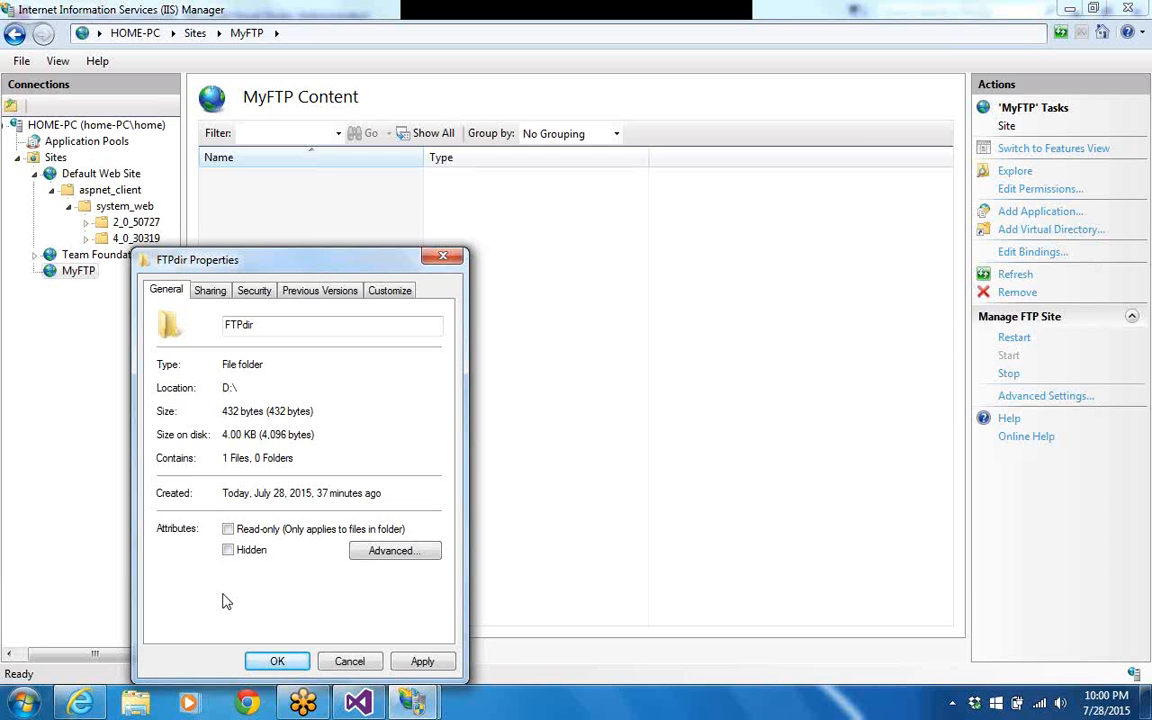
click(382, 549)
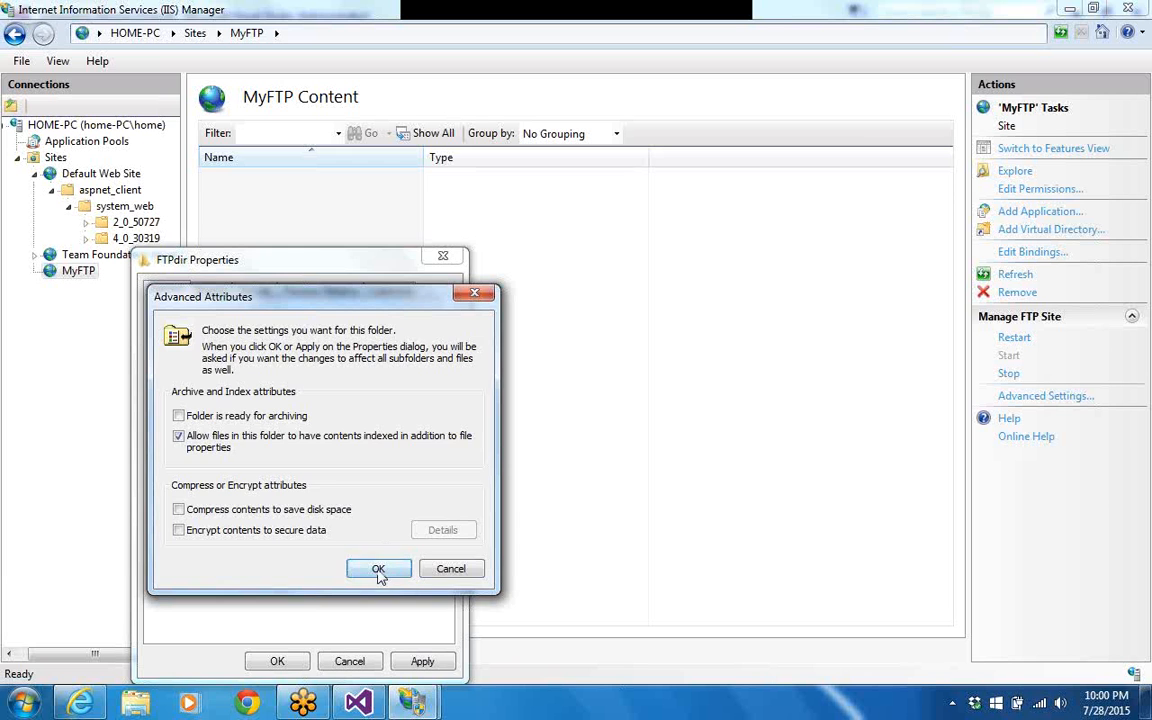
click(378, 570)
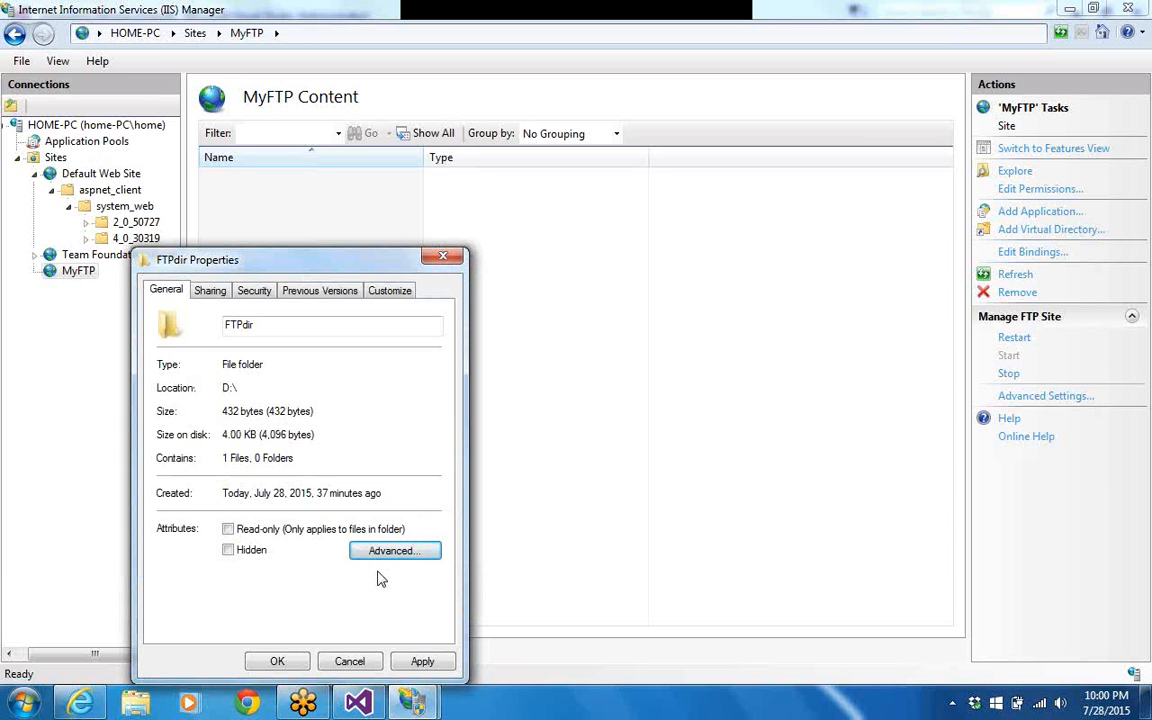
Review FTPdir's sharing settings, security permissions and advanced permission entries without changing them
click(220, 293)
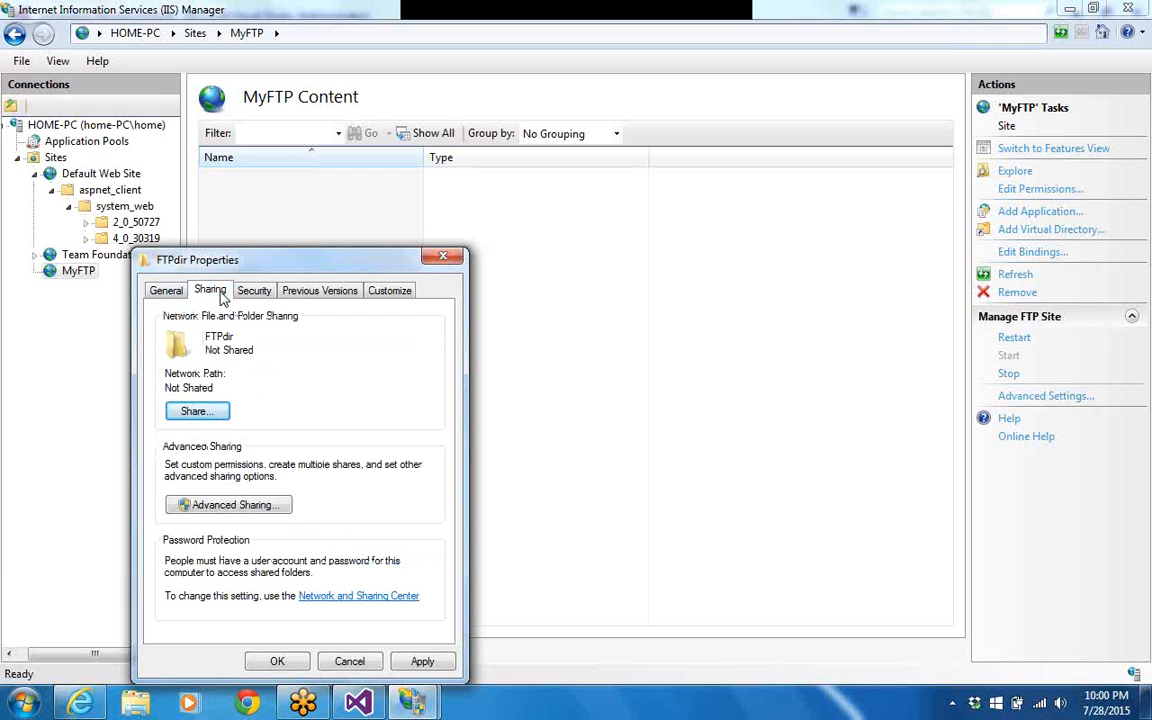
click(252, 292)
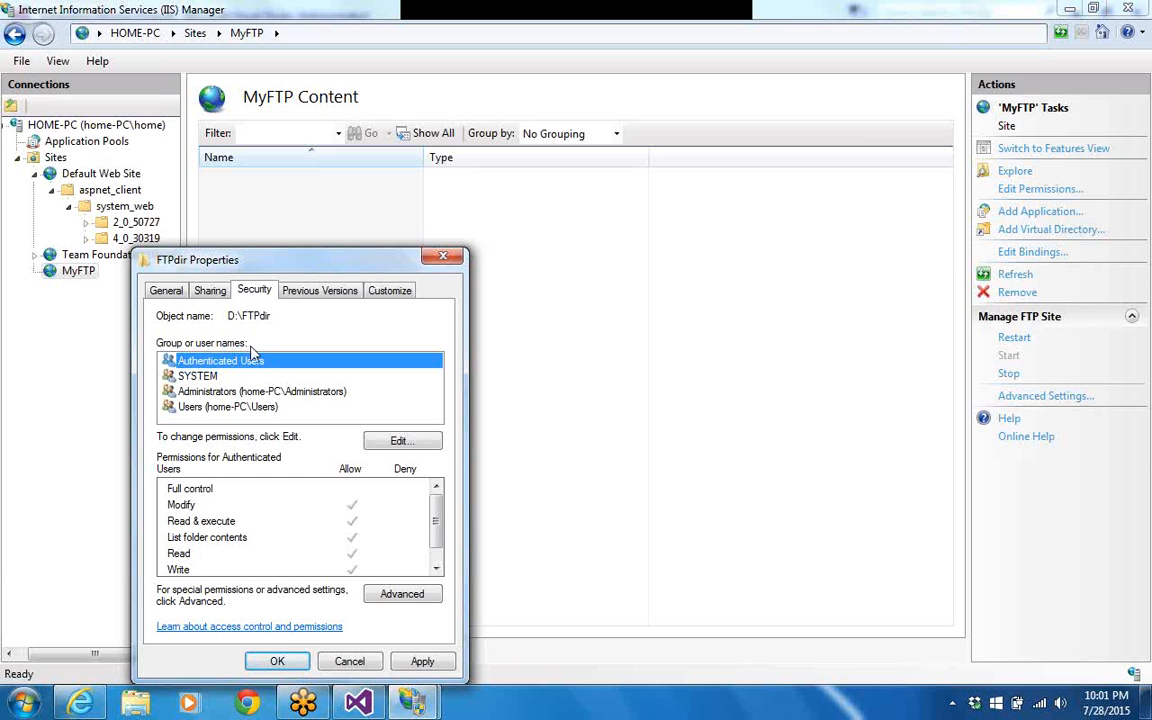
click(411, 597)
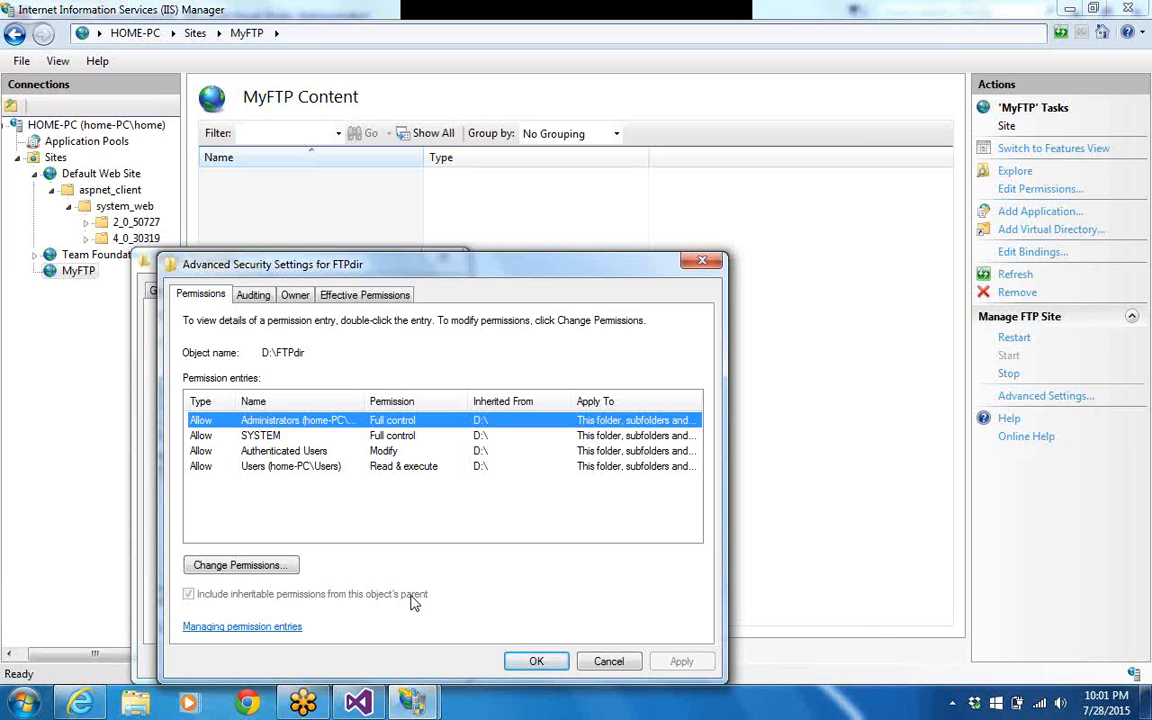
click(268, 568)
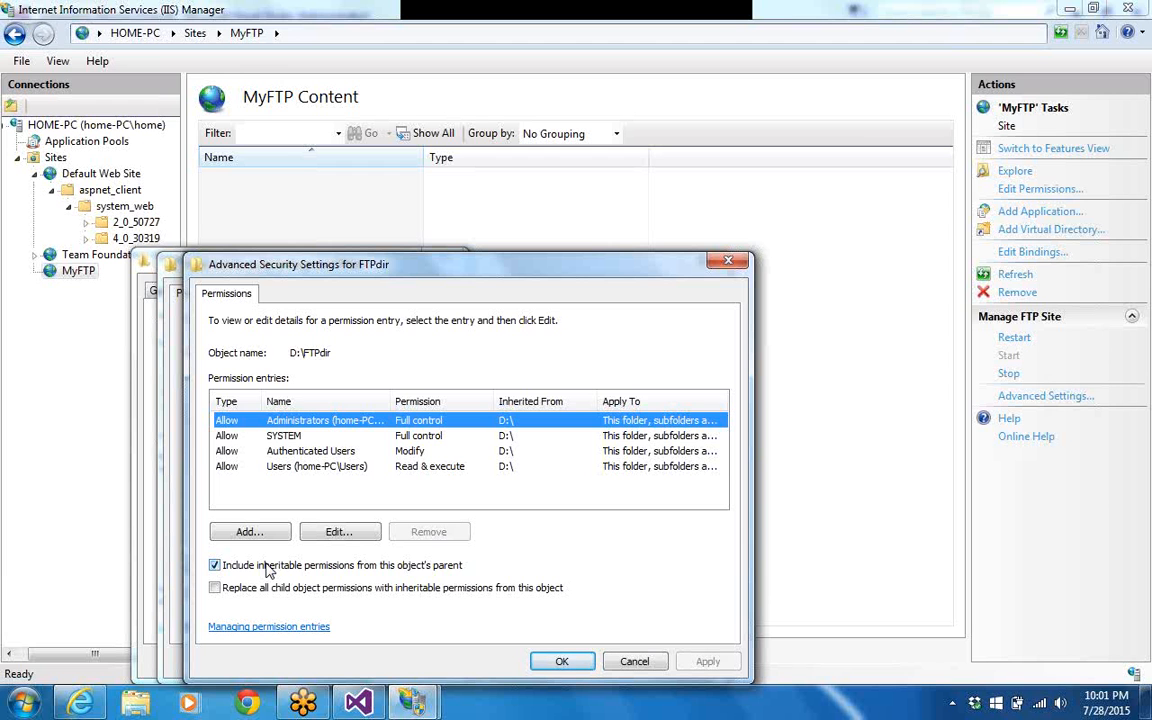
click(618, 668)
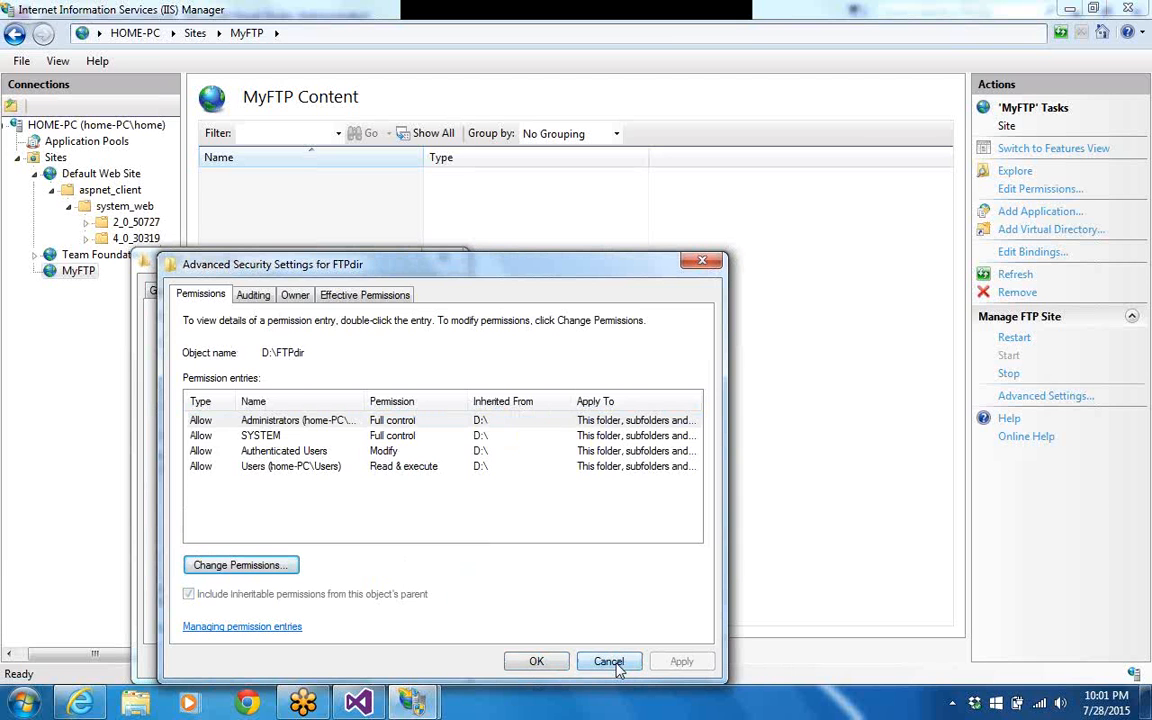
click(609, 663)
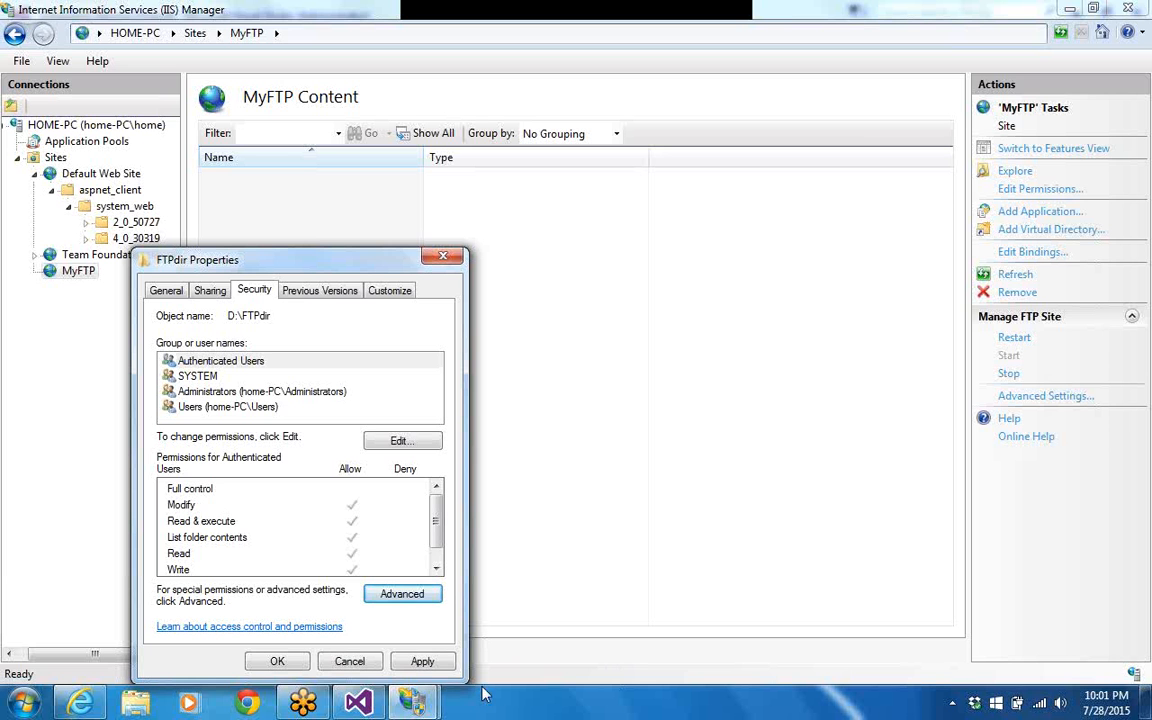
Apply the read-only removal to the FTPdir folder, subfolders and files, and close its properties
click(417, 665)
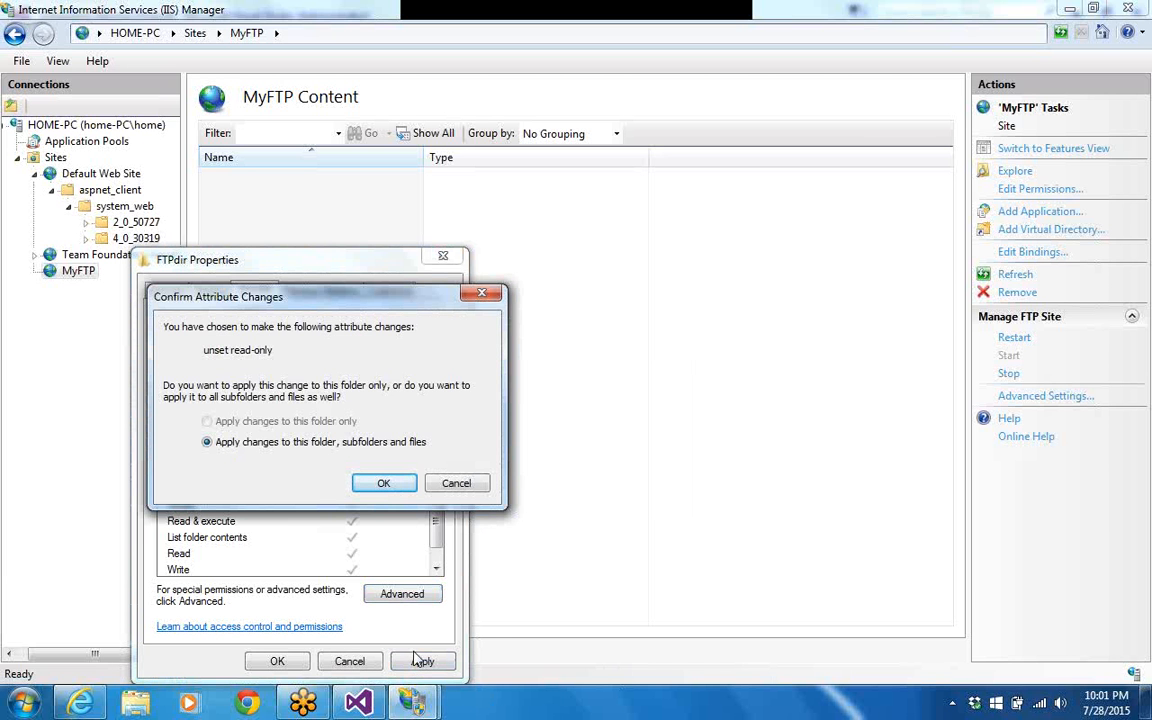
click(381, 482)
click(278, 662)
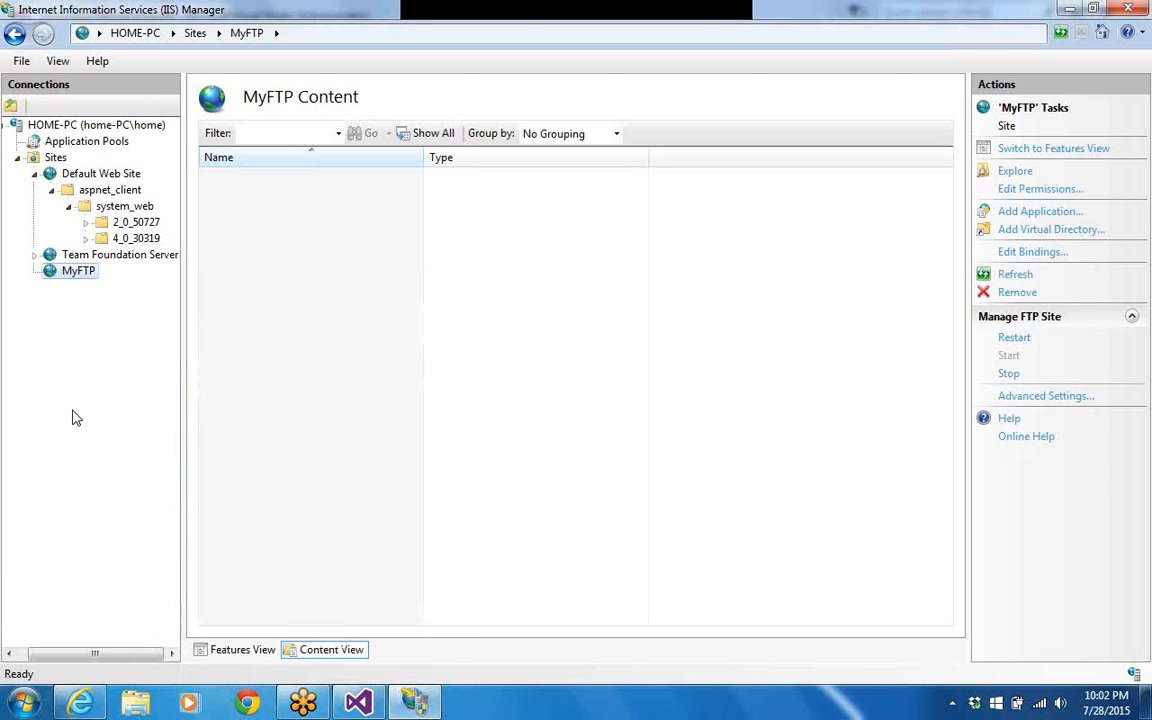
Restart the MyFTP site
right_click(79, 270)
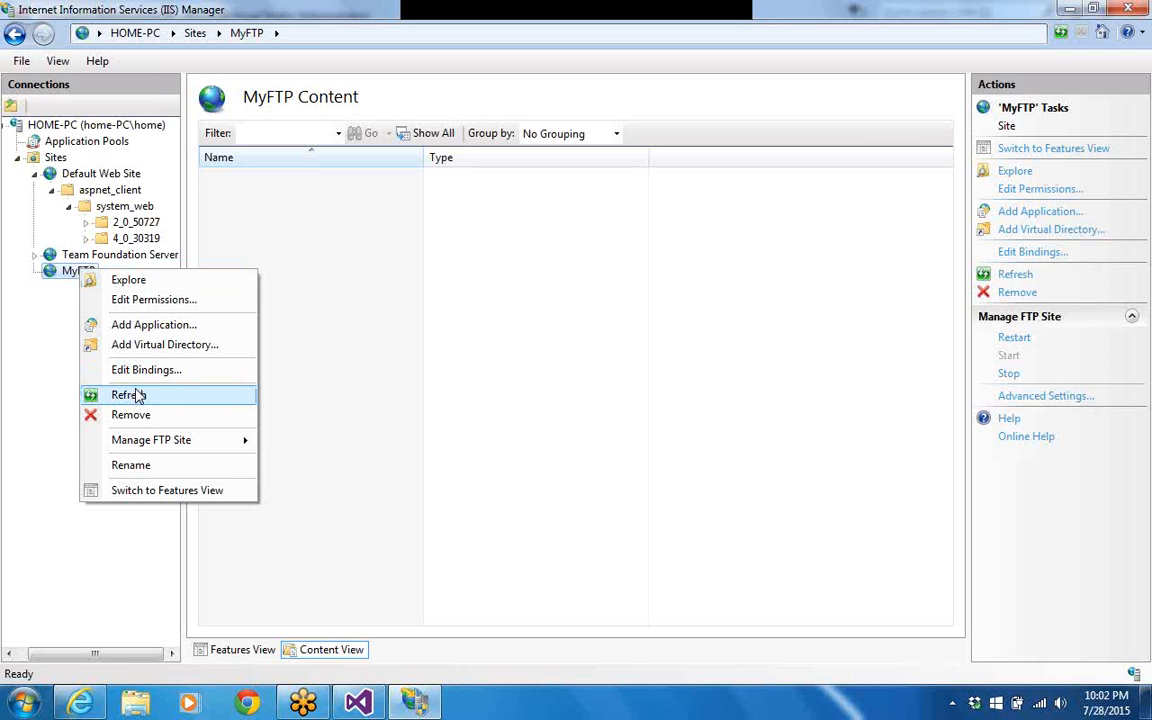
mouse_move(246, 443)
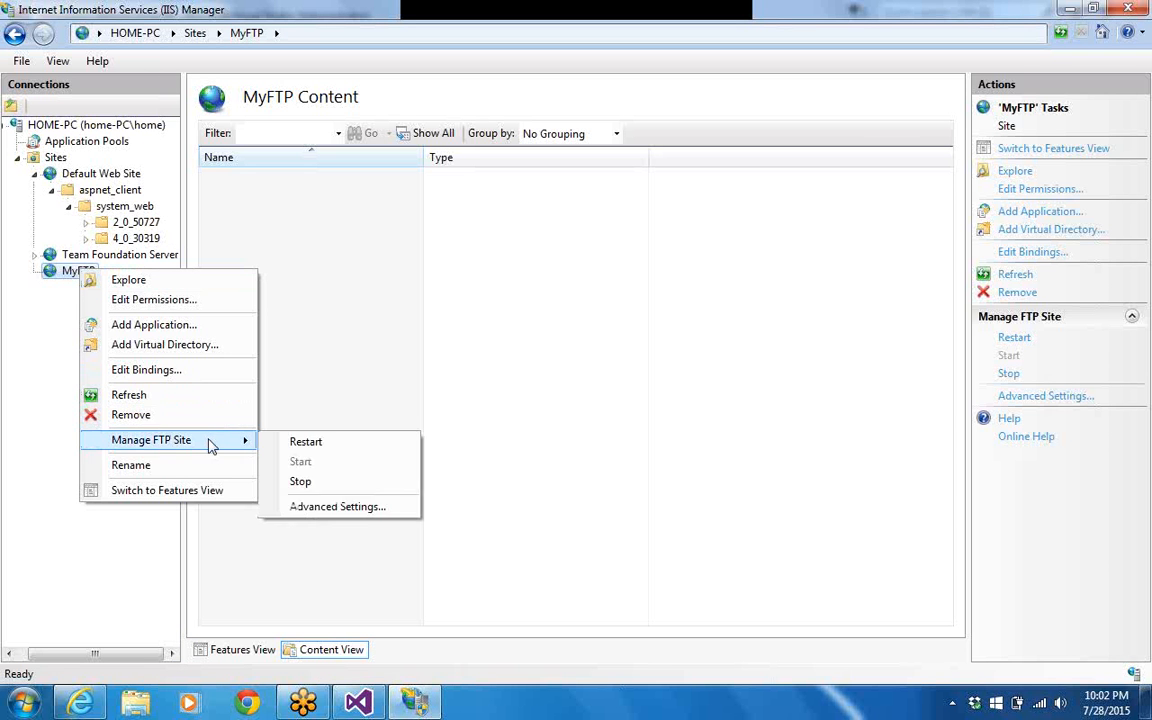
click(289, 445)
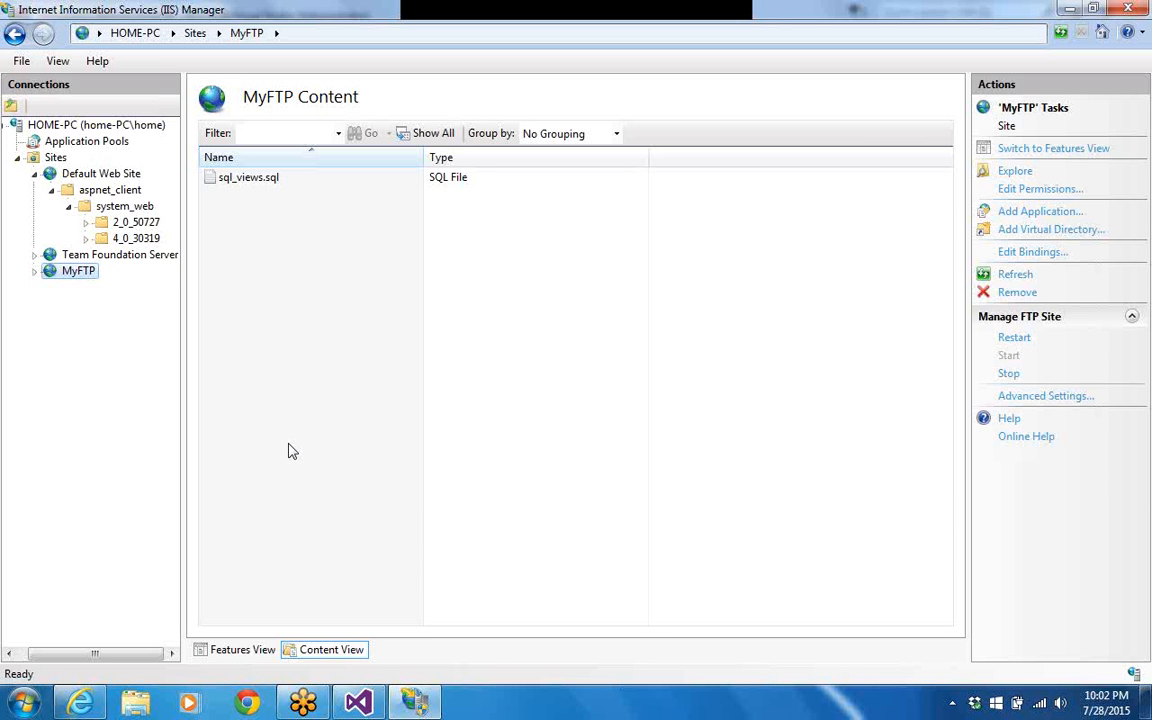
Switch to Visual Studio, test-run the package, dismiss its message box, and return to design mode
click(367, 701)
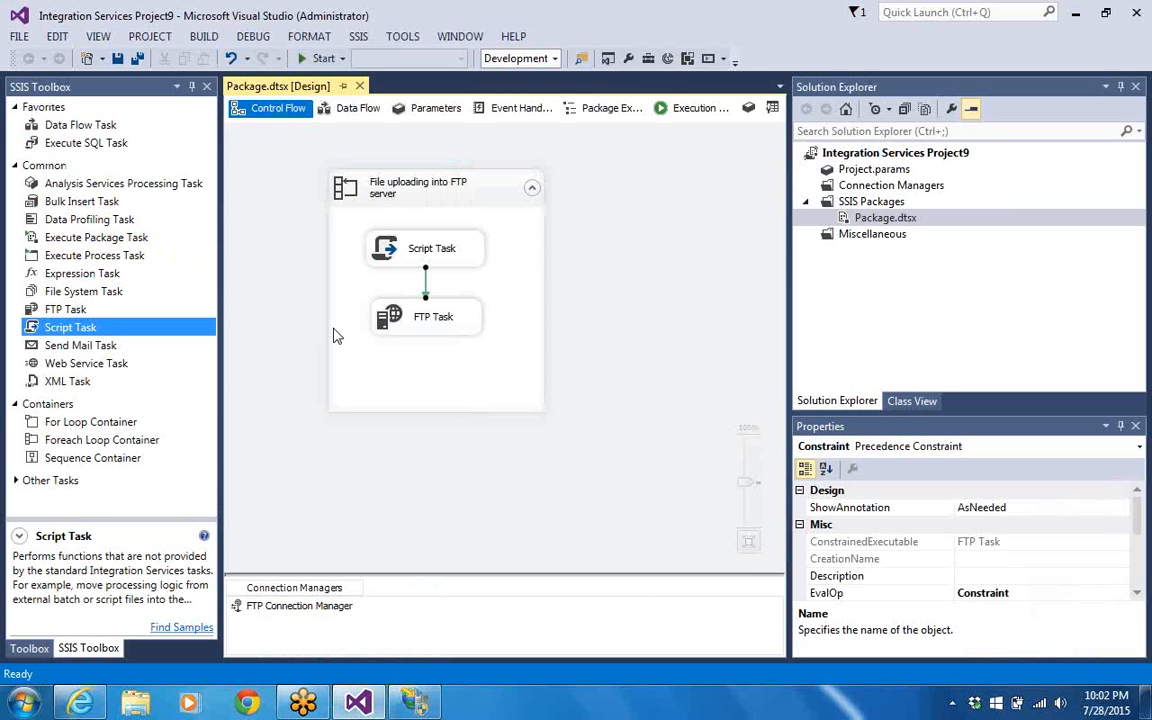
click(302, 60)
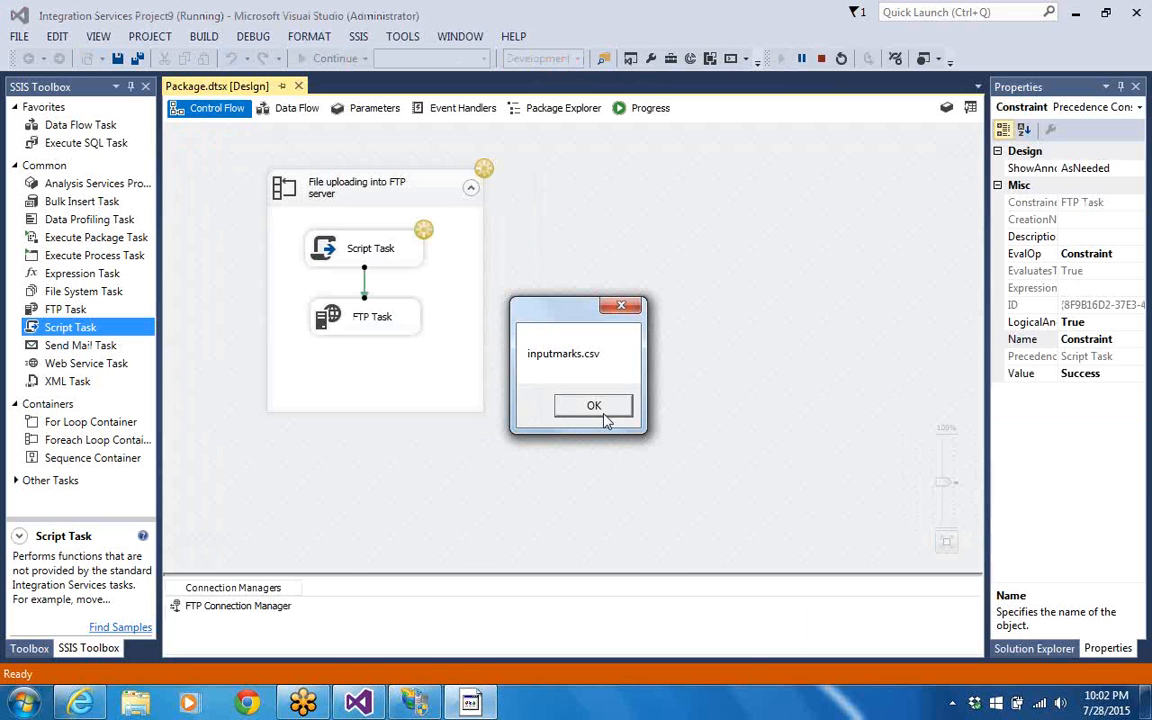
click(594, 406)
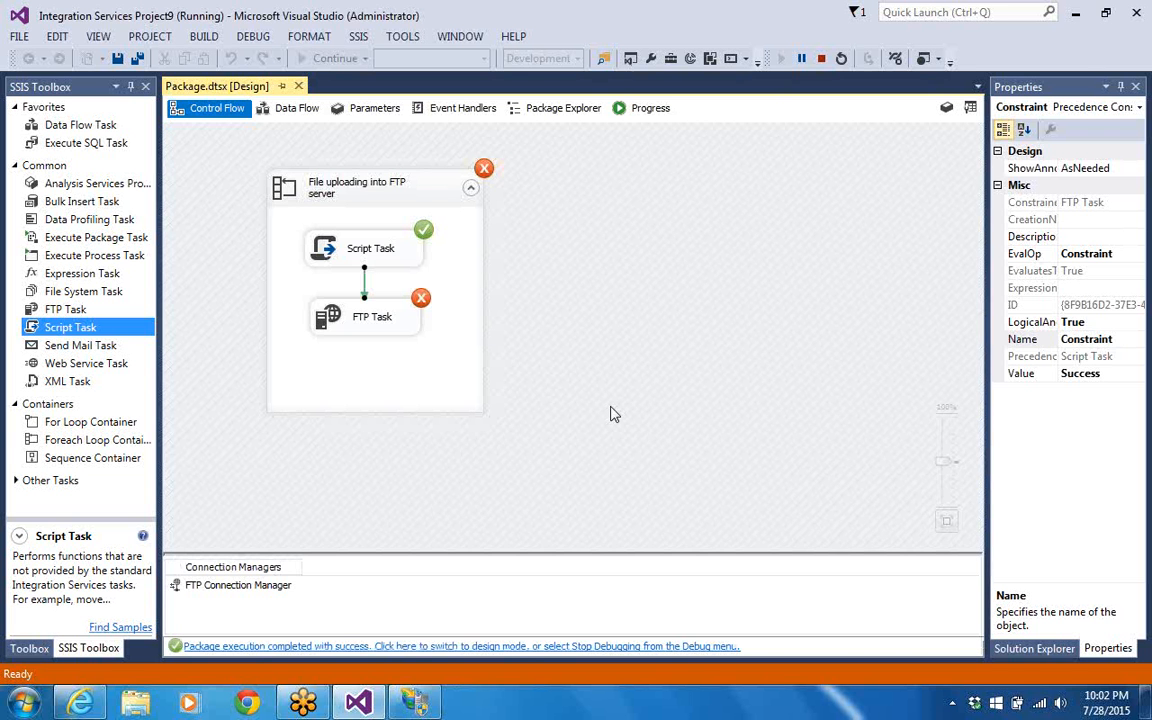
click(449, 647)
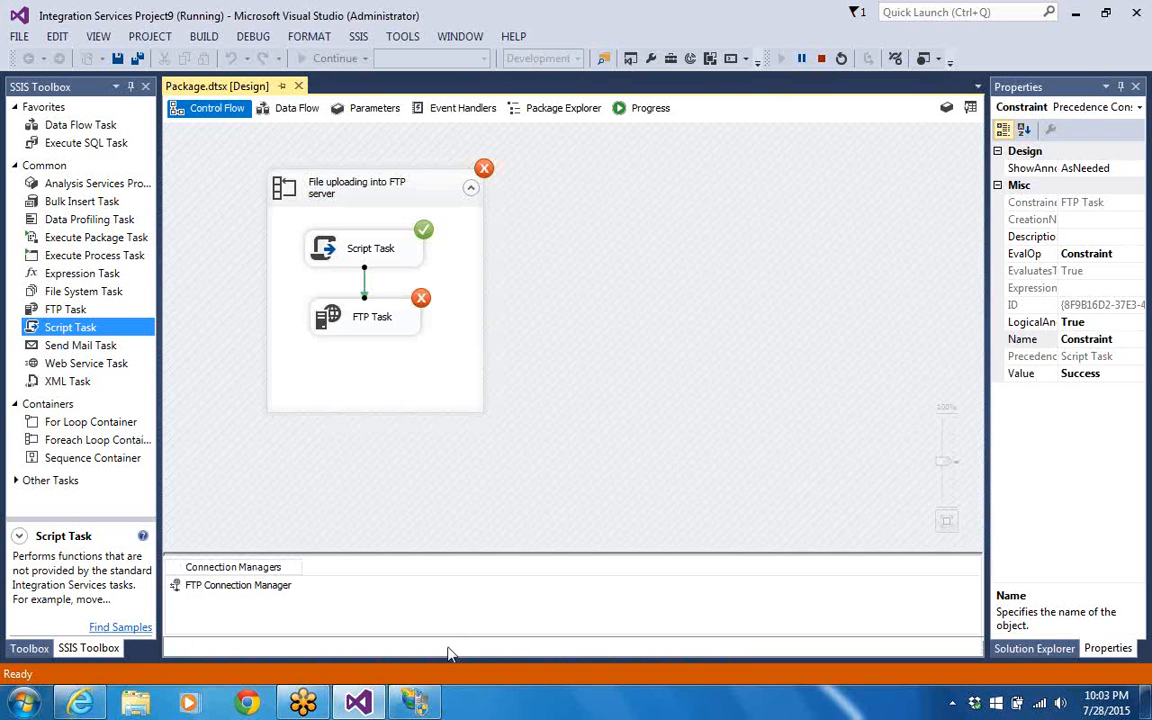
click(402, 645)
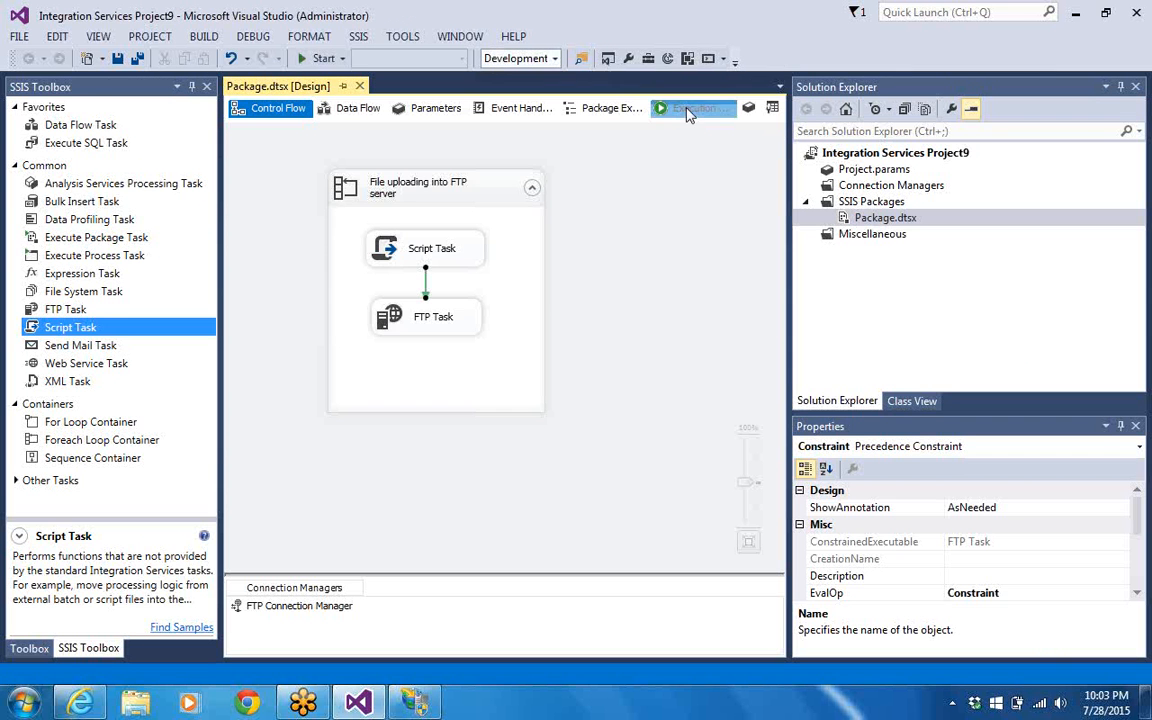
Examine the package's execution results for the FTP Task error and the full warning text
click(690, 108)
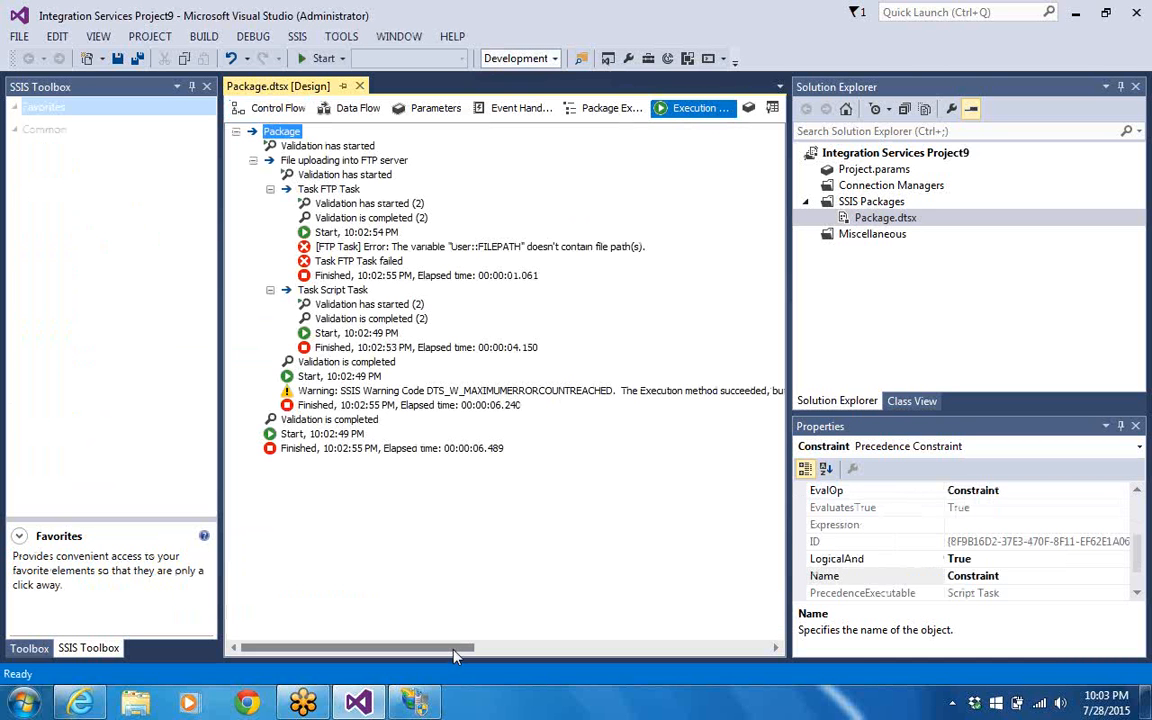
drag(461, 652, 510, 650)
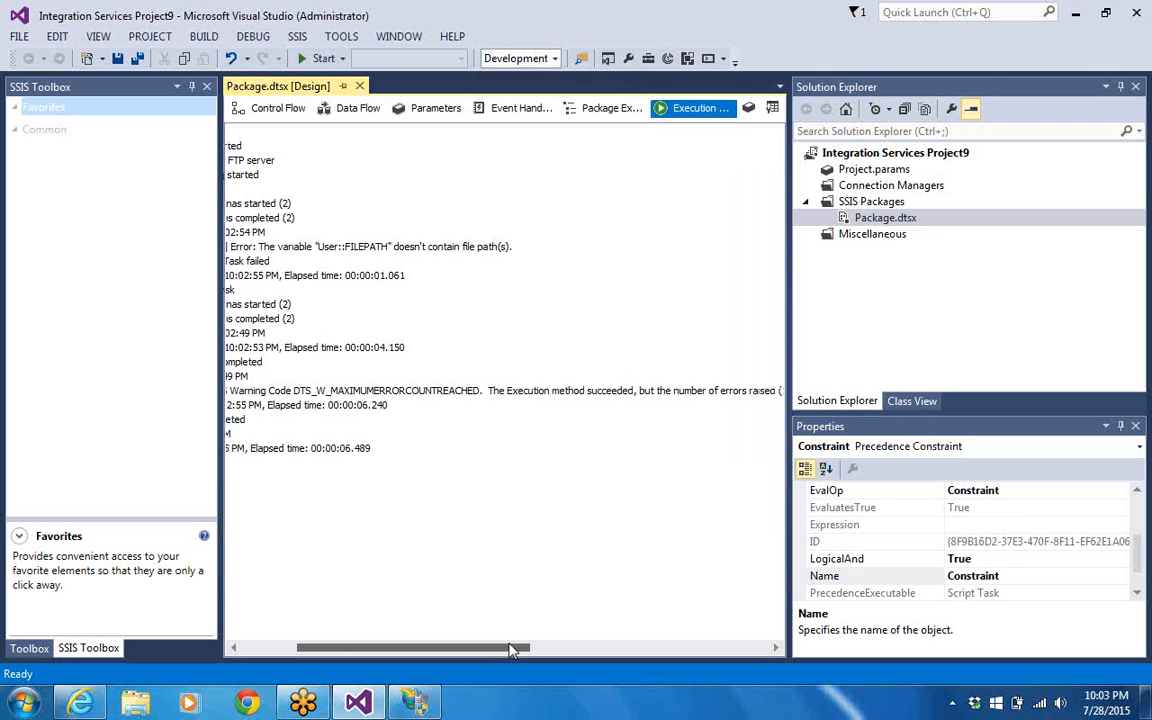
drag(512, 650, 738, 607)
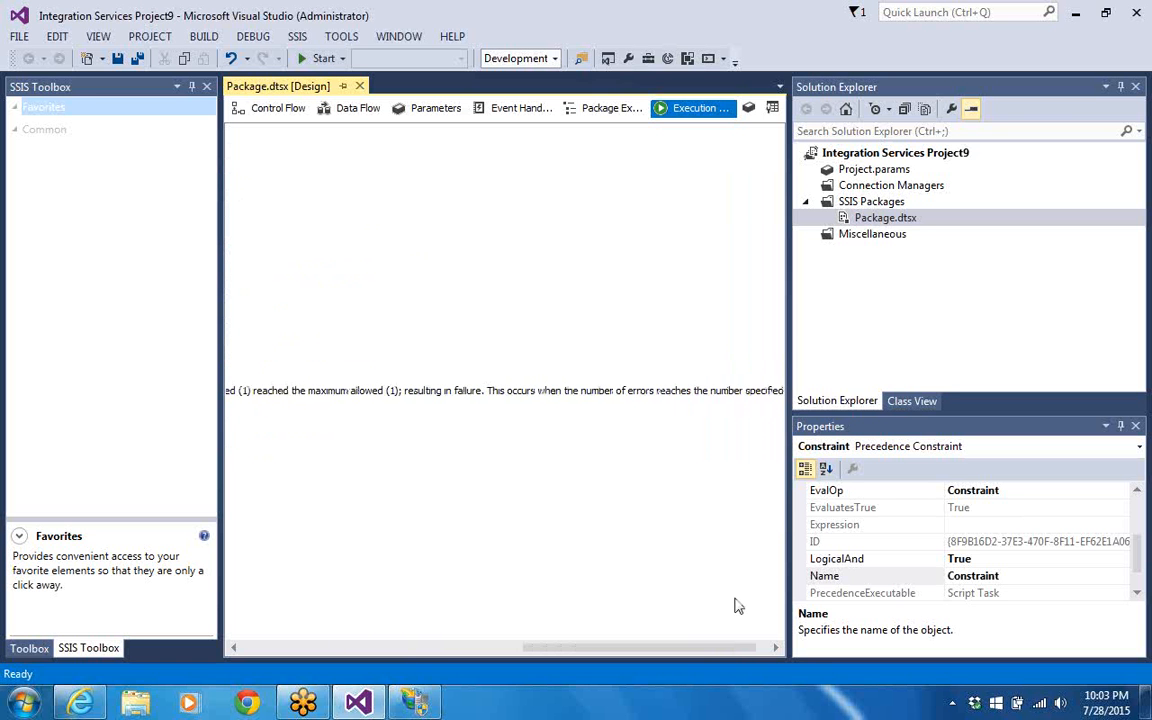
click(776, 648)
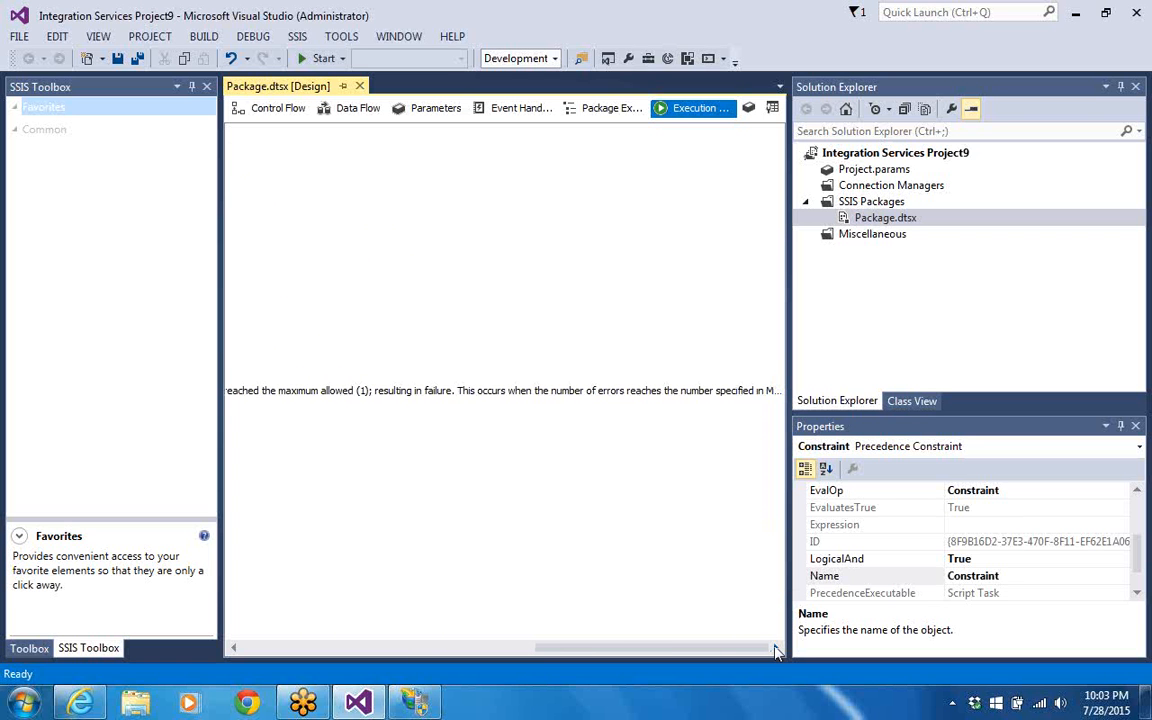
click(235, 649)
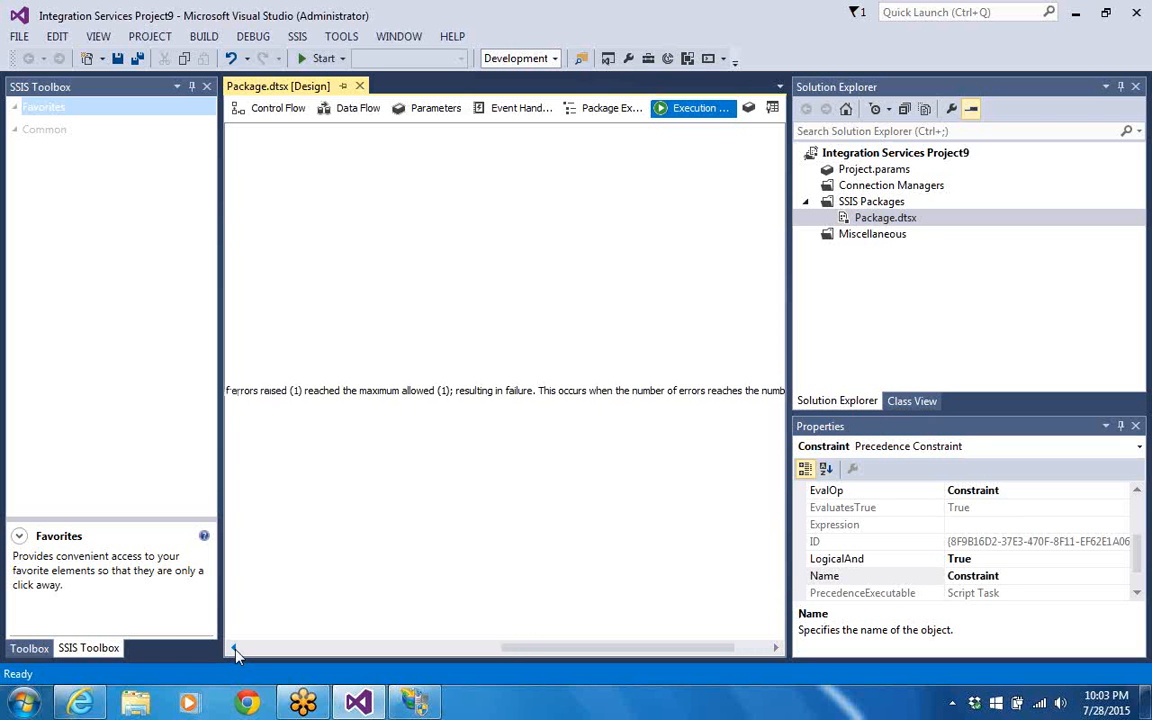
click(235, 649)
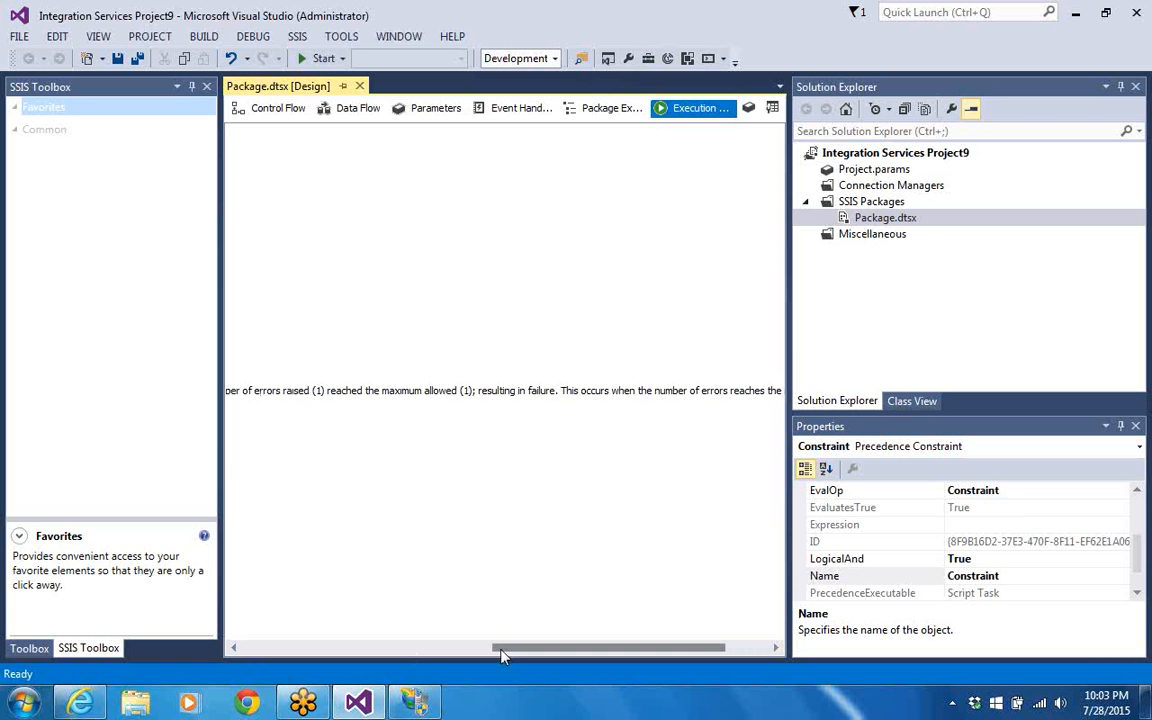
drag(503, 649, 231, 649)
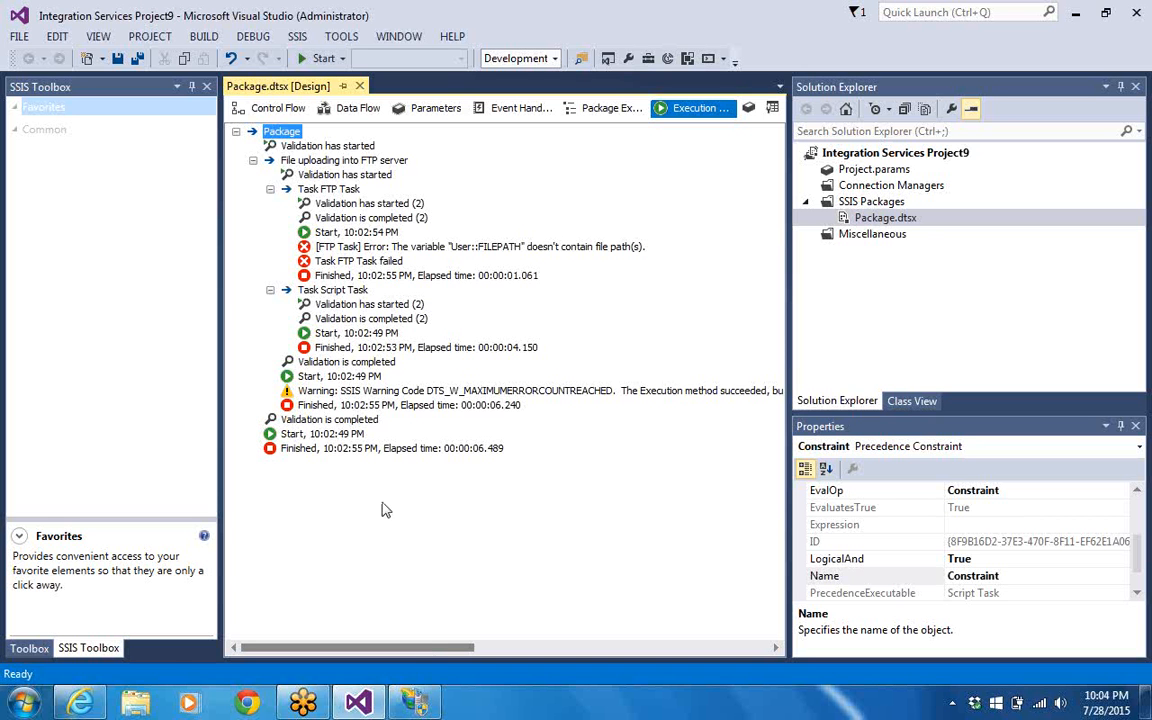
Set the "File uploading into FTP server" Foreach Loop to retrieve fully qualified file names and save the container's settings
click(278, 110)
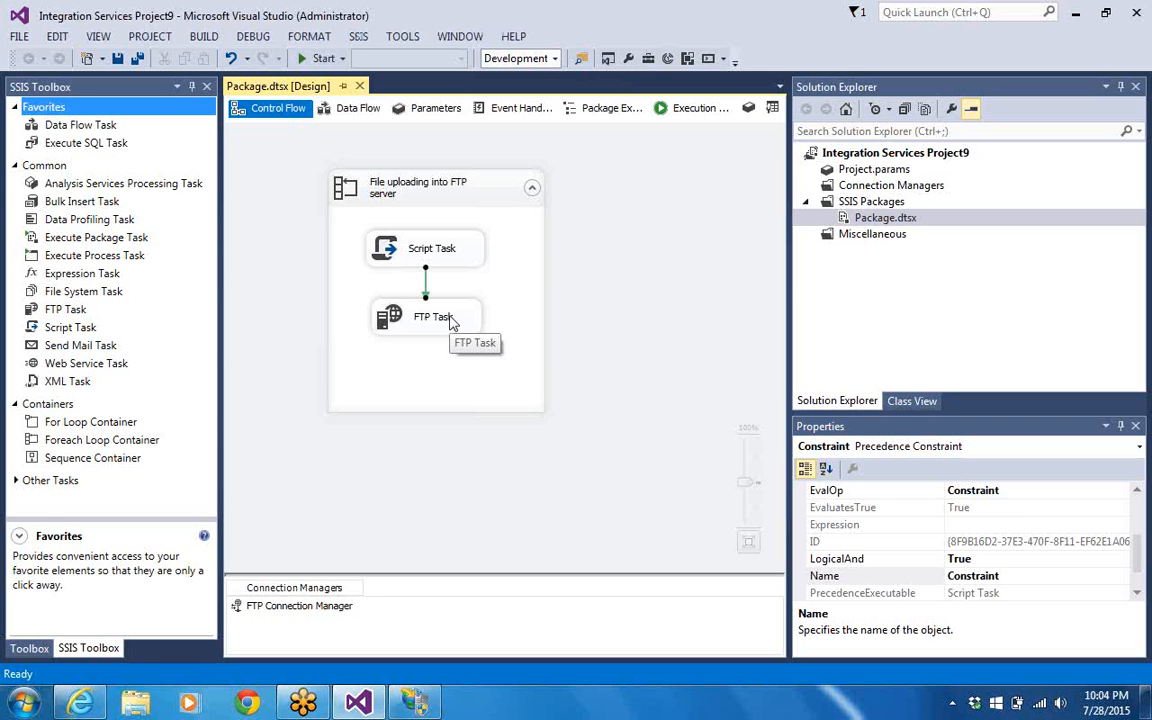
click(455, 190)
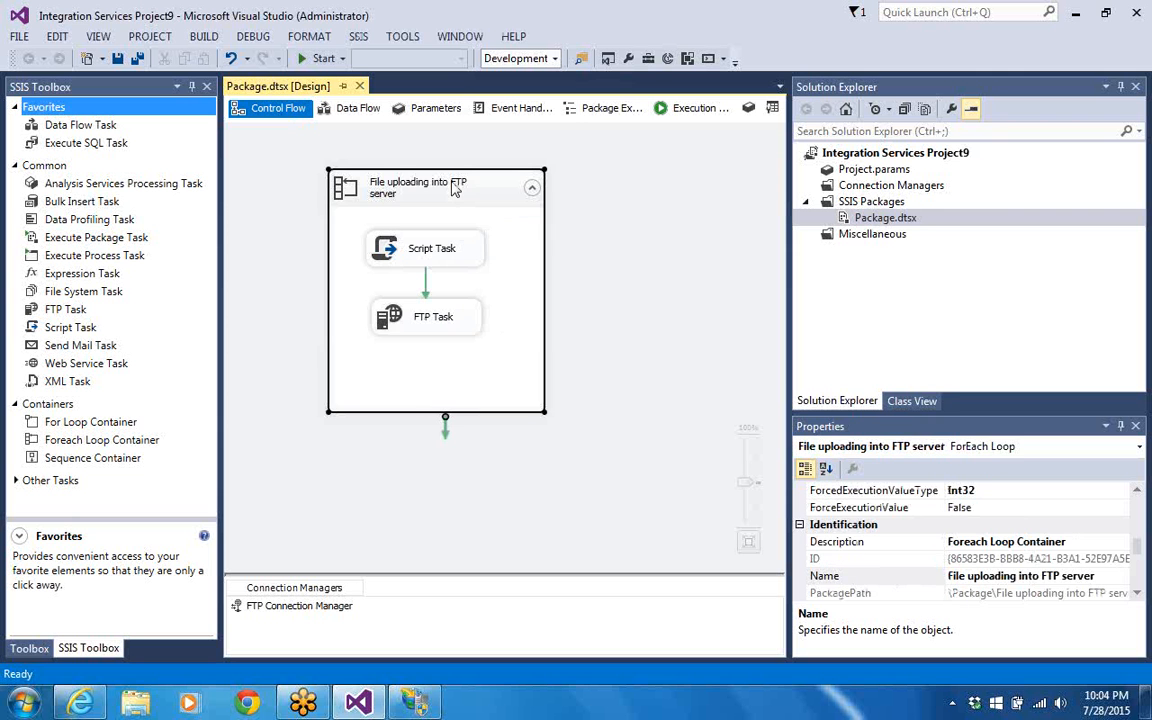
right_click(455, 190)
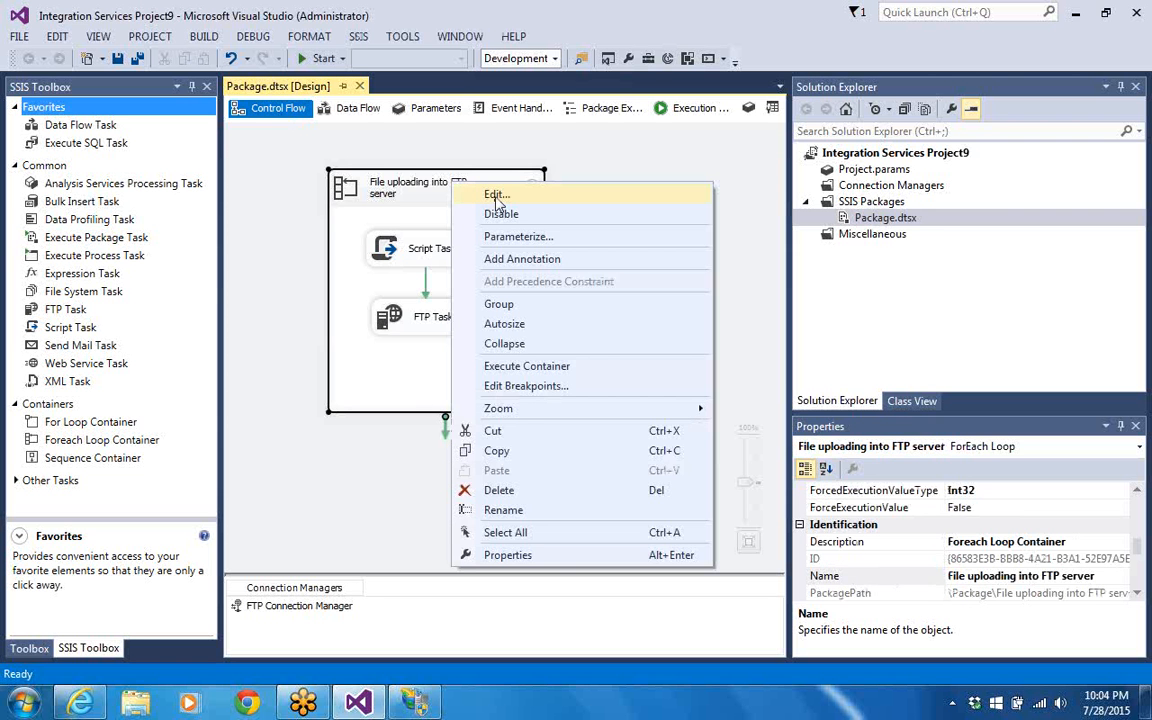
click(496, 200)
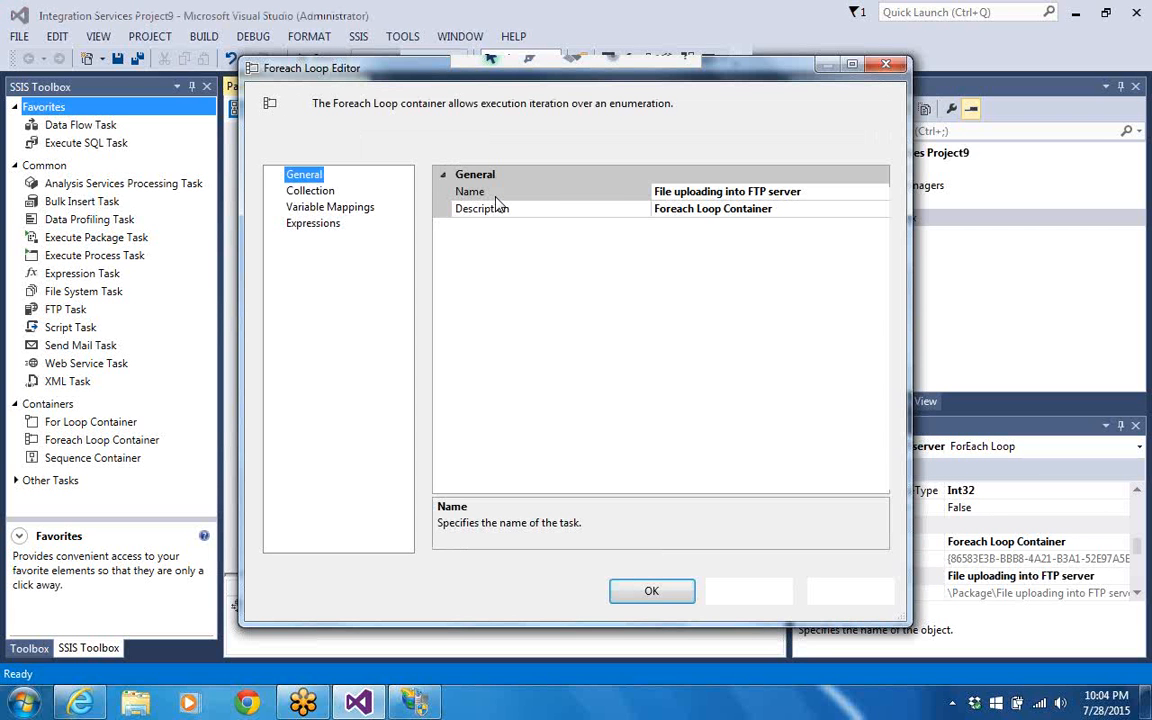
click(310, 191)
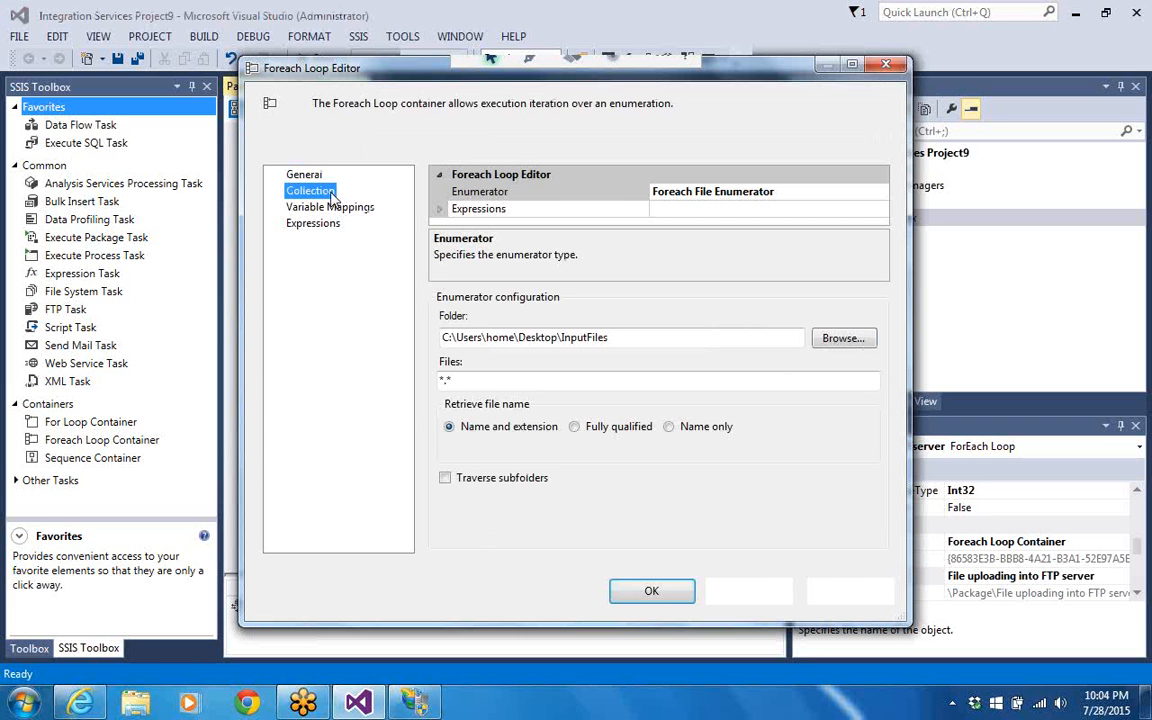
click(575, 427)
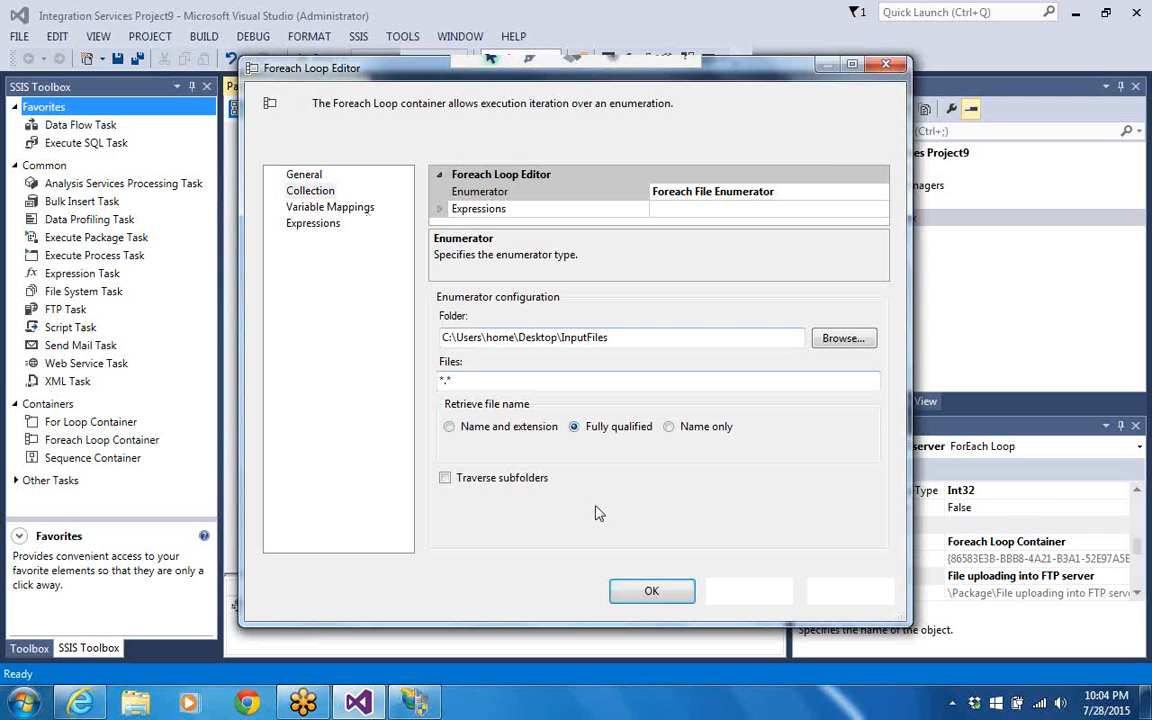
click(652, 591)
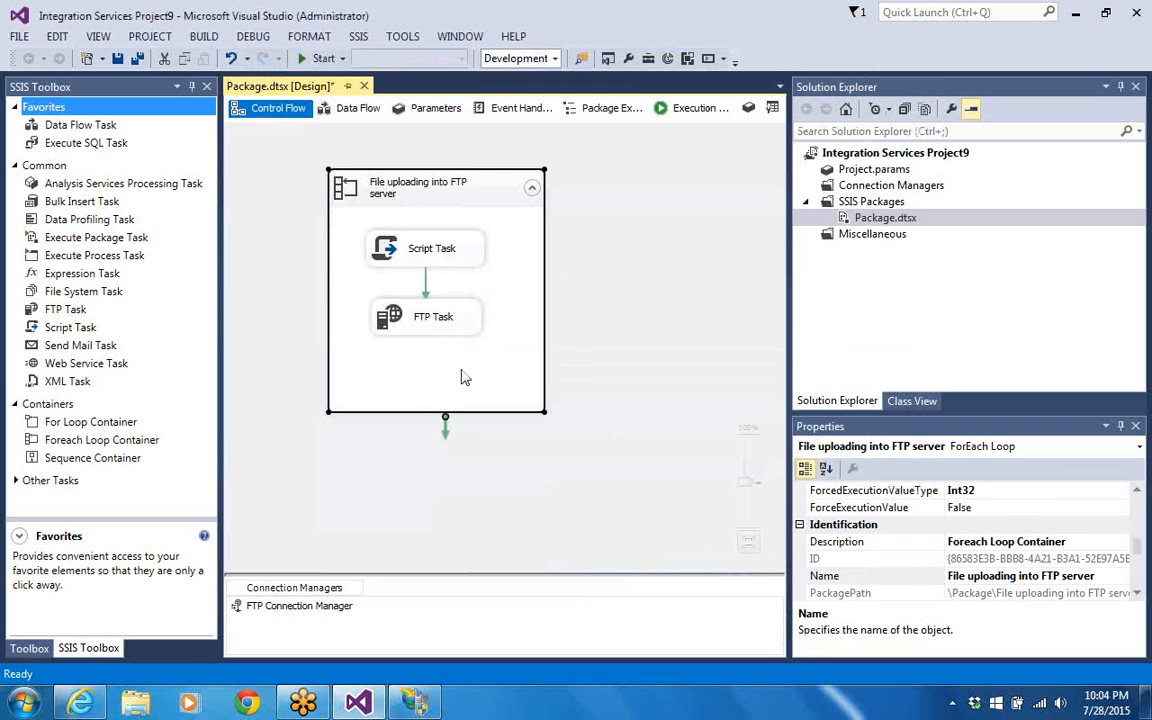
Test-run the package, dismiss its message box, return to design mode and check the execution results
click(302, 62)
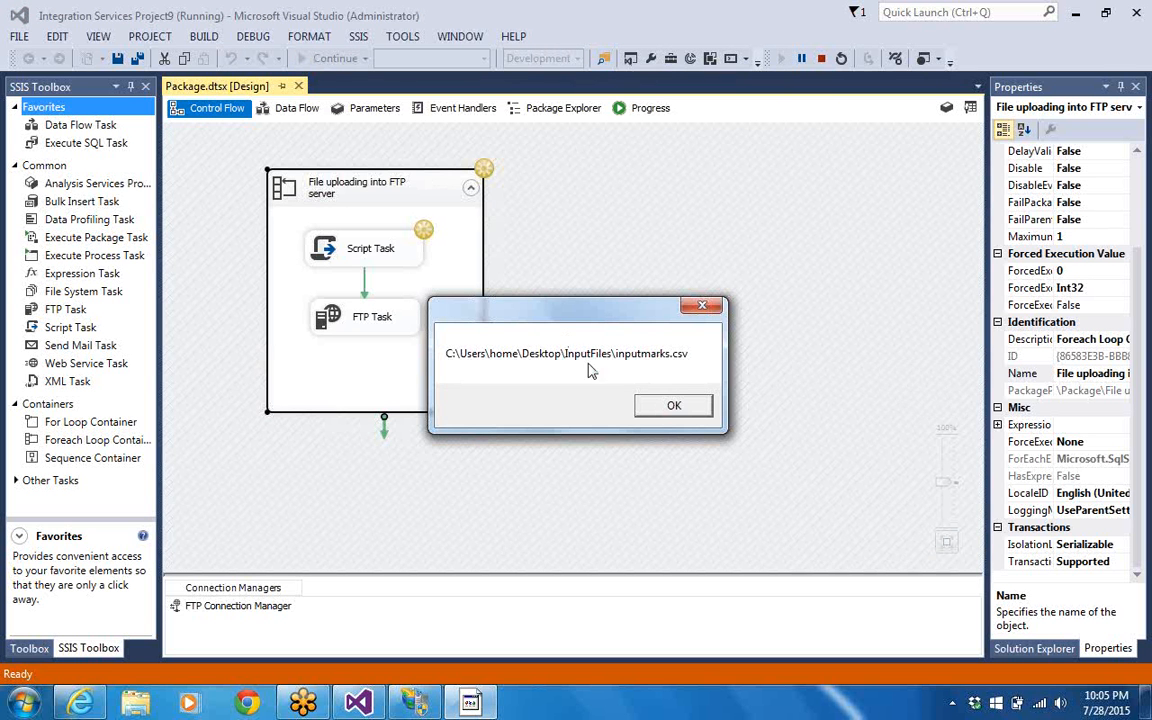
click(660, 409)
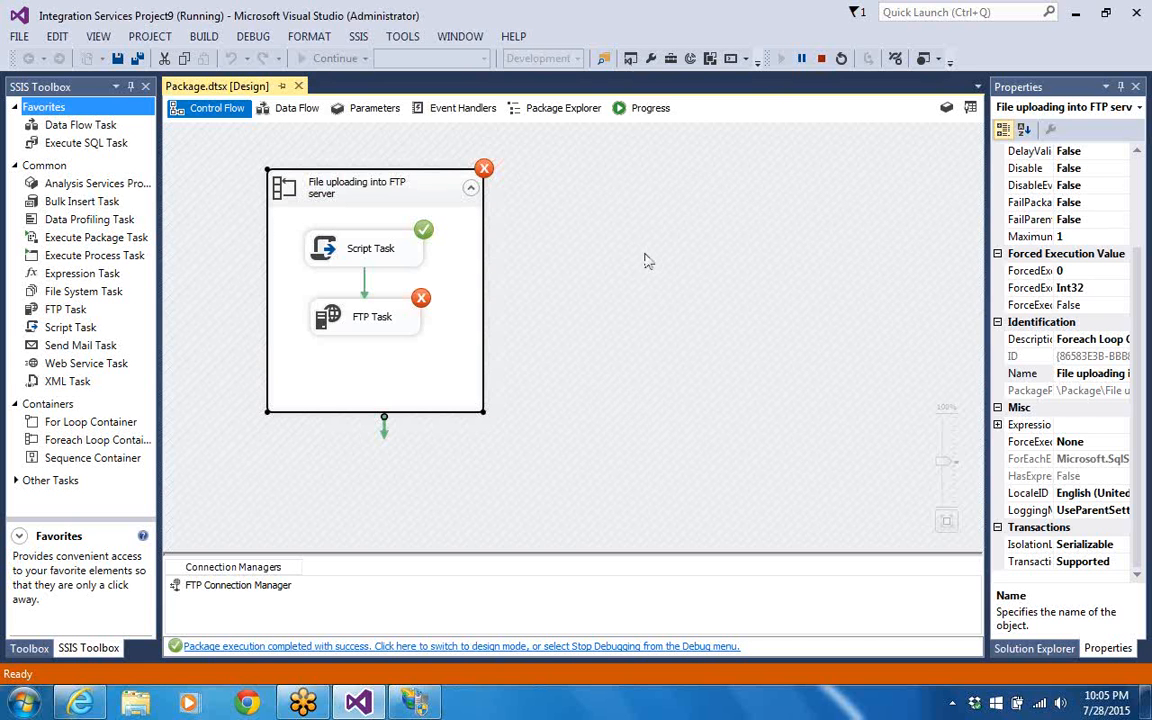
click(414, 645)
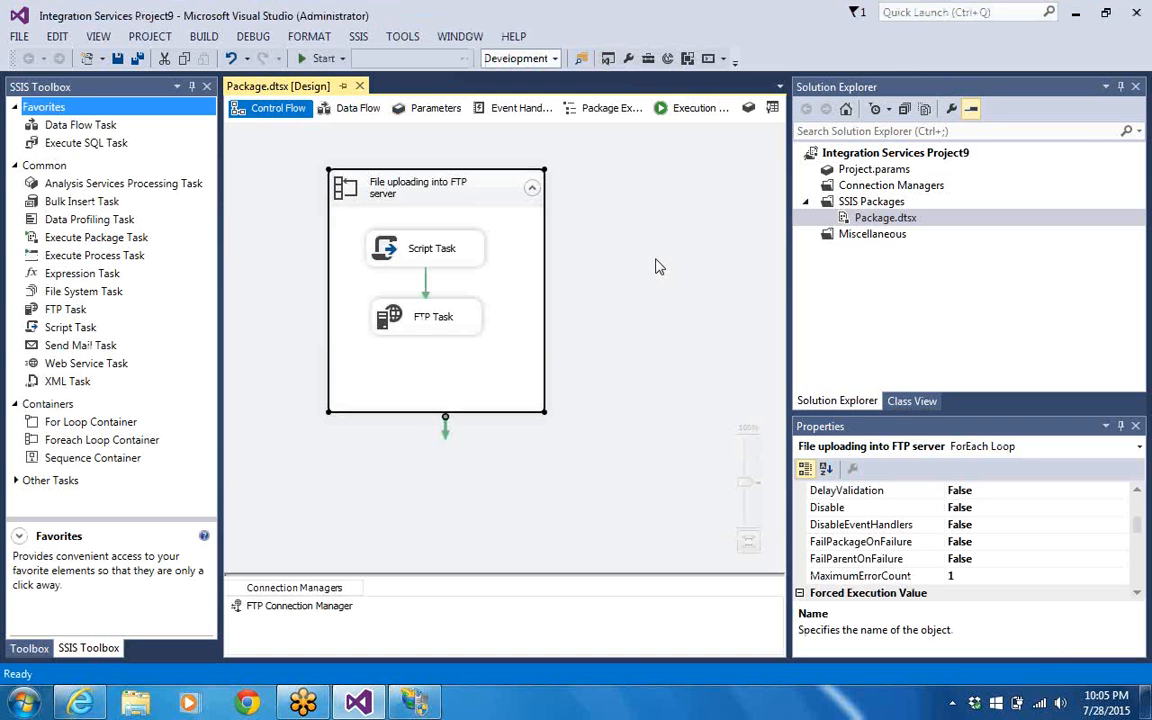
click(687, 118)
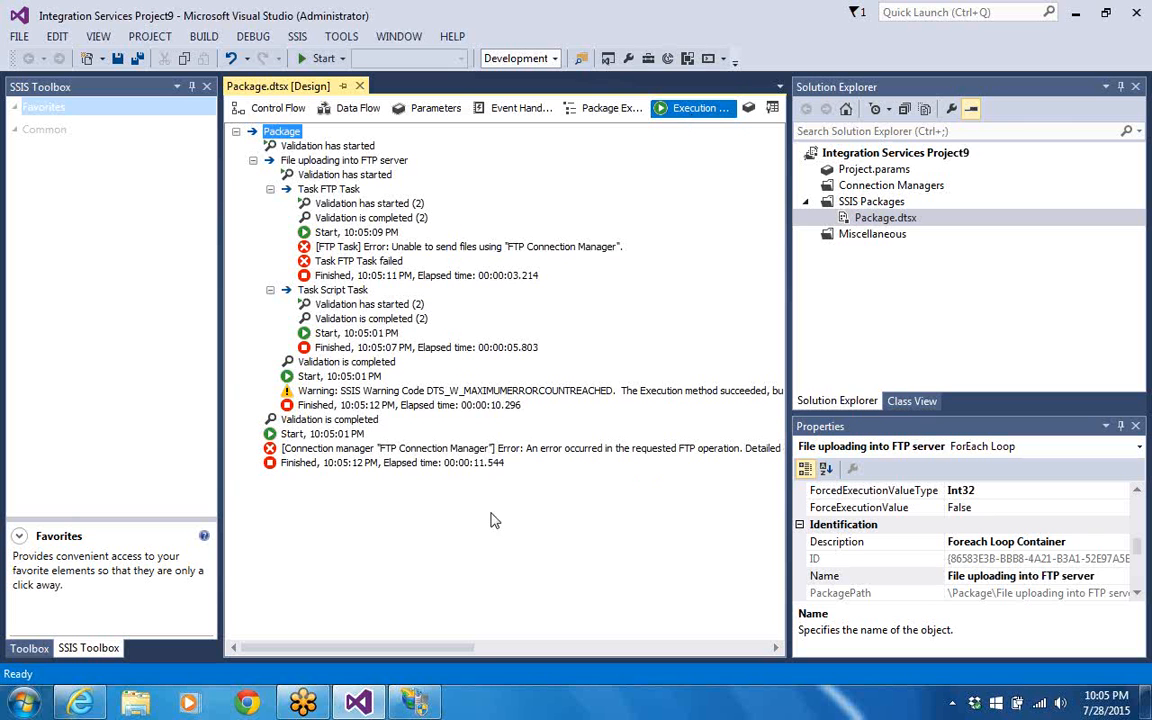
Return to the control flow and open the FTP Connection Manager for editing
click(280, 110)
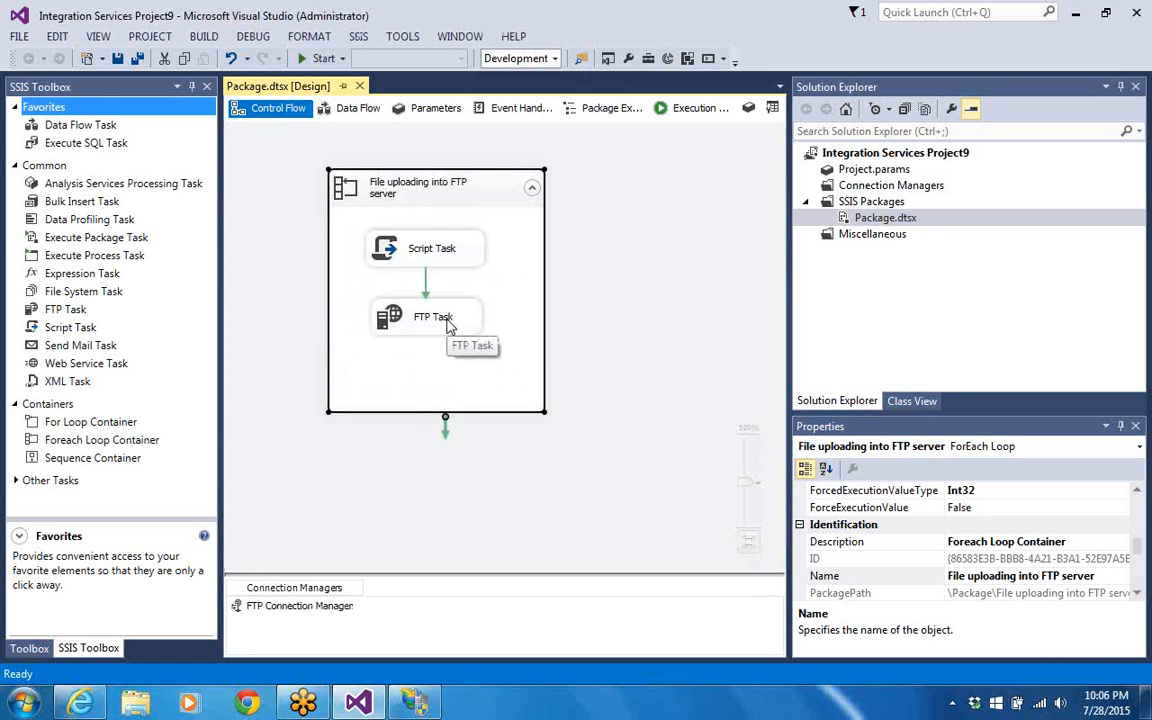
click(330, 611)
click(331, 613)
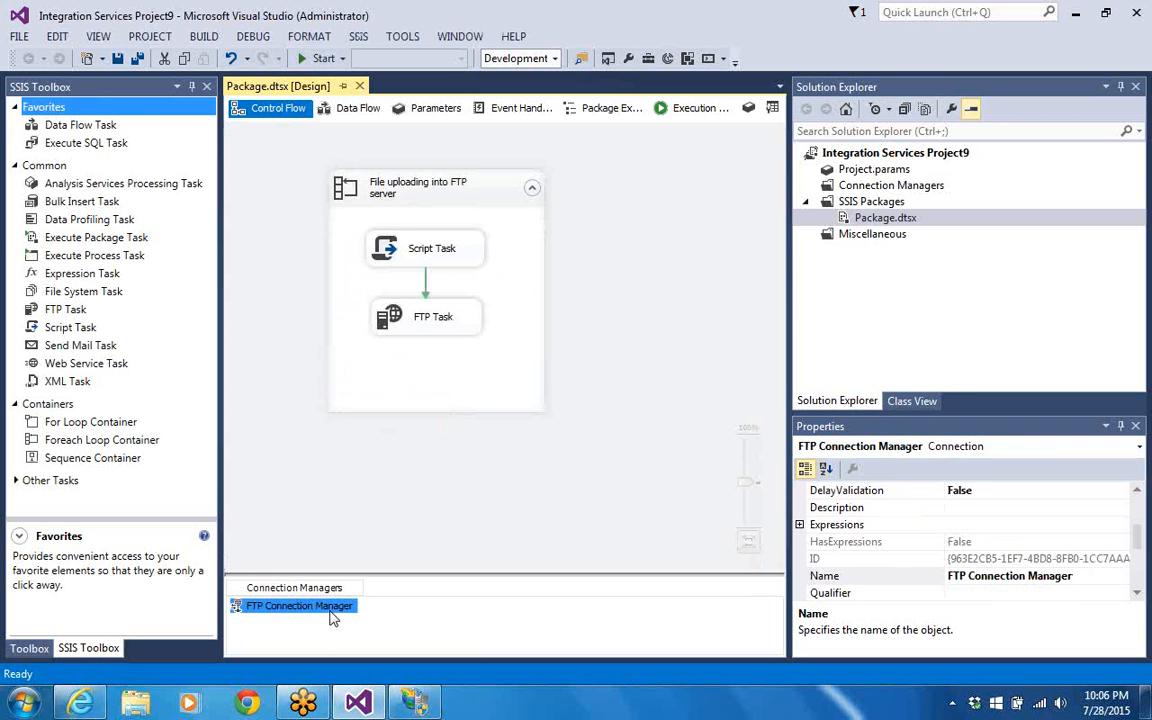
right_click(324, 611)
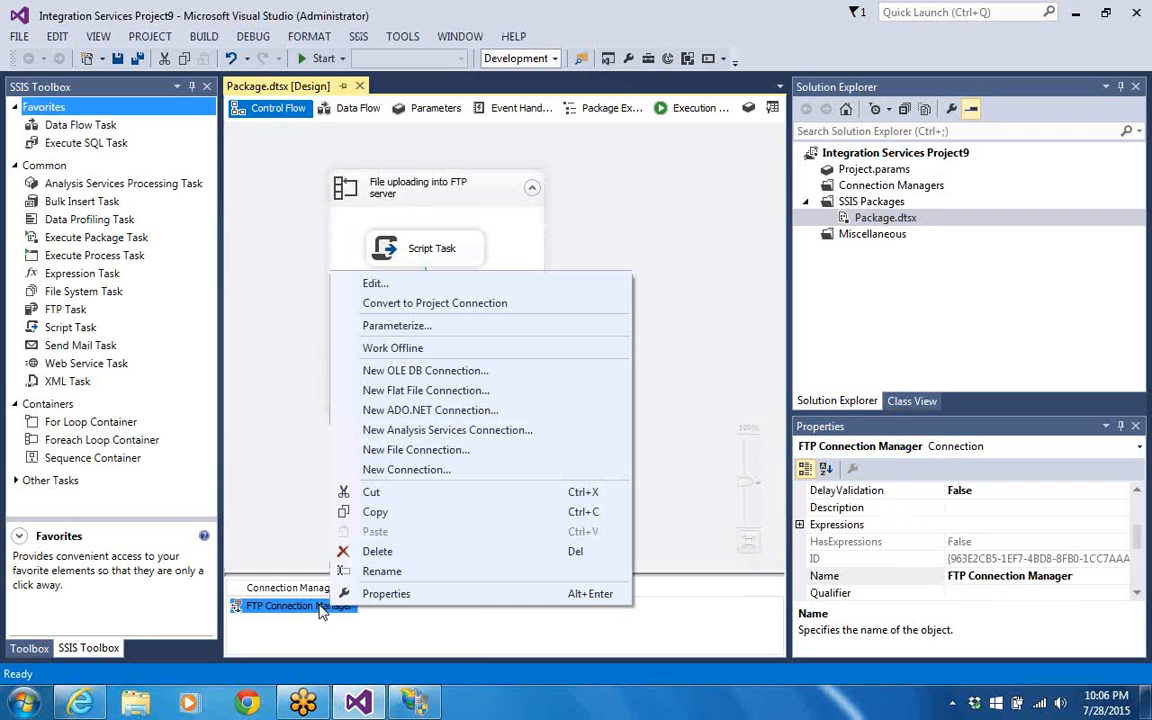
click(423, 285)
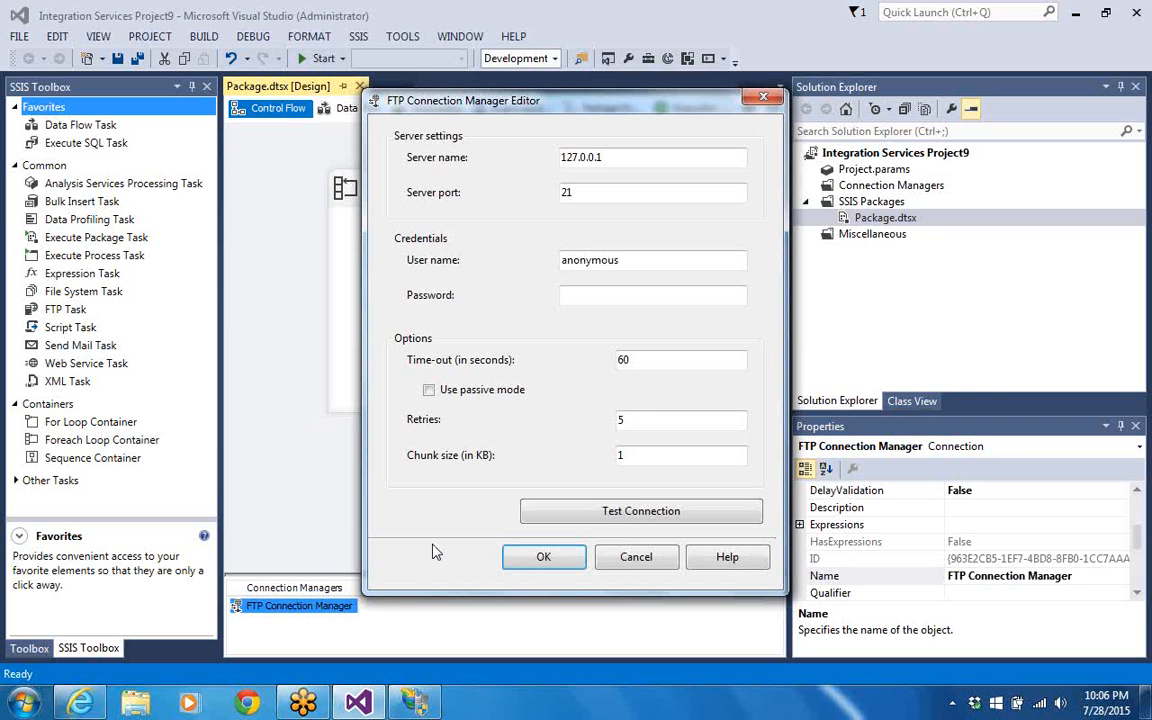
Try the server name 127.0.0.1/MyFtp for the FTP connection, test it and dismiss the result
click(647, 156)
text(/My)
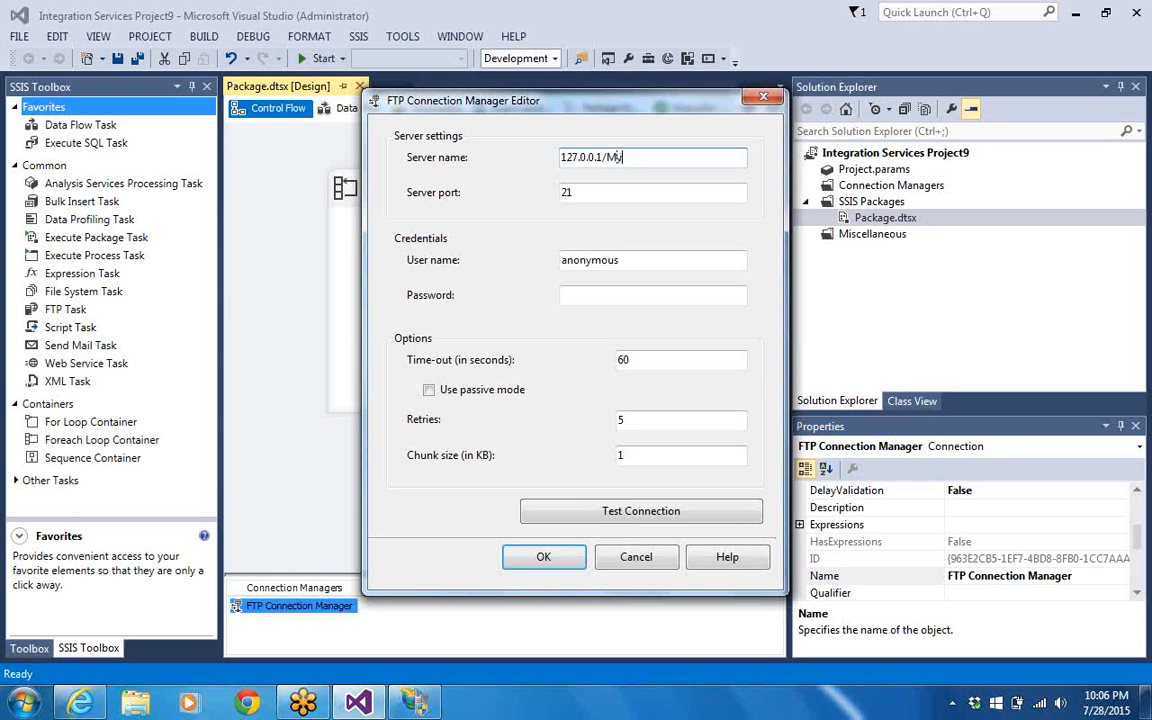
text(Ftp)
click(596, 512)
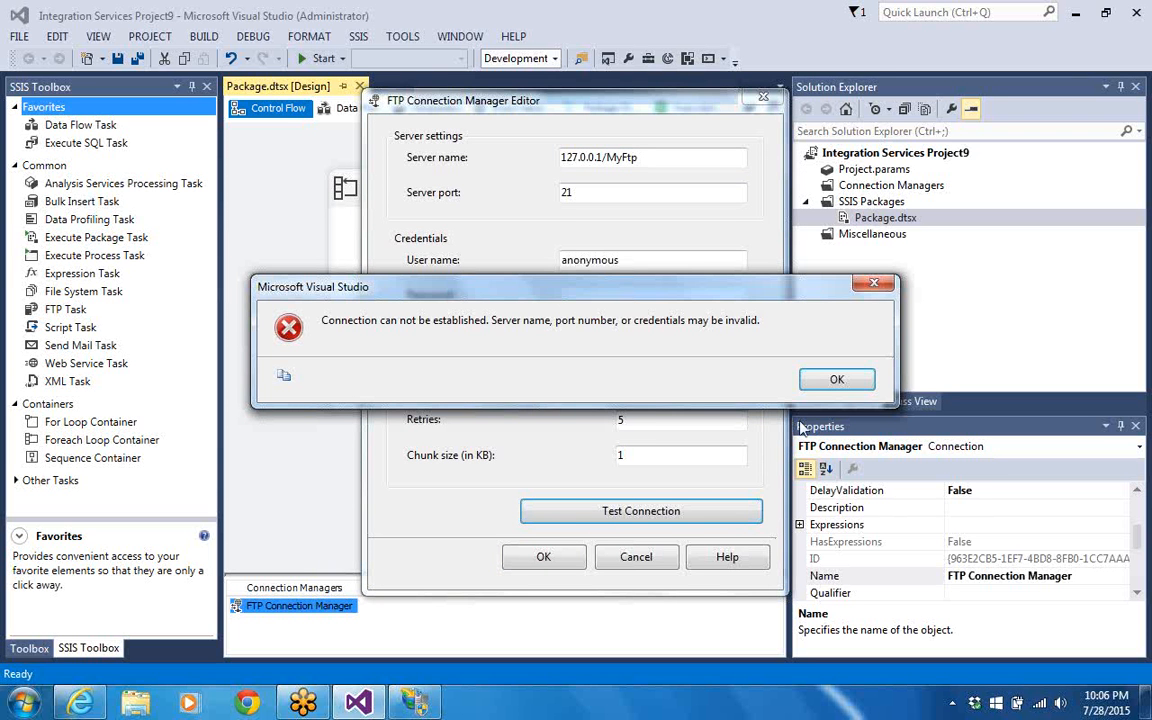
click(837, 379)
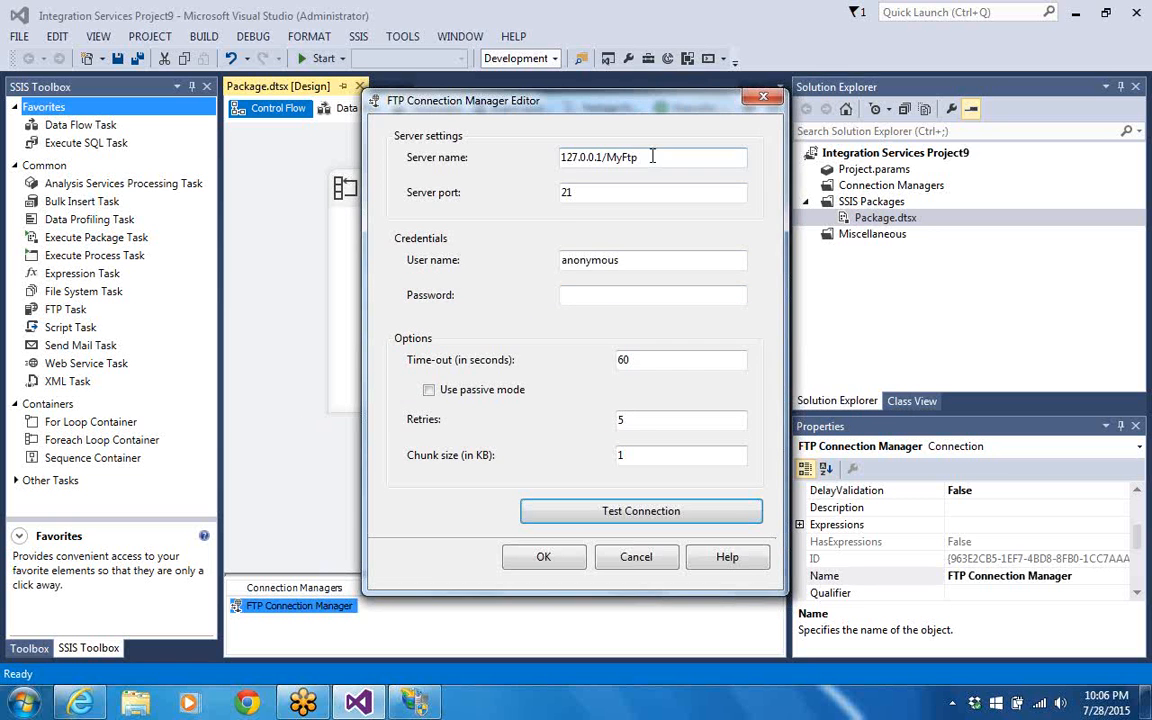
Try the server name /127.0.0.1/MyFtp, test the connection and dismiss the result
click(562, 156)
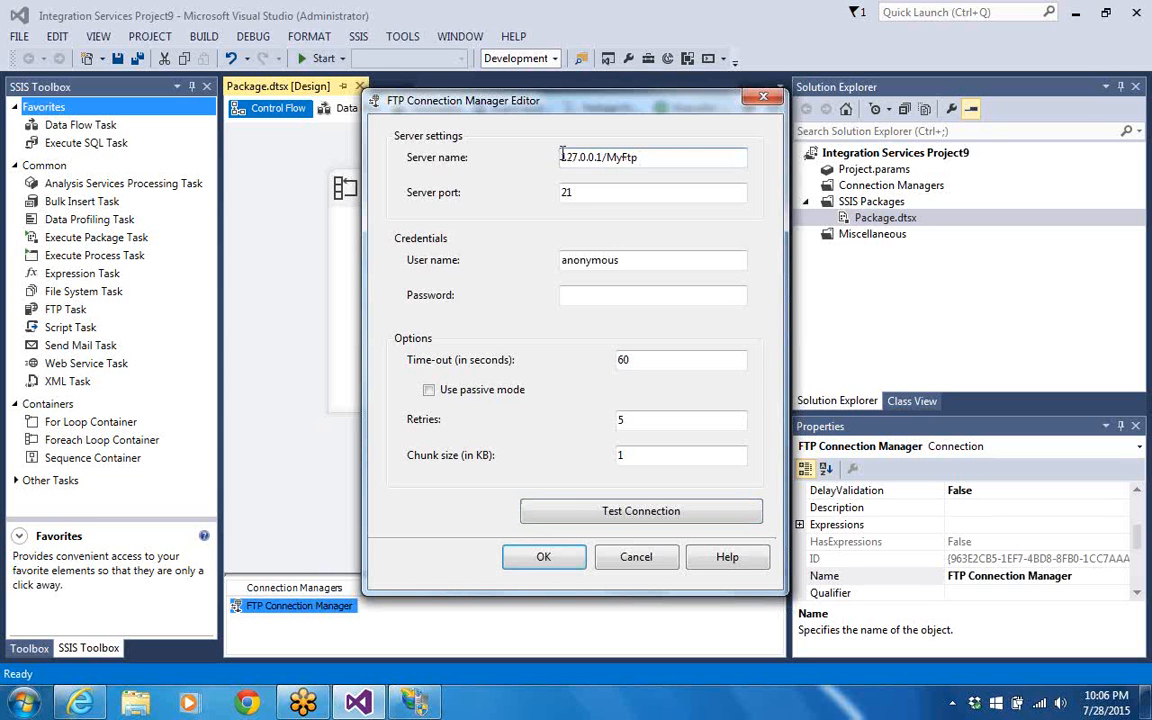
text(/)
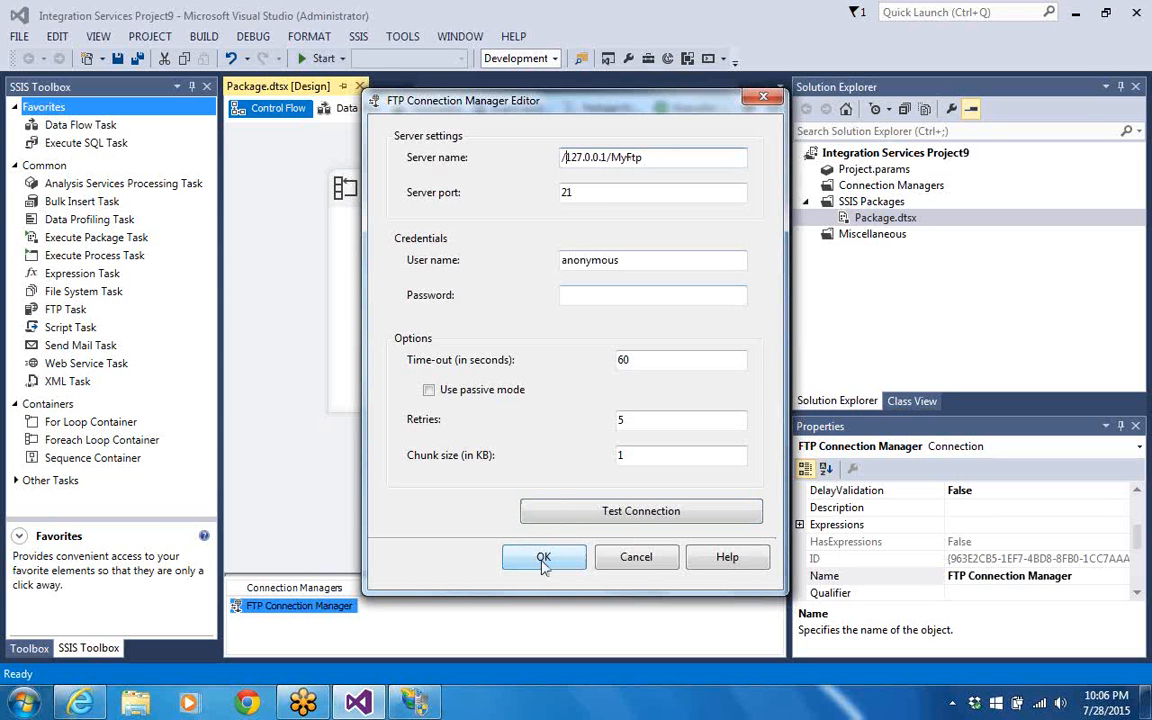
click(572, 511)
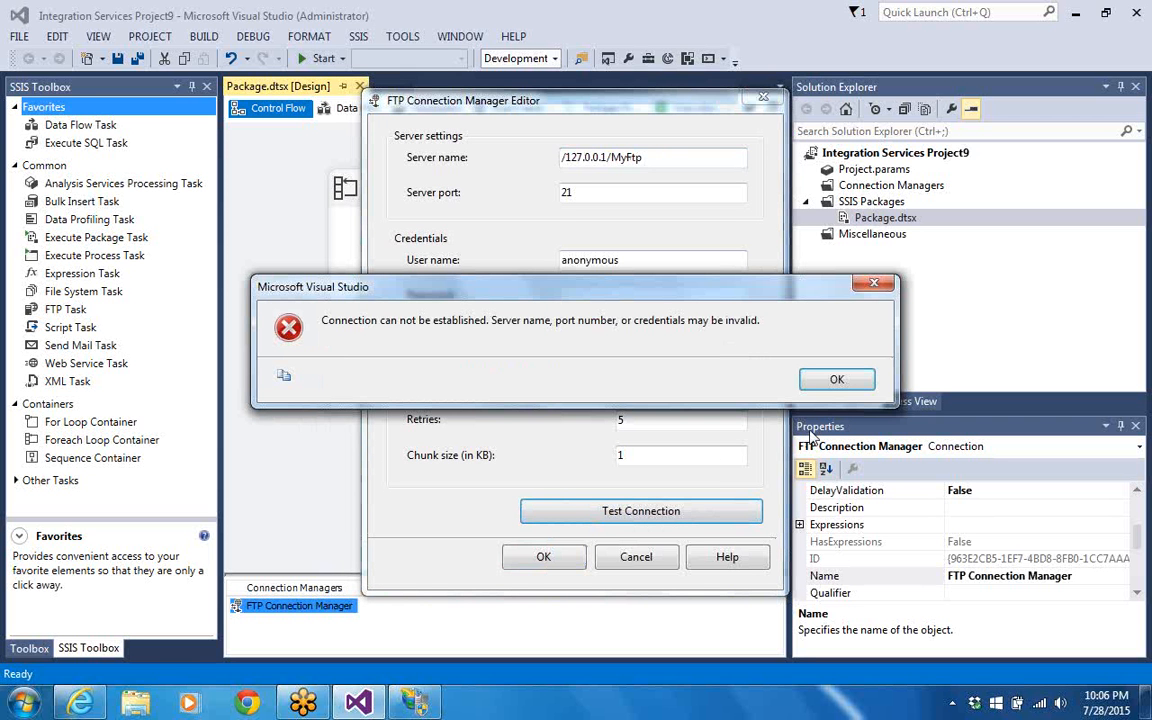
click(846, 379)
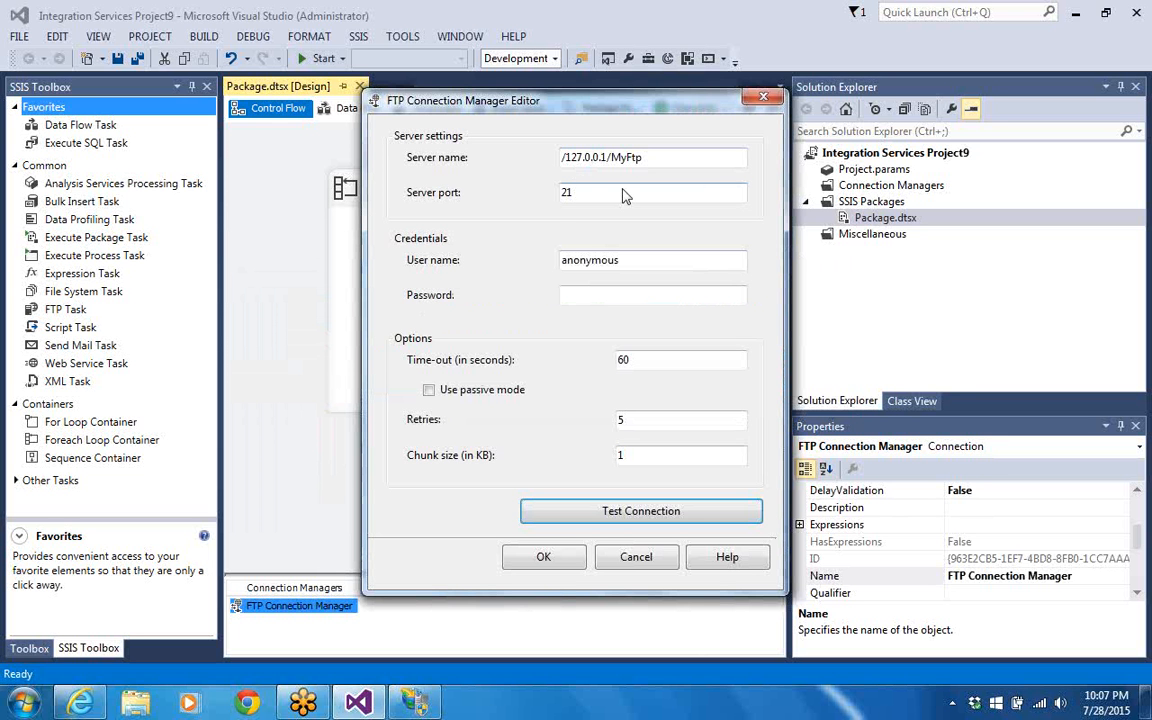
Shorten the server name to 127.0.0.1/, test the connection and dismiss the result
click(568, 160)
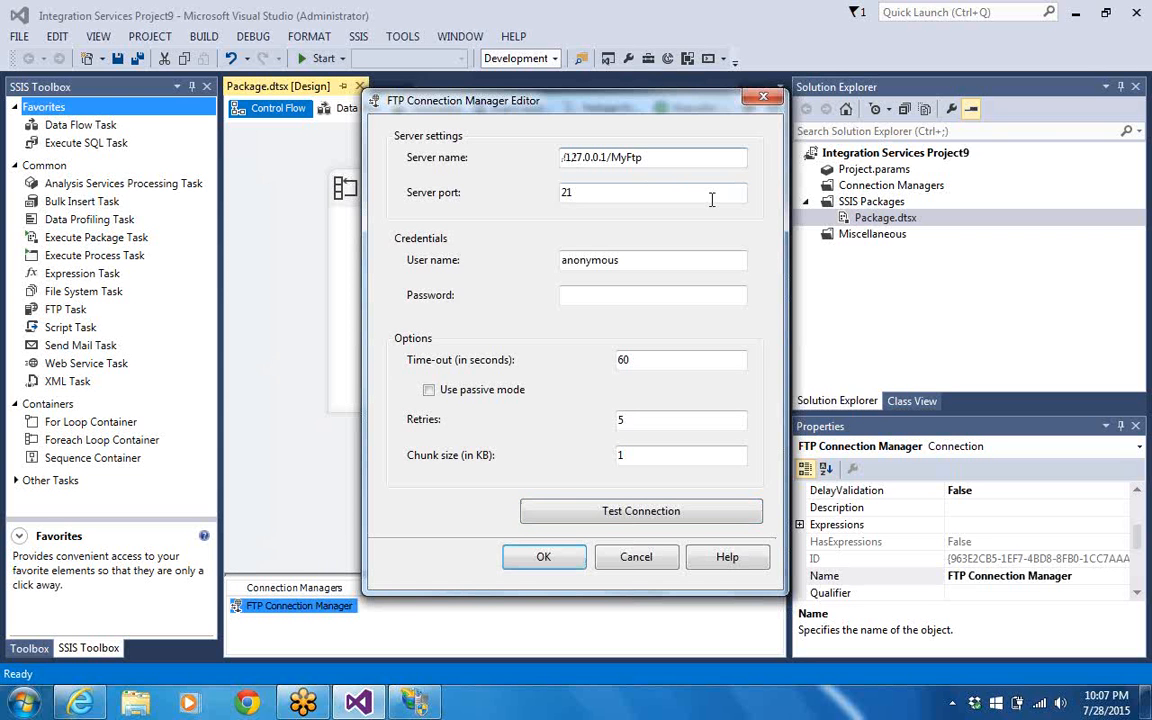
key(BackSpace)
click(652, 158)
key(BackSpace)
key(BackSpace)
key(BackSpace)
key(BackSpace)
key(BackSpace)
click(650, 509)
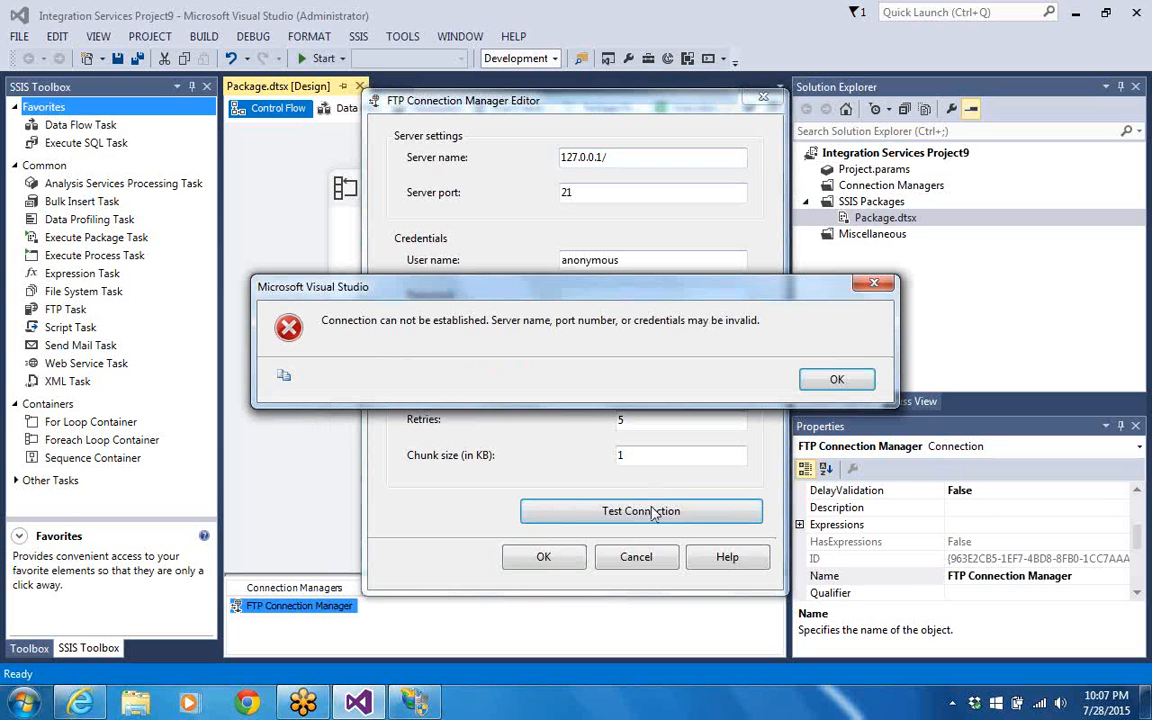
click(834, 381)
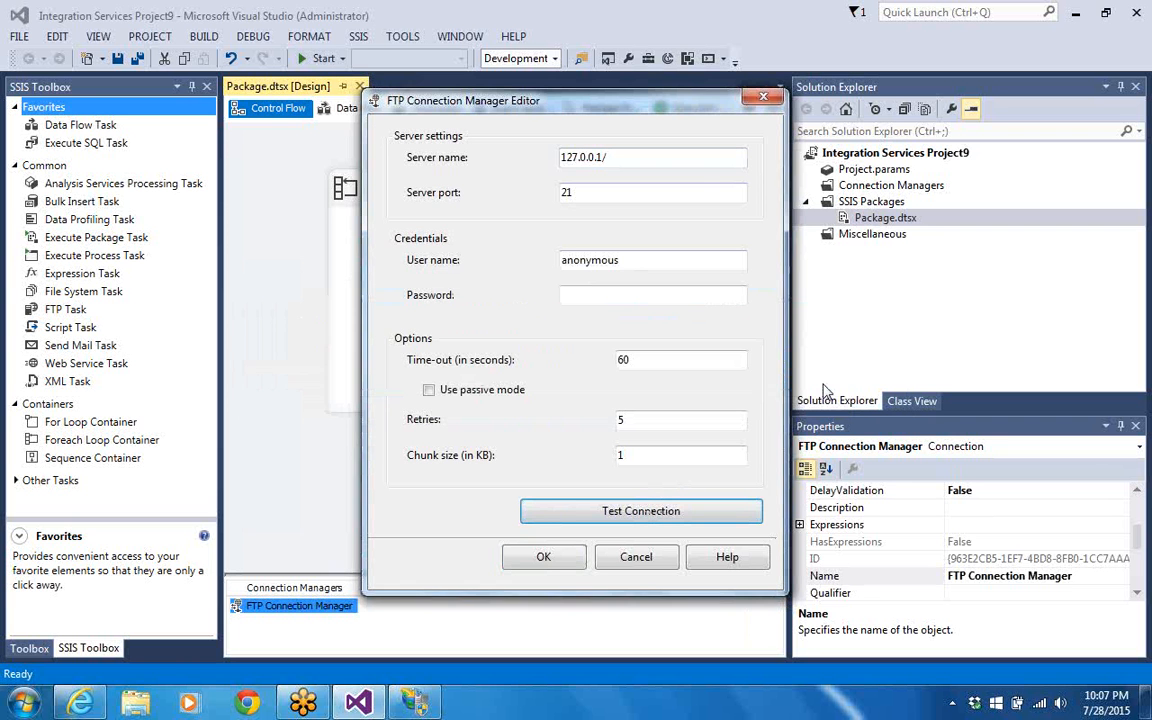
Restore the server name to 127.0.0.1, test the FTP connection and dismiss the result
click(695, 159)
key(BackSpace)
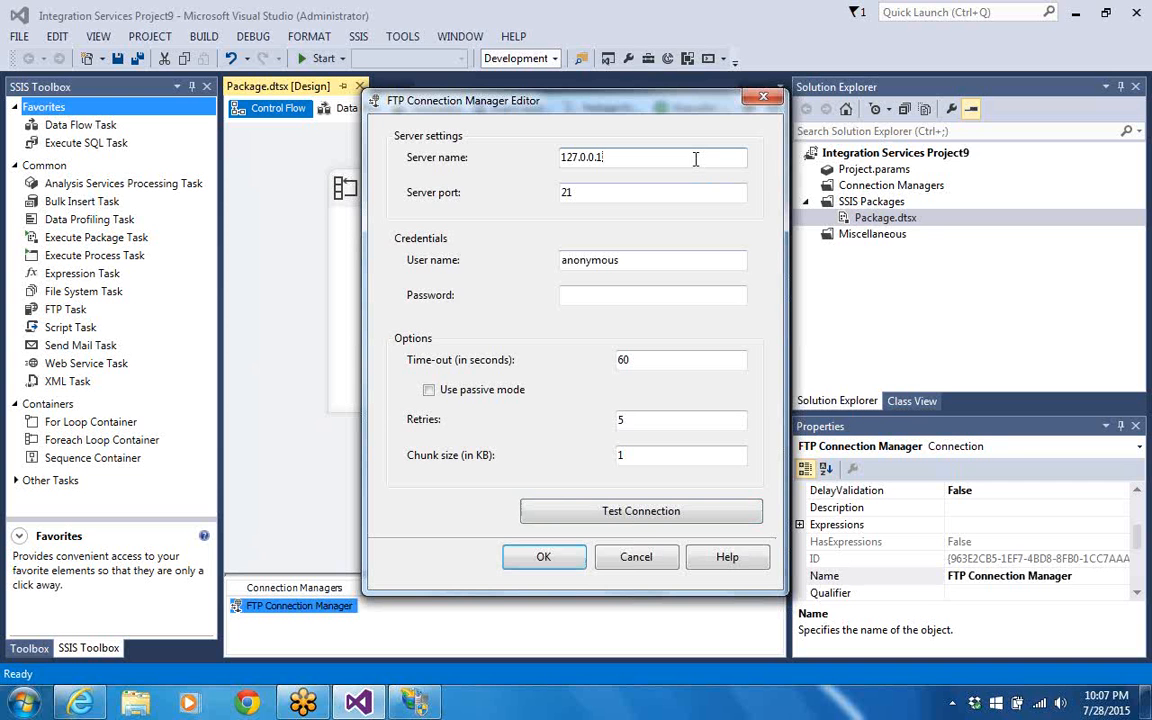
click(632, 517)
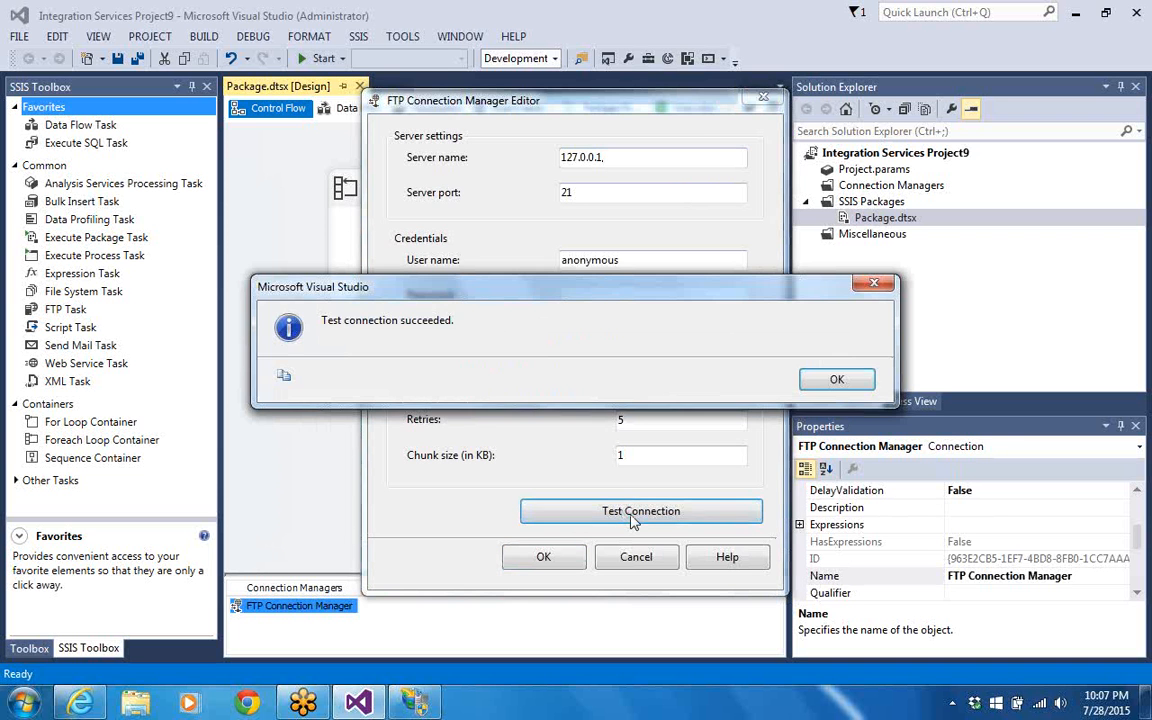
click(840, 382)
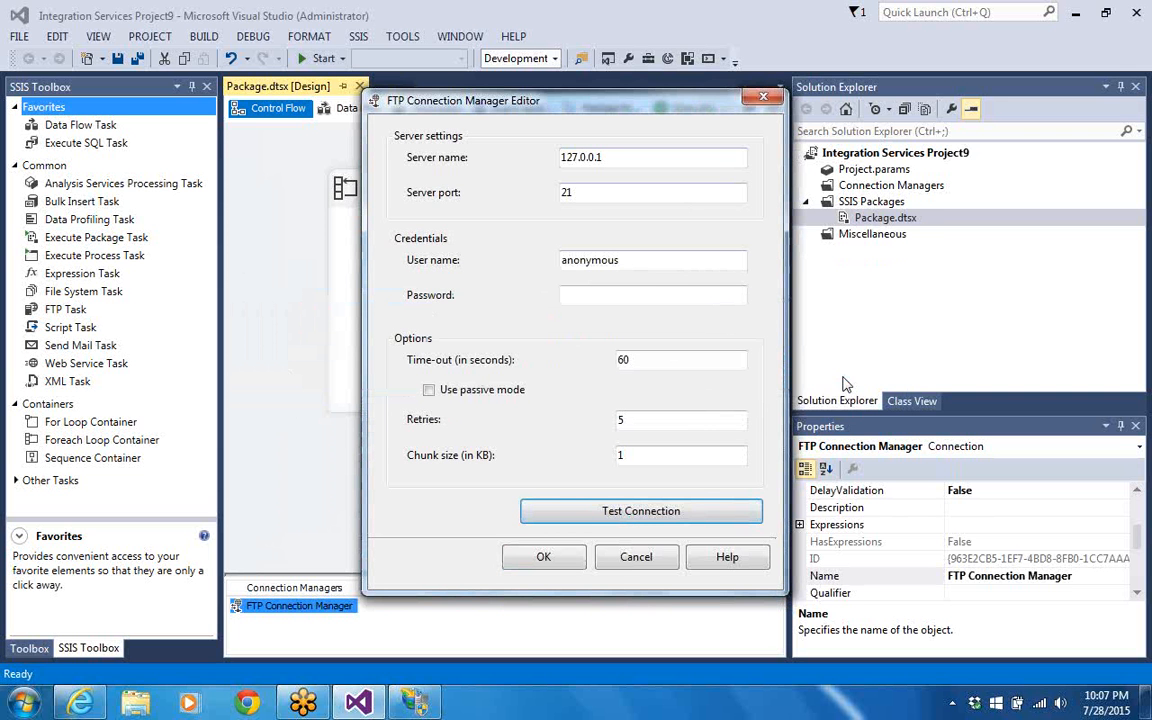
Enable passive mode for the FTP connection, test the connection and save the connection manager's settings
click(584, 191)
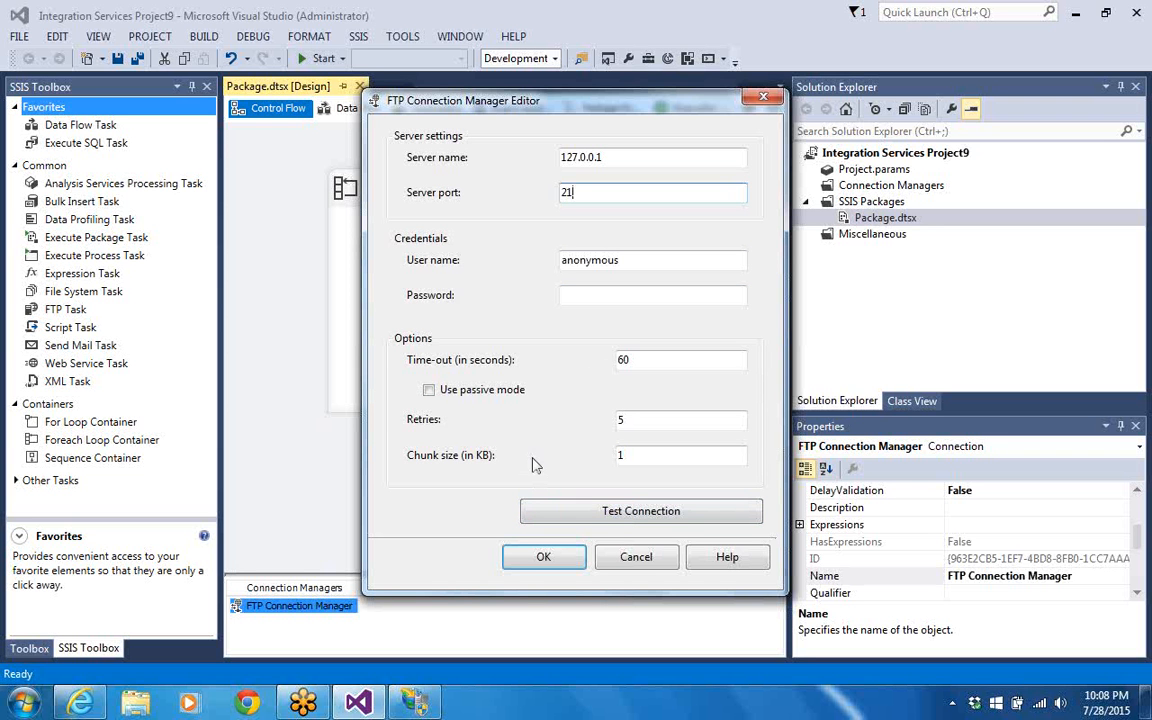
click(429, 391)
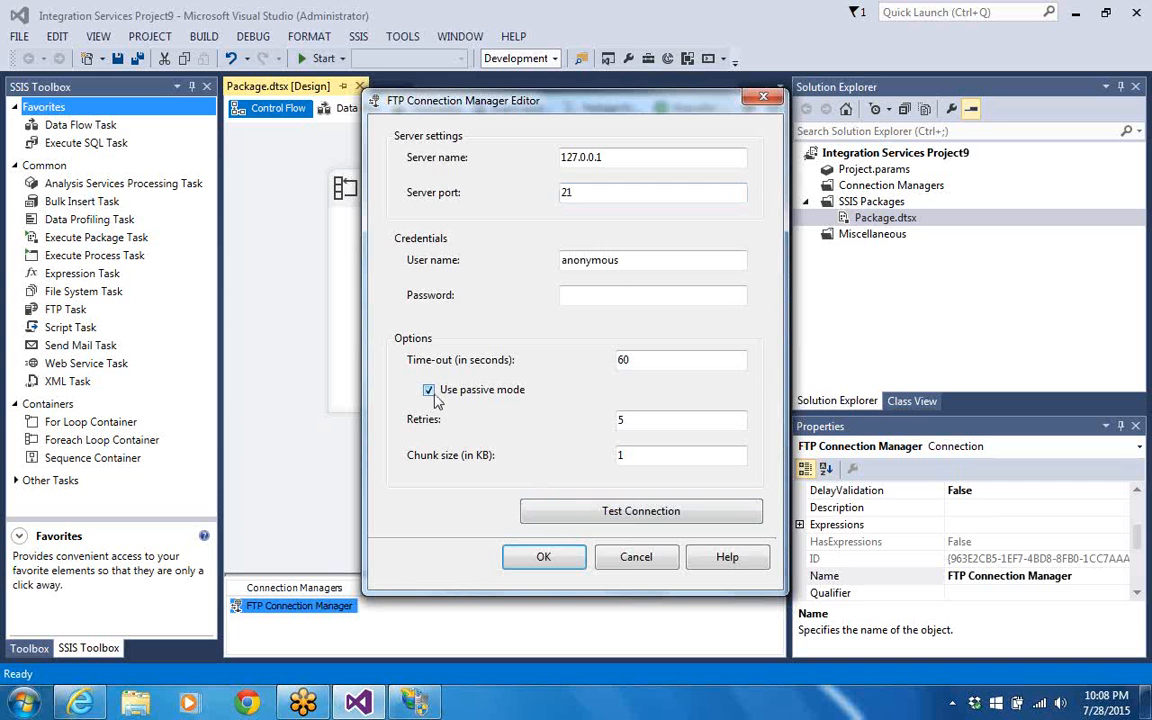
click(568, 511)
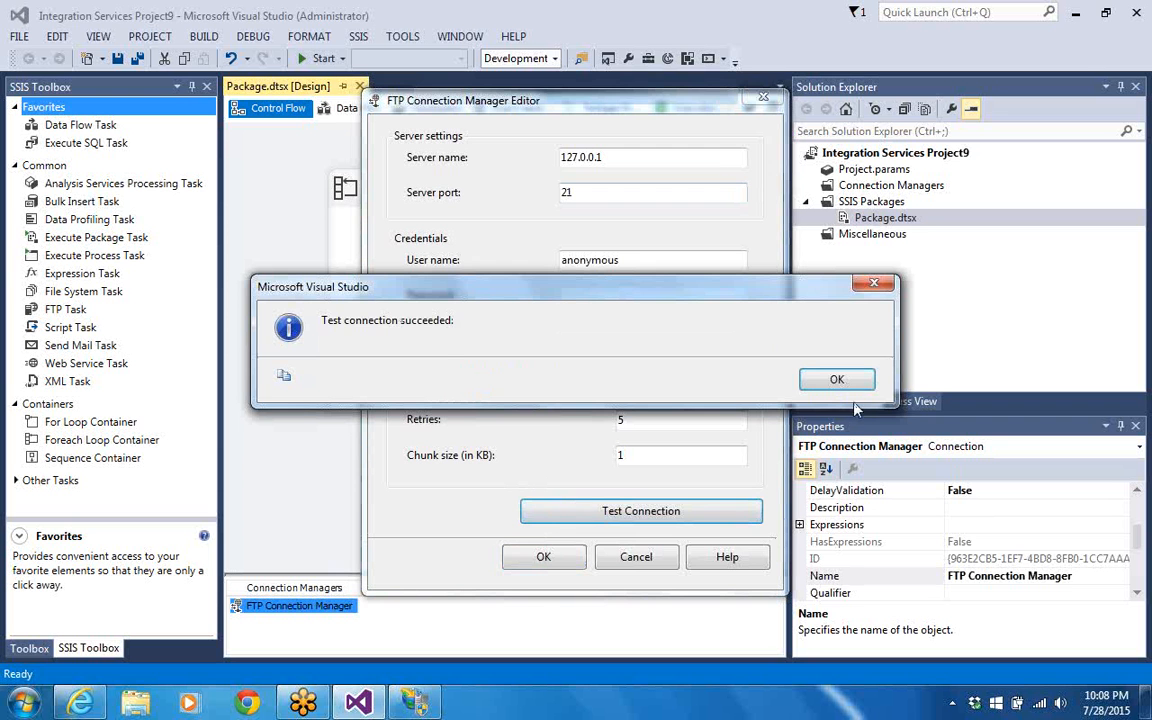
click(836, 380)
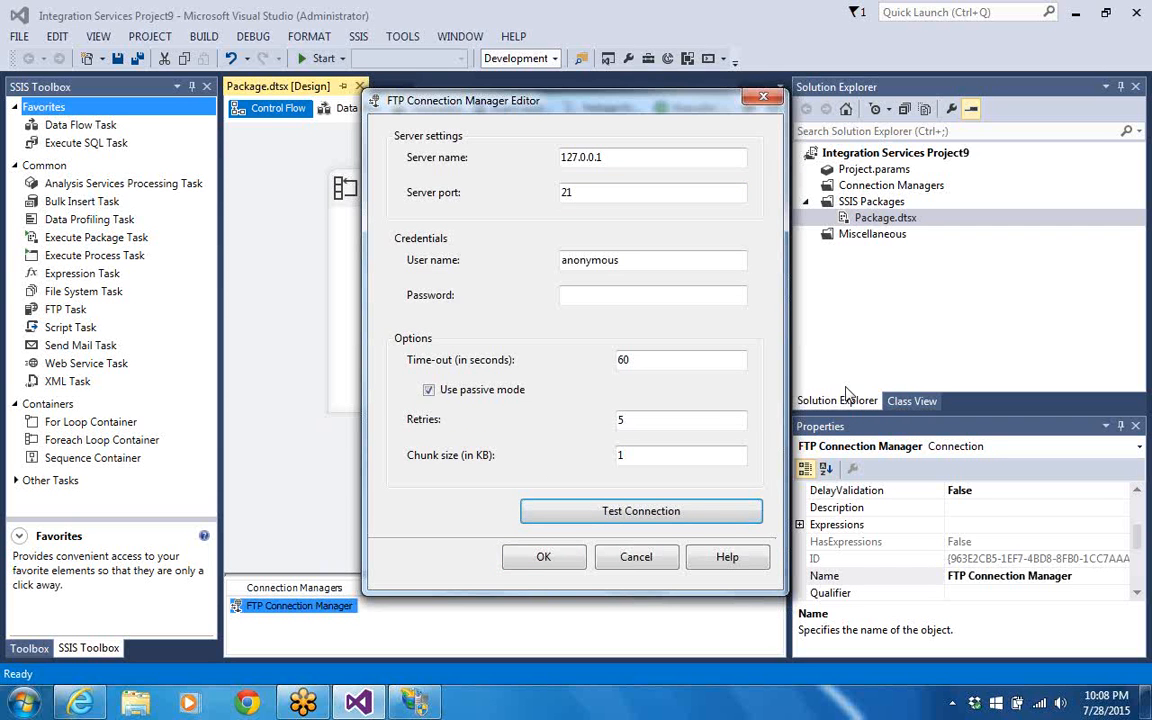
click(540, 560)
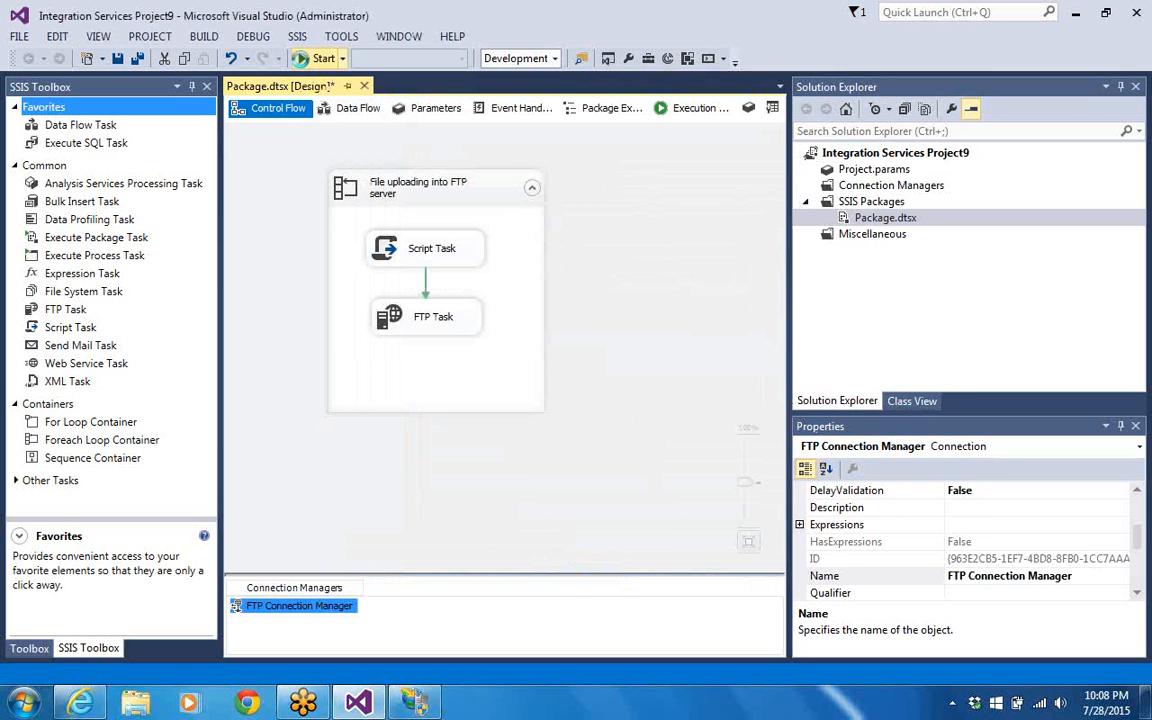
Run the package, dismiss the script's file path message and stop debugging
click(300, 58)
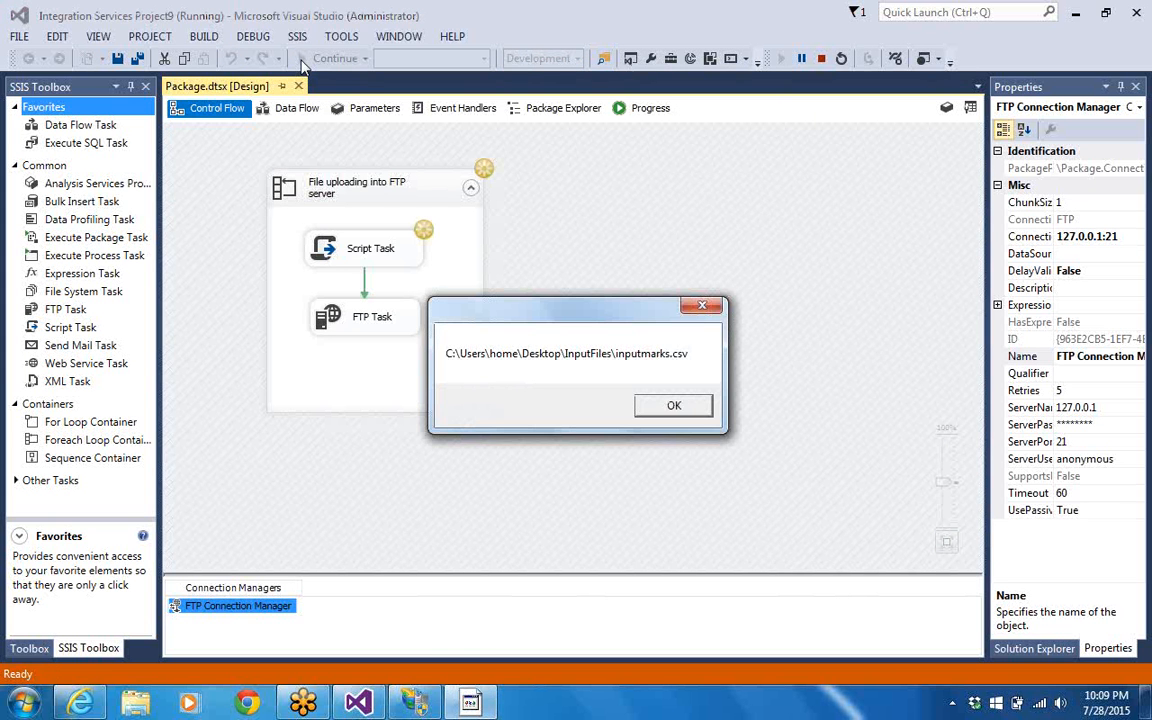
click(672, 405)
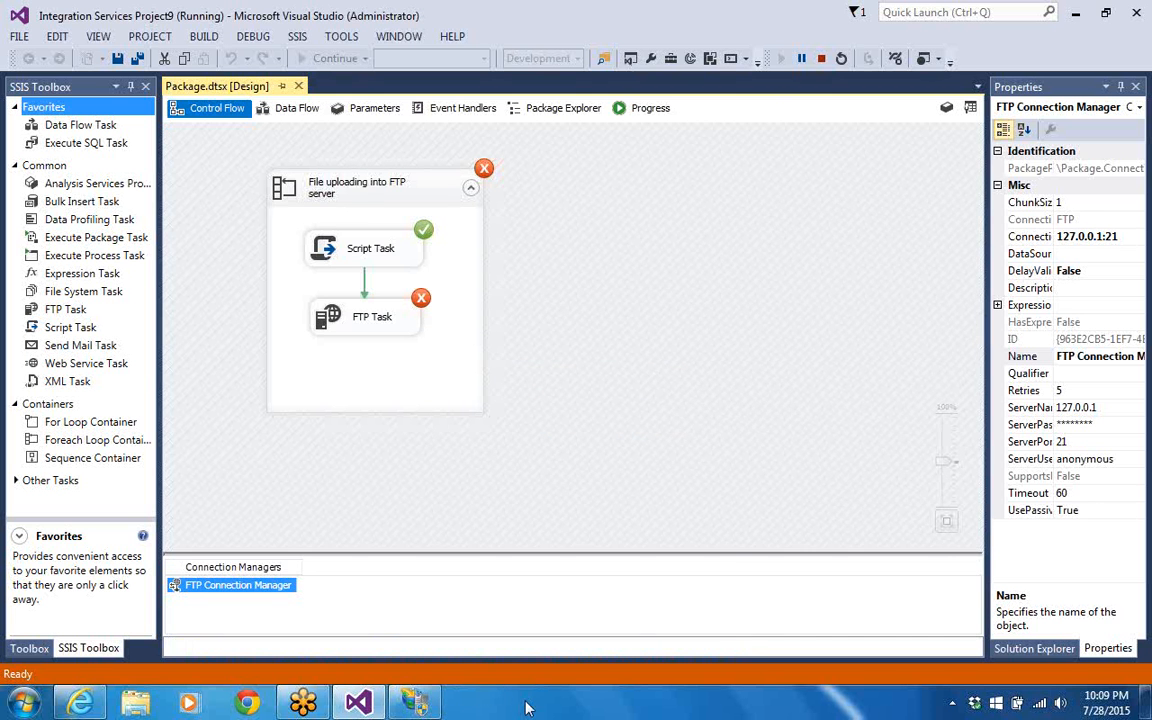
key(shift+F5)
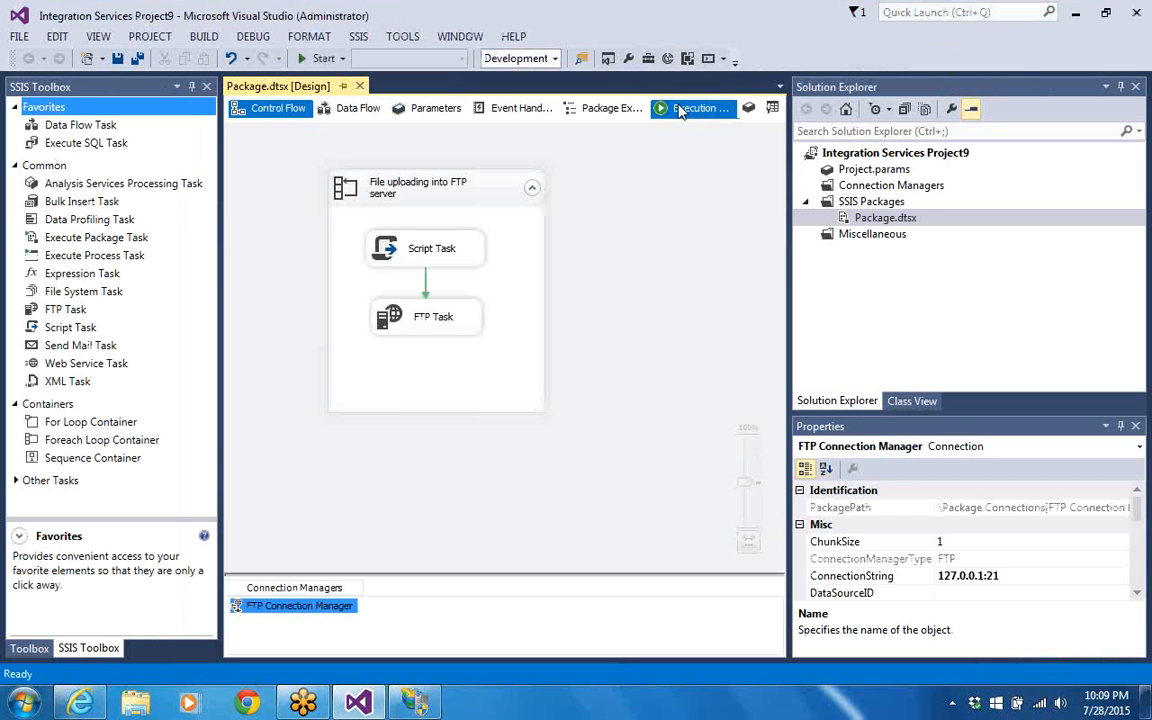
Examine the package's execution results, reading the full FTP connection error text, and return to the control flow
click(679, 110)
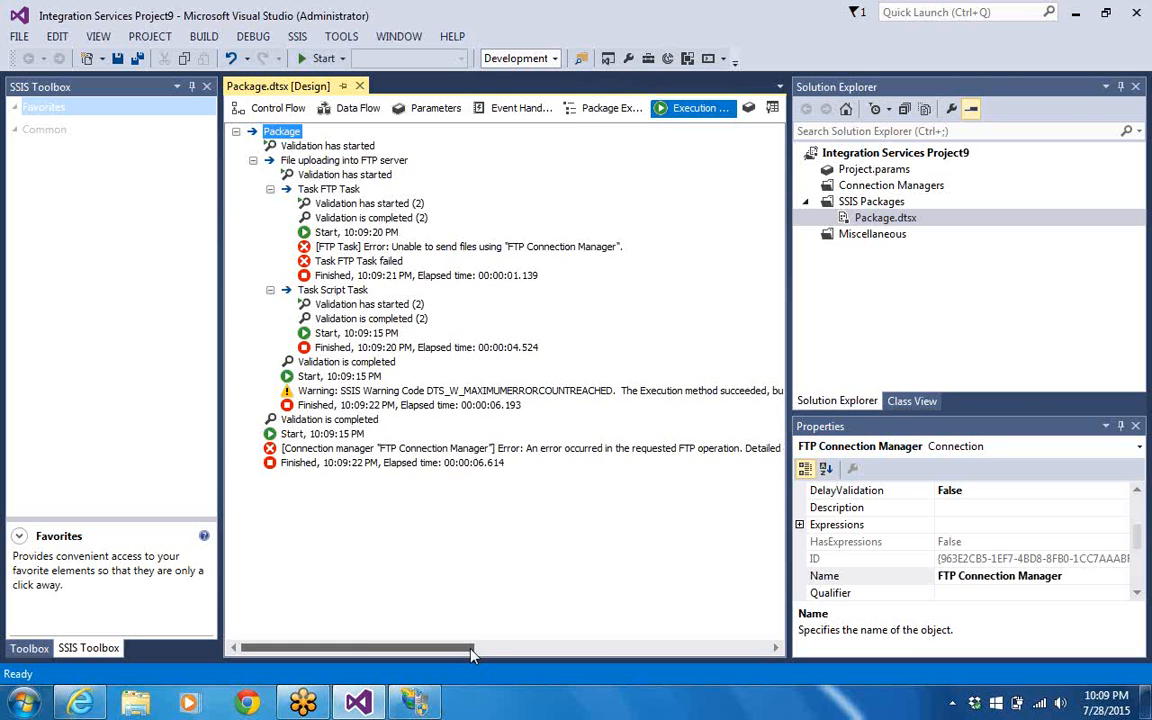
drag(472, 652, 647, 625)
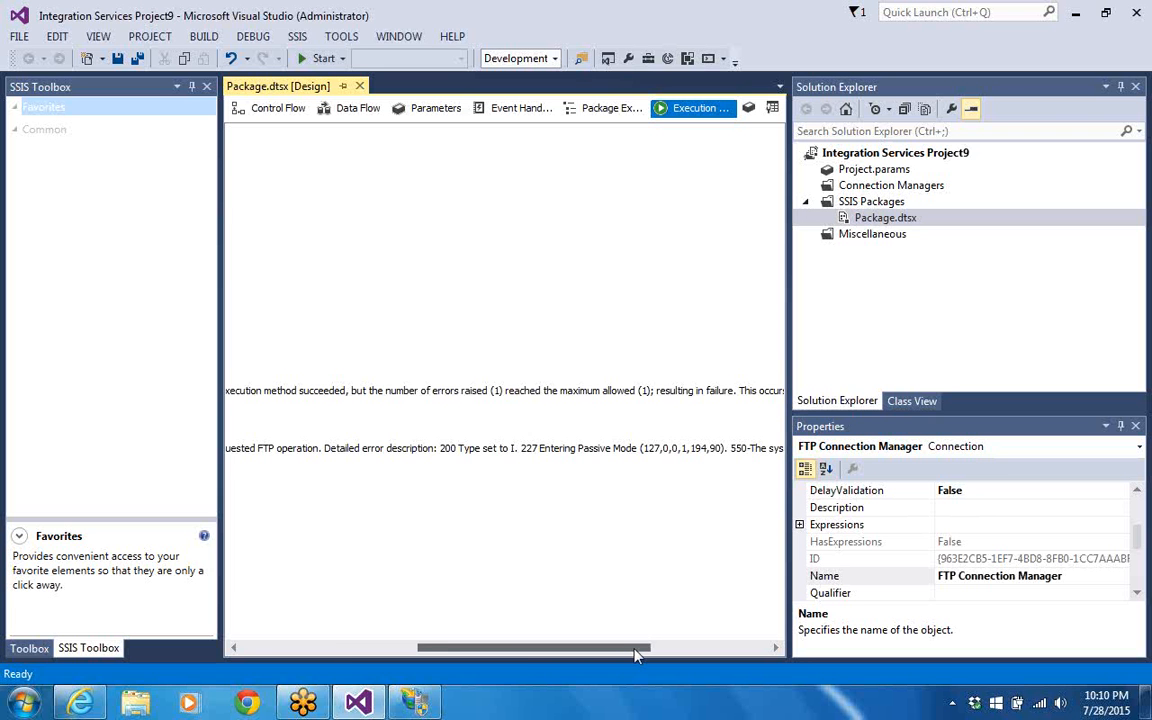
drag(635, 653, 757, 652)
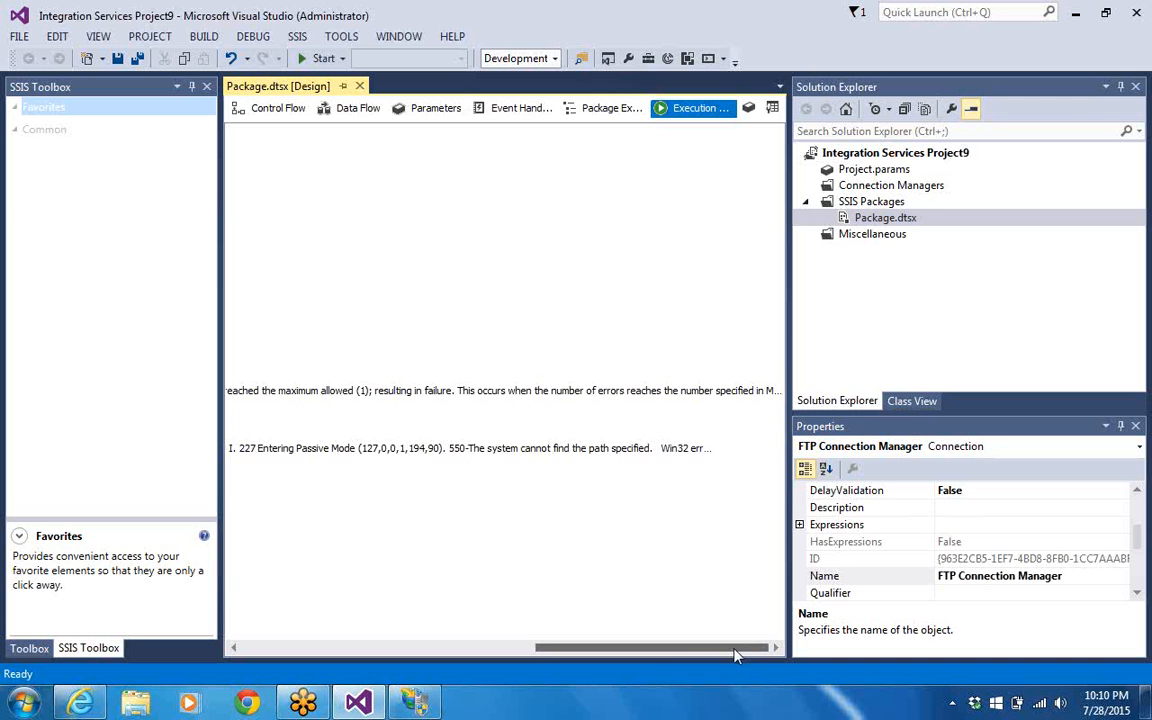
drag(745, 651, 420, 690)
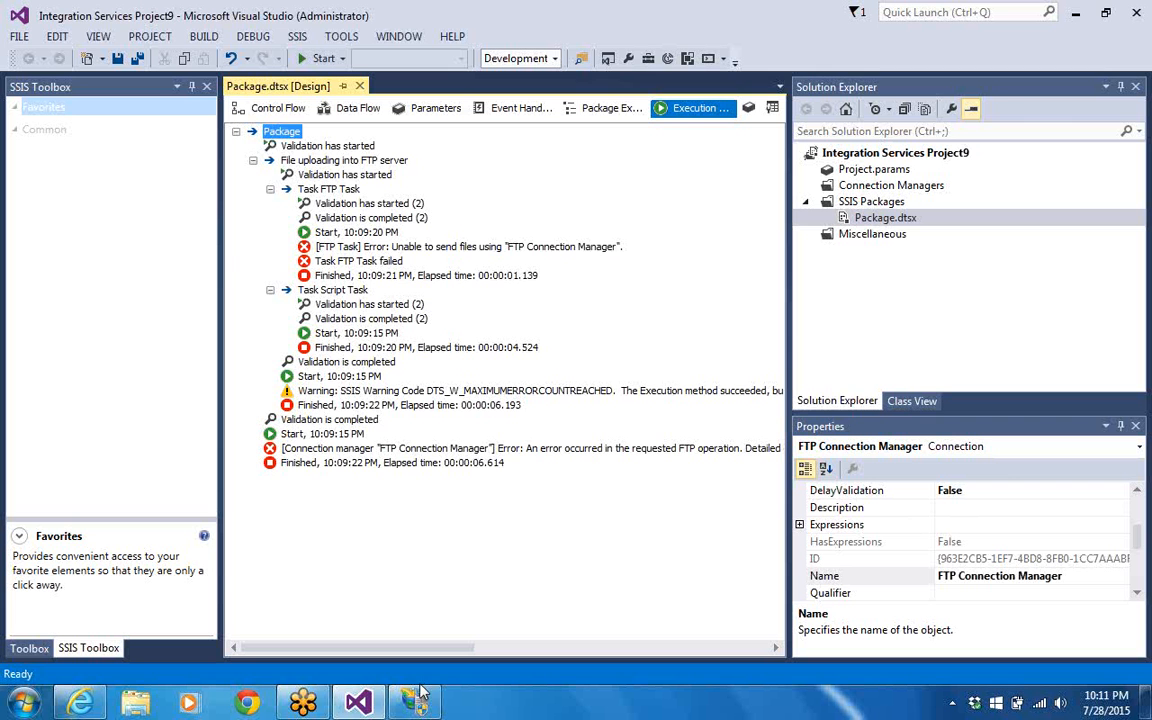
click(274, 110)
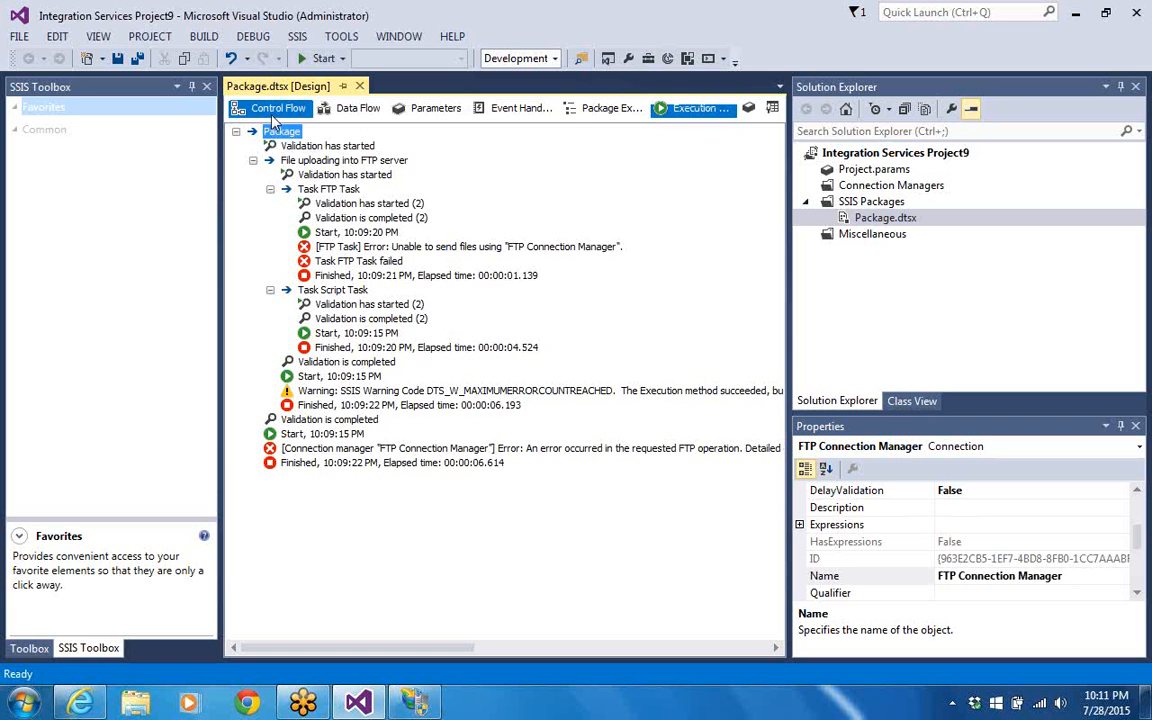
Browse to Local Disk (D:) in Windows Explorer and open the properties of the FTPdir folder
click(26, 704)
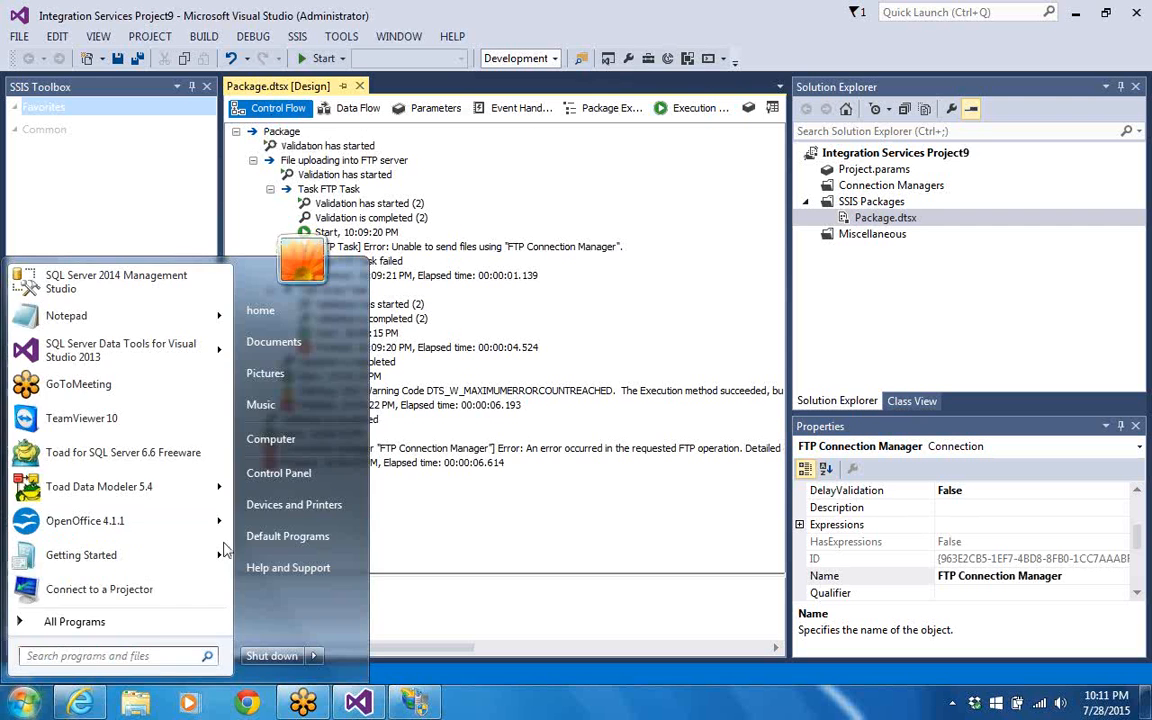
click(274, 436)
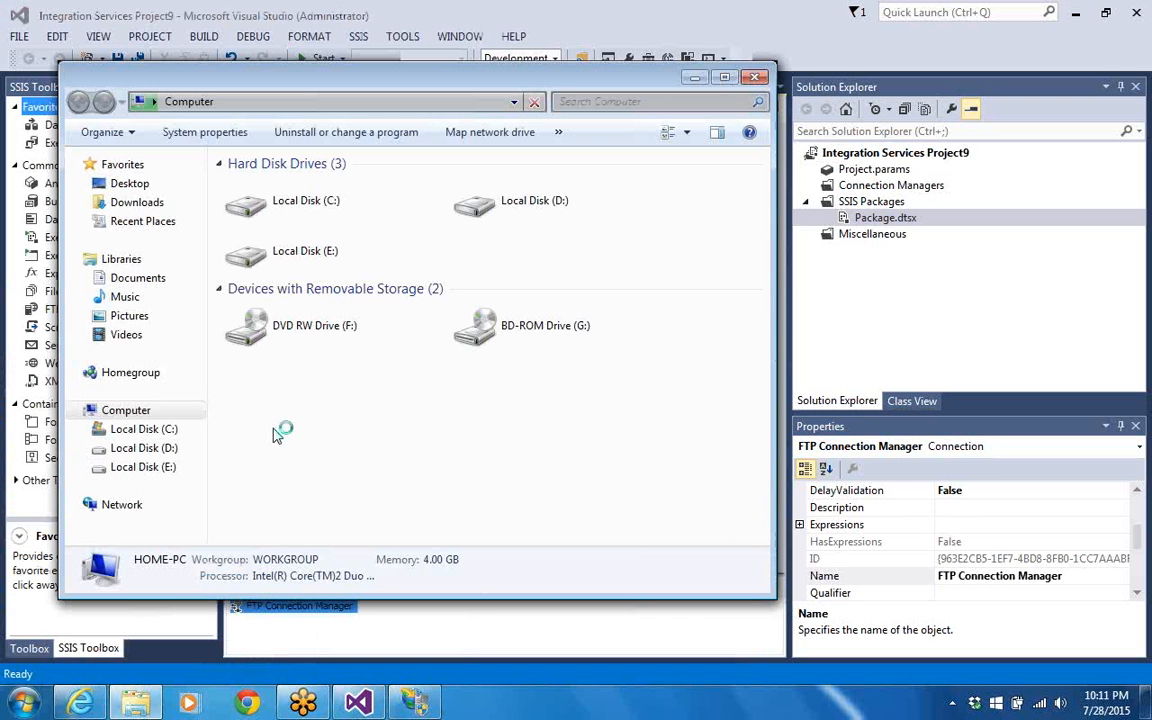
click(484, 214)
double_click(484, 214)
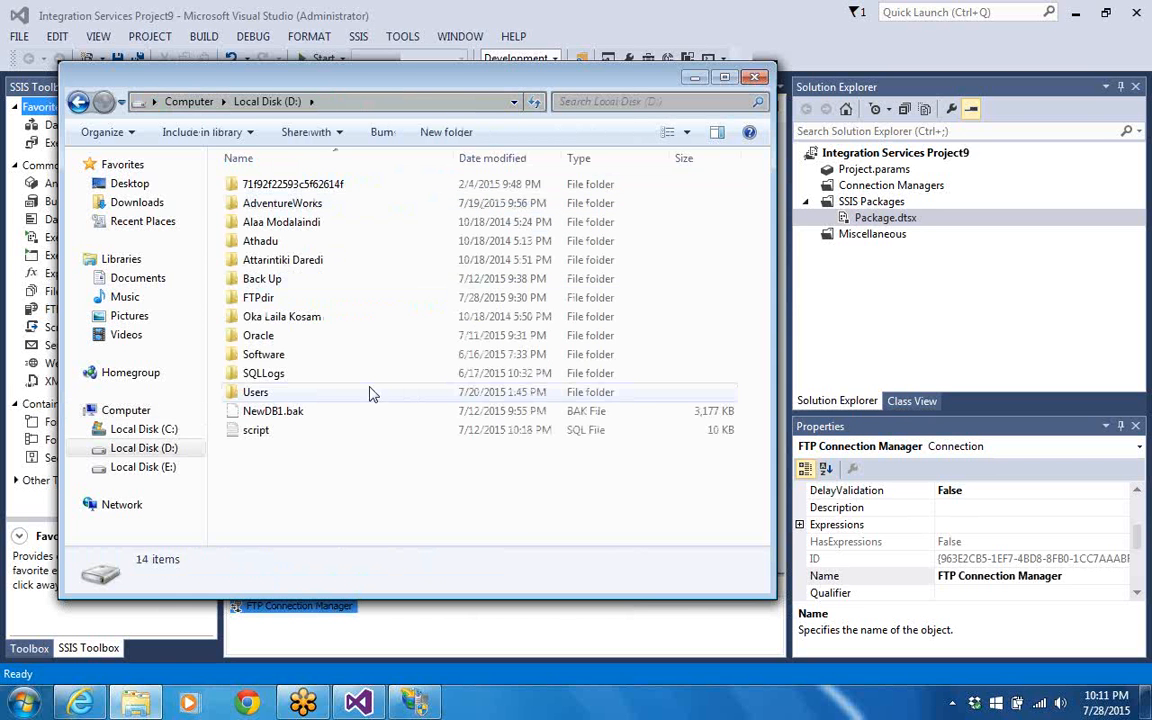
click(260, 302)
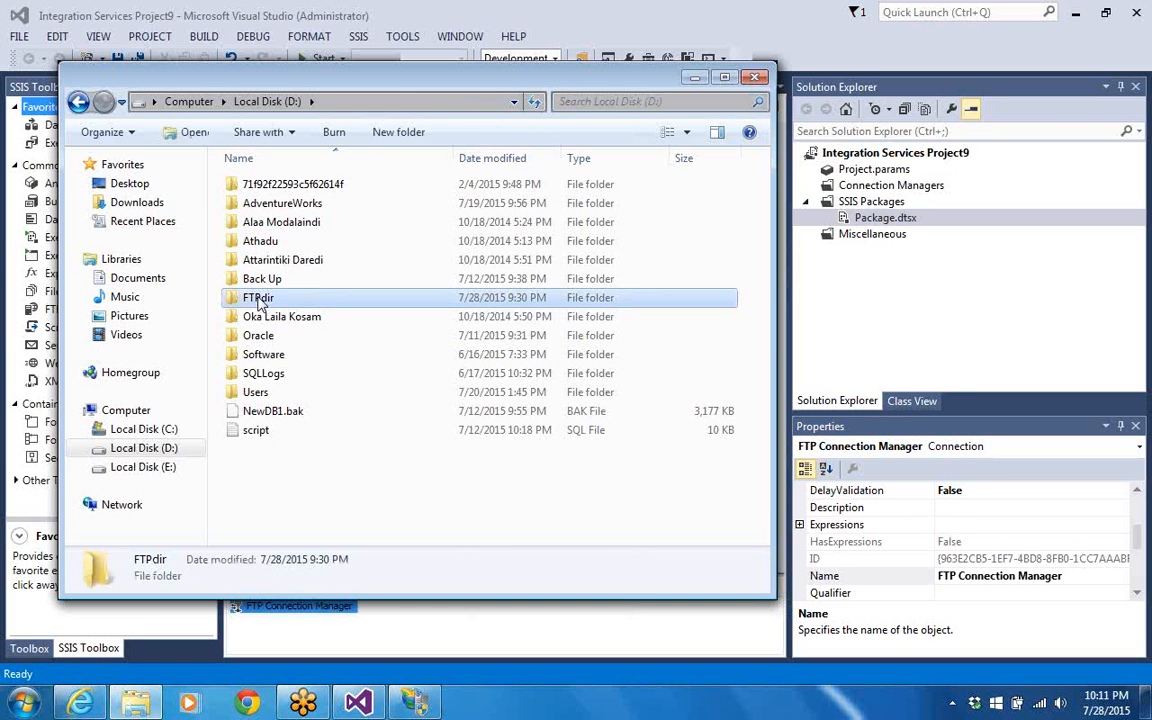
right_click(259, 303)
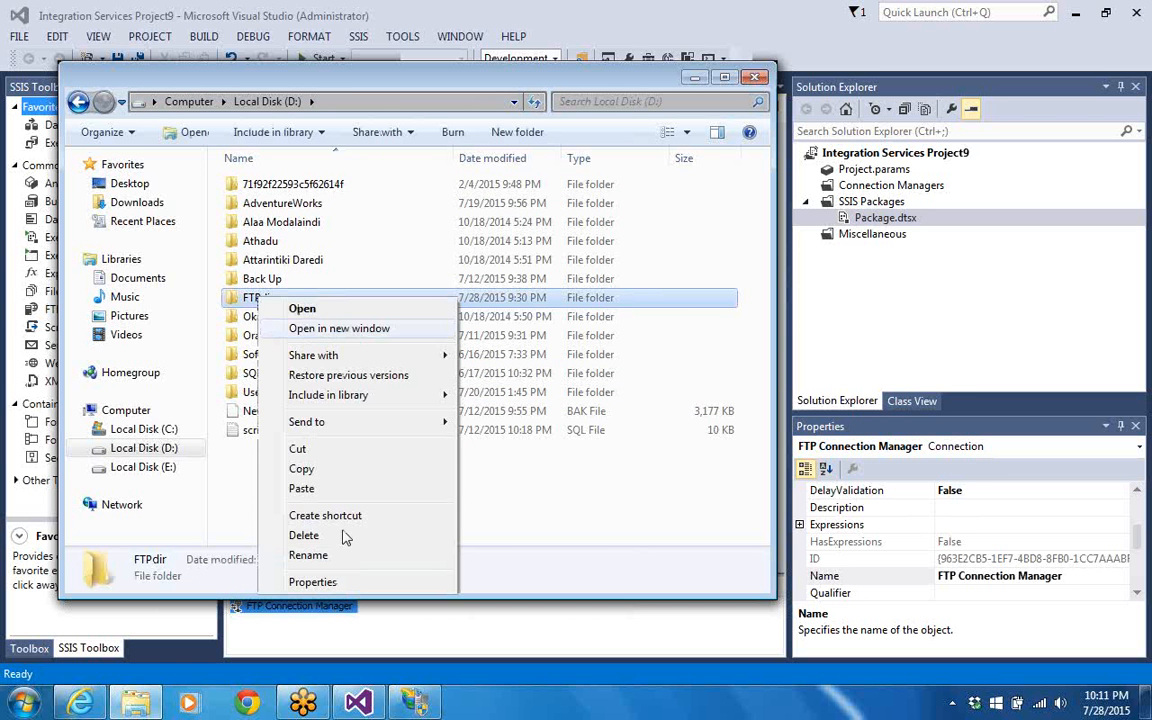
click(359, 583)
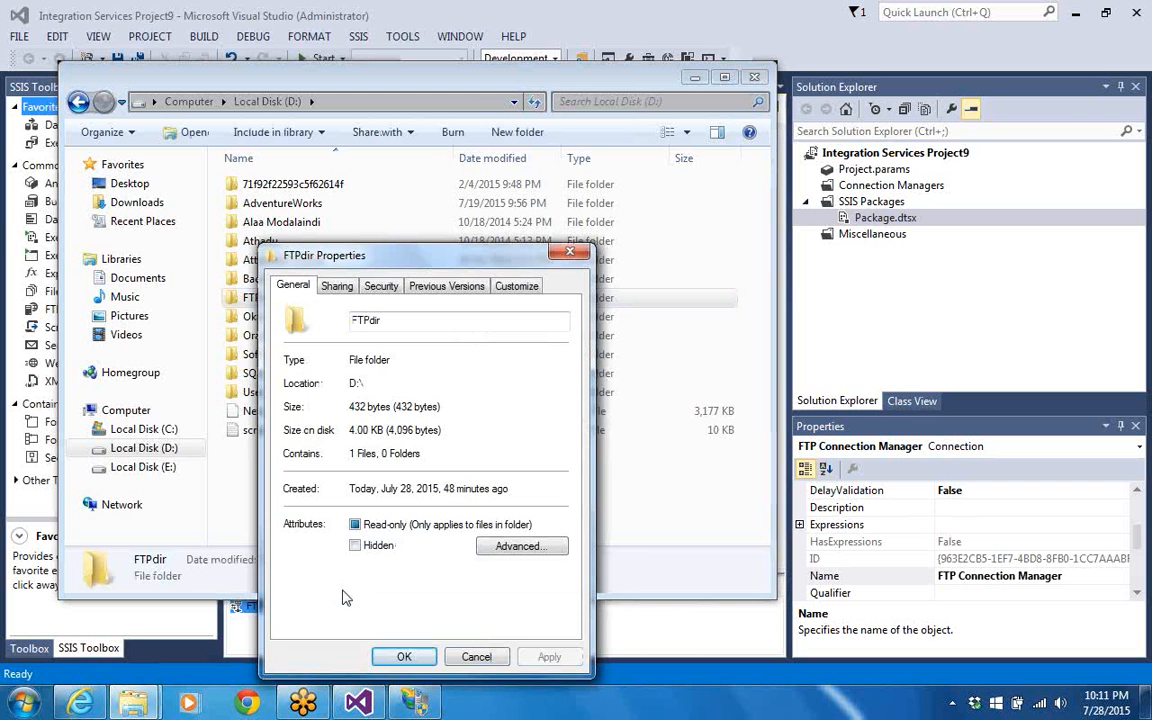
Clear the read-only attribute of FTPdir and apply the change to the folder, subfolders and files
click(355, 525)
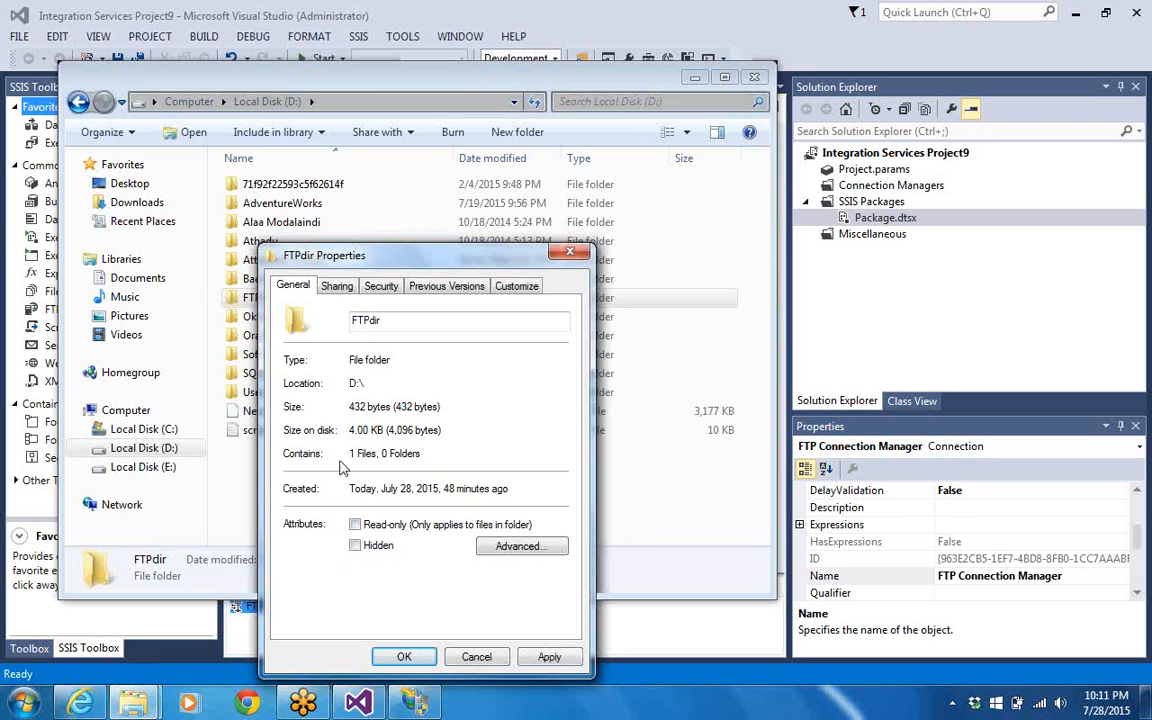
click(537, 546)
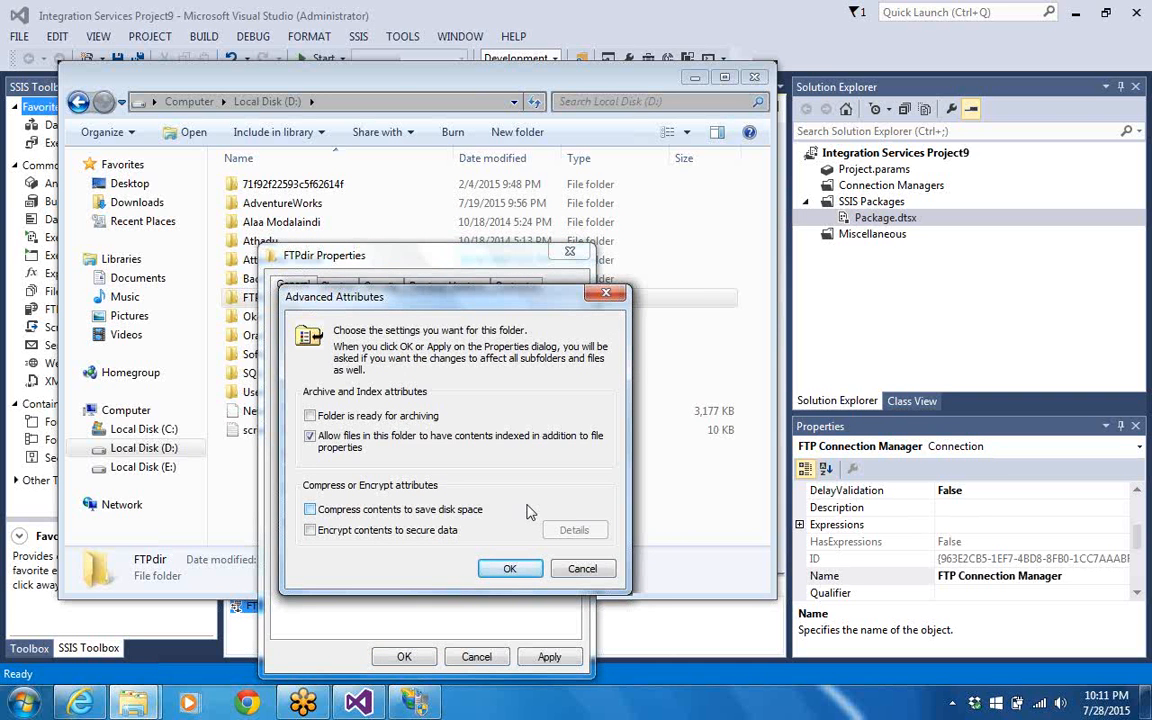
click(510, 568)
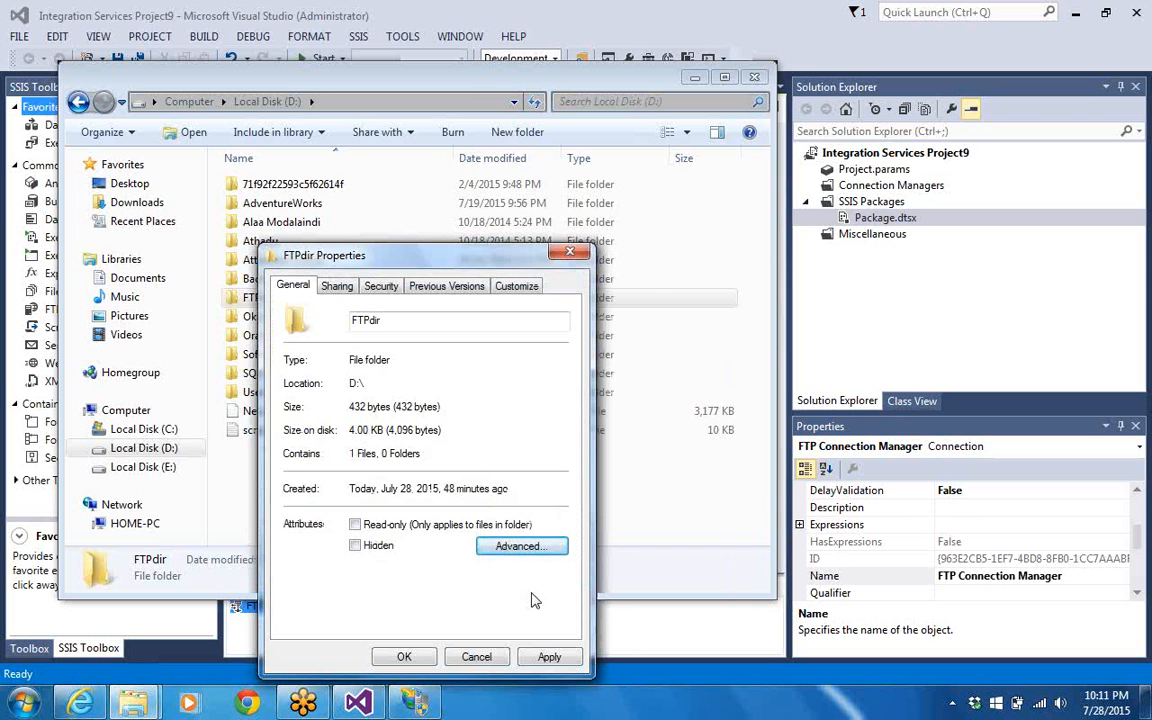
click(547, 659)
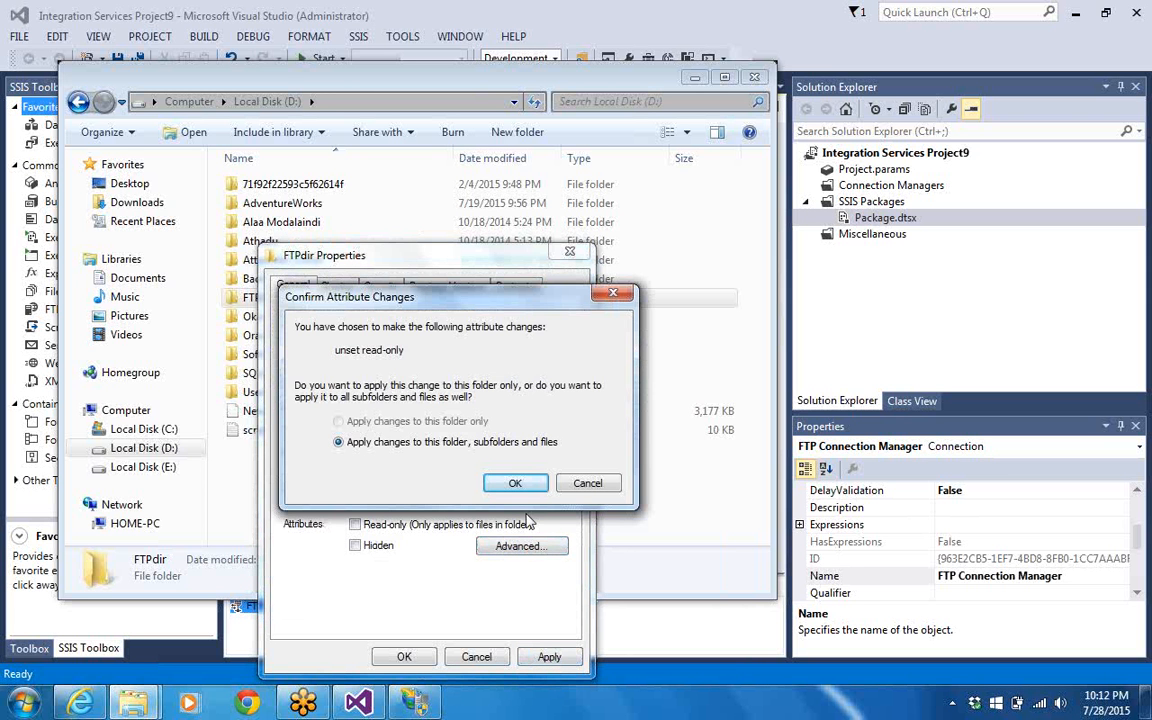
click(515, 483)
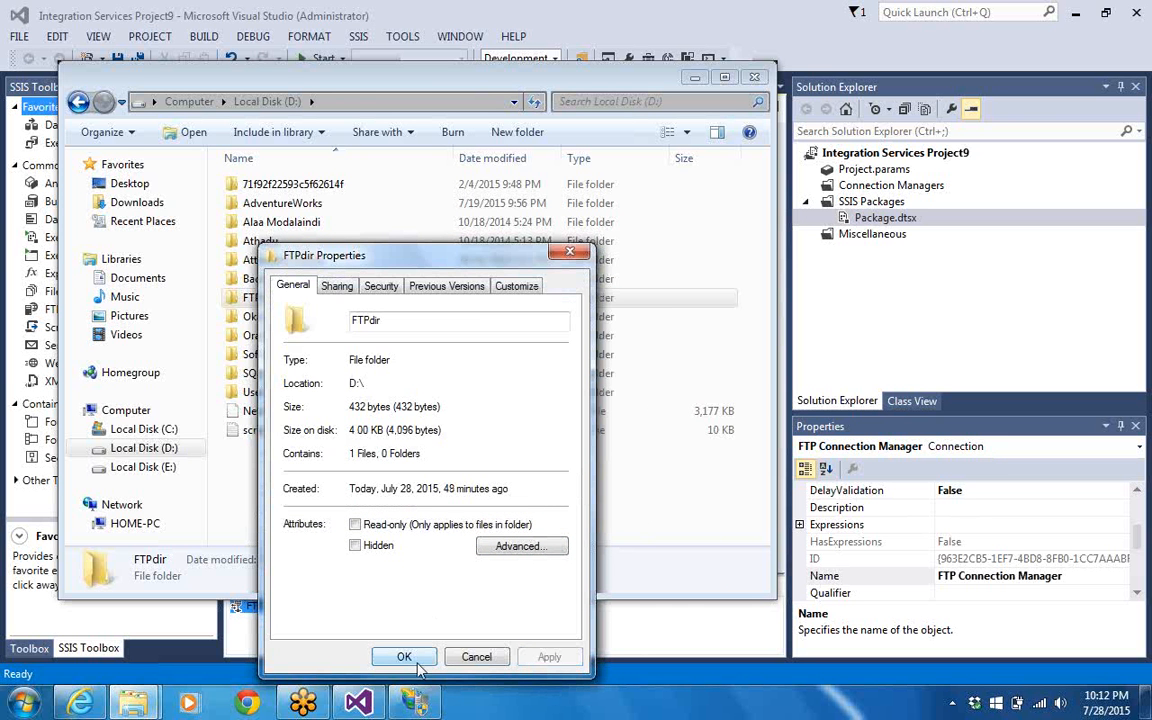
click(416, 664)
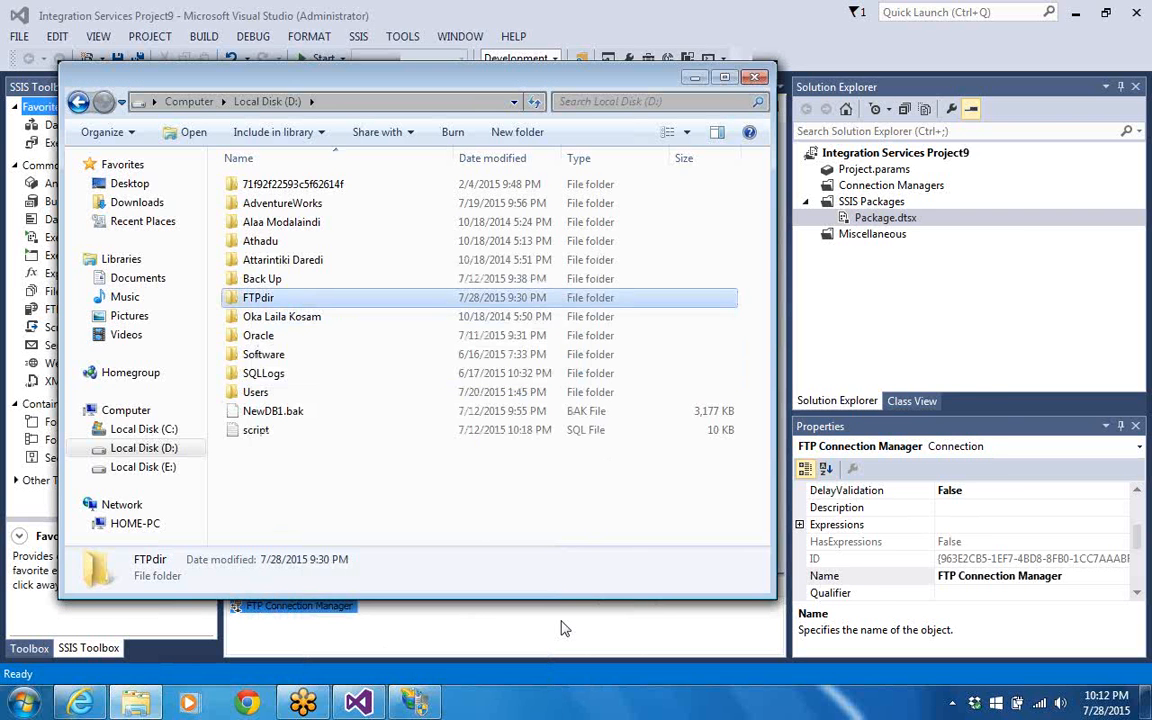
Switch back to Visual Studio, rerun the package, dismiss the file path message and stop debugging
click(562, 628)
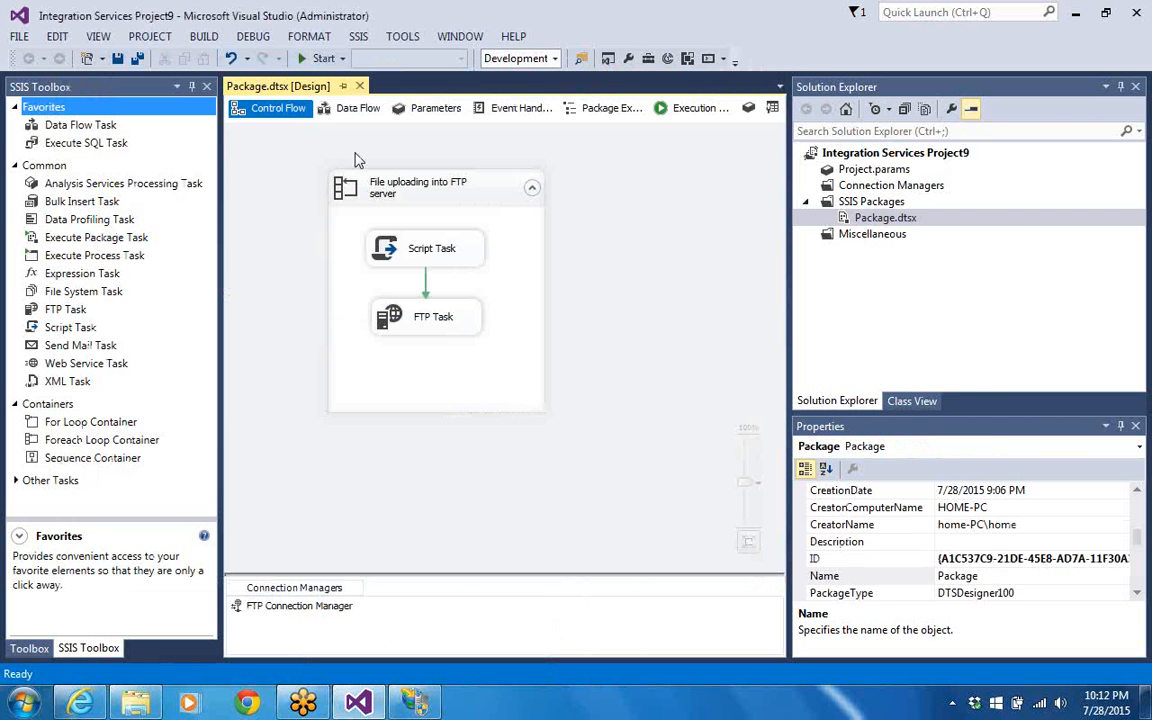
click(303, 62)
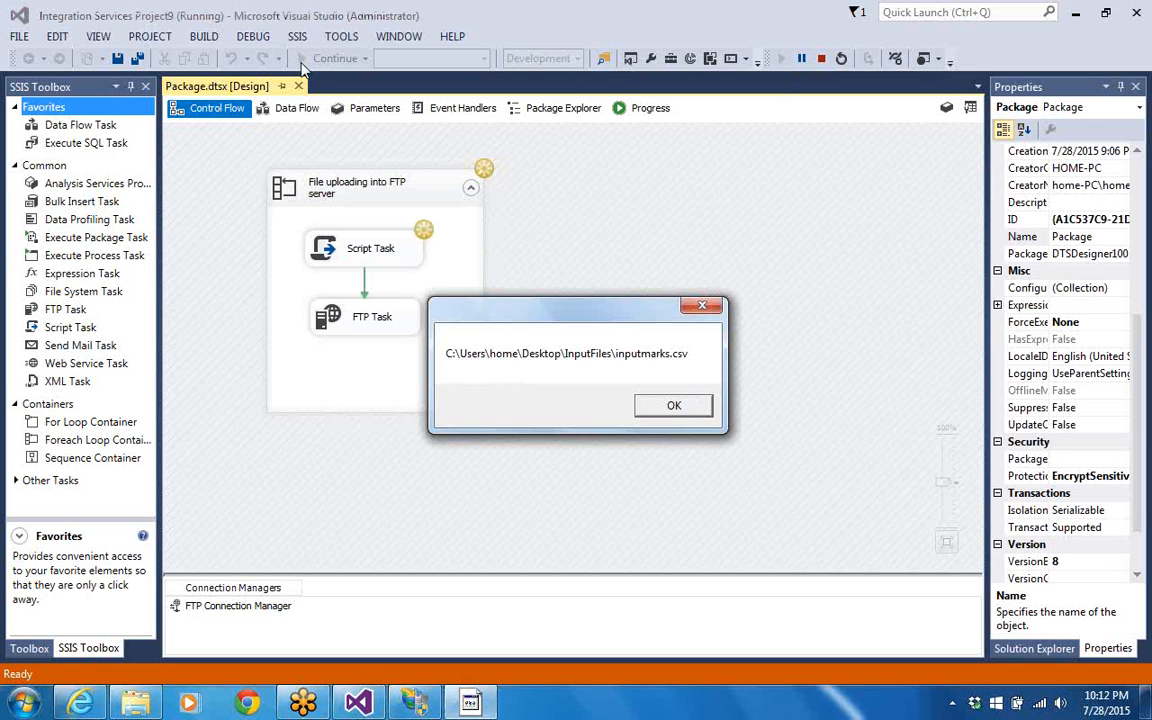
click(676, 411)
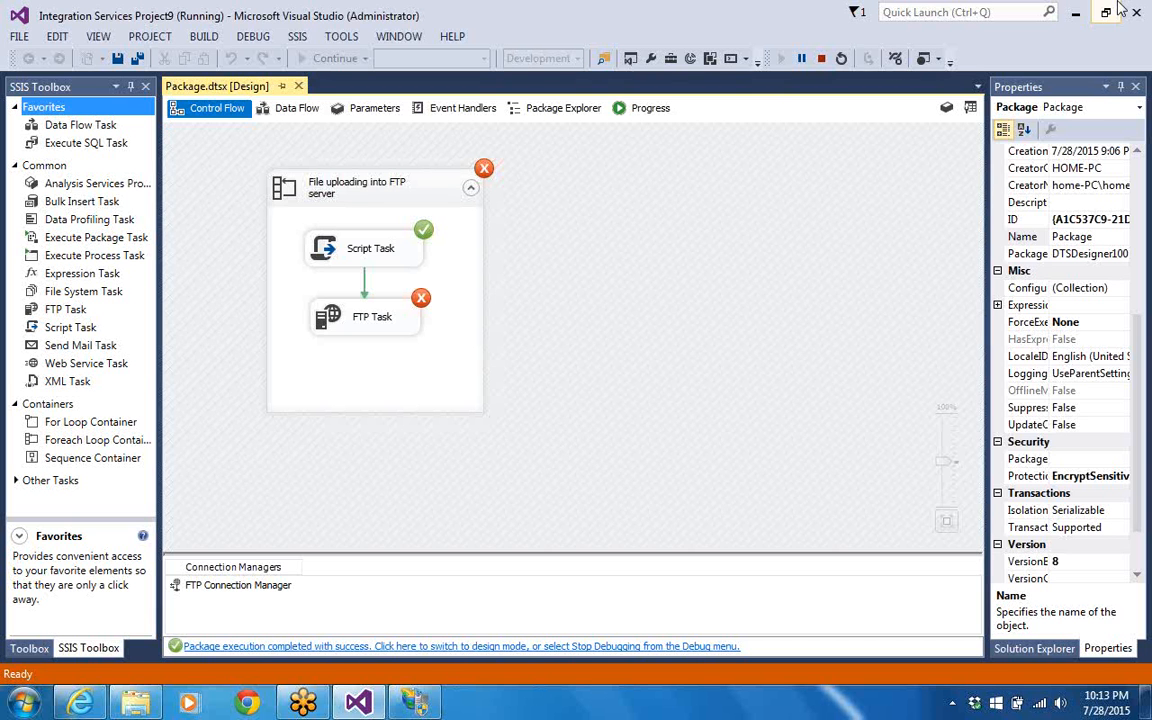
click(821, 60)
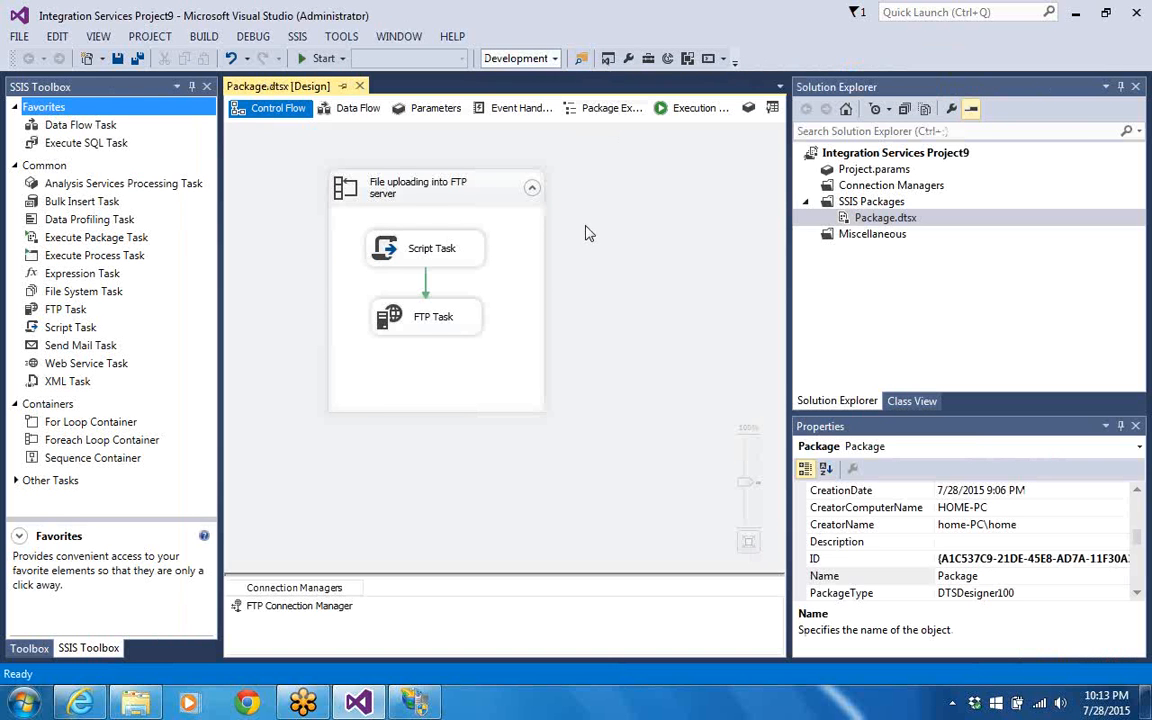
Save the package, then close Visual Studio, the Explorer window and IIS Manager
click(118, 59)
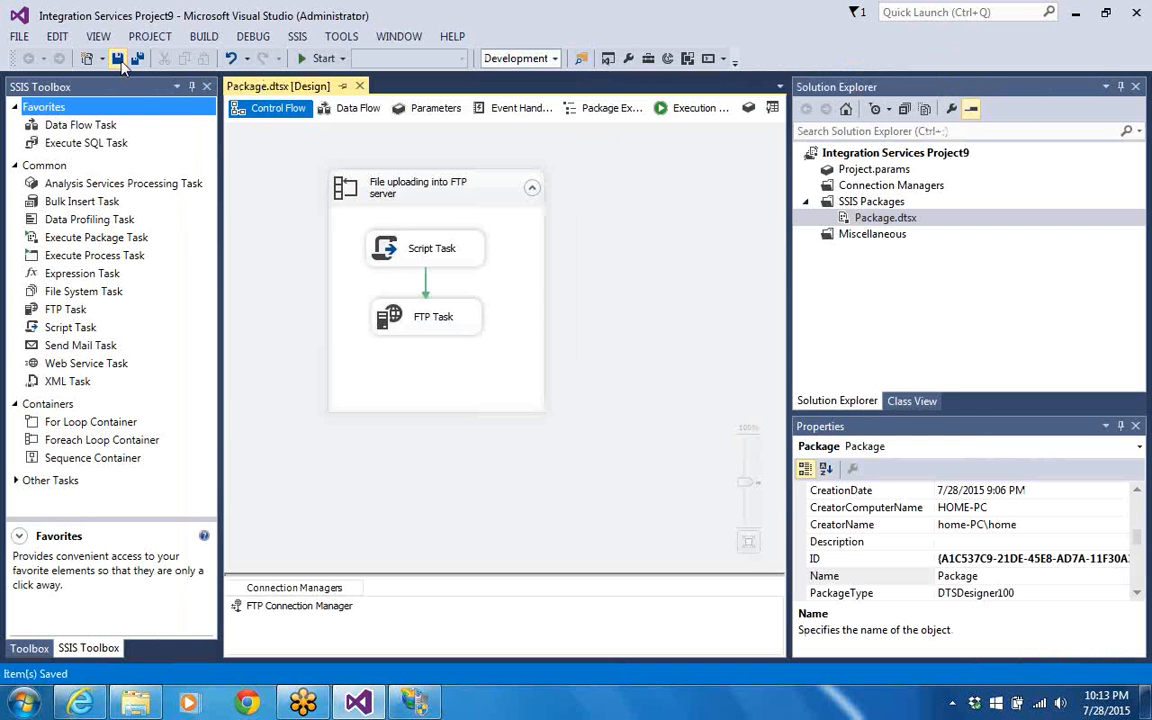
click(1137, 13)
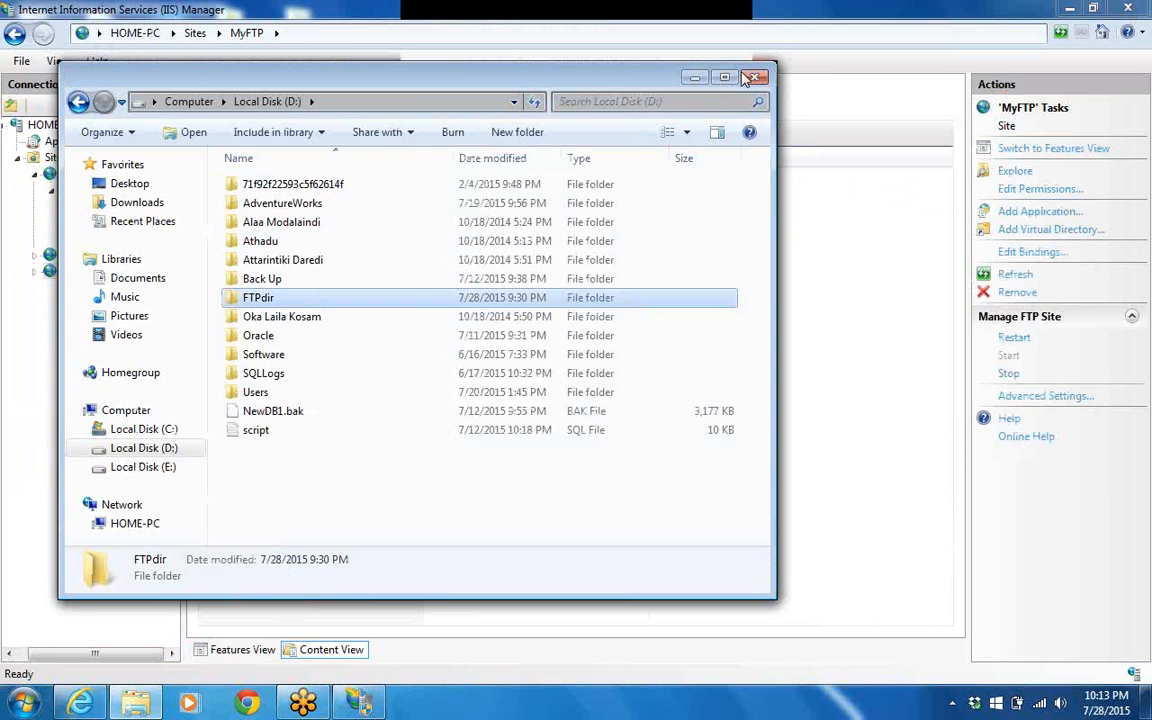
click(748, 80)
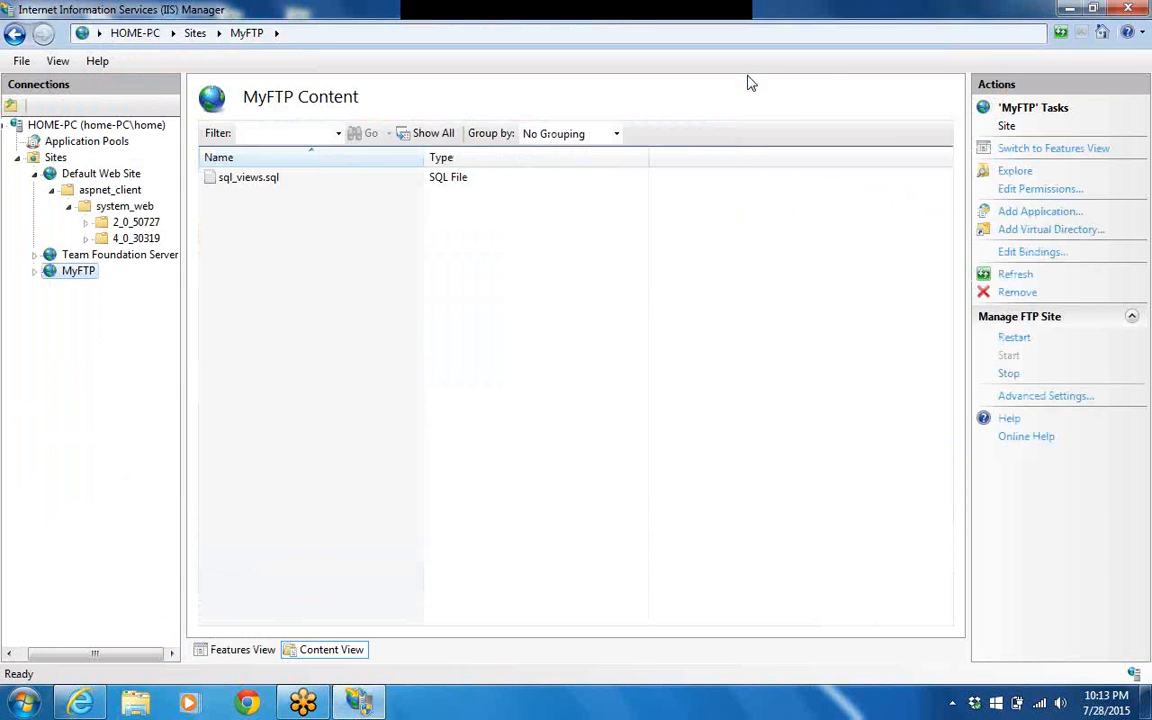
click(1138, 10)
Start SQL Server Data Tools for Visual Studio 2013 as administrator and open the recent Integration Services Project9
key(super)
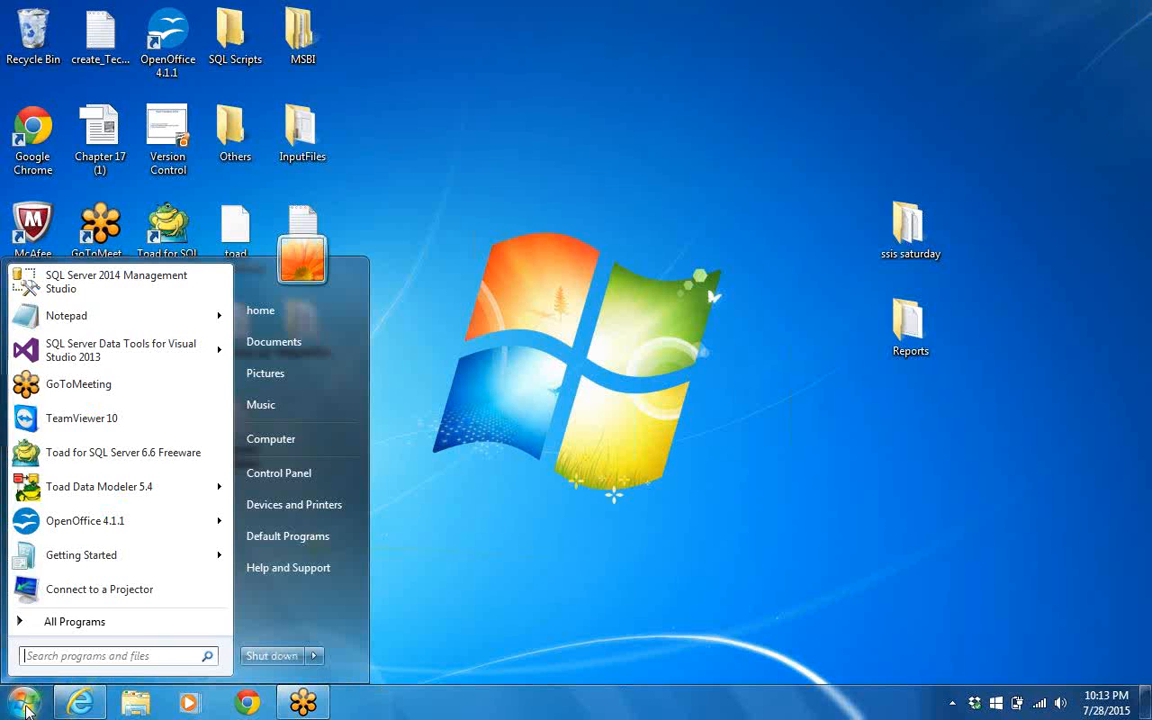
click(137, 628)
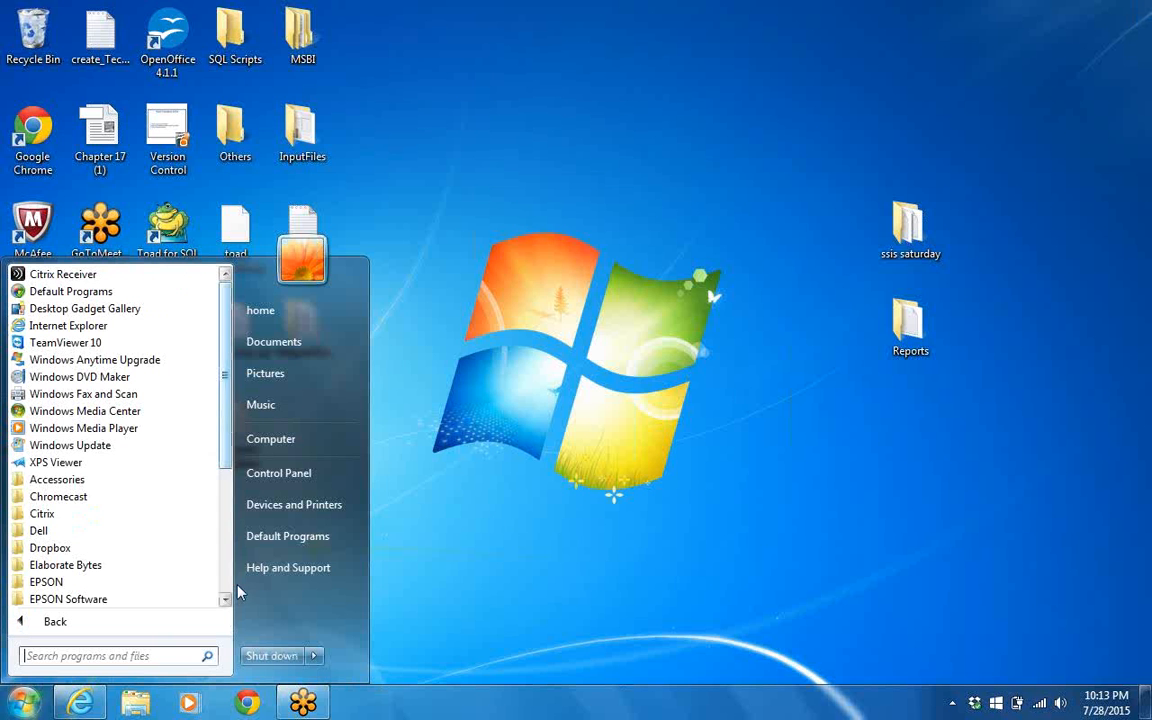
scroll(140, 510, down, 4)
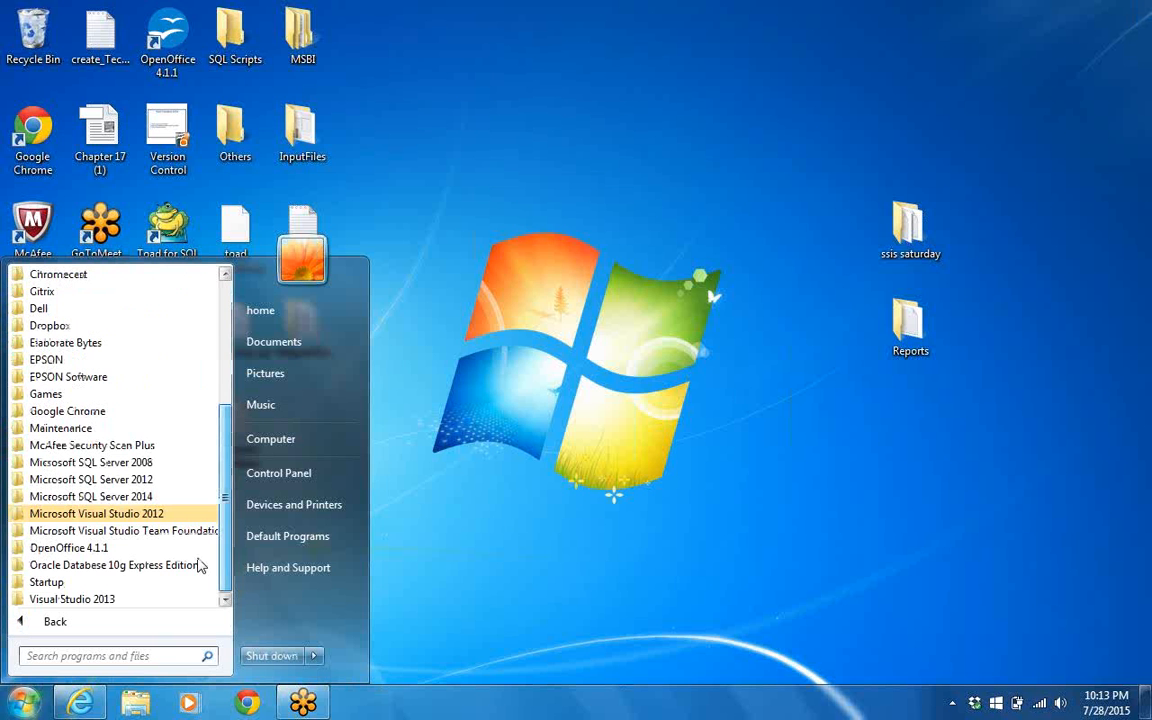
click(134, 500)
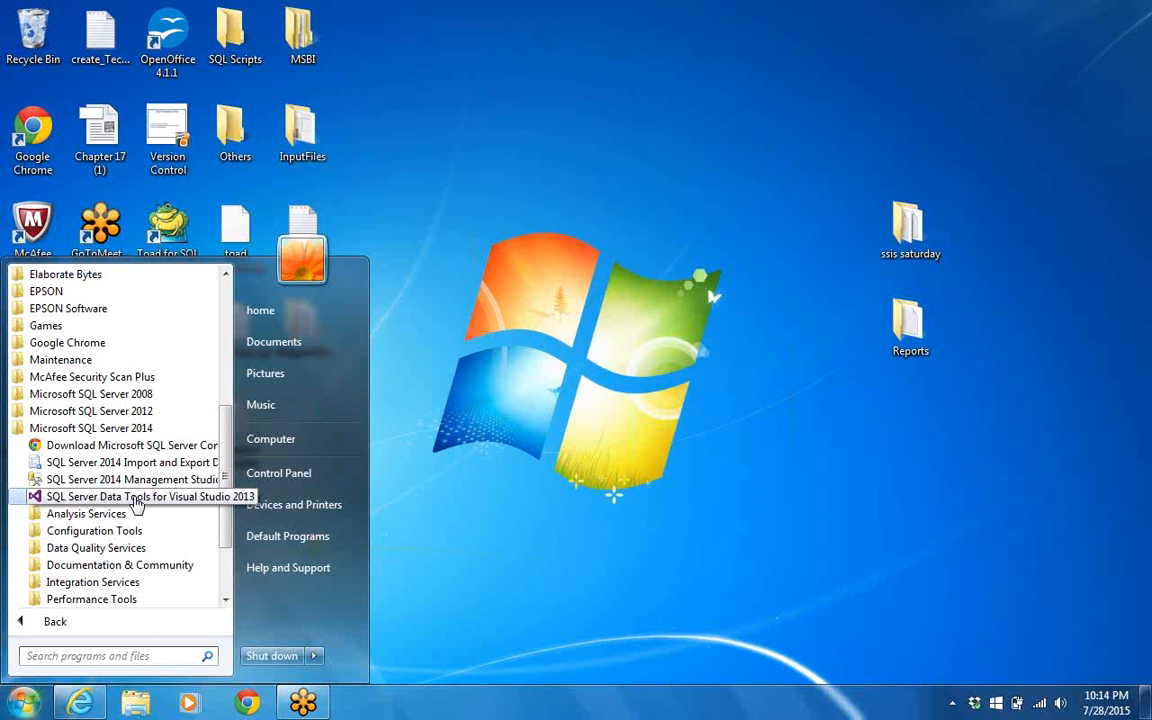
right_click(137, 505)
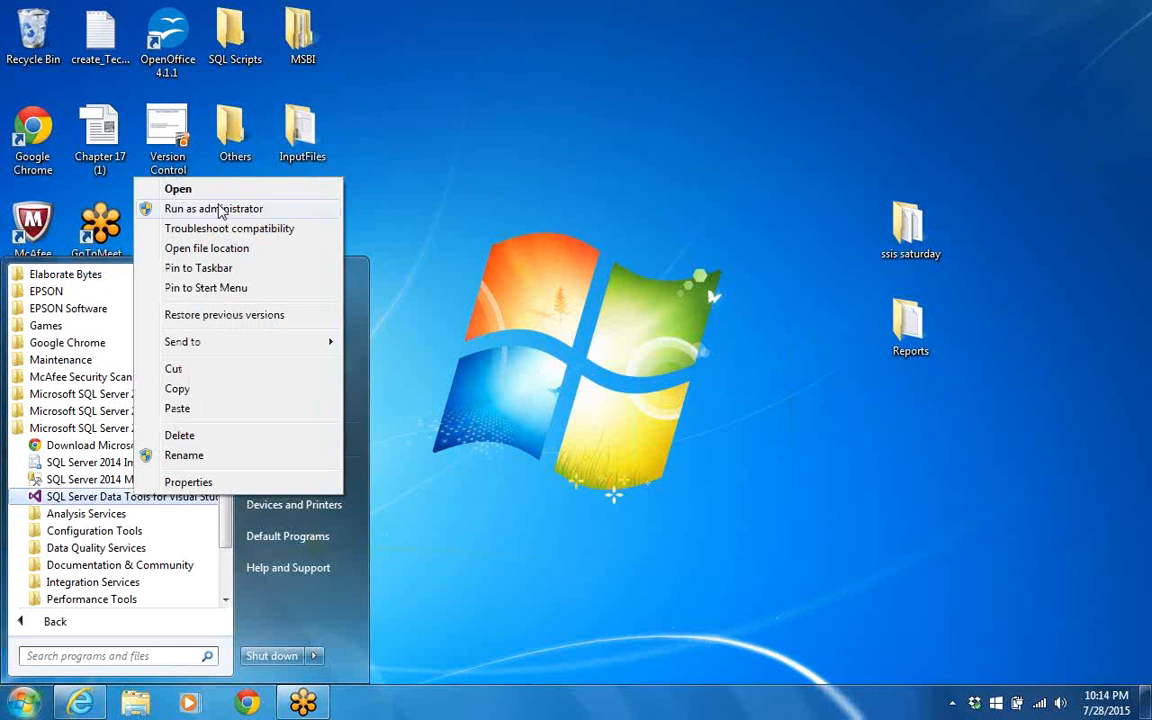
click(220, 209)
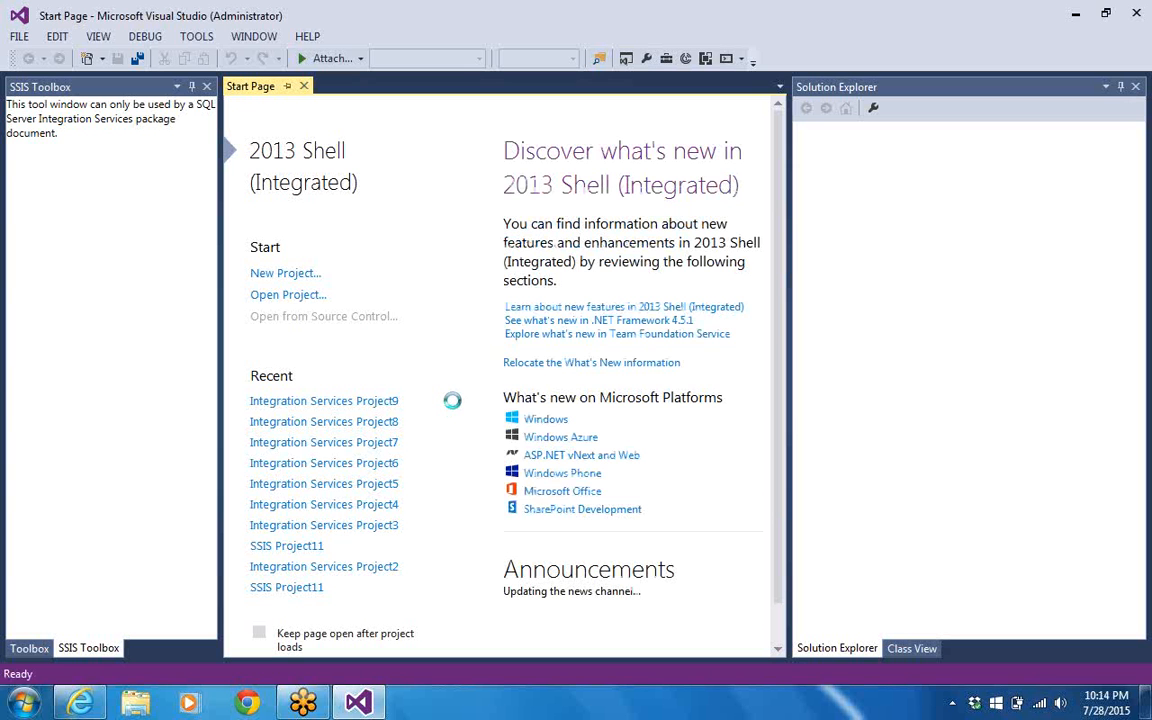
click(390, 413)
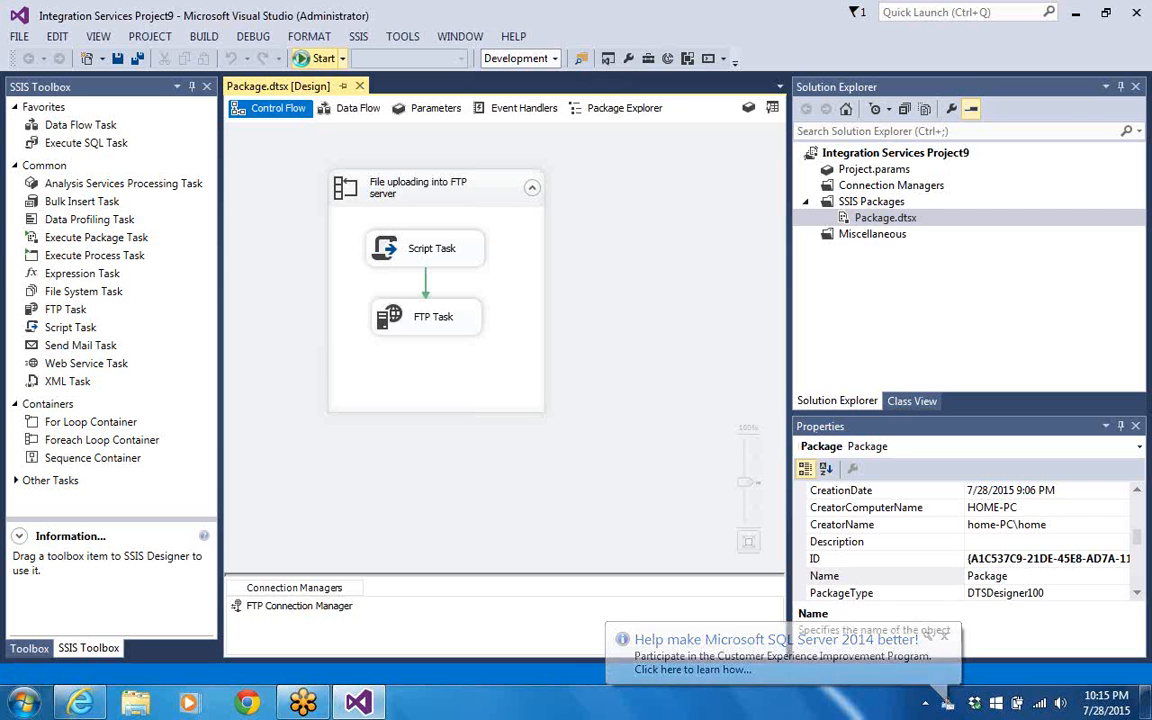
Run the reopened project's package and dismiss the script's file path message
click(302, 58)
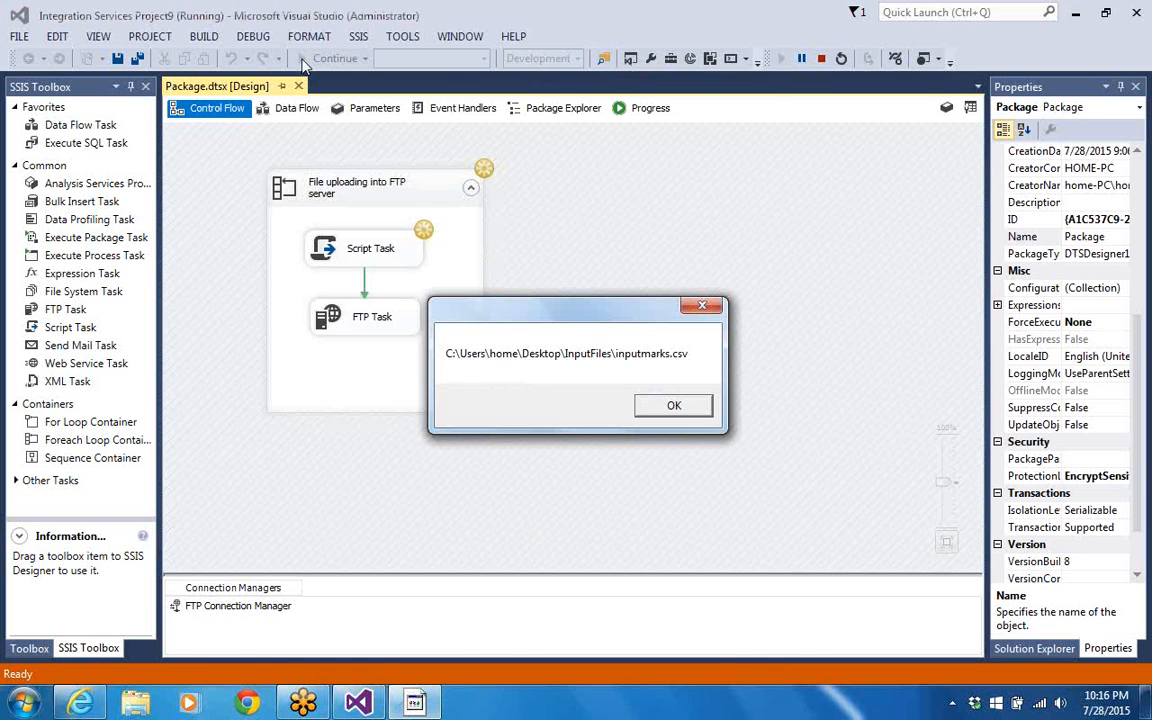
click(674, 406)
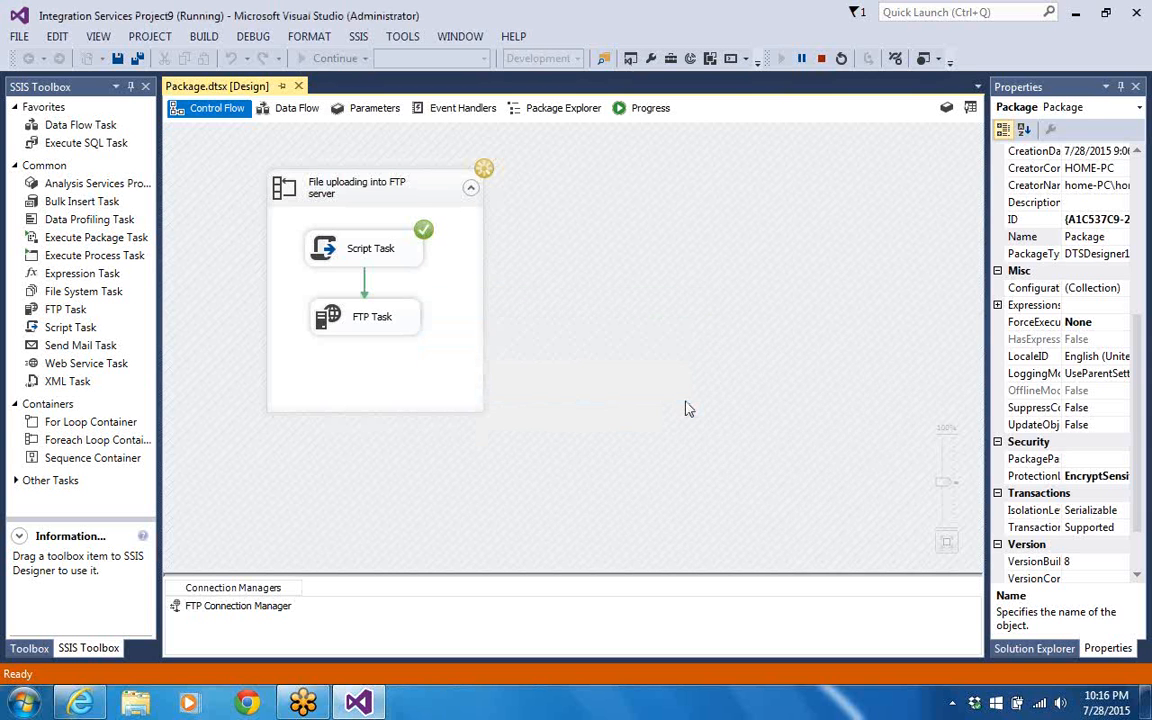